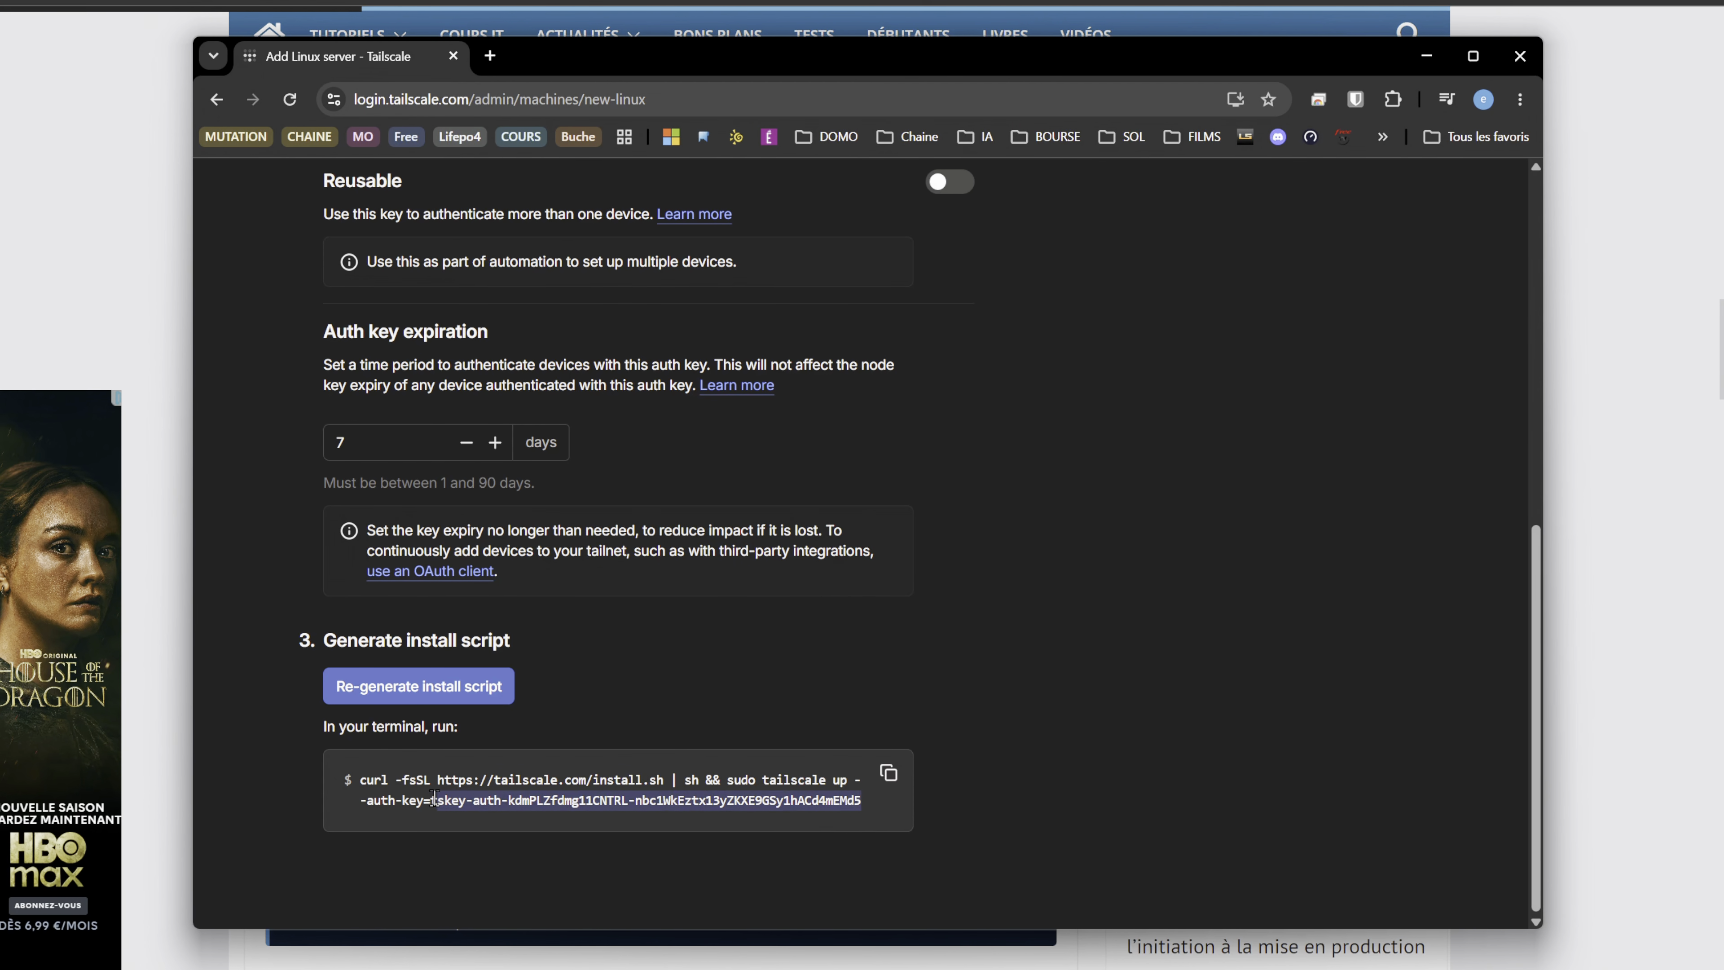
- Copy the selected auth key from the generated Tailscale install script
right_click(523, 796)
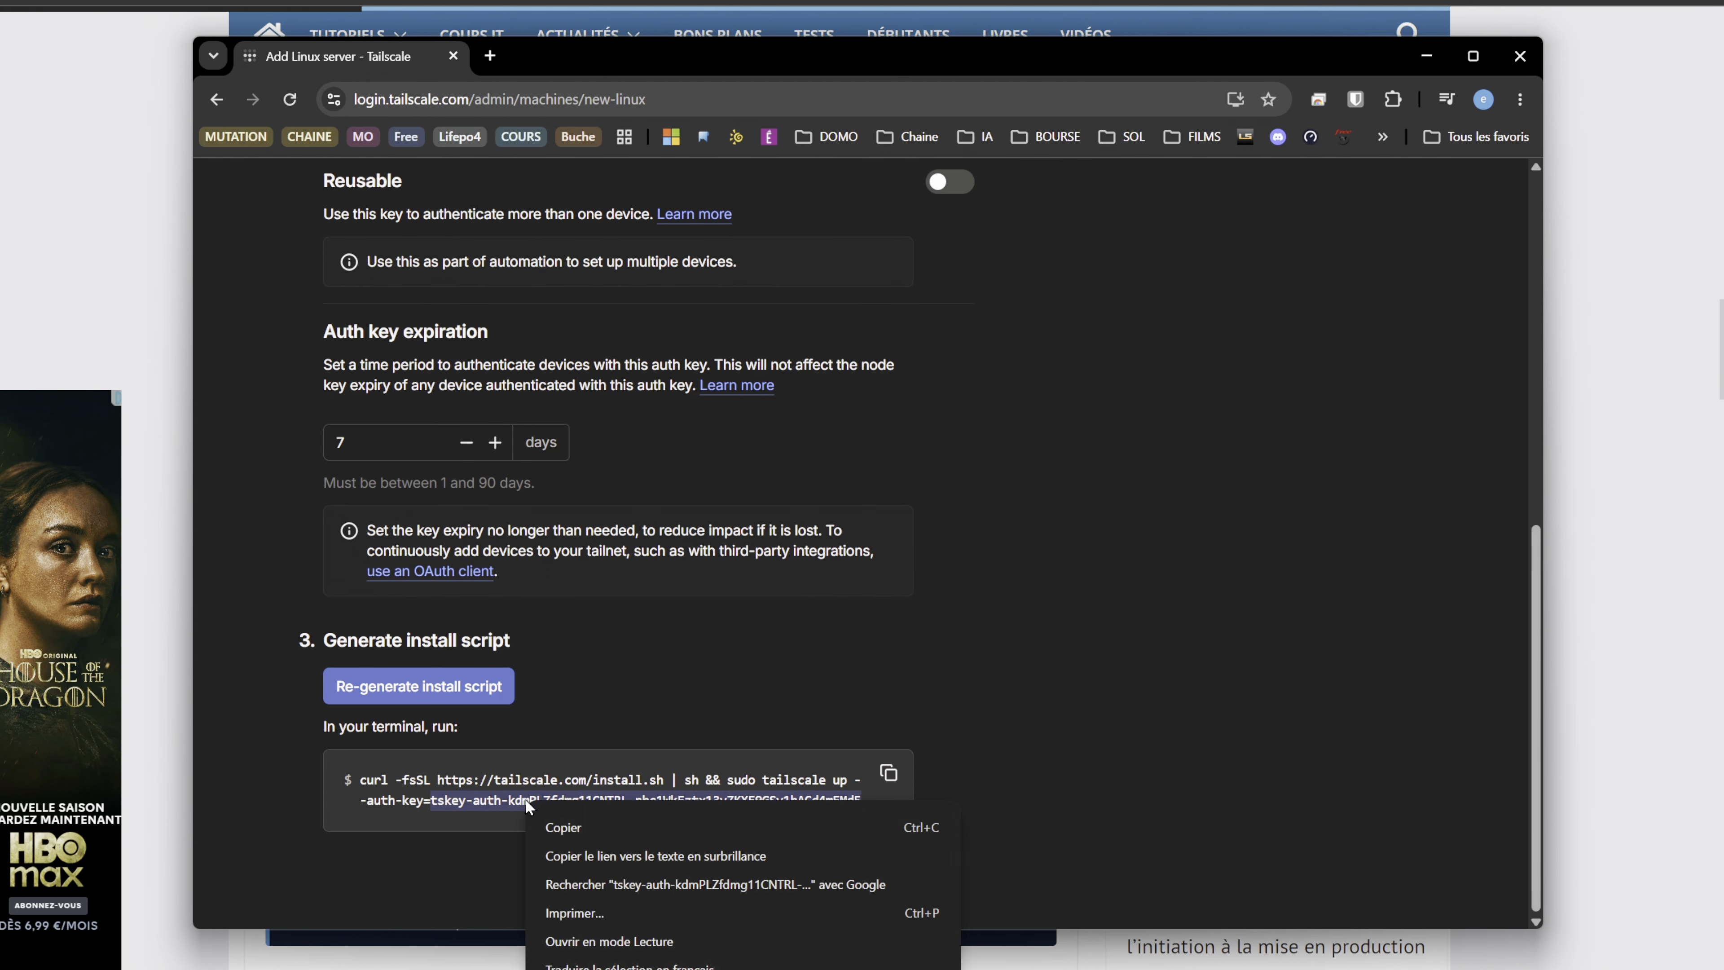
click(608, 830)
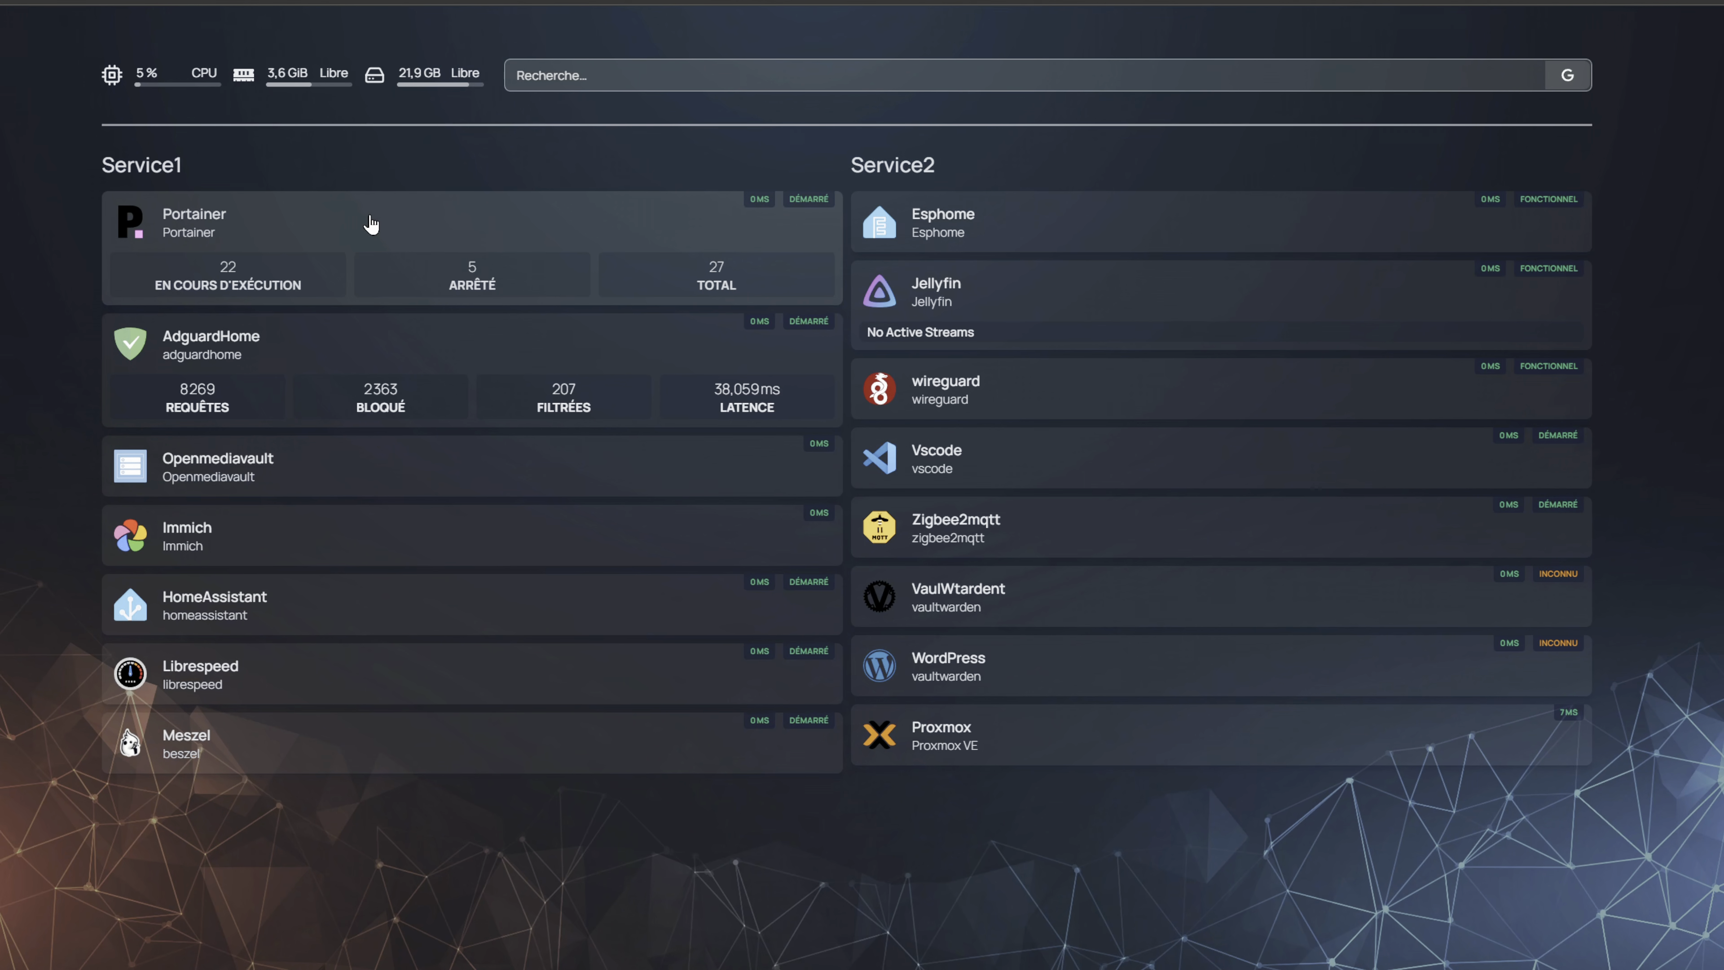
- Switch to Portainer and log in with the admin username and the account password
click(428, 216)
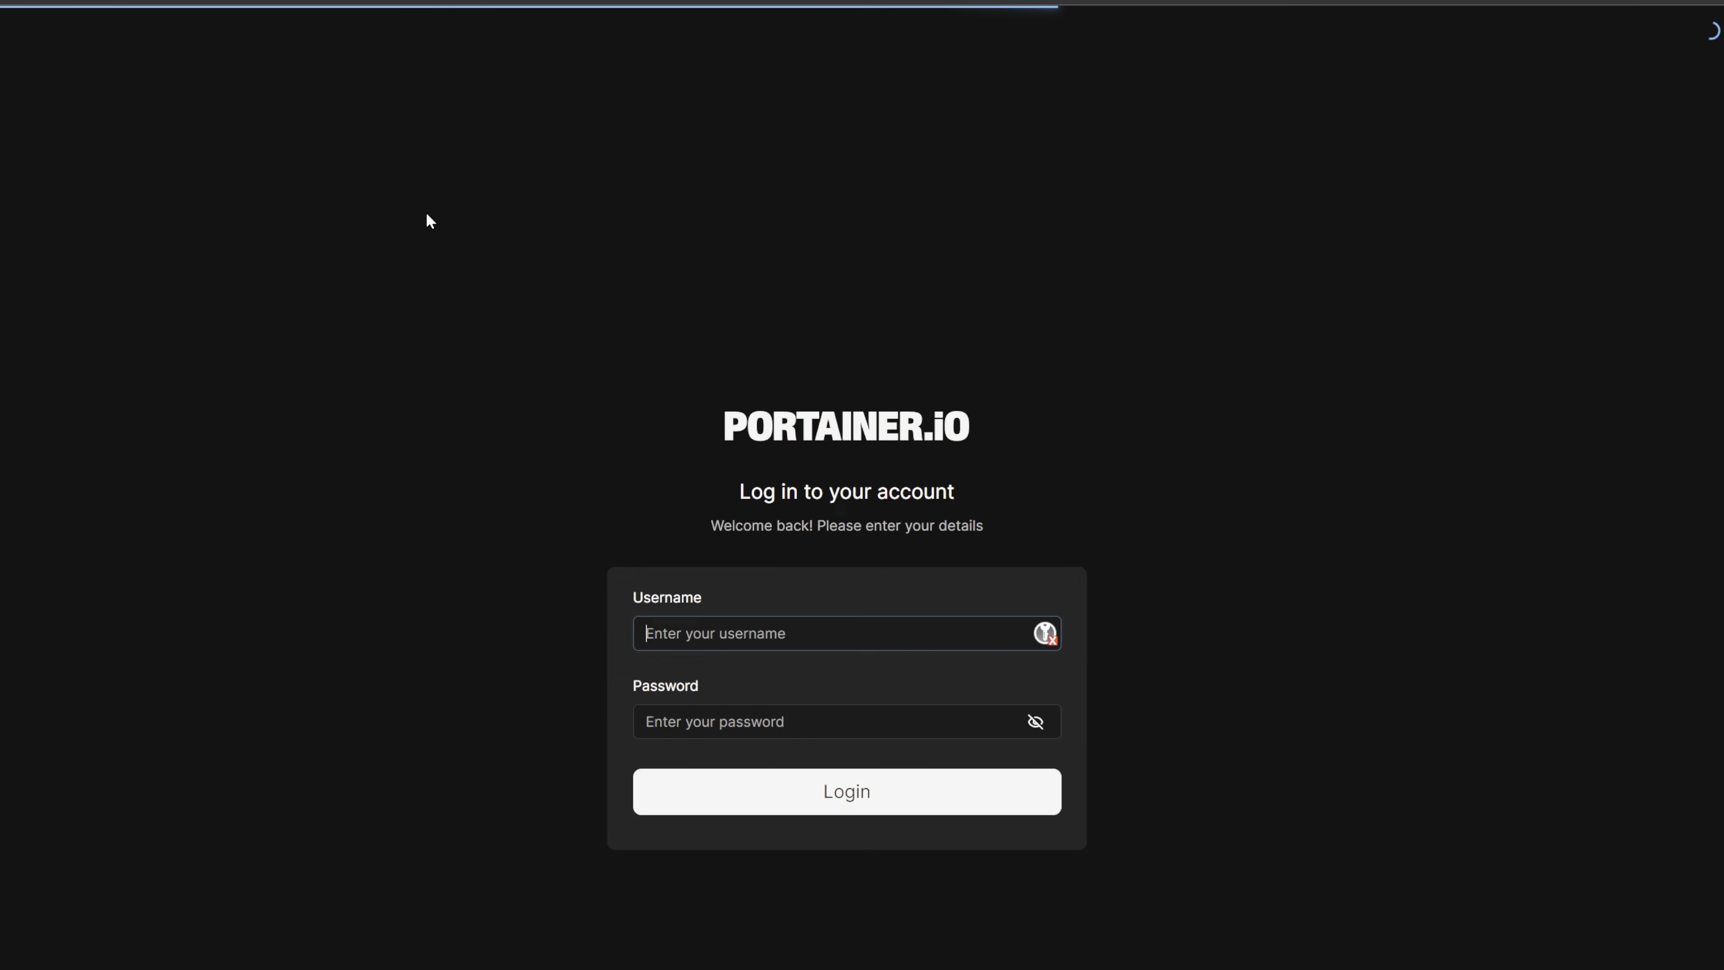
click(818, 692)
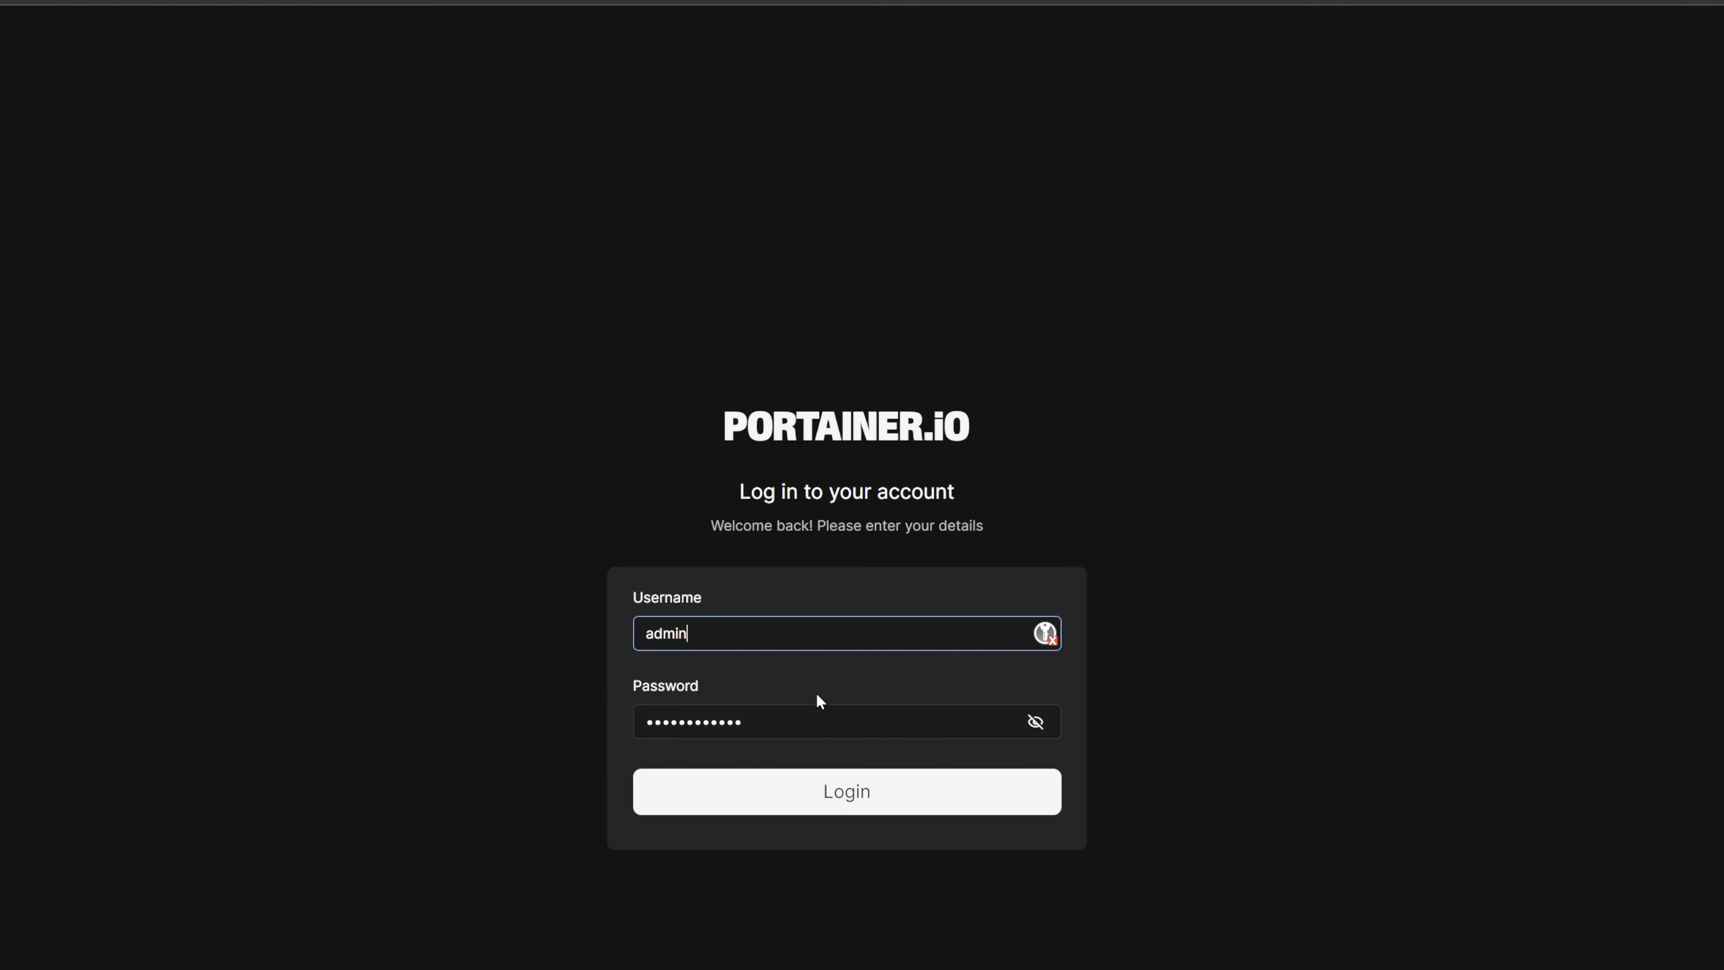
click(845, 802)
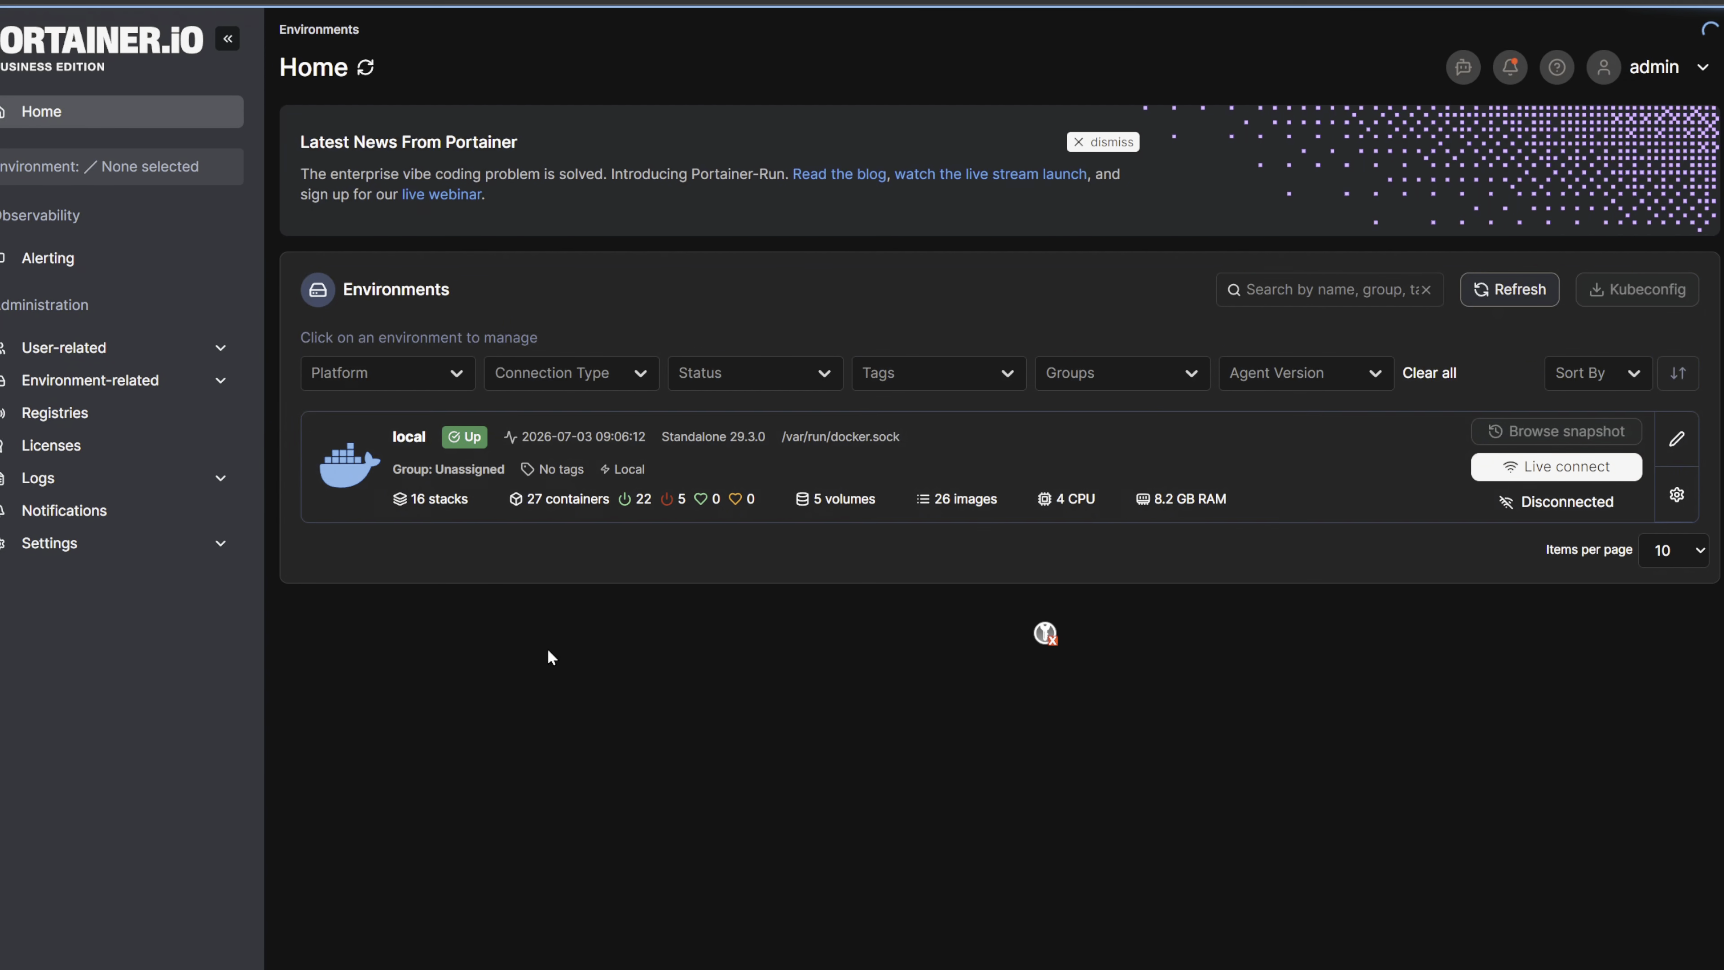
- Create a new stack named vaultwarden in the local environment
click(348, 509)
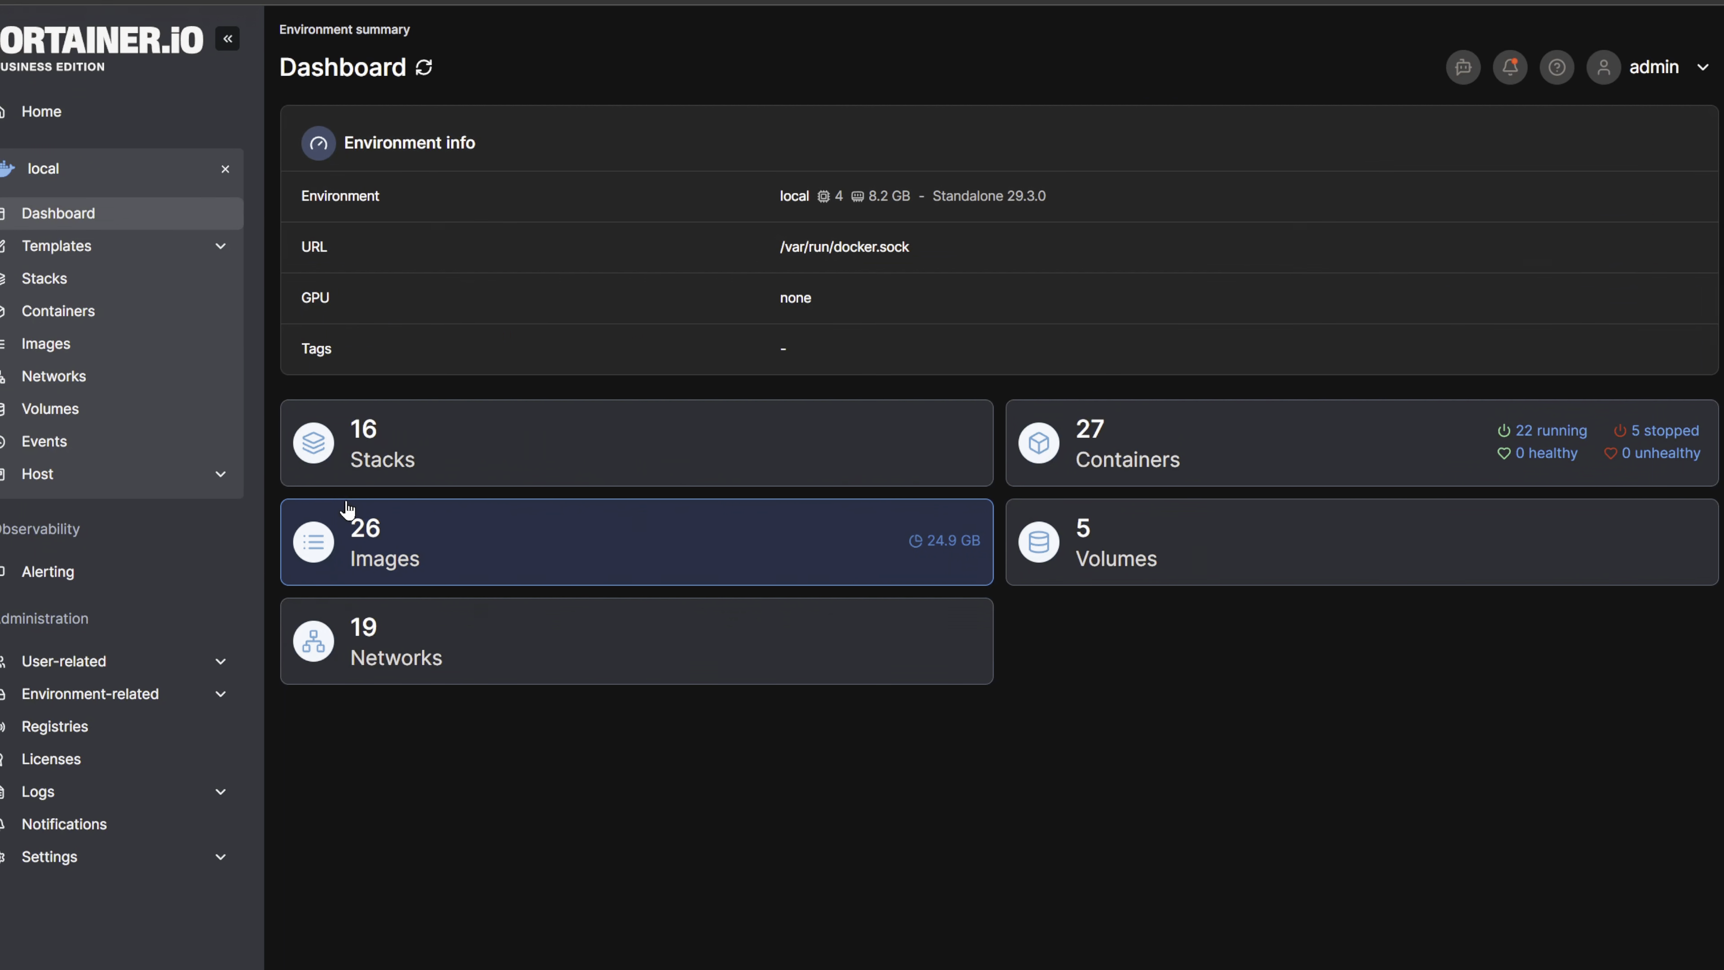
click(365, 456)
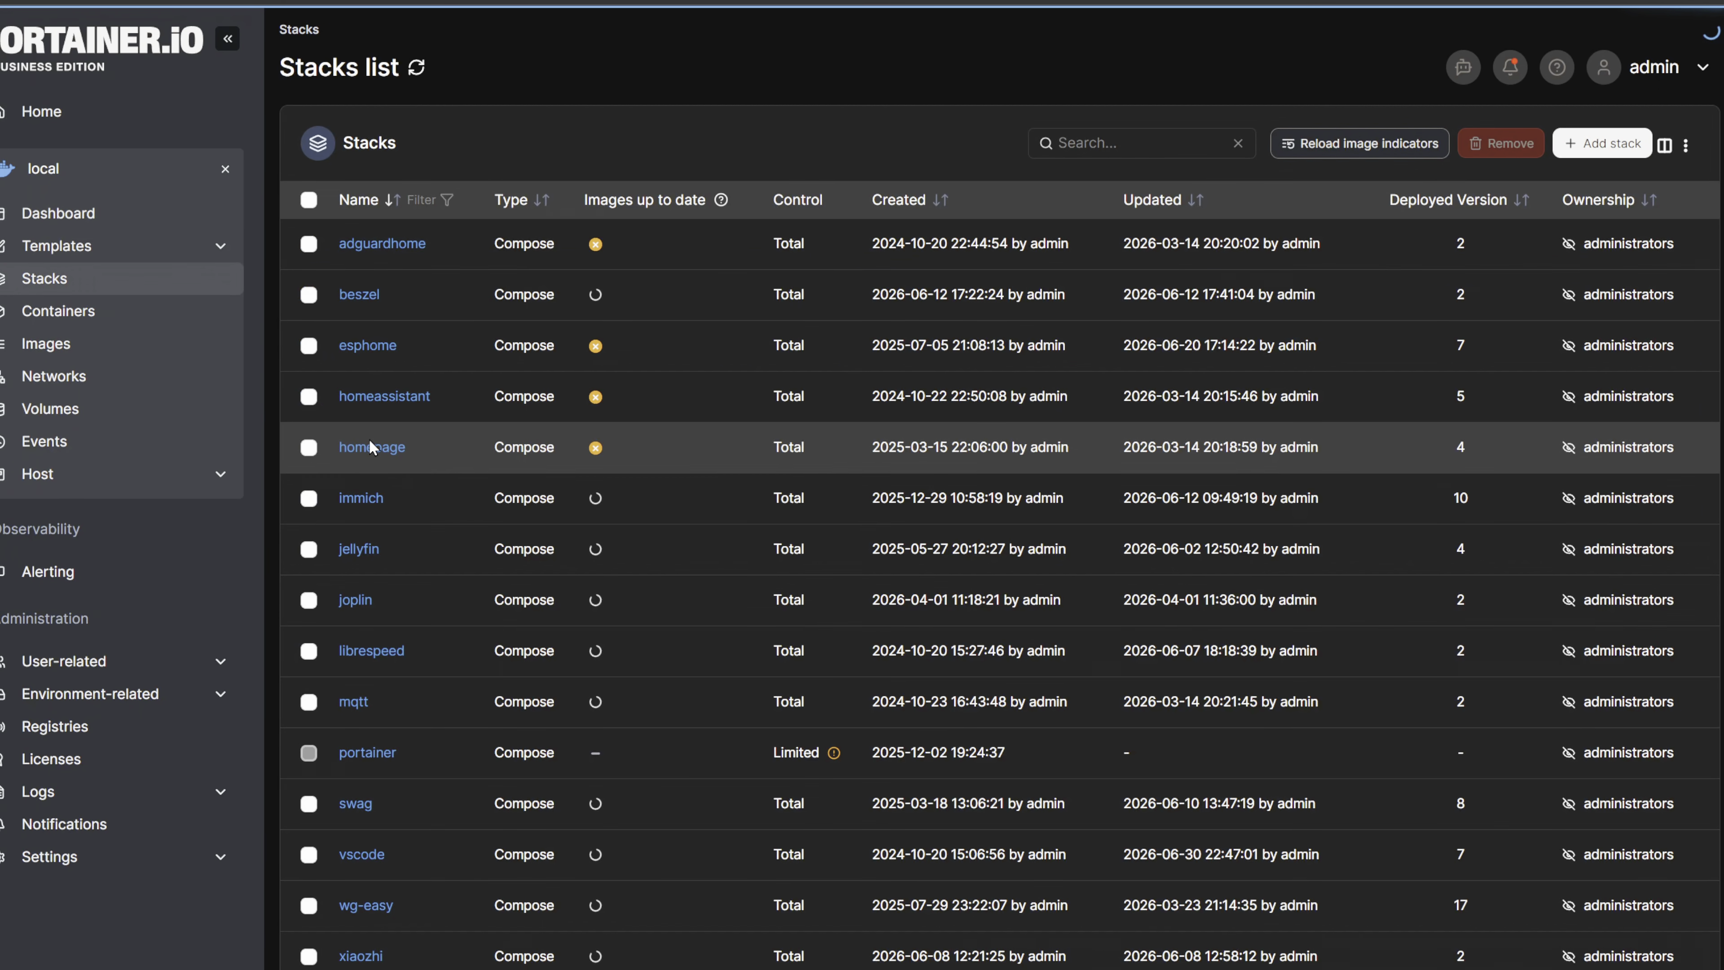
click(1603, 143)
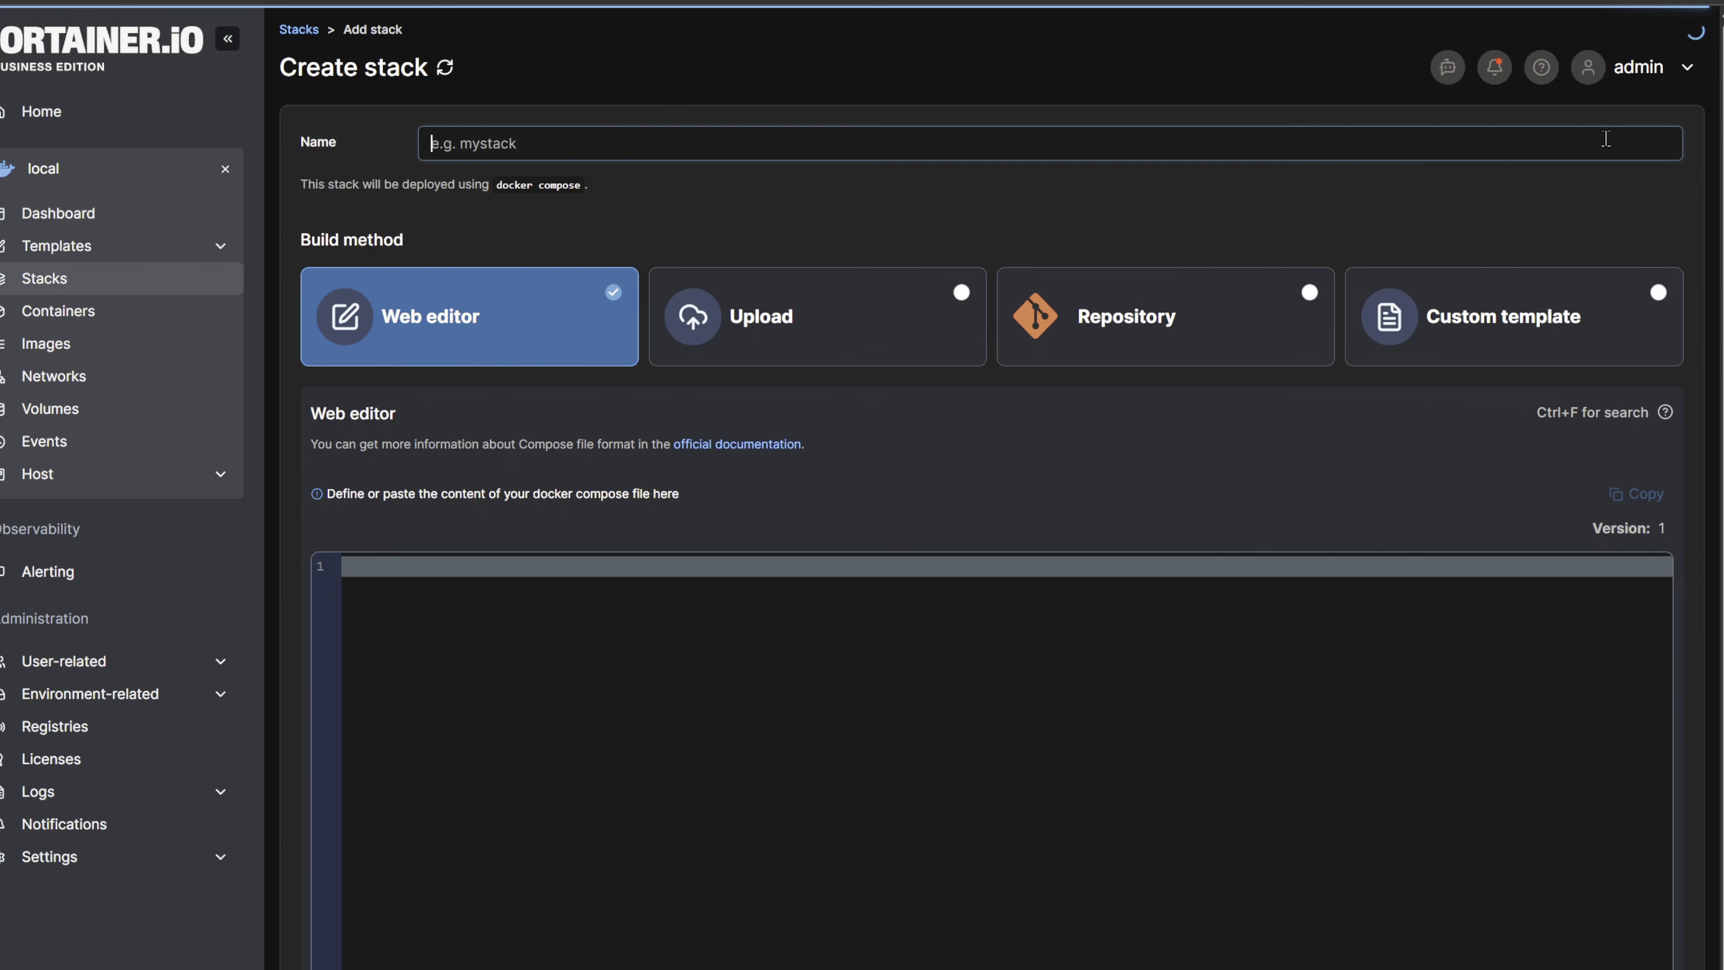
click(550, 142)
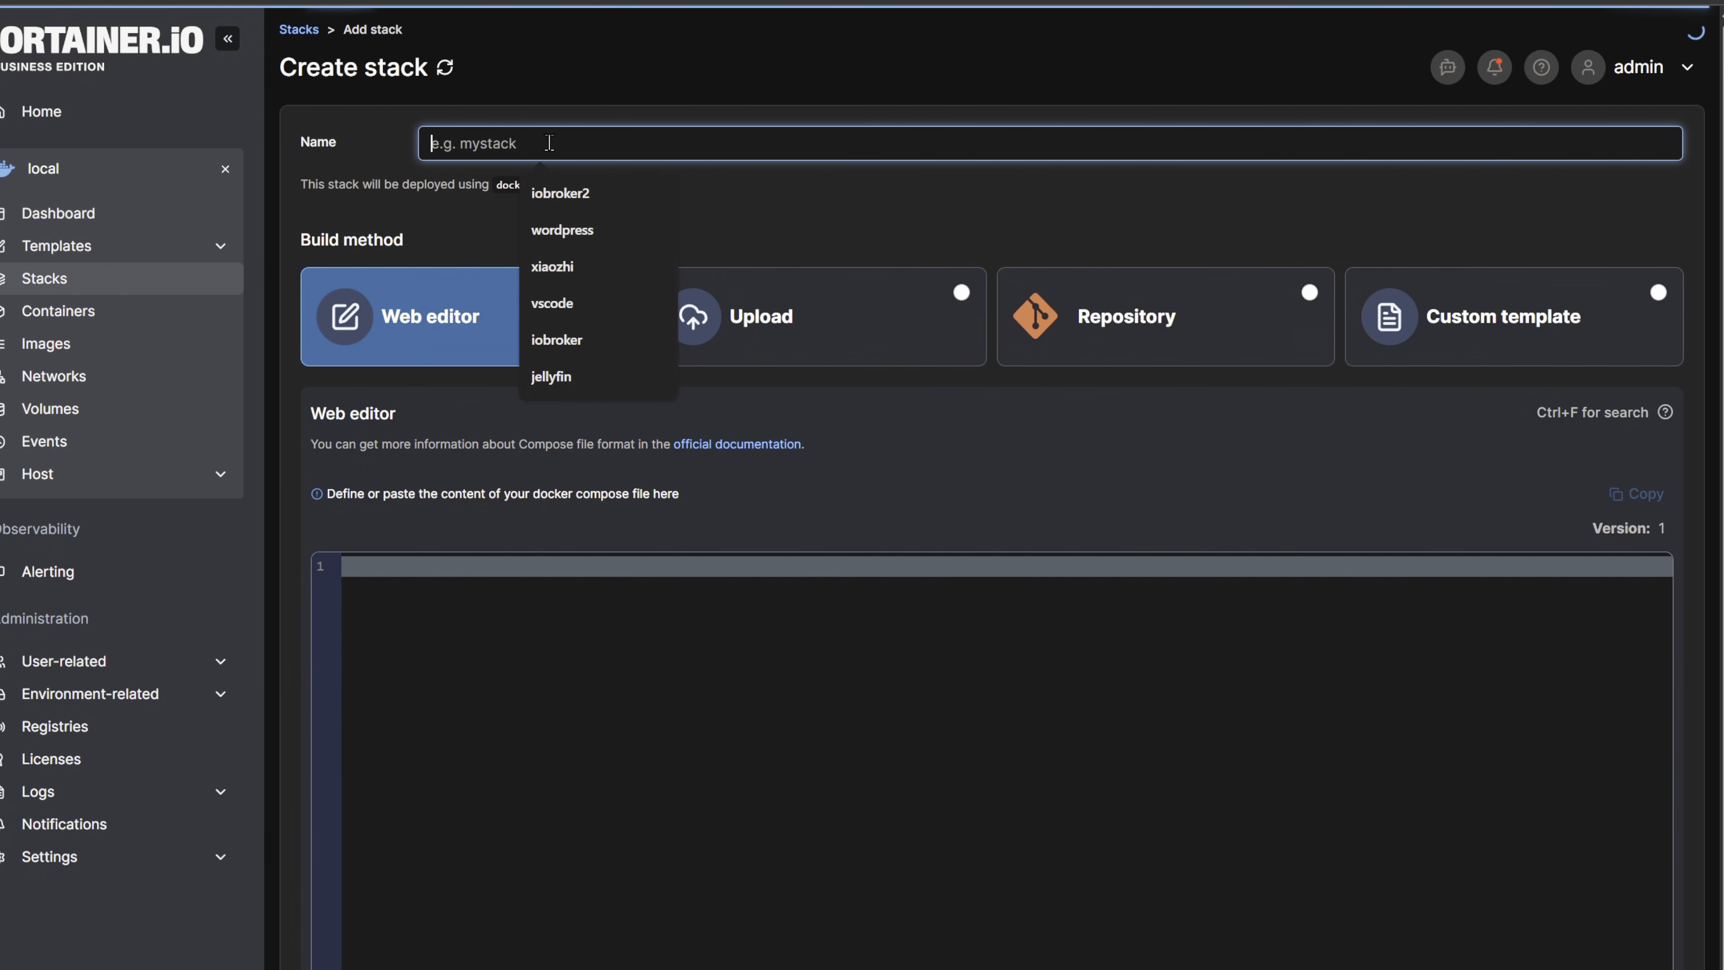
text(vaultwarden)
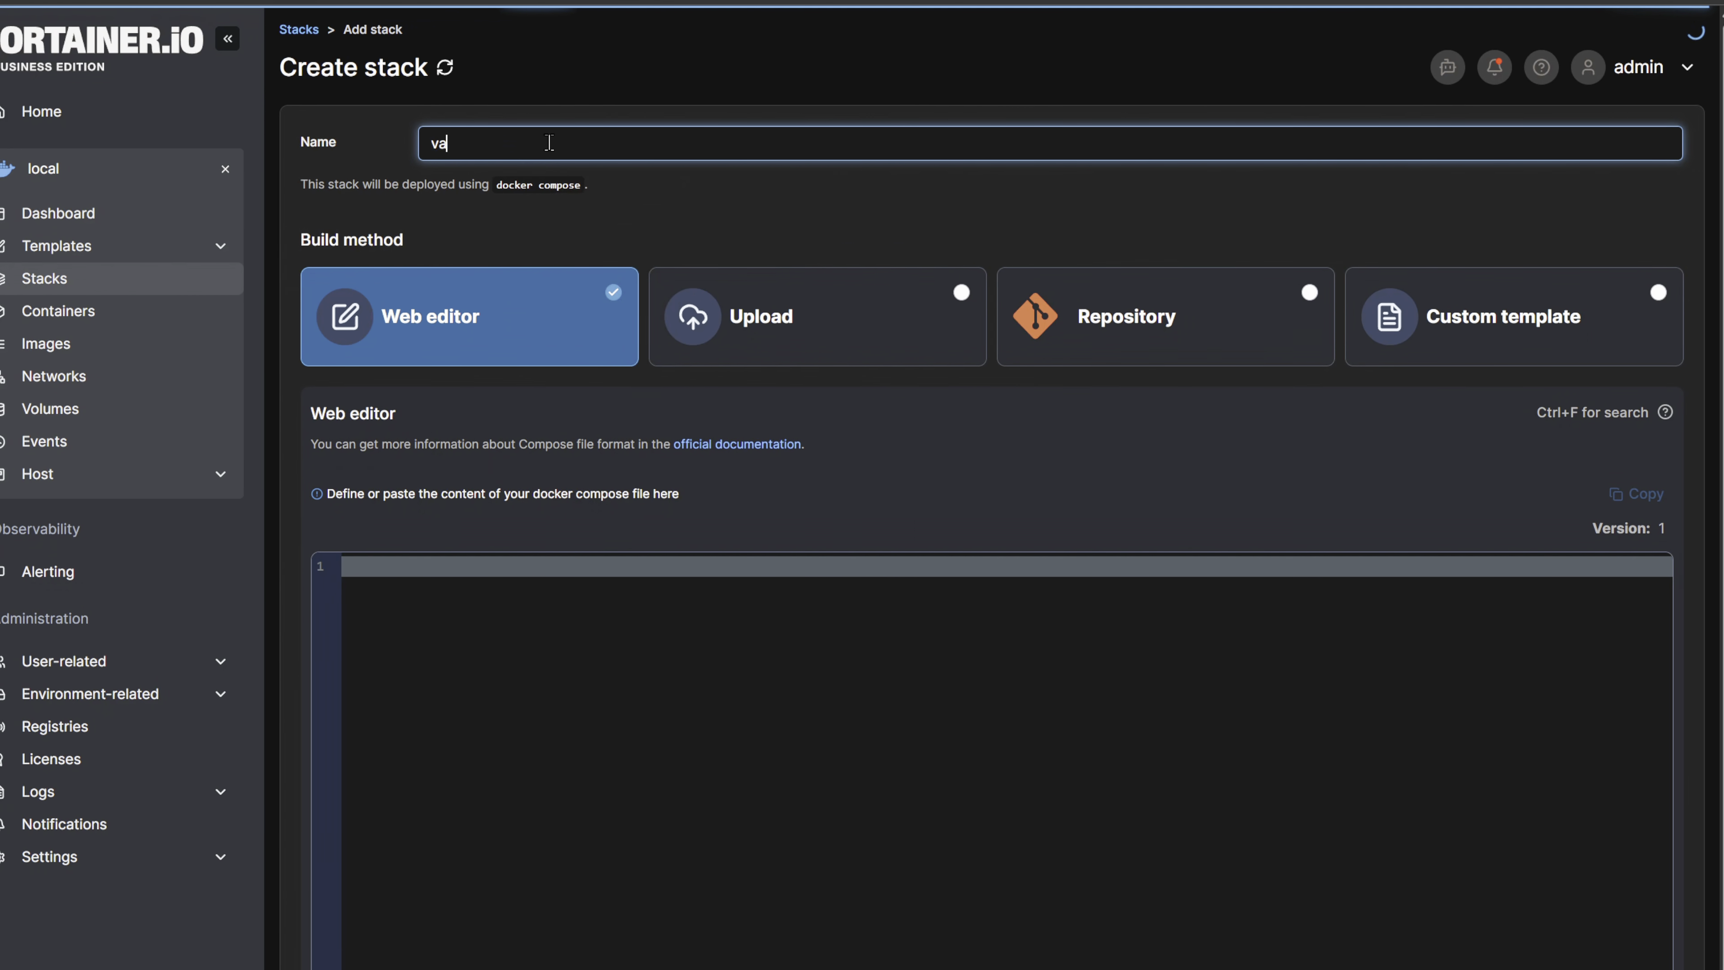
- Insert the vaultwarden and Tailscale compose file in the web editor and replace the TS_AUTHKEY placeholder with the copied auth key, keeping ?ephemeral=false
click(536, 653)
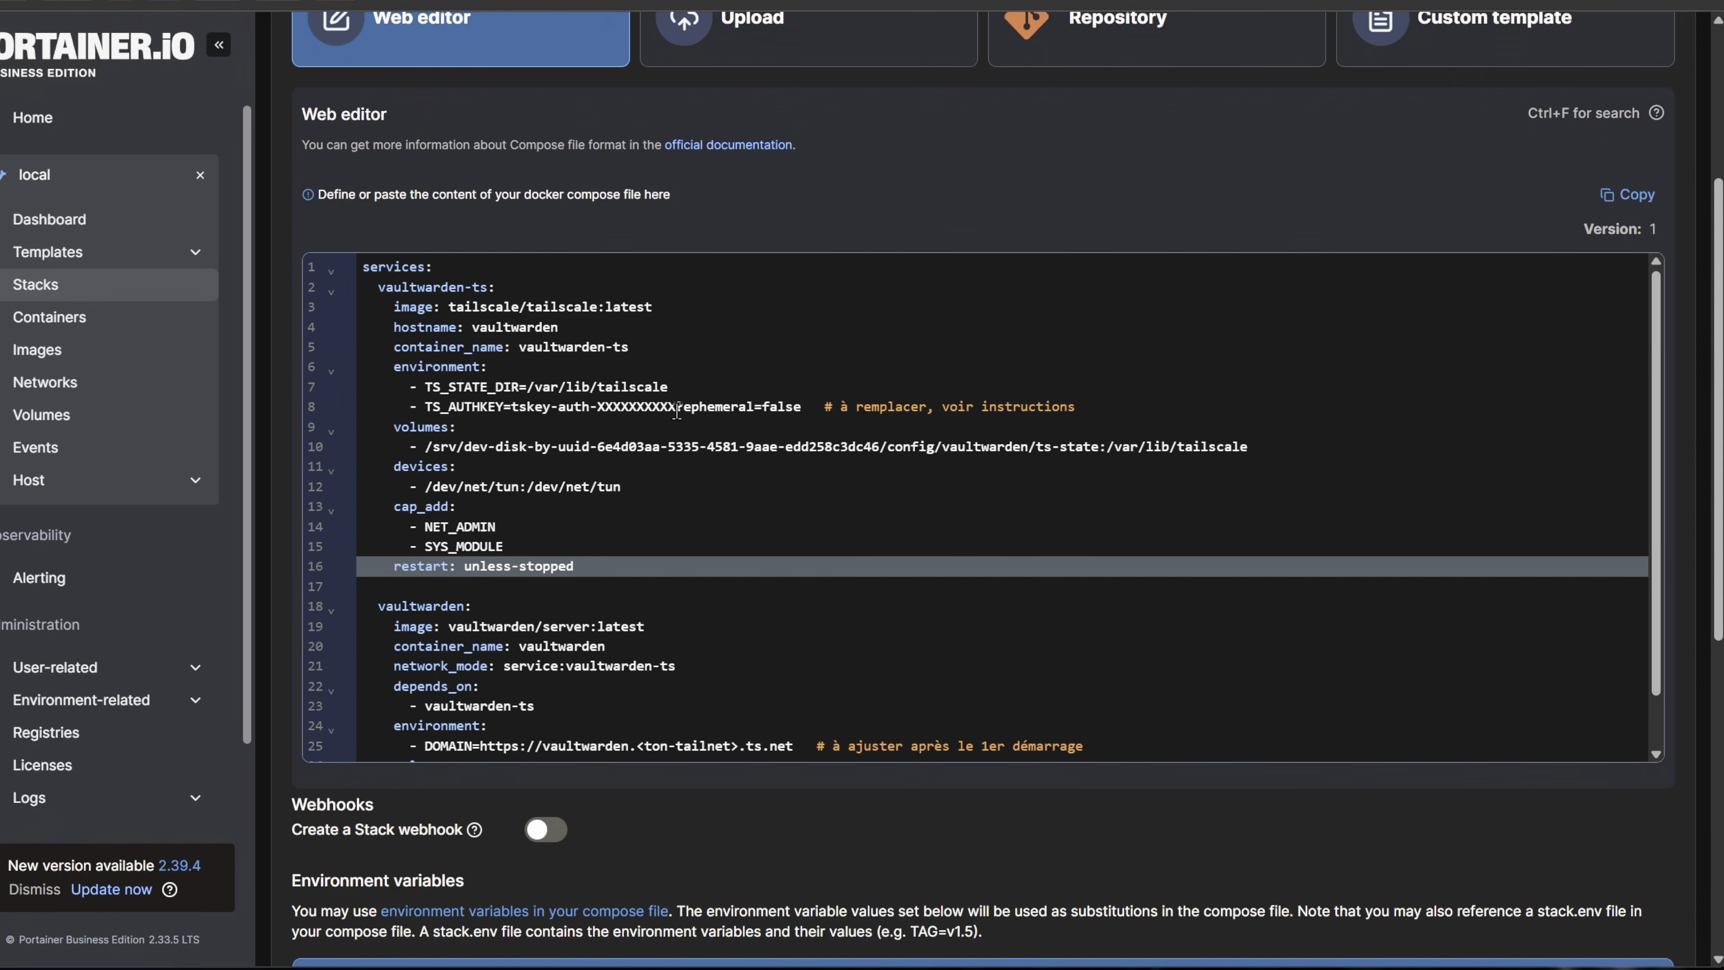
drag(676, 411, 517, 408)
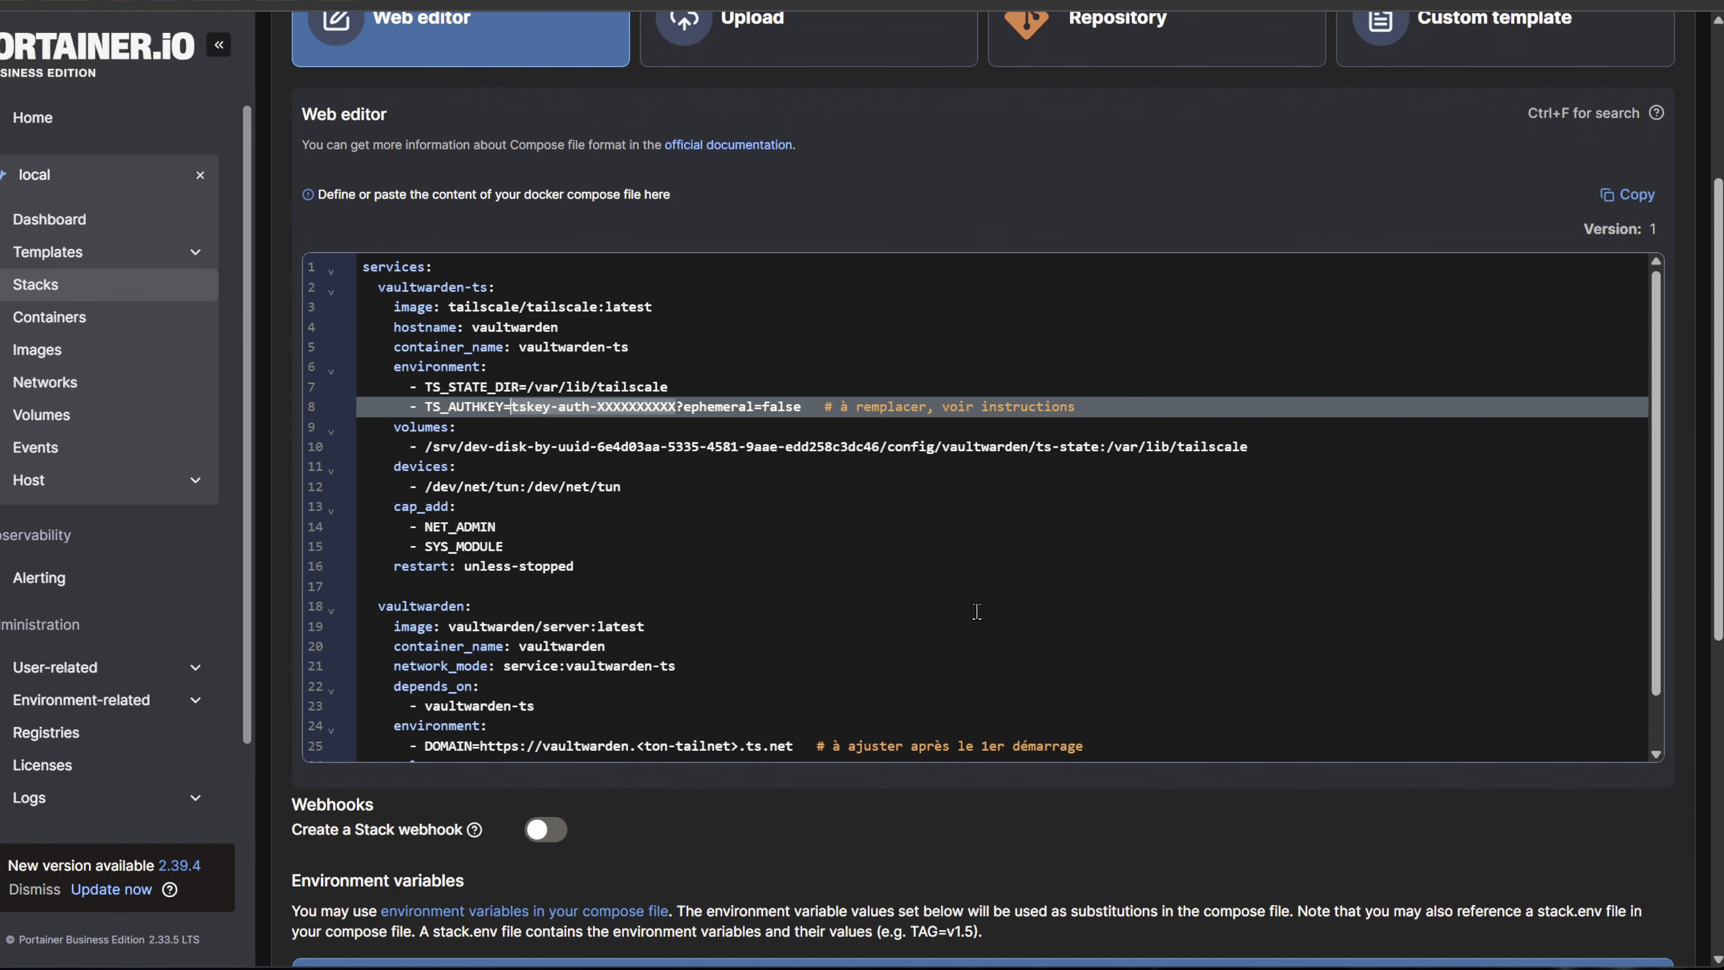
key(ctrl+v)
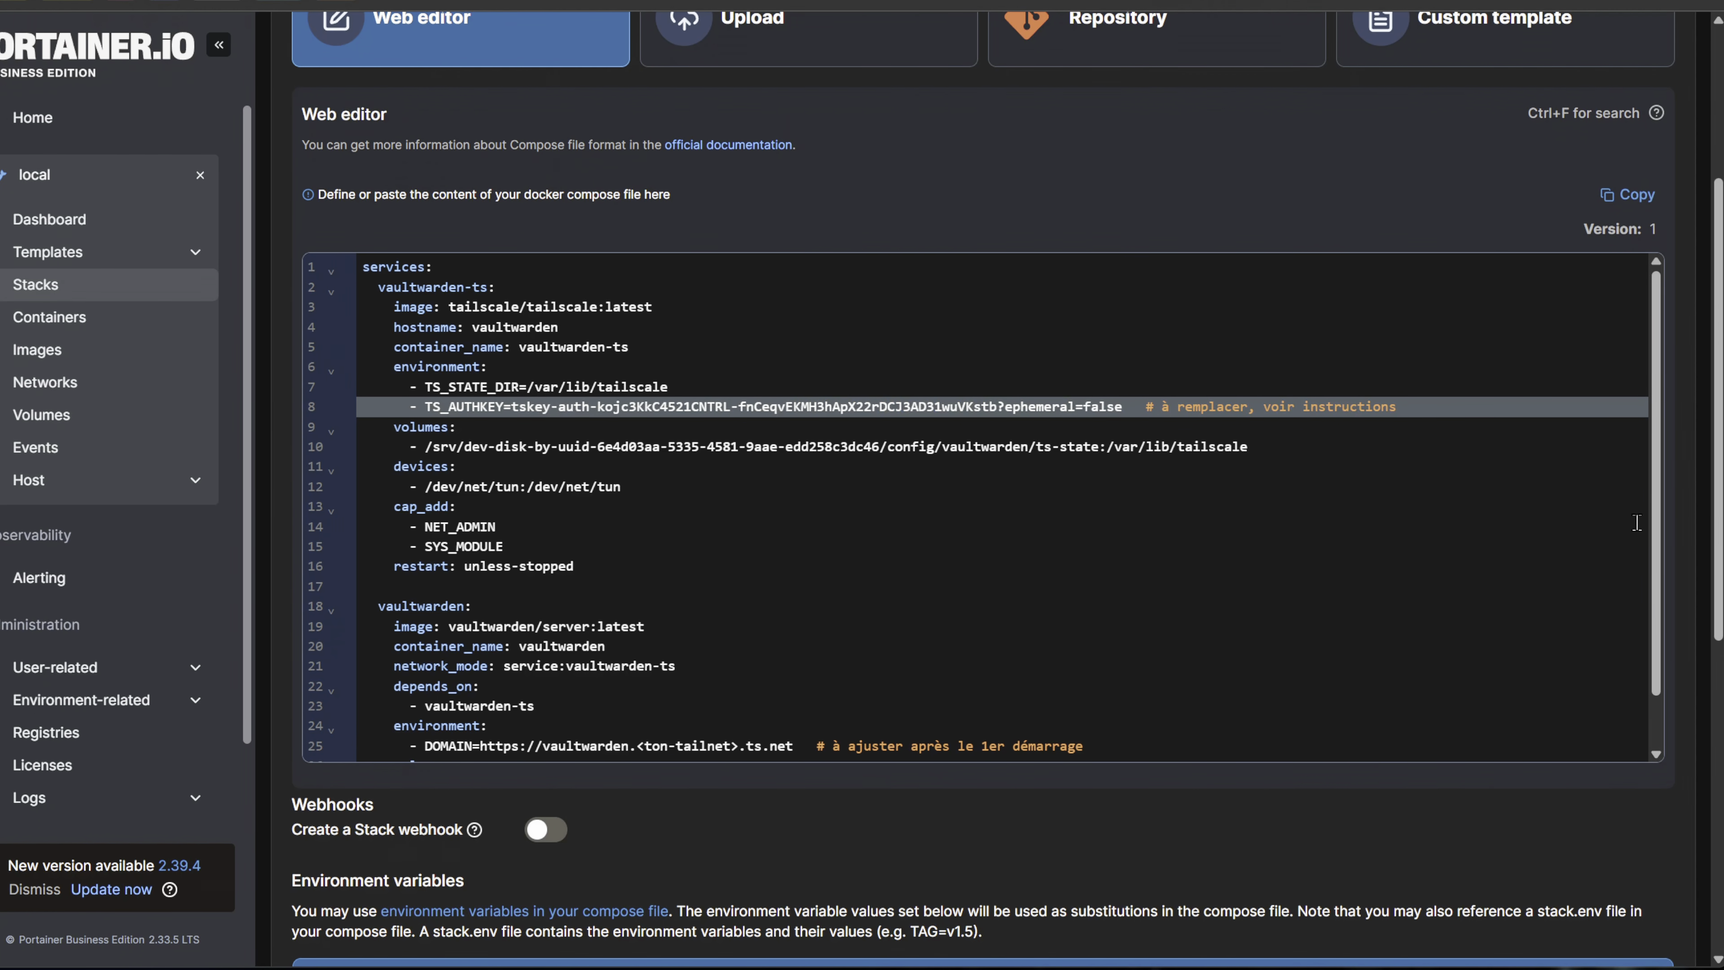
scroll(1636, 522, down, 2)
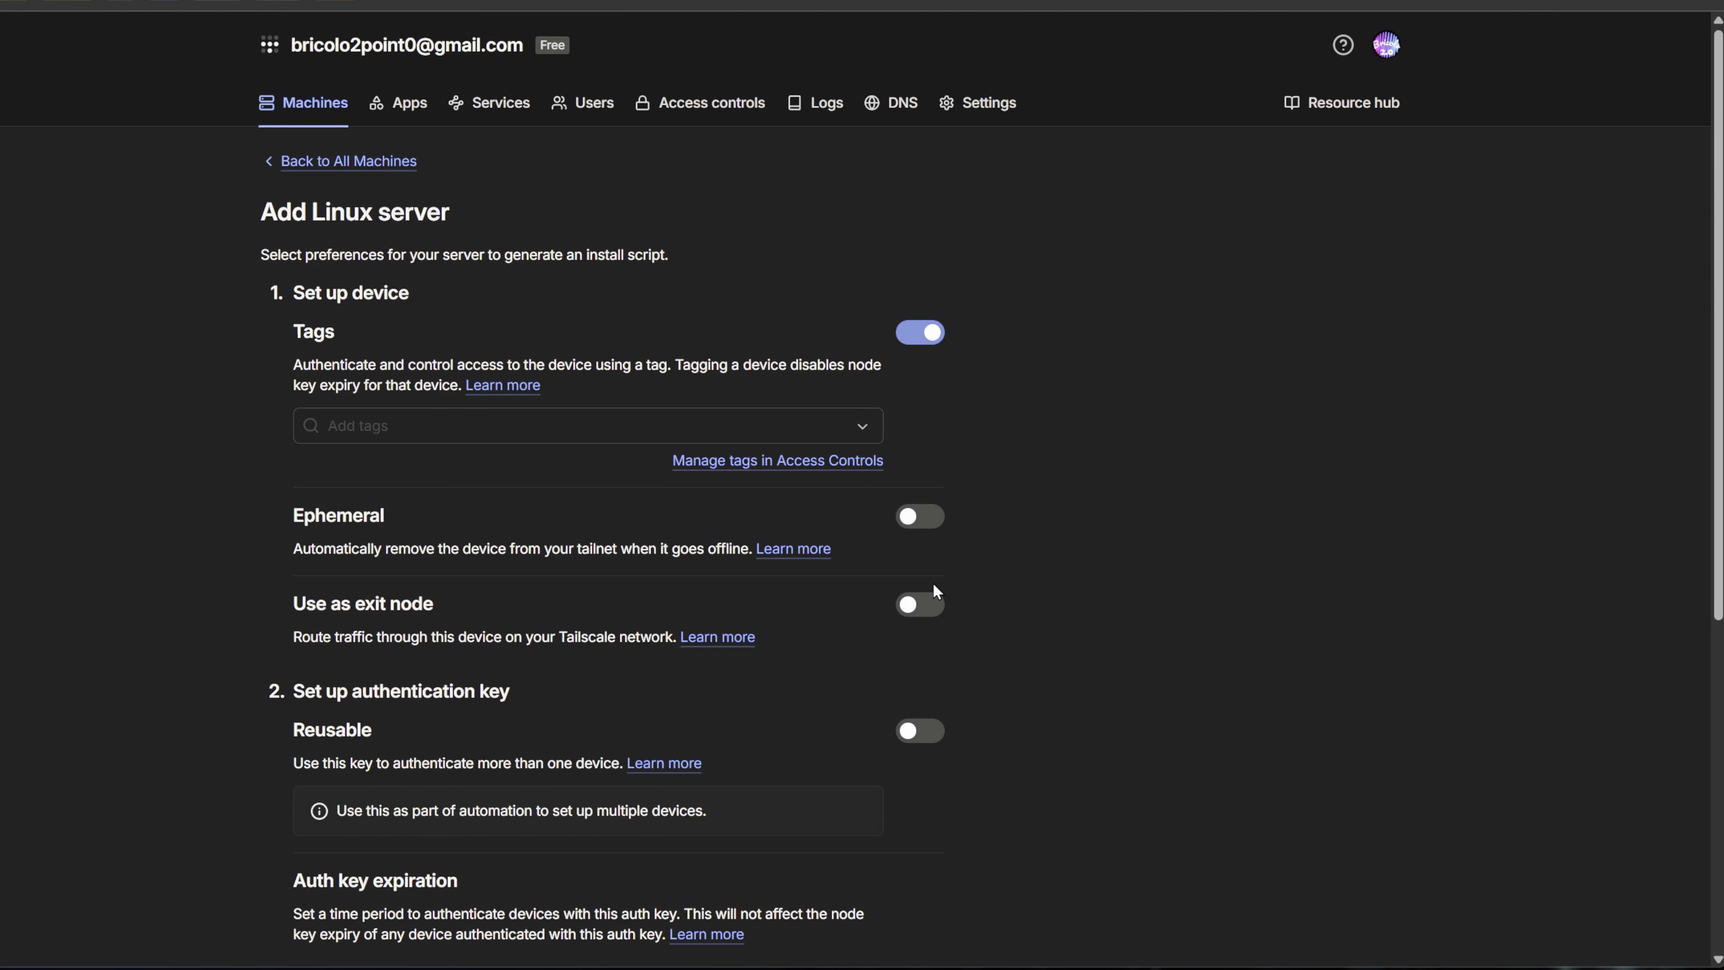
click(343, 173)
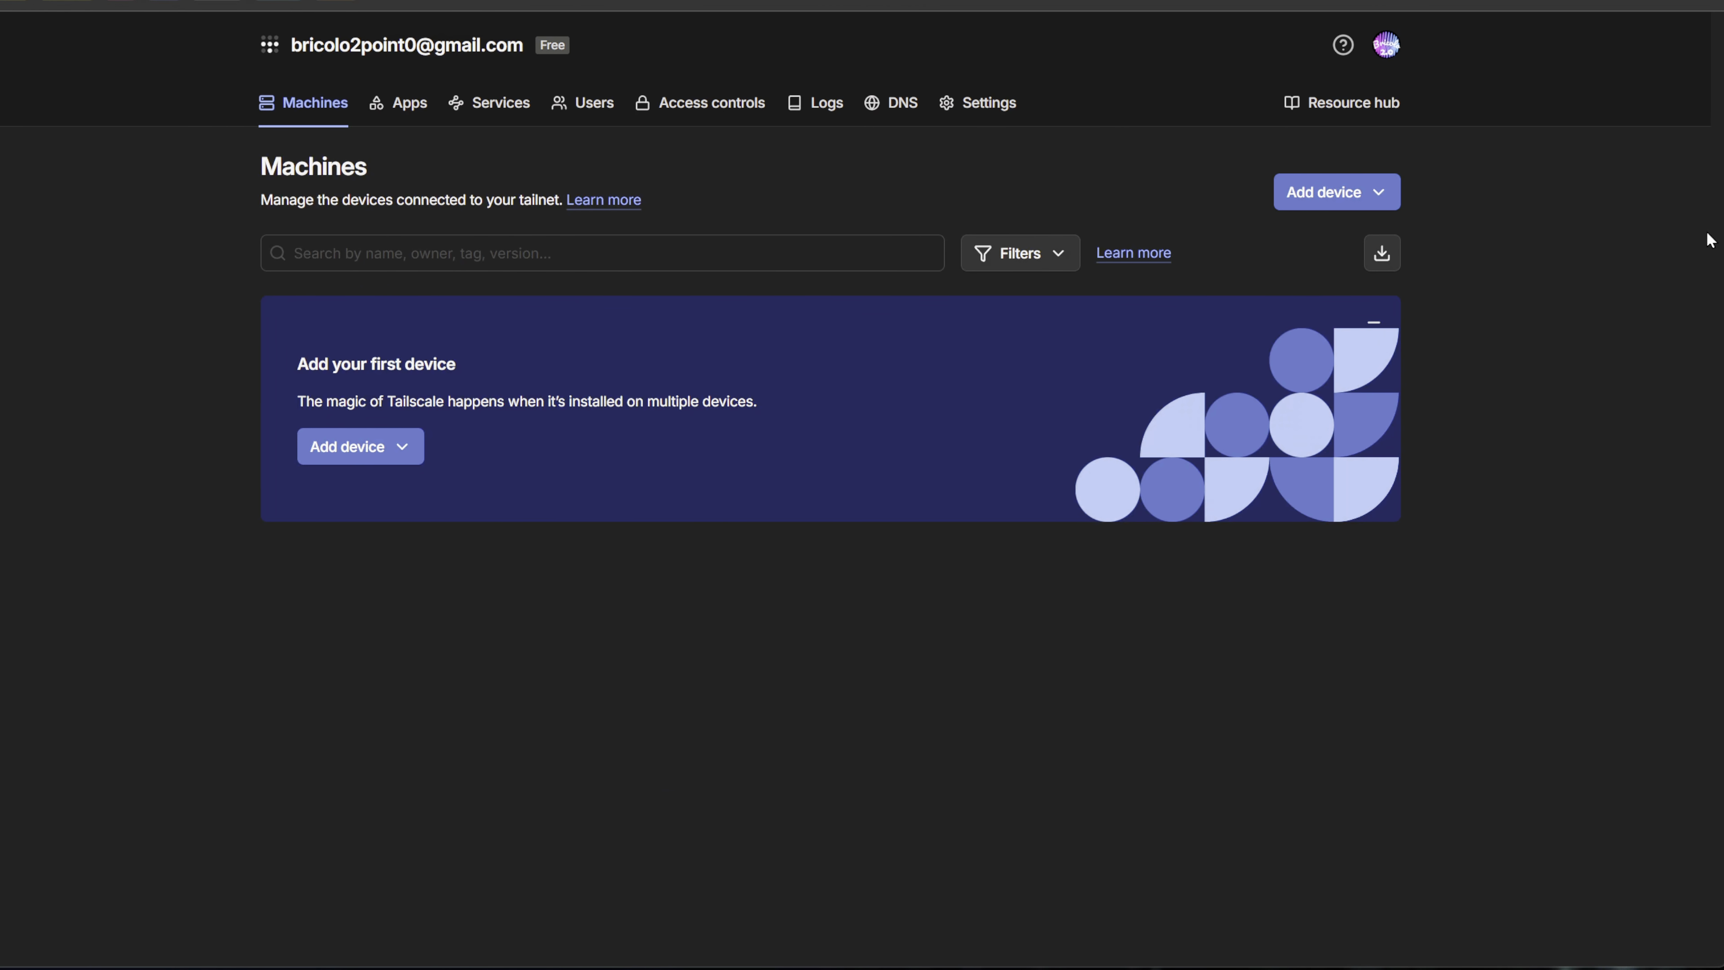
click(1364, 190)
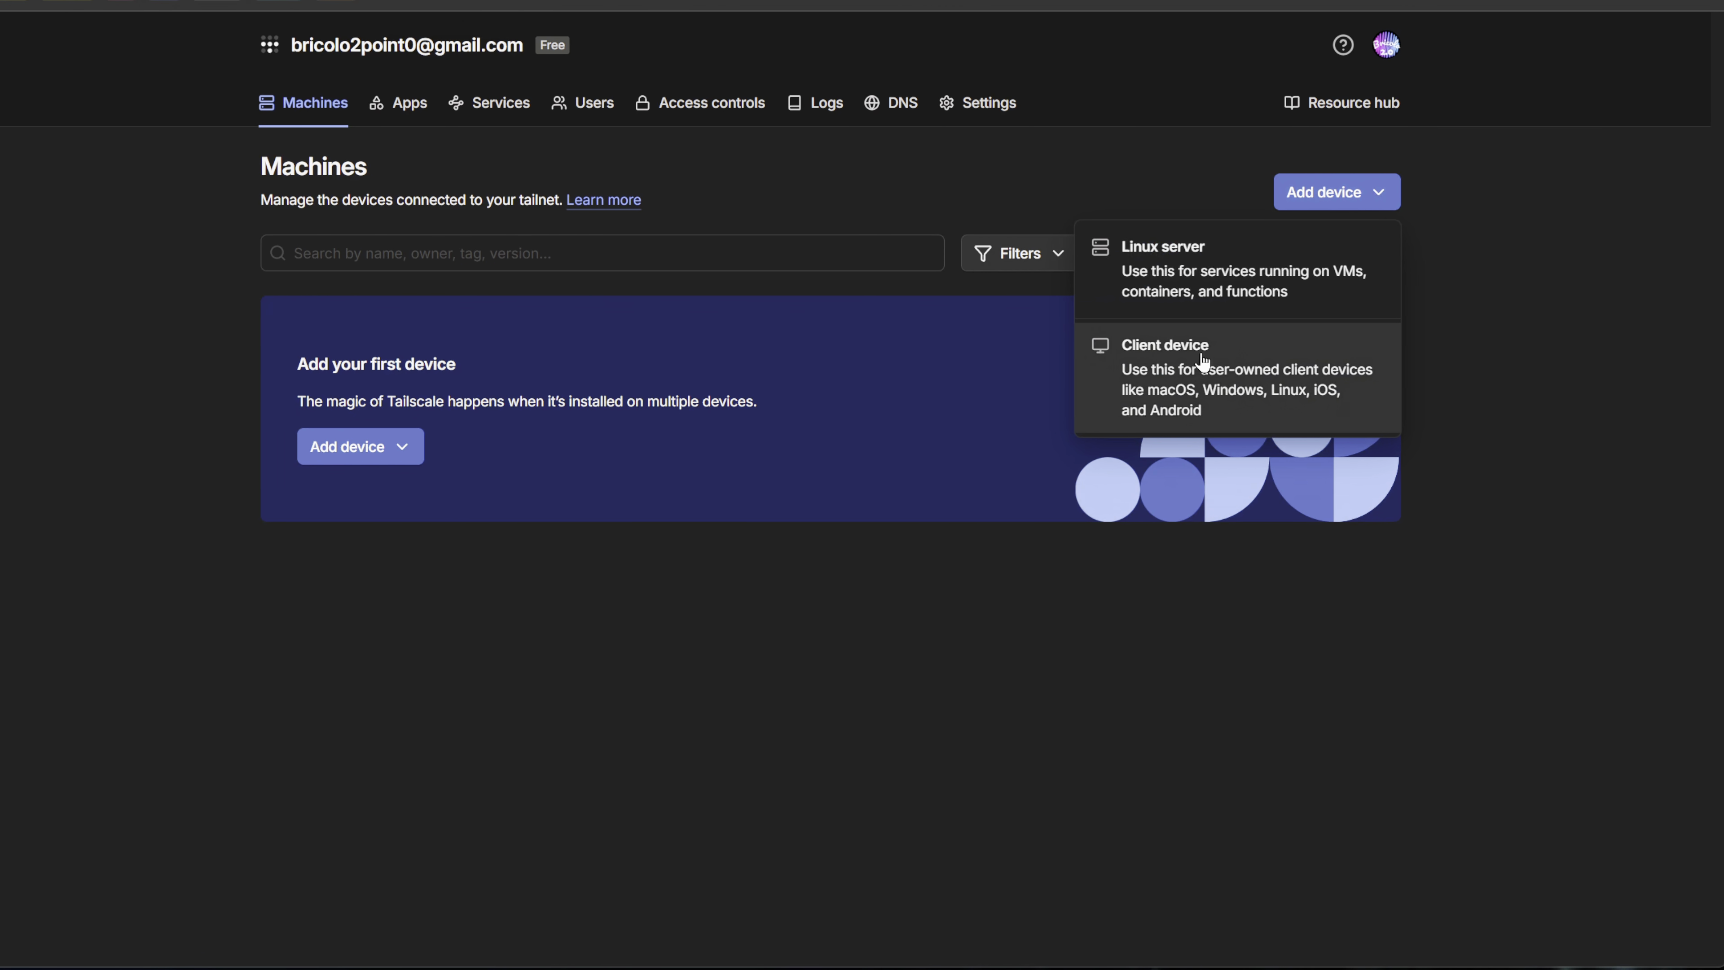
click(1181, 378)
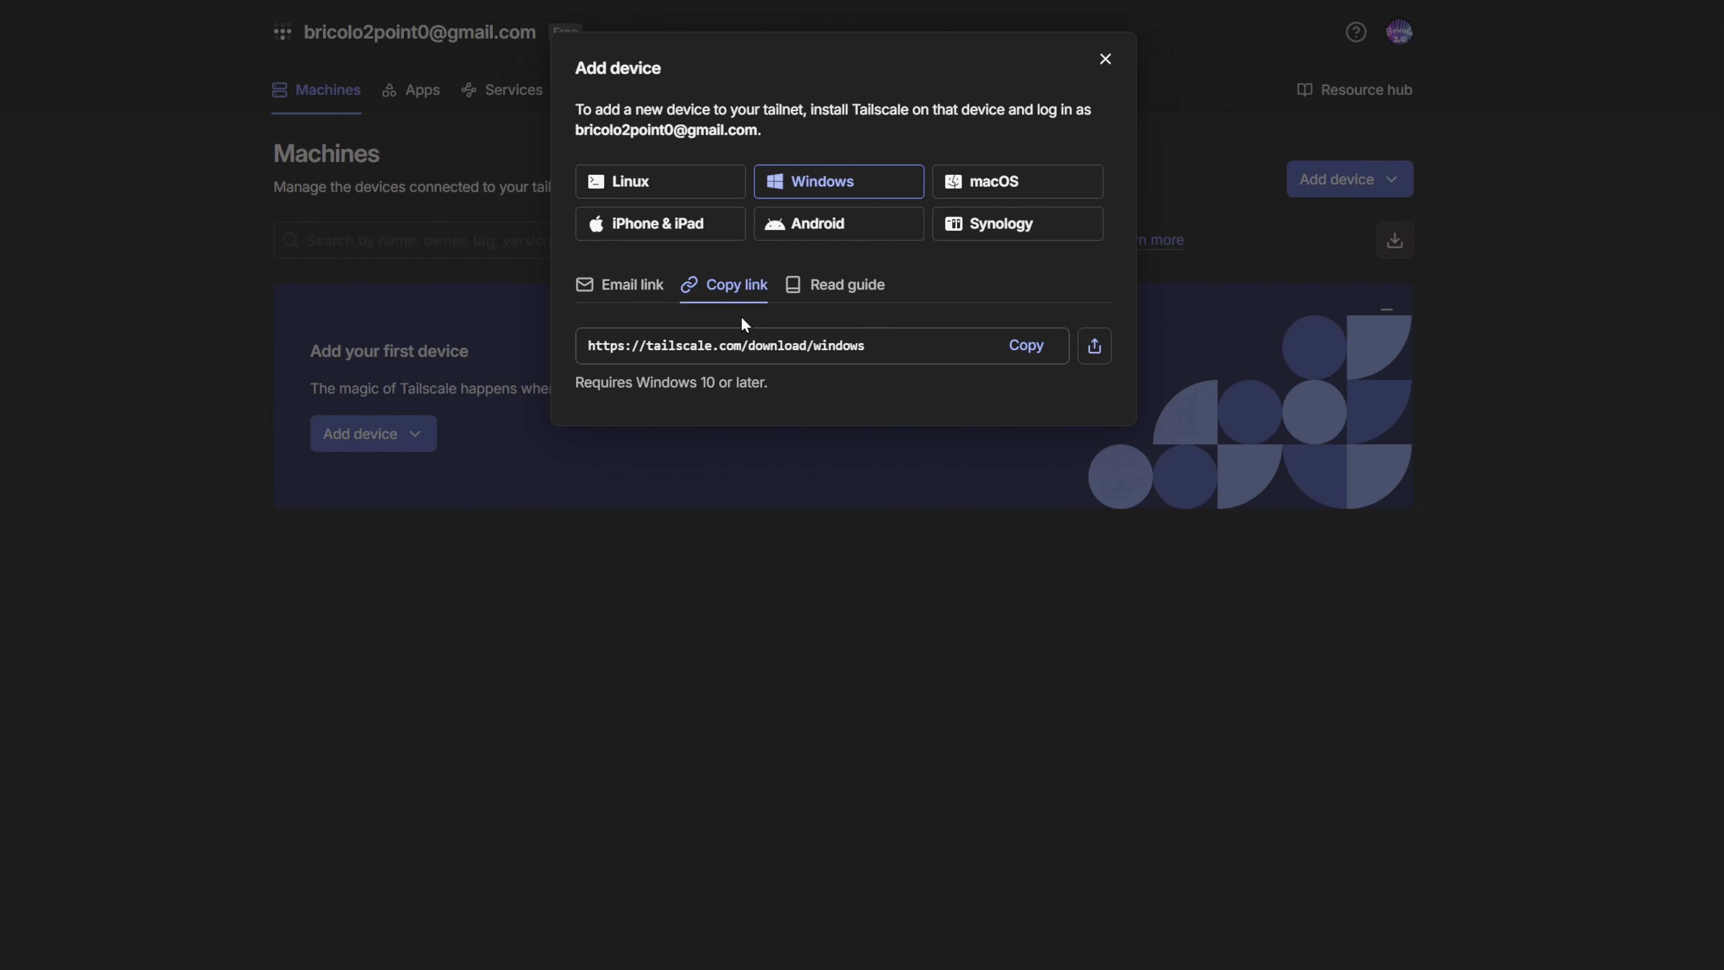
click(1022, 355)
key(ctrl+l)
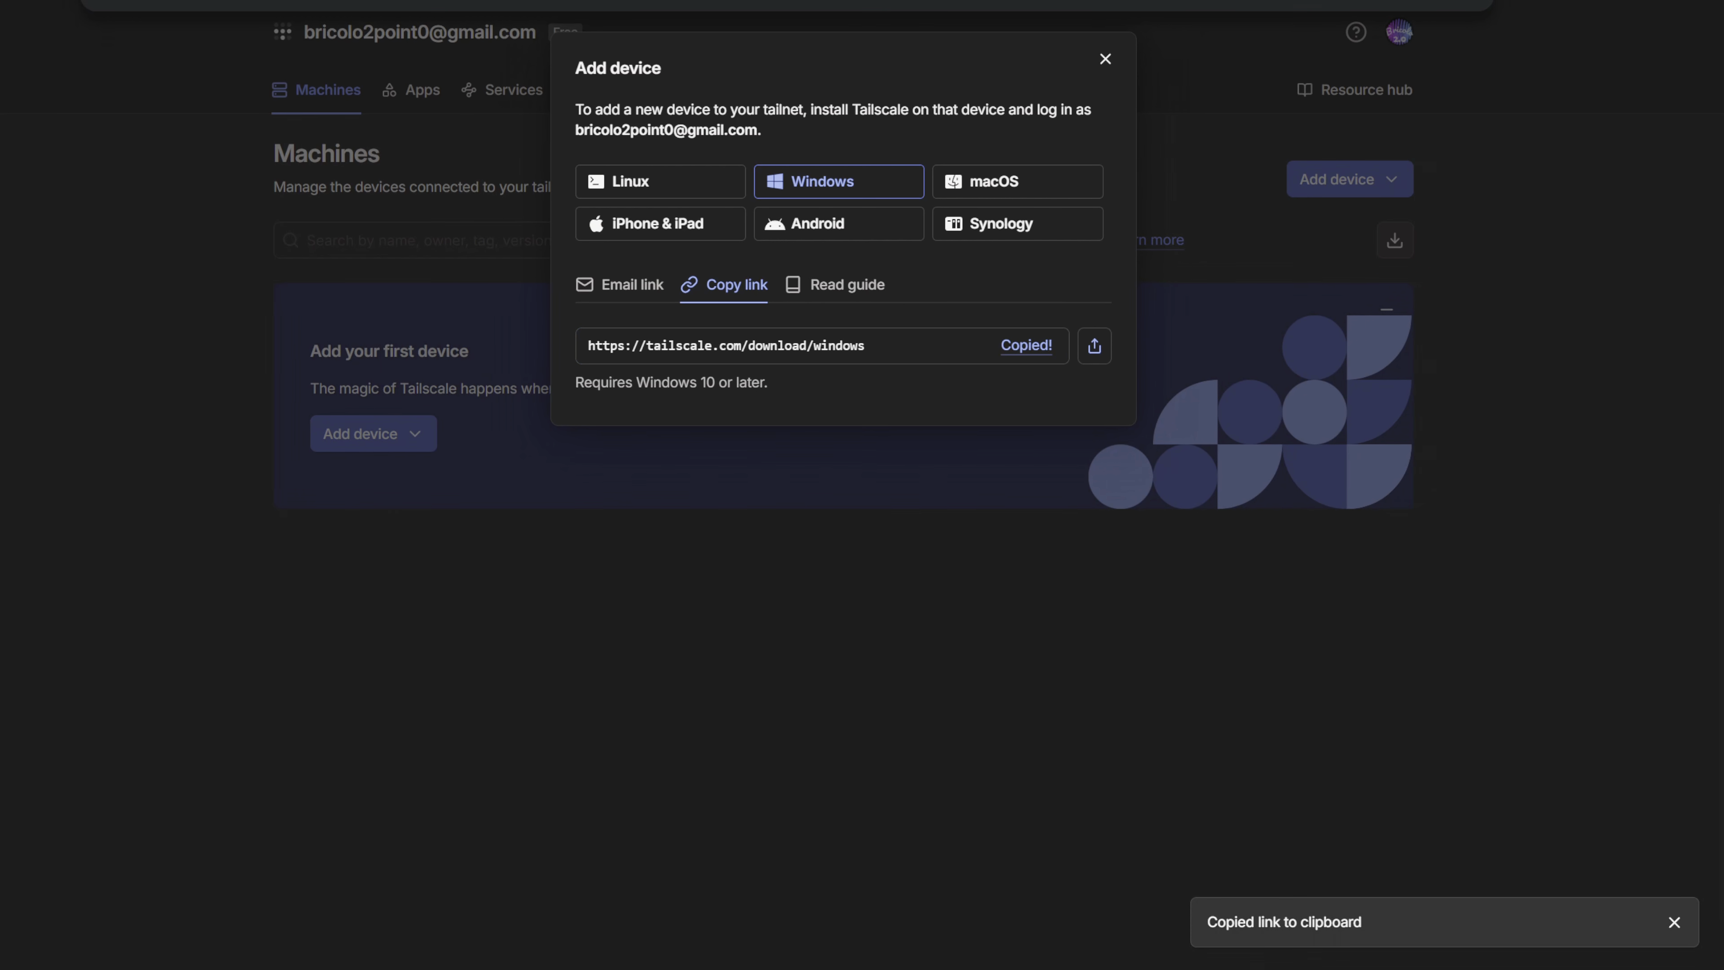
key(ctrl+v)
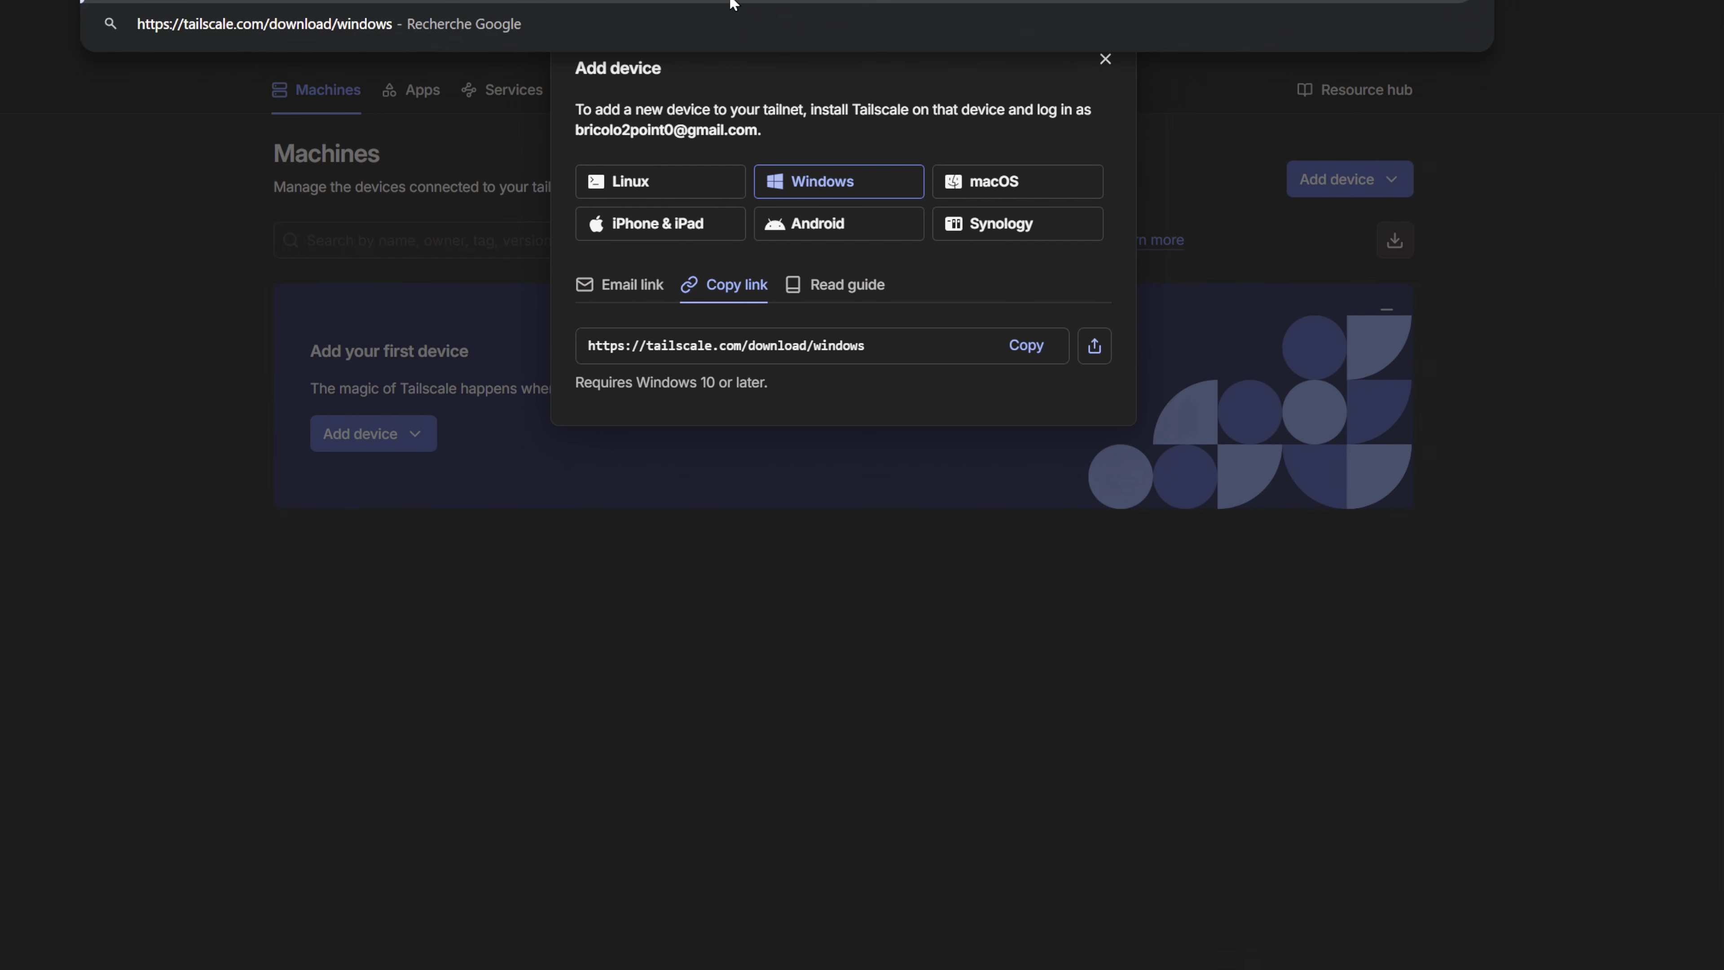
key(Return)
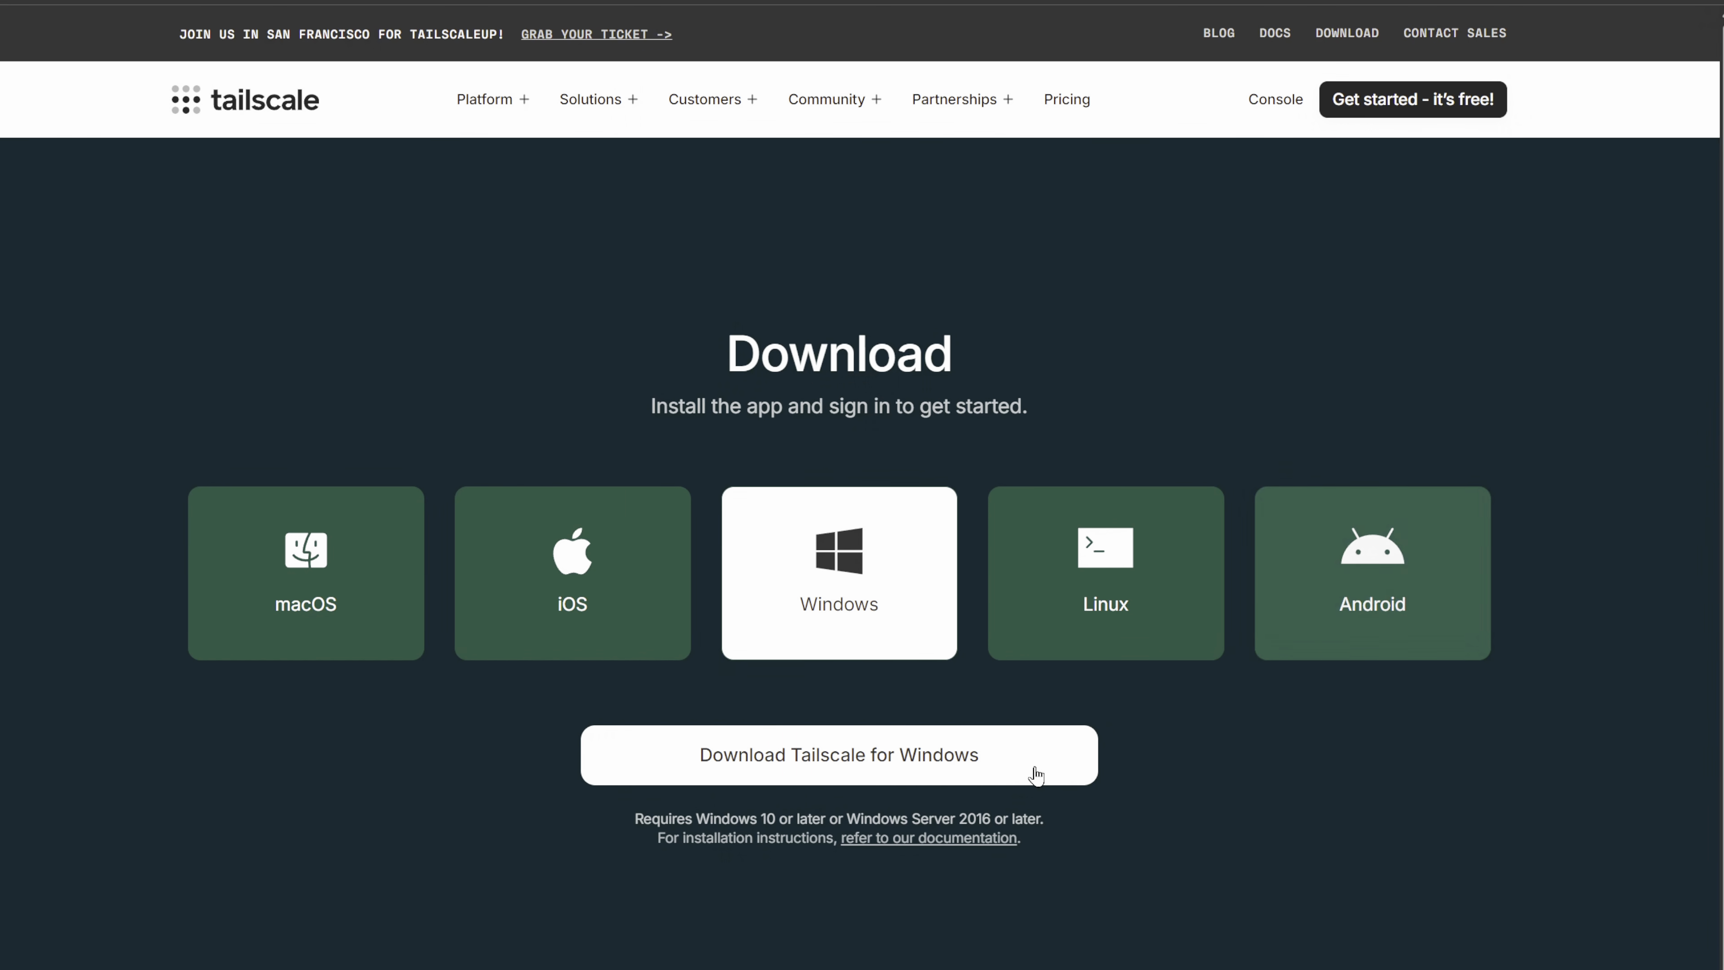
- Run tailscale-setup-1.98.8.exe from the PROGRAMMES (D:) drive, sign in to connect the device BUREAU to the tailnet, and finish the setup
key(alt+Tab)
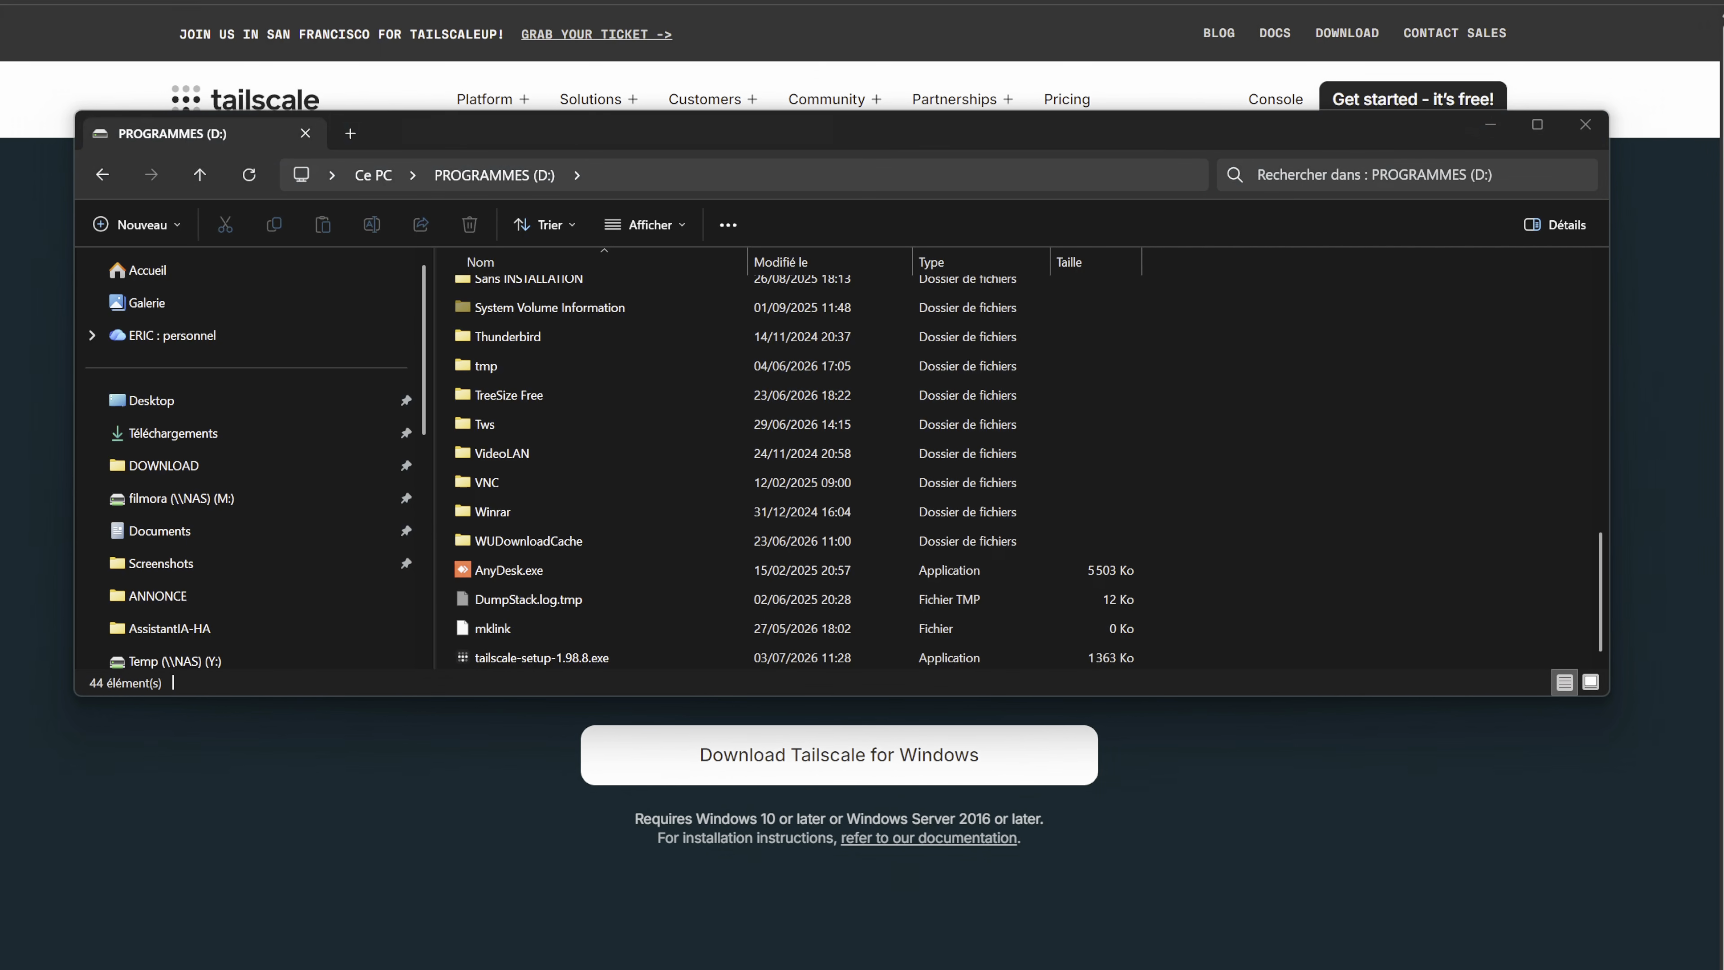
double_click(525, 656)
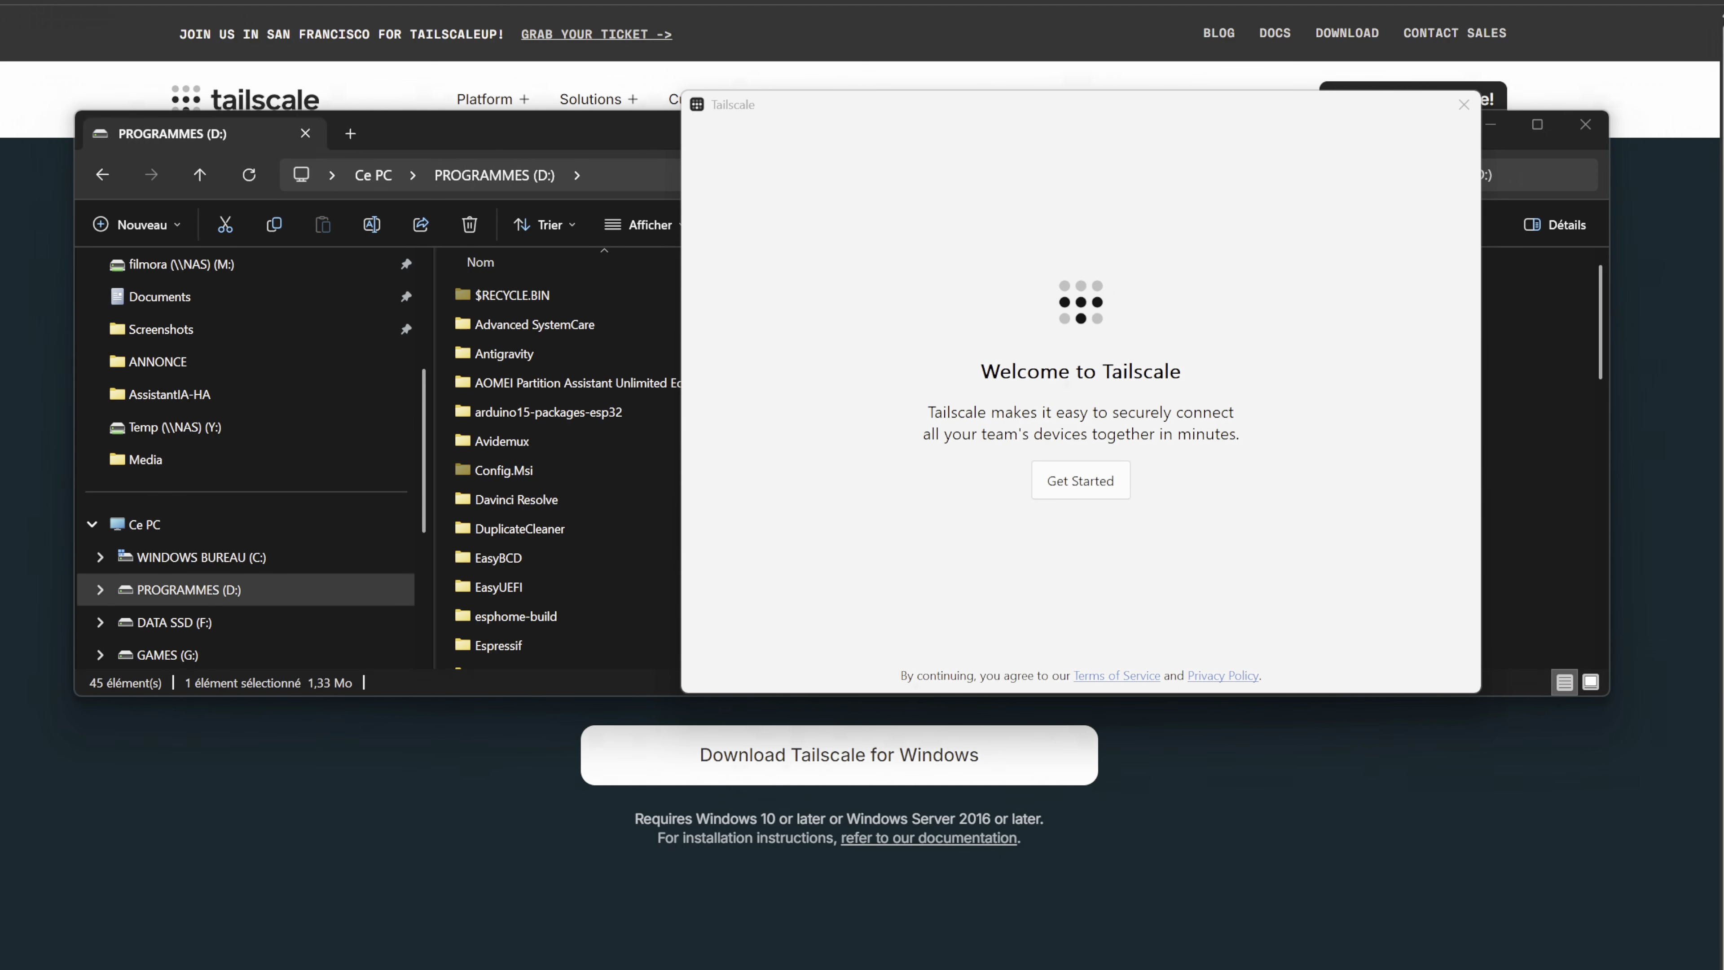
click(1082, 496)
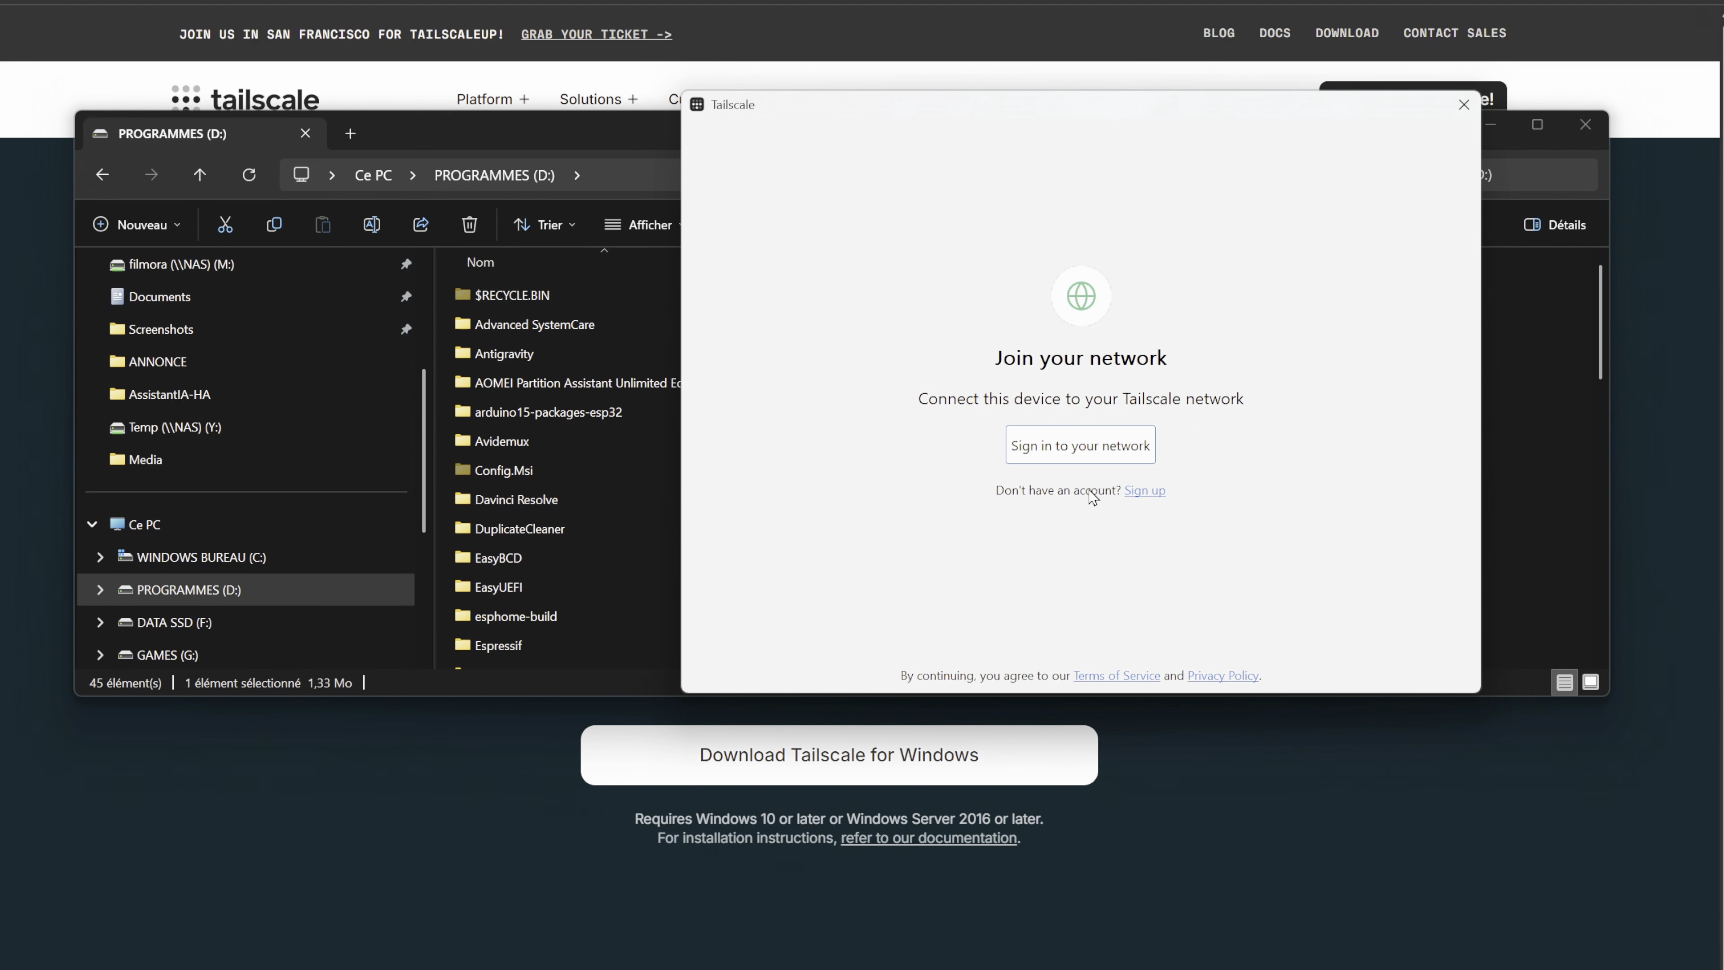
click(1083, 448)
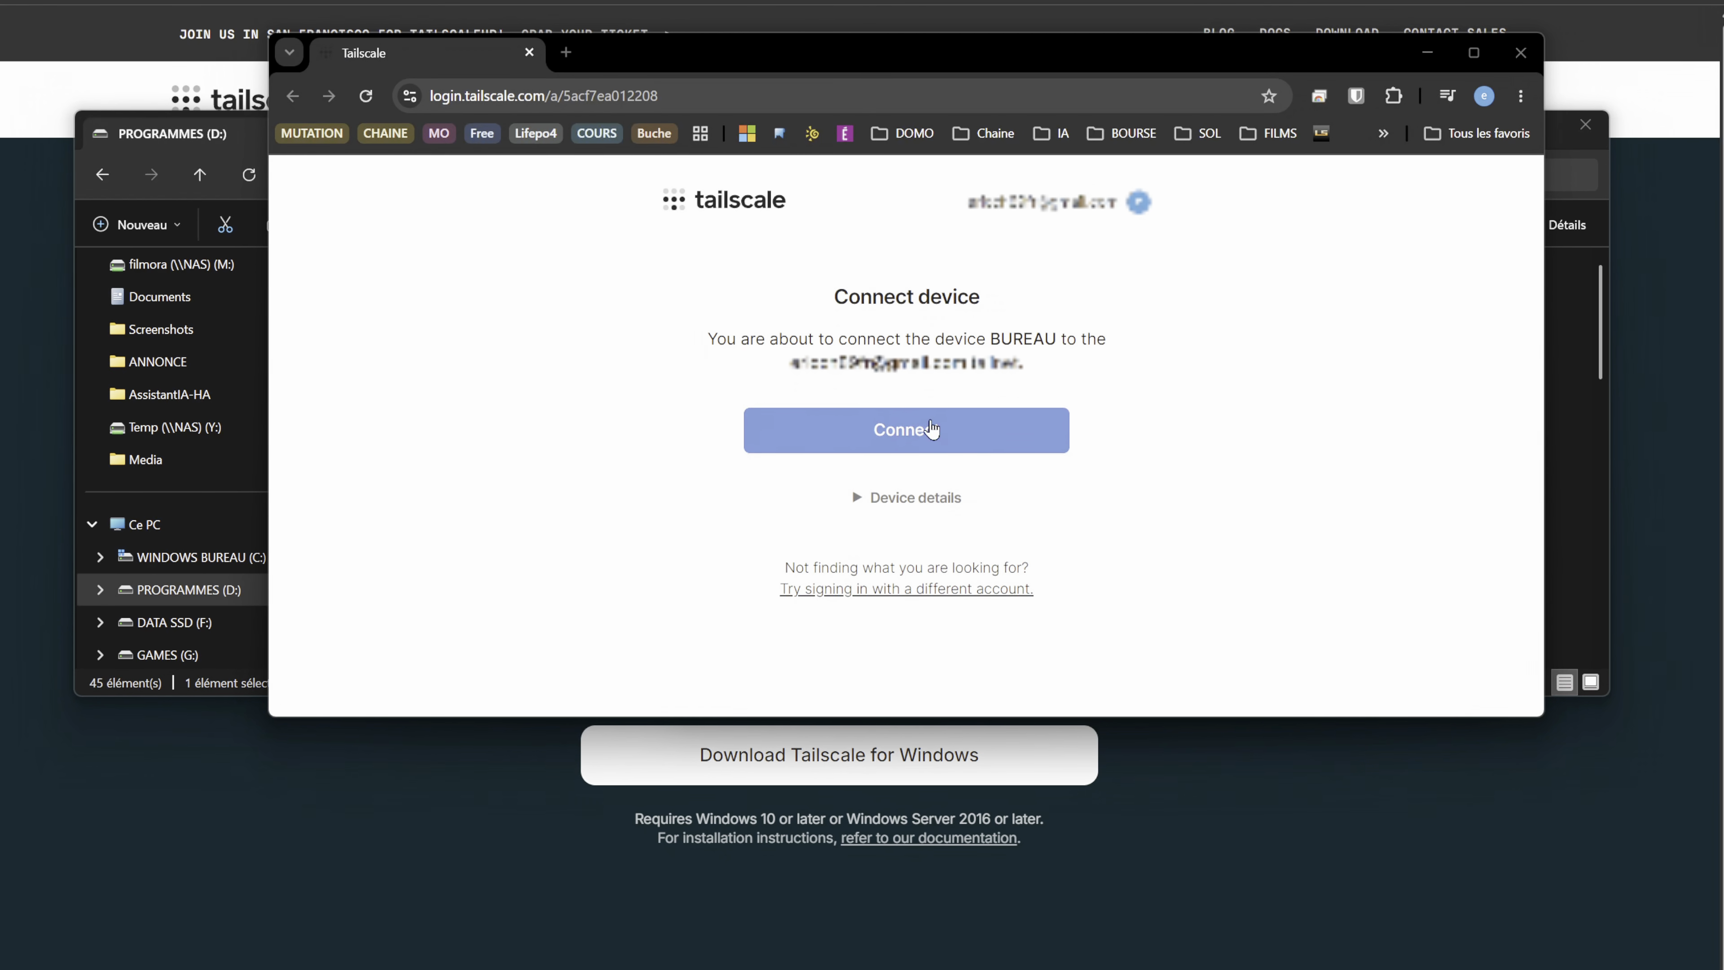
click(854, 443)
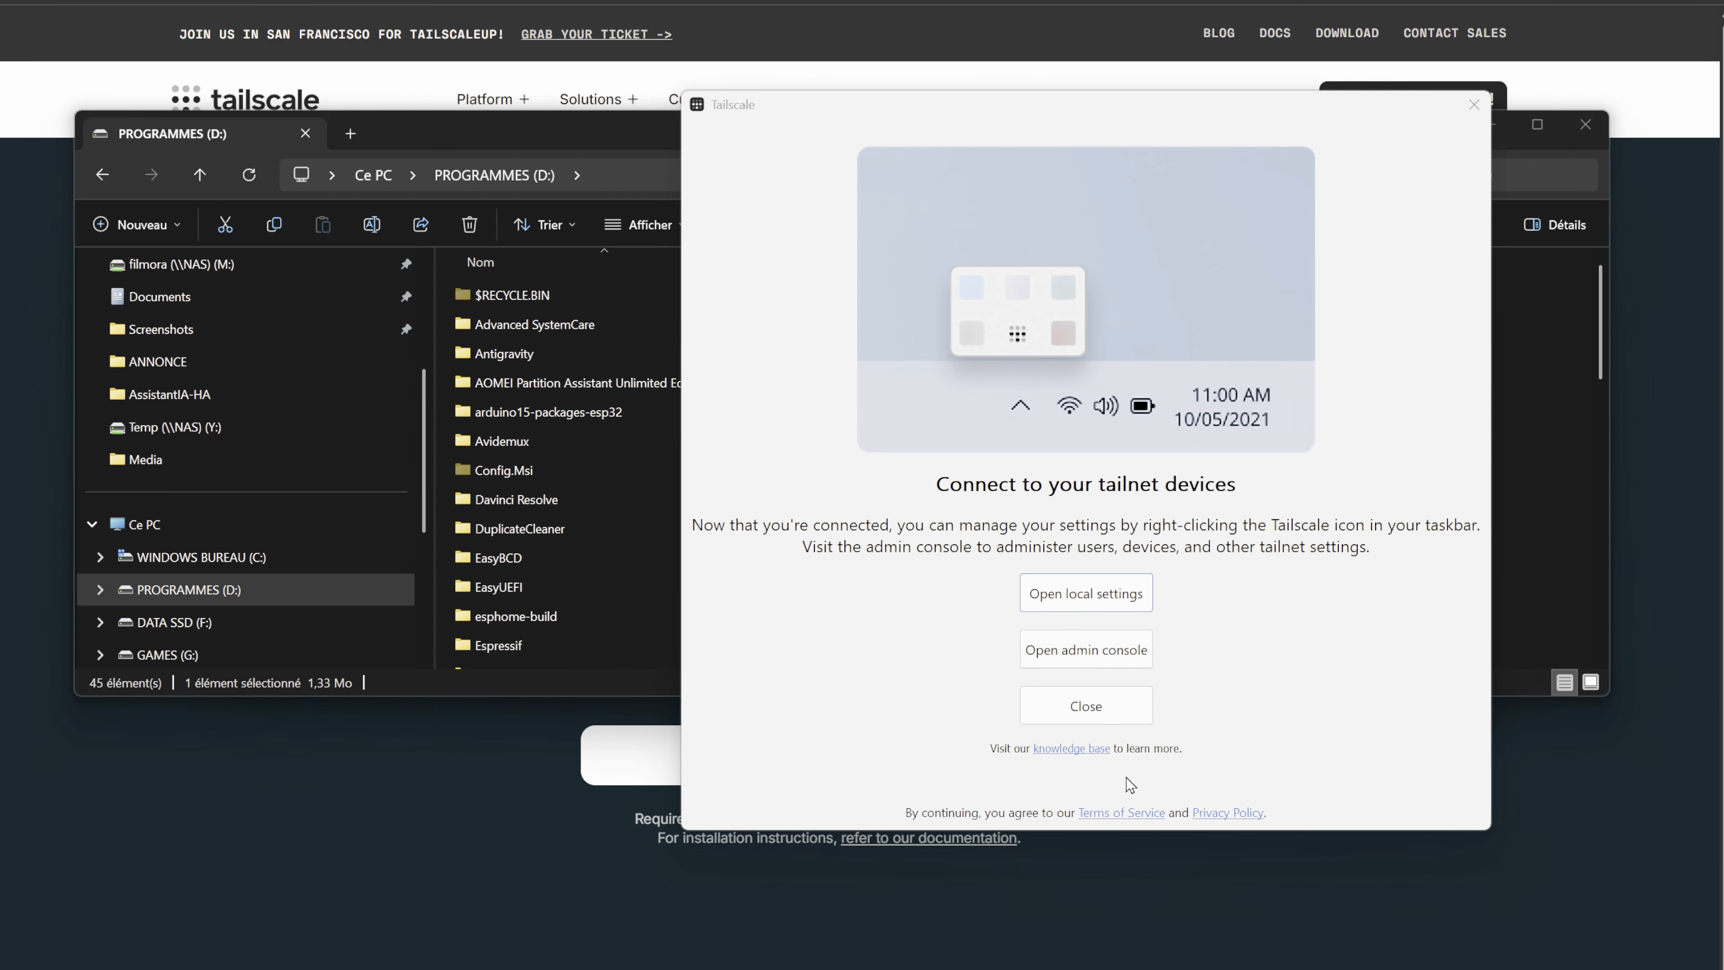
click(1087, 710)
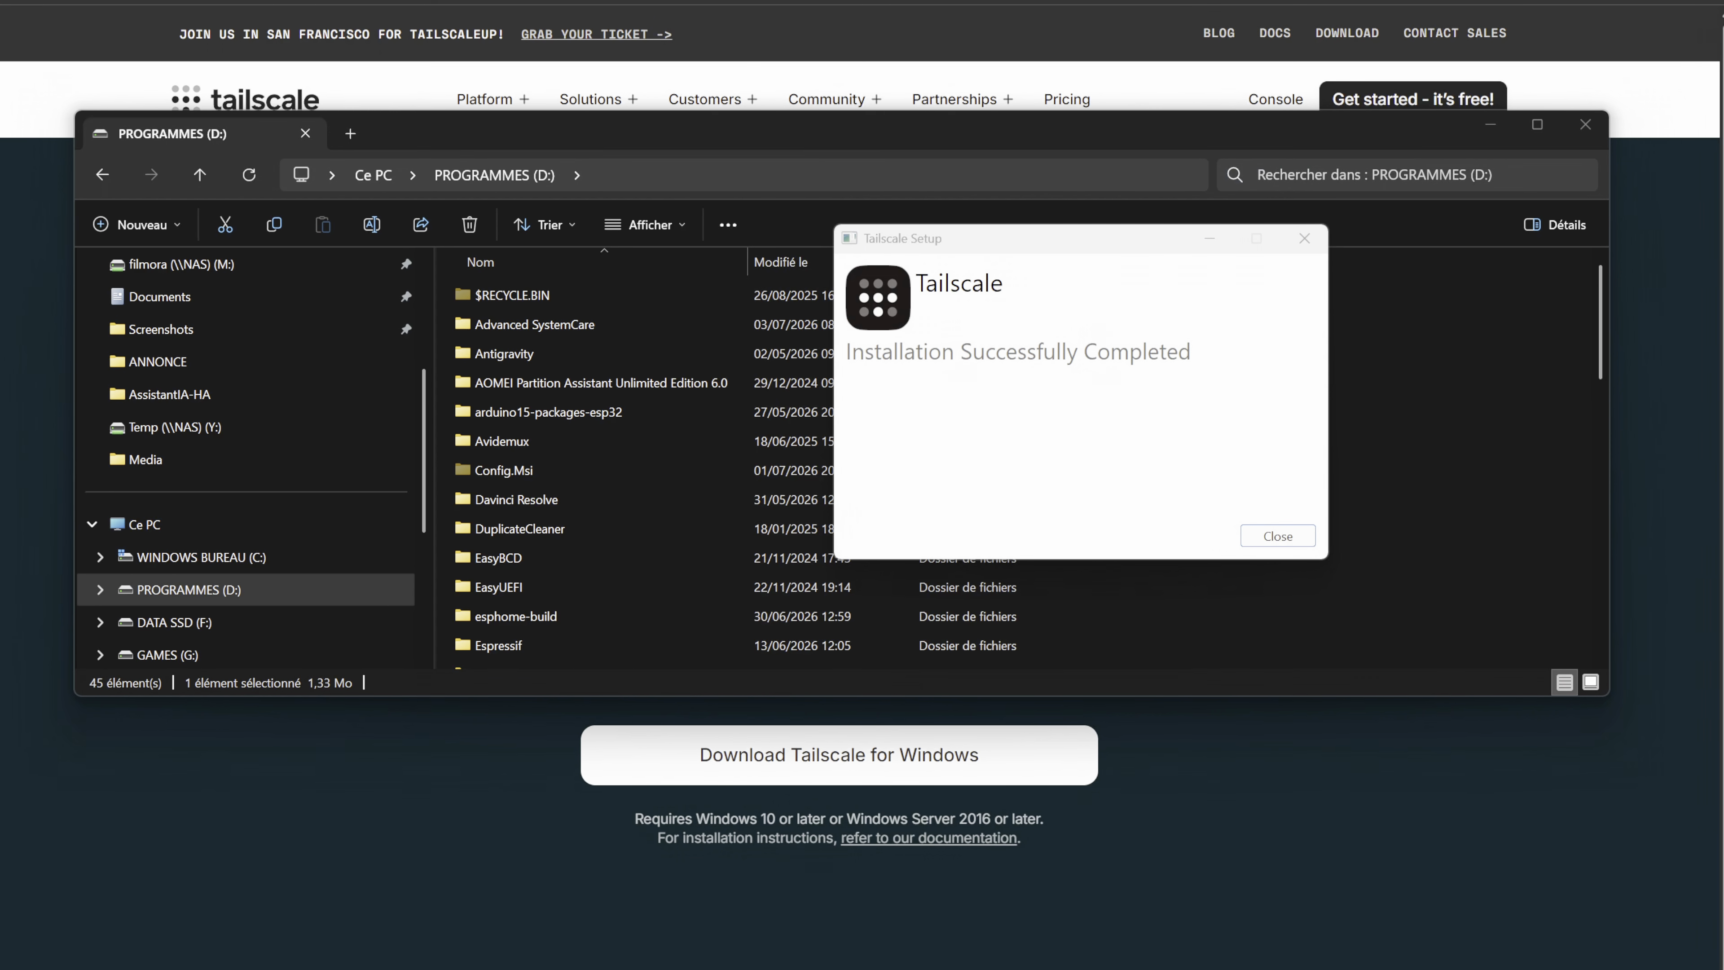
click(1281, 538)
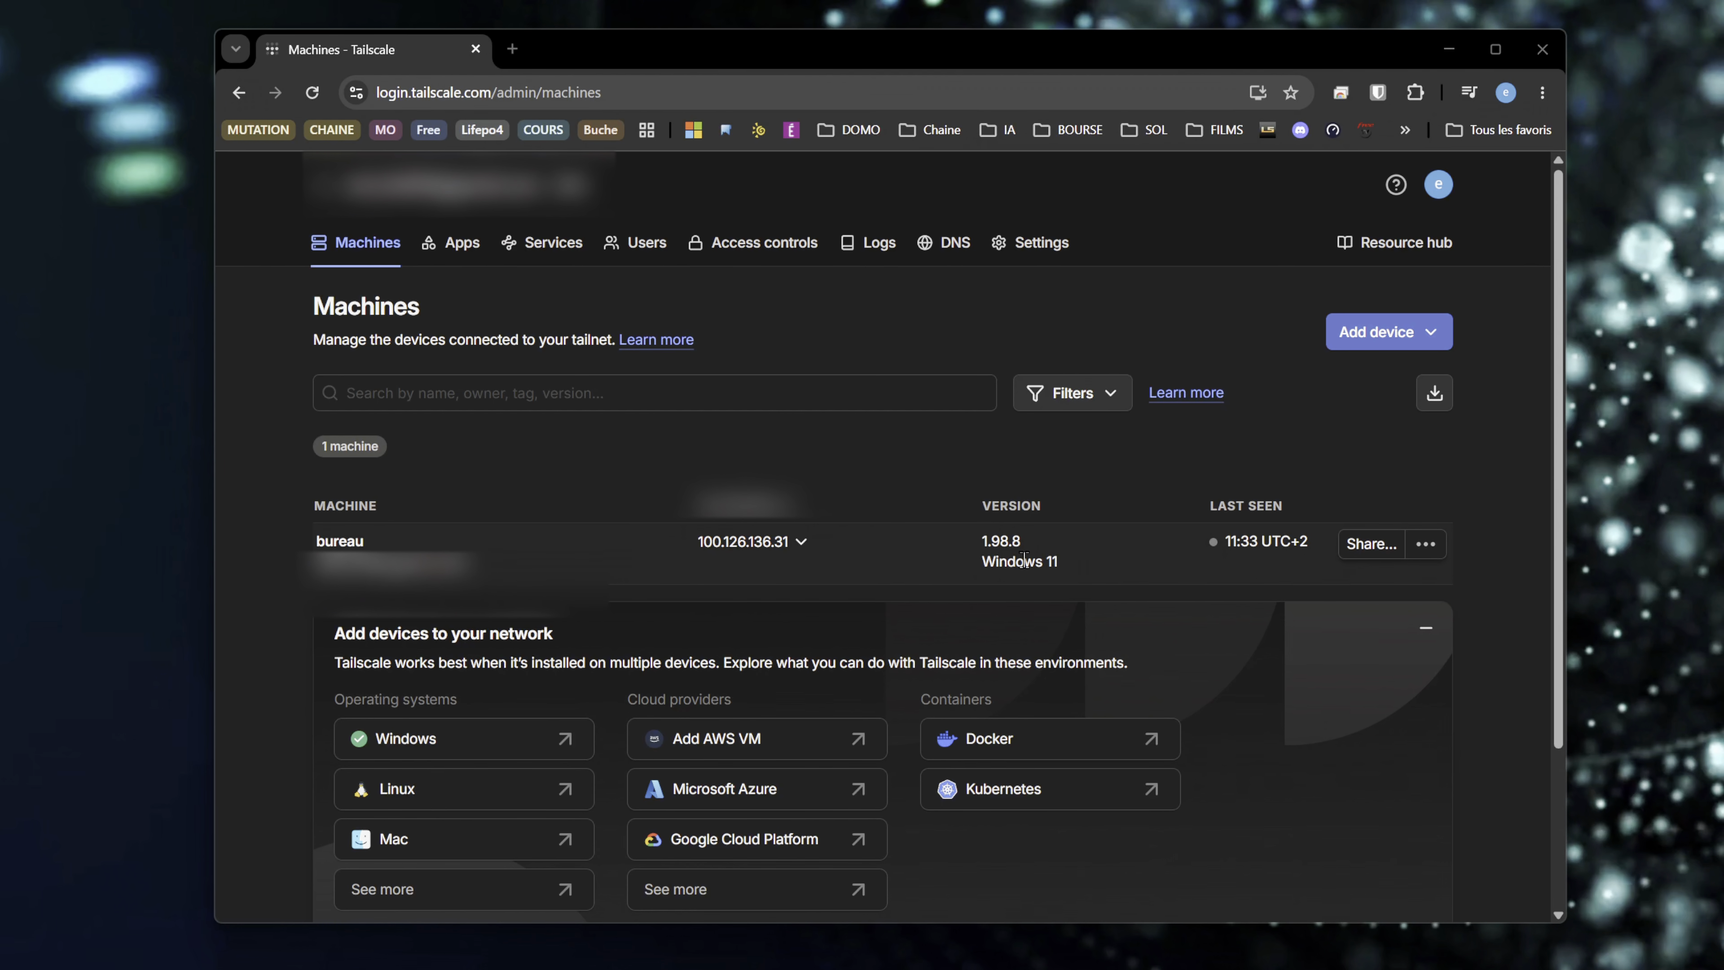
- Copy the full domain bureau.tailb85a30.ts.net of the bureau machine in the Tailscale machines list
click(803, 543)
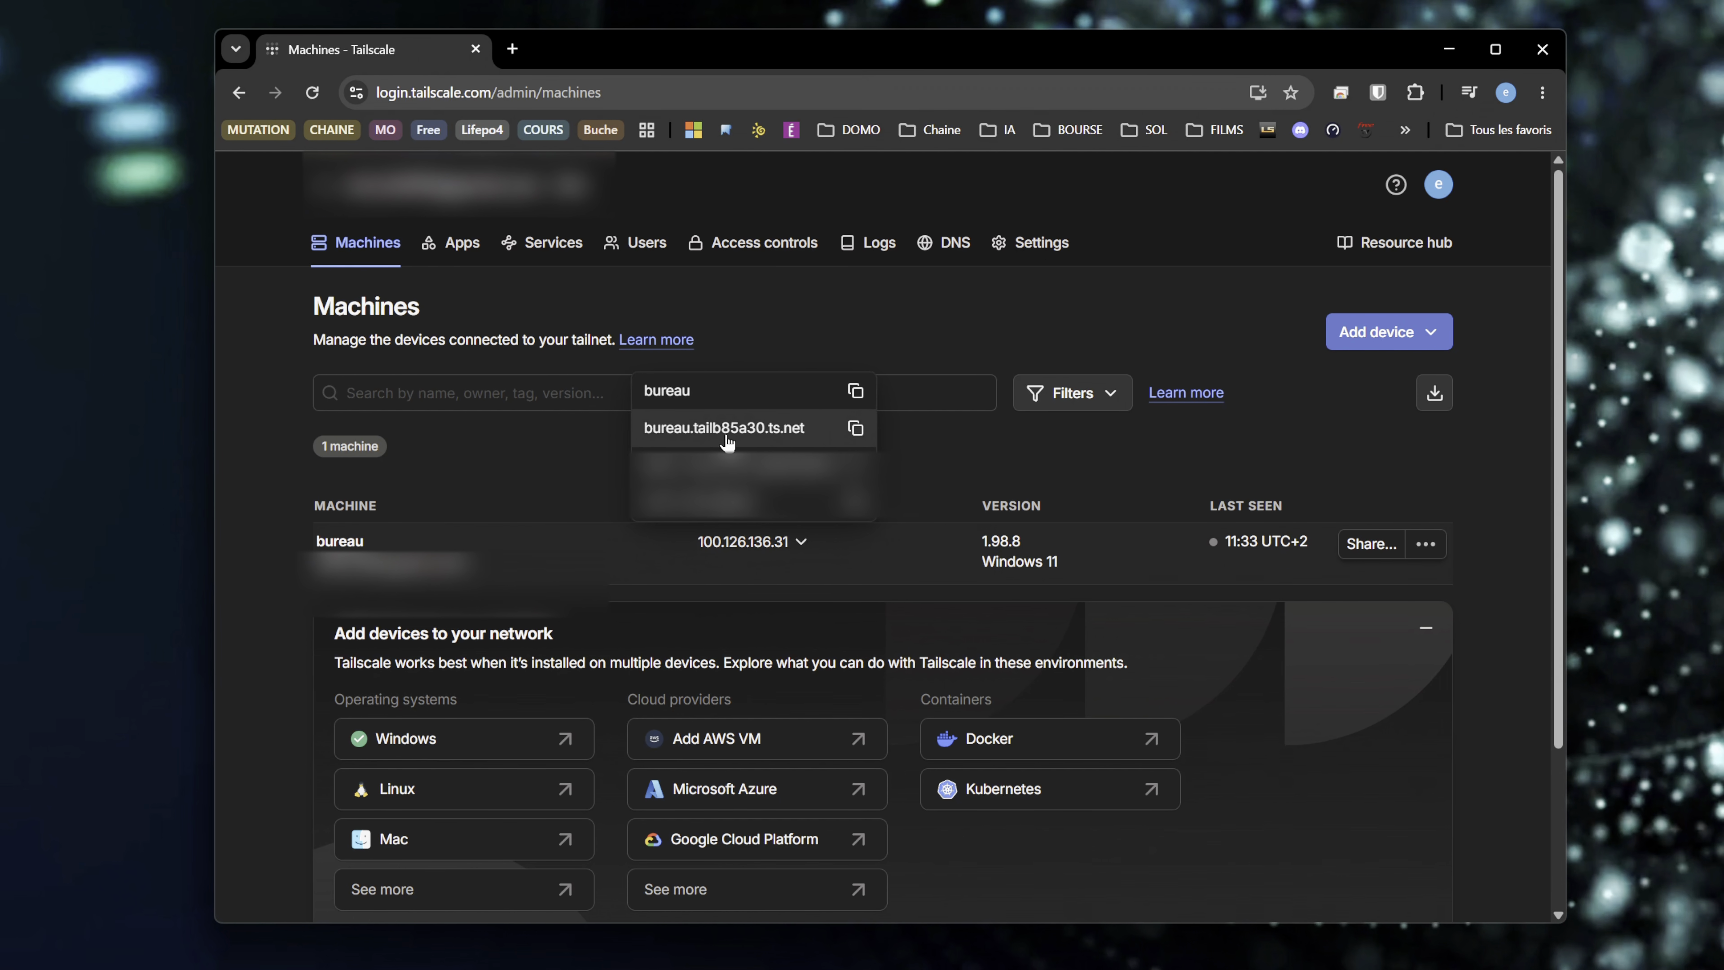
click(696, 440)
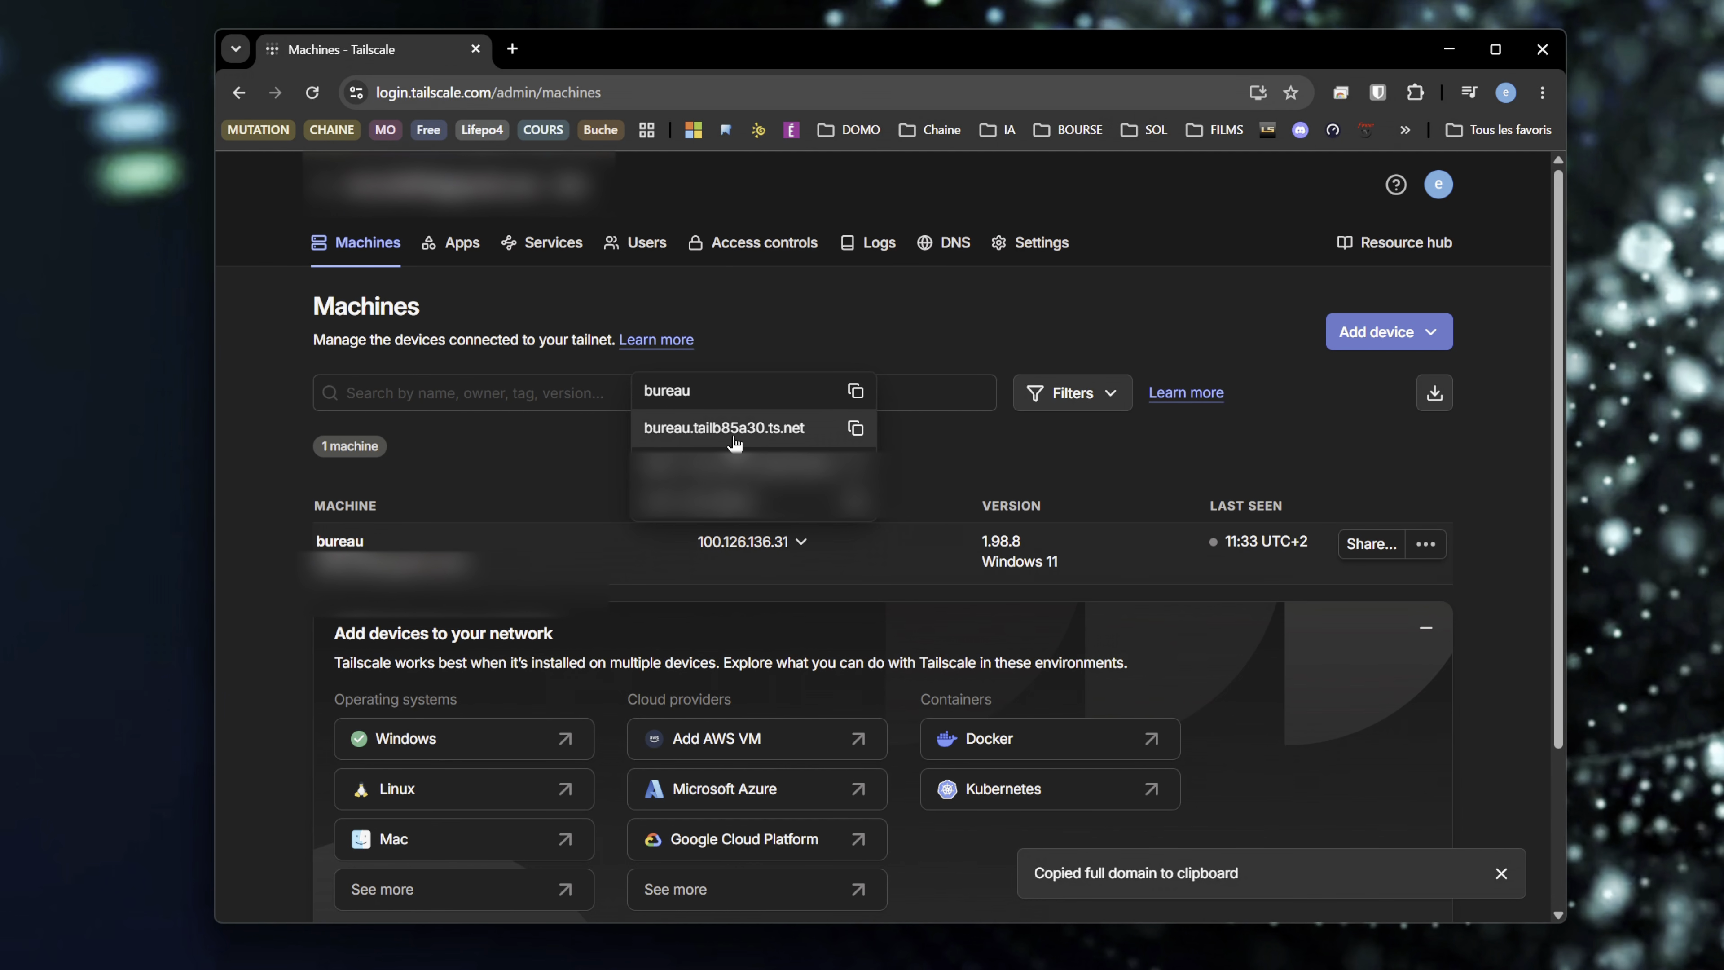
click(786, 438)
click(855, 430)
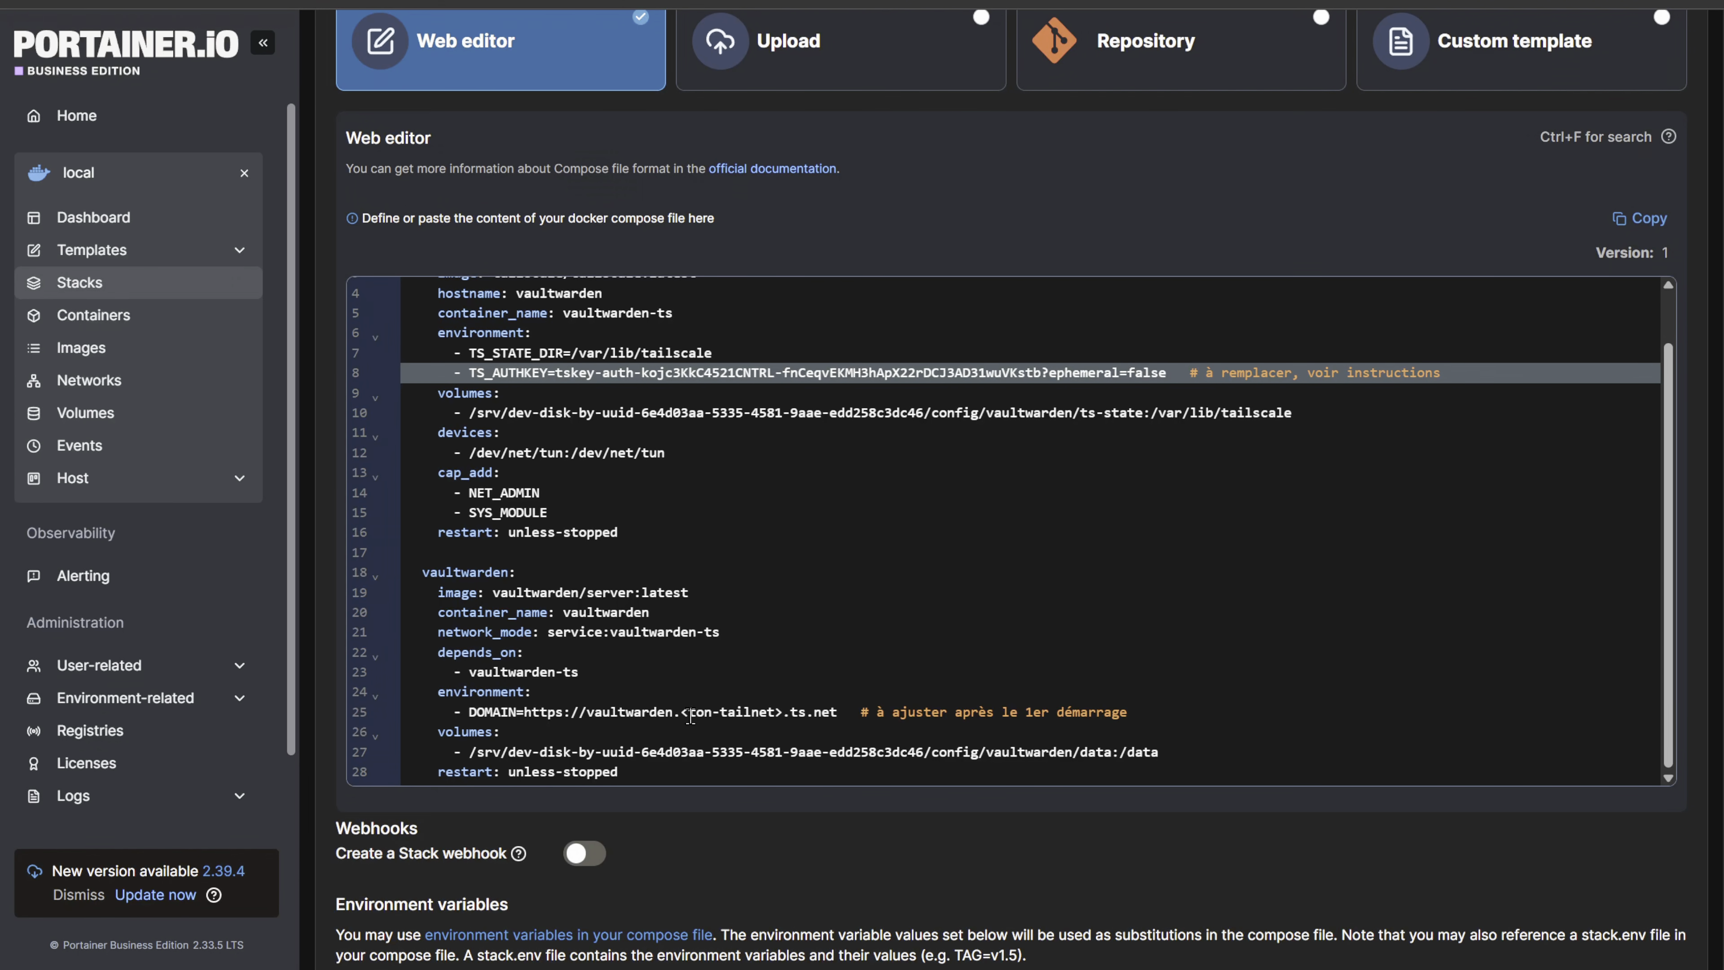
drag(682, 713, 782, 710)
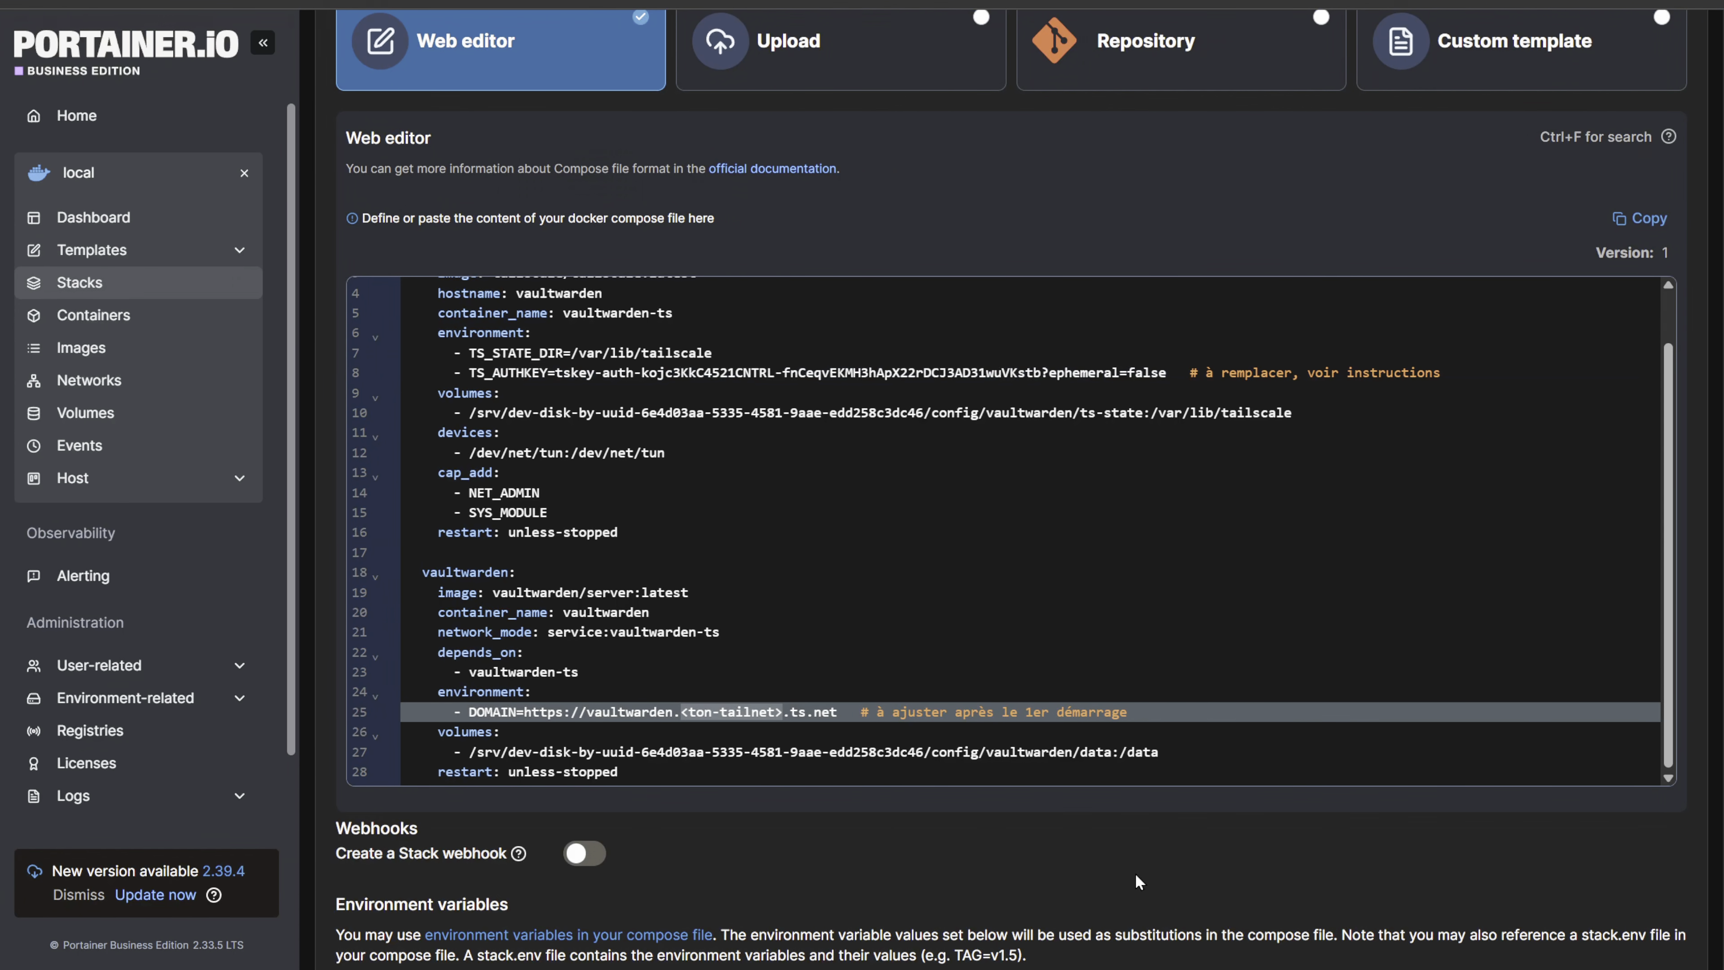
key(super+v)
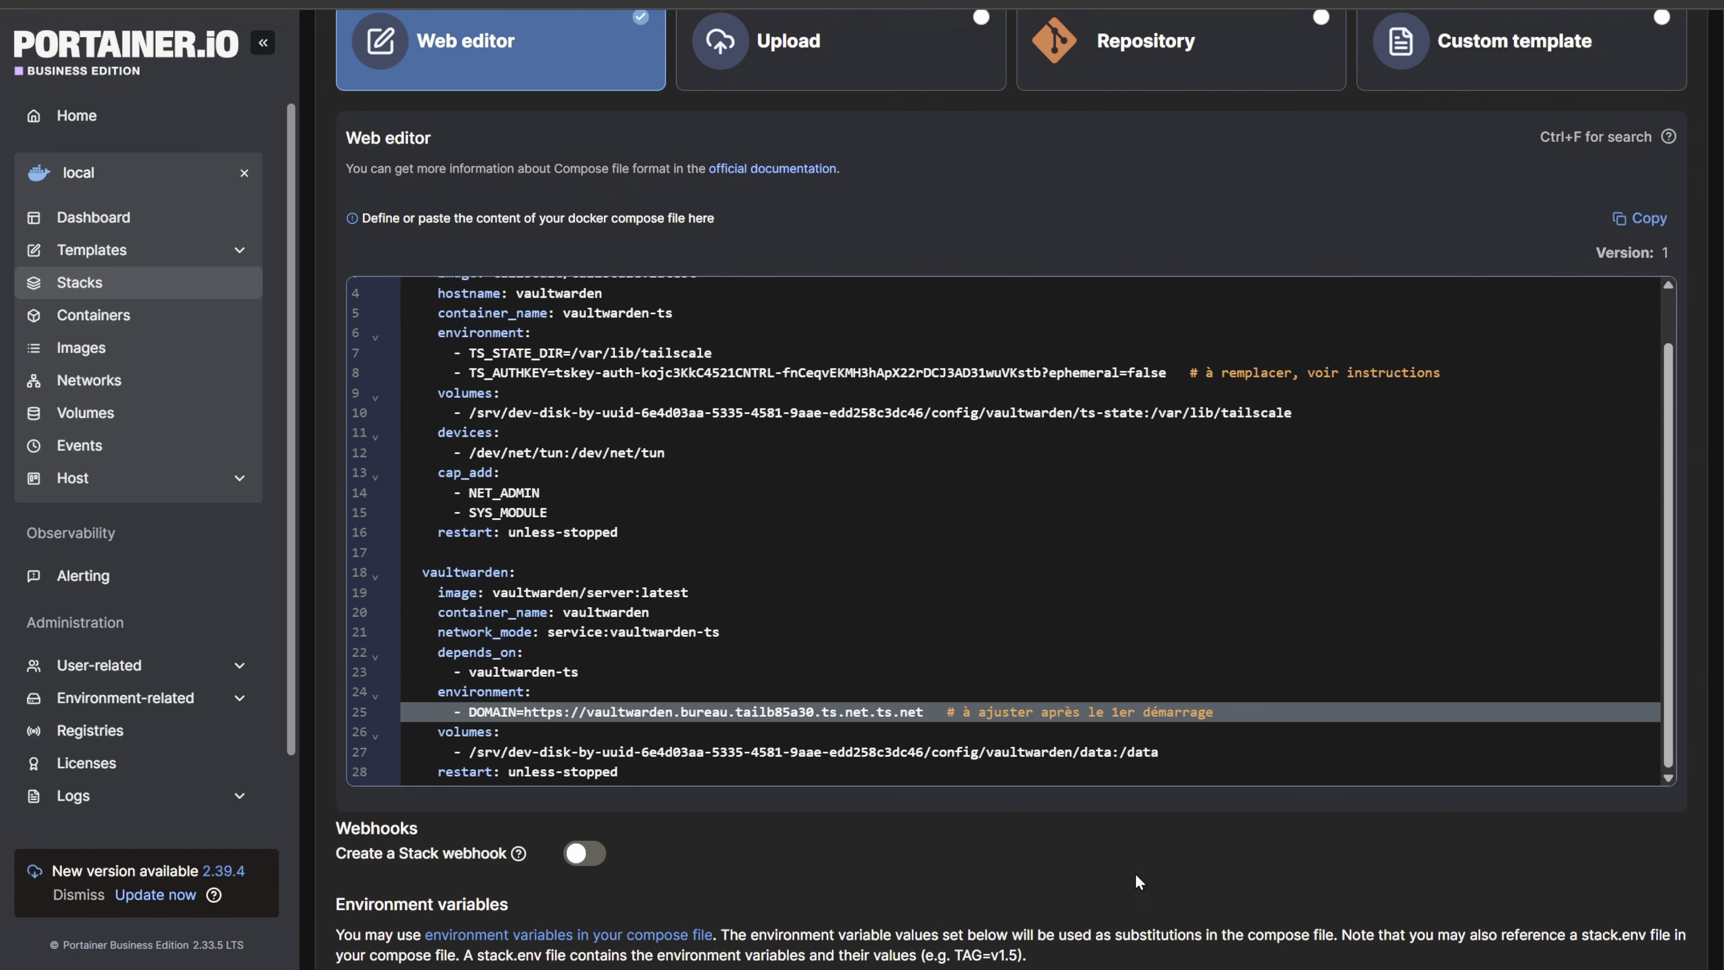
key(BackSpace)
key(BackSpace)
key(BackSpace)
key(BackSpace)
key(BackSpace)
key(BackSpace)
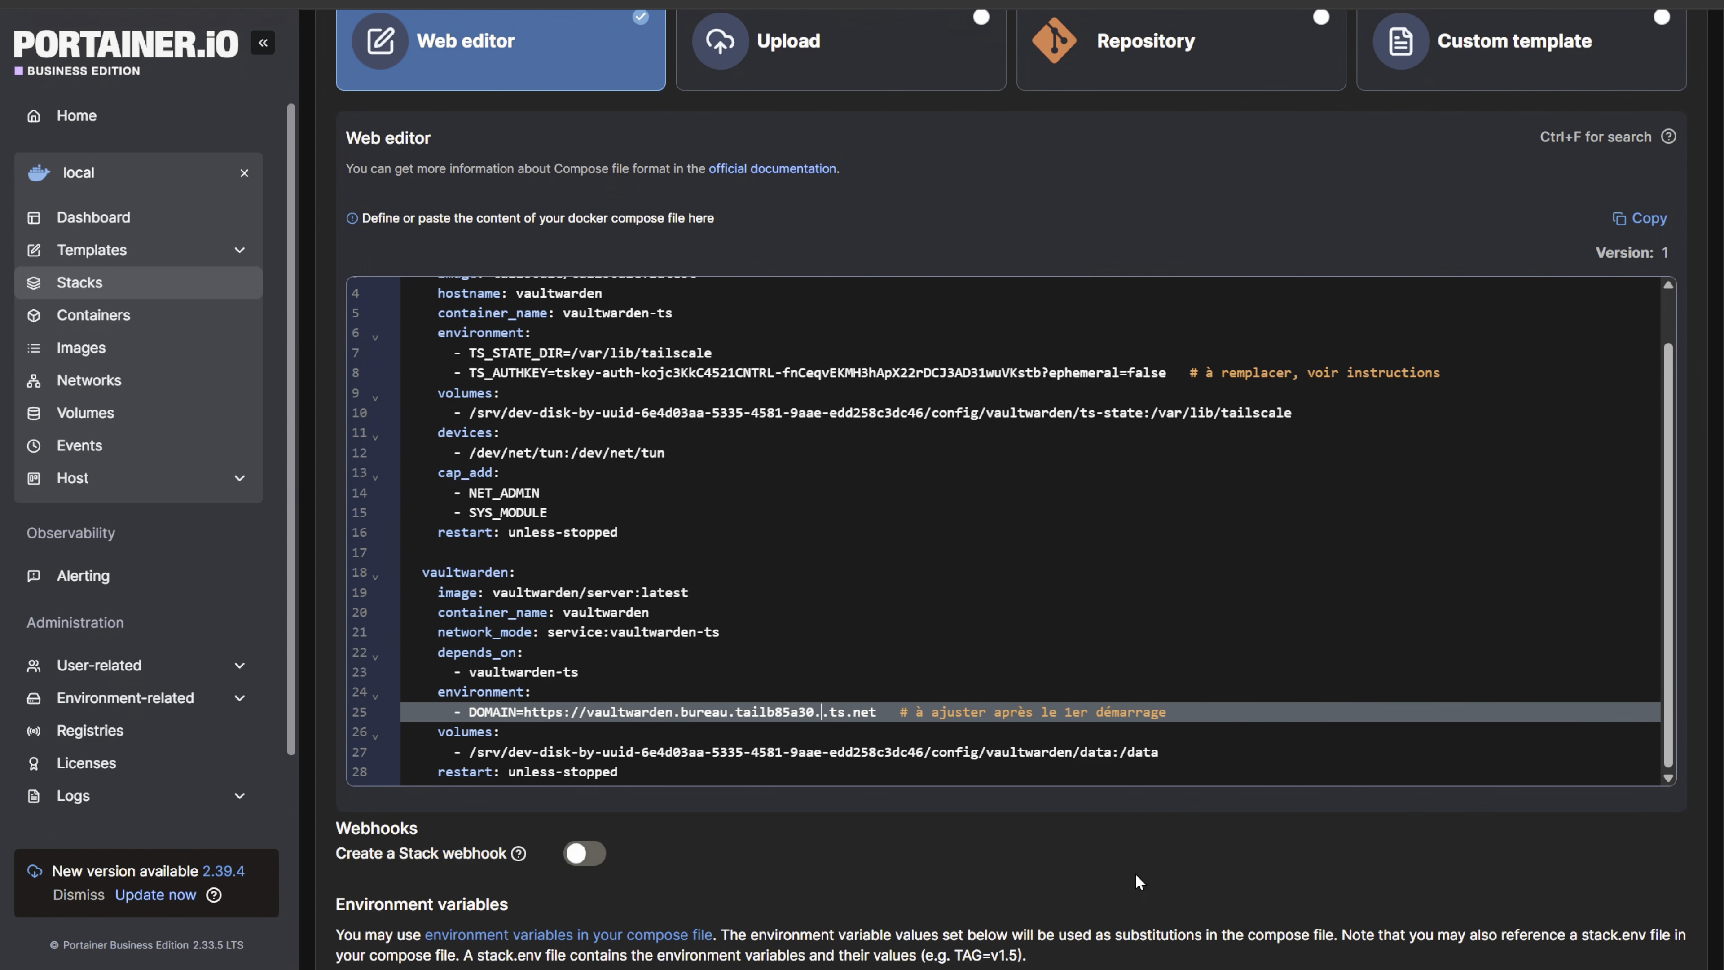
key(BackSpace)
key(BackSpace)
key(BackSpace)
key(BackSpace)
key(BackSpace)
key(BackSpace)
key(BackSpace)
key(BackSpace)
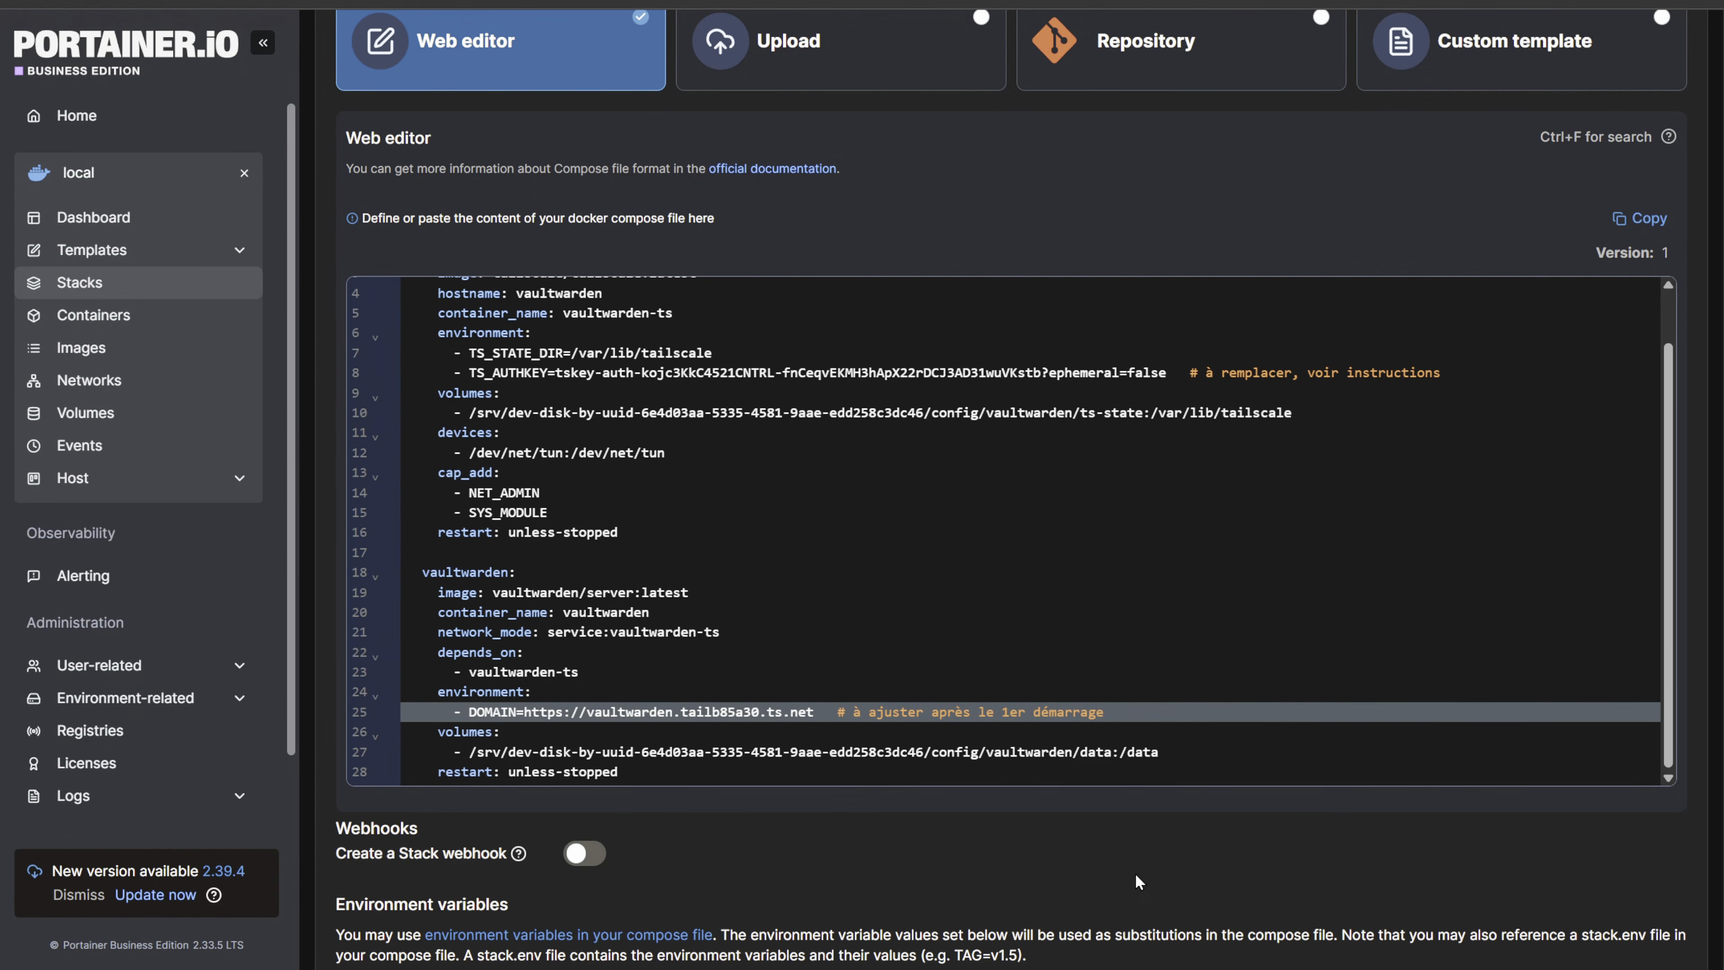
- Add a ports entry mapping "8555:80" to the vaultwarden-ts service below its restart line in the compose file
scroll(1136, 874, up, 1)
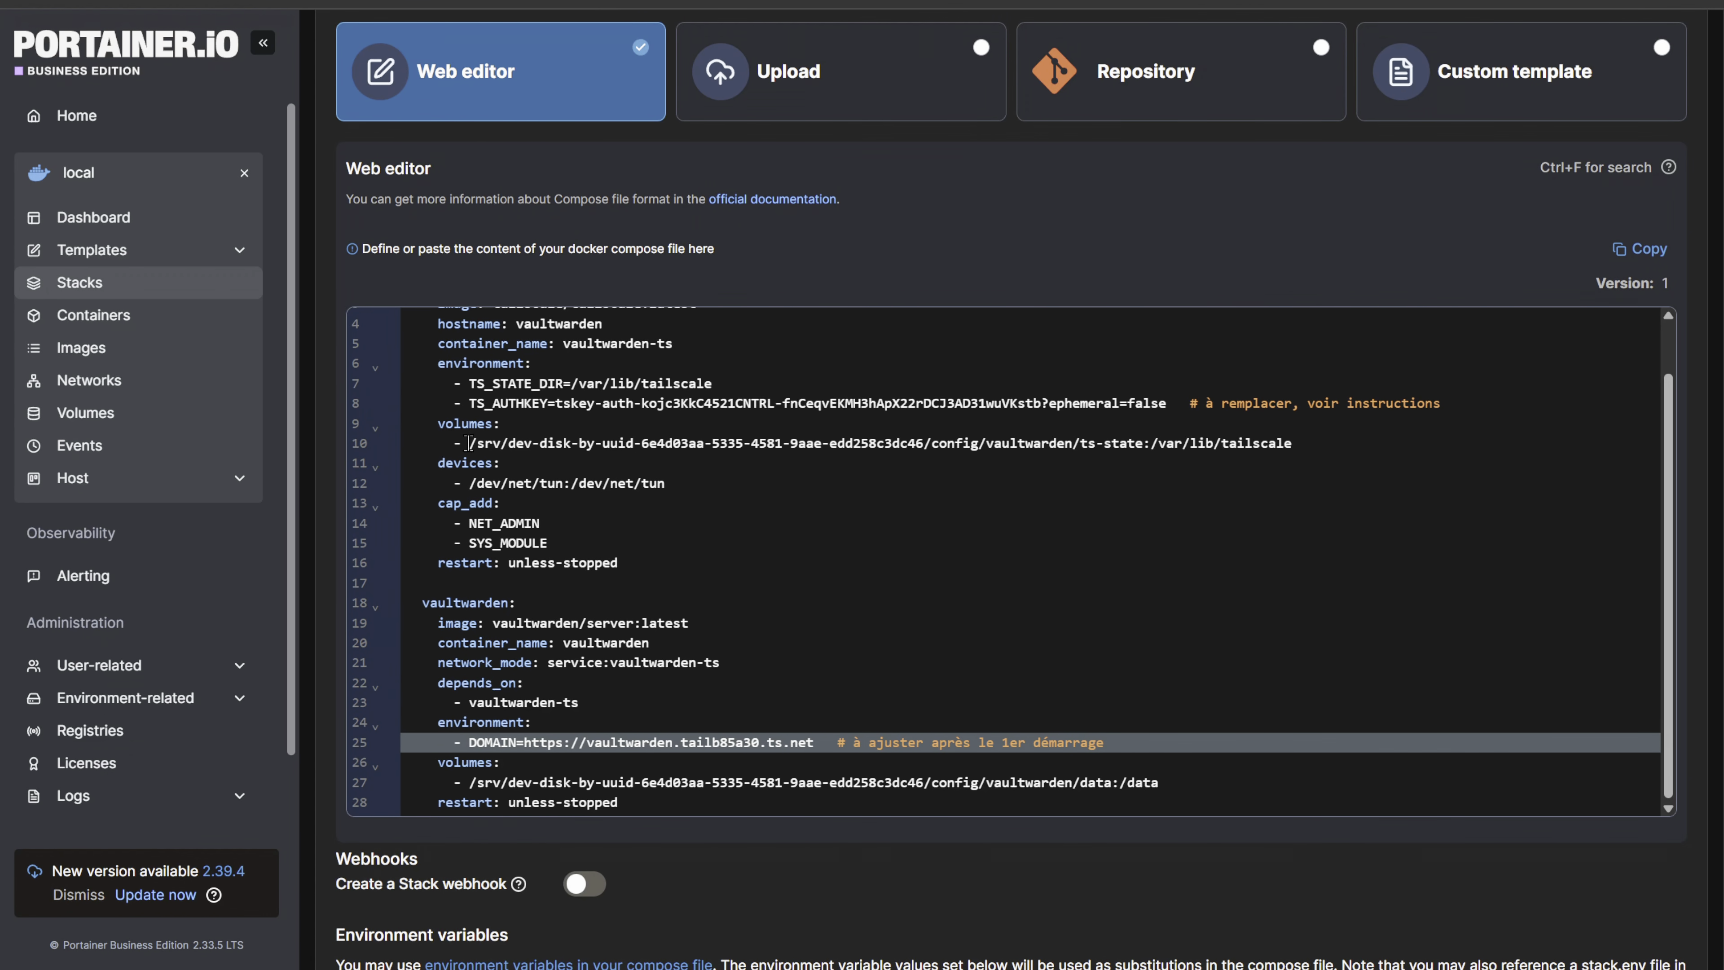
drag(470, 445, 973, 437)
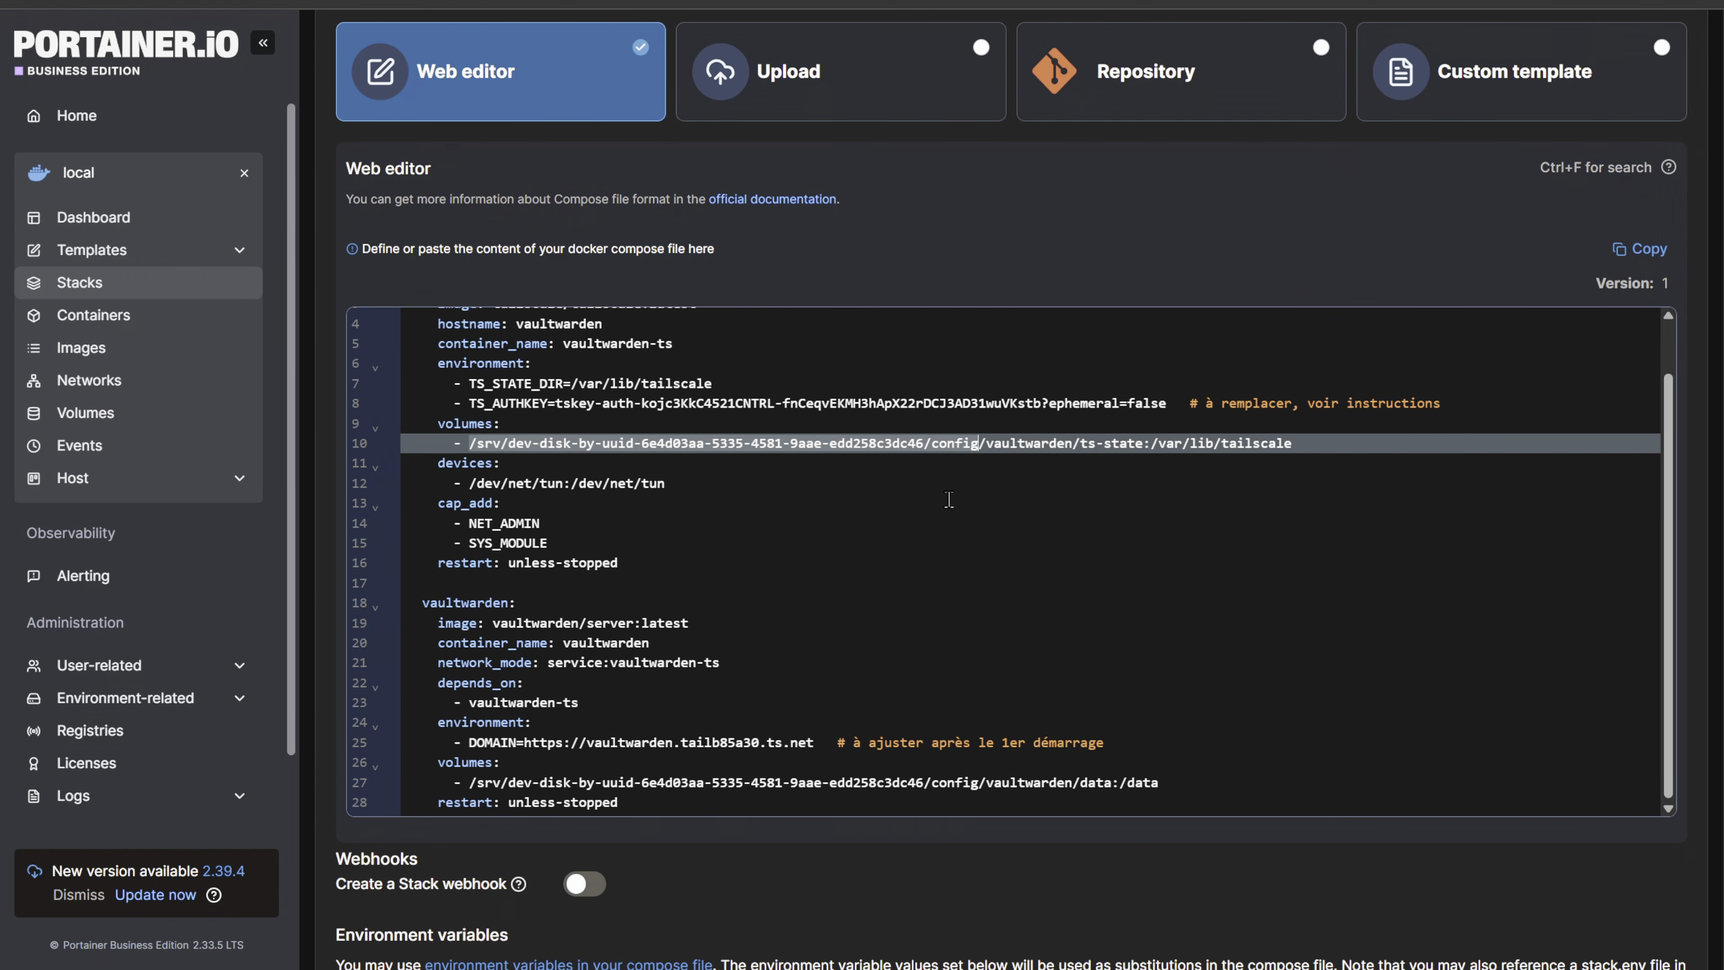
drag(978, 783, 514, 782)
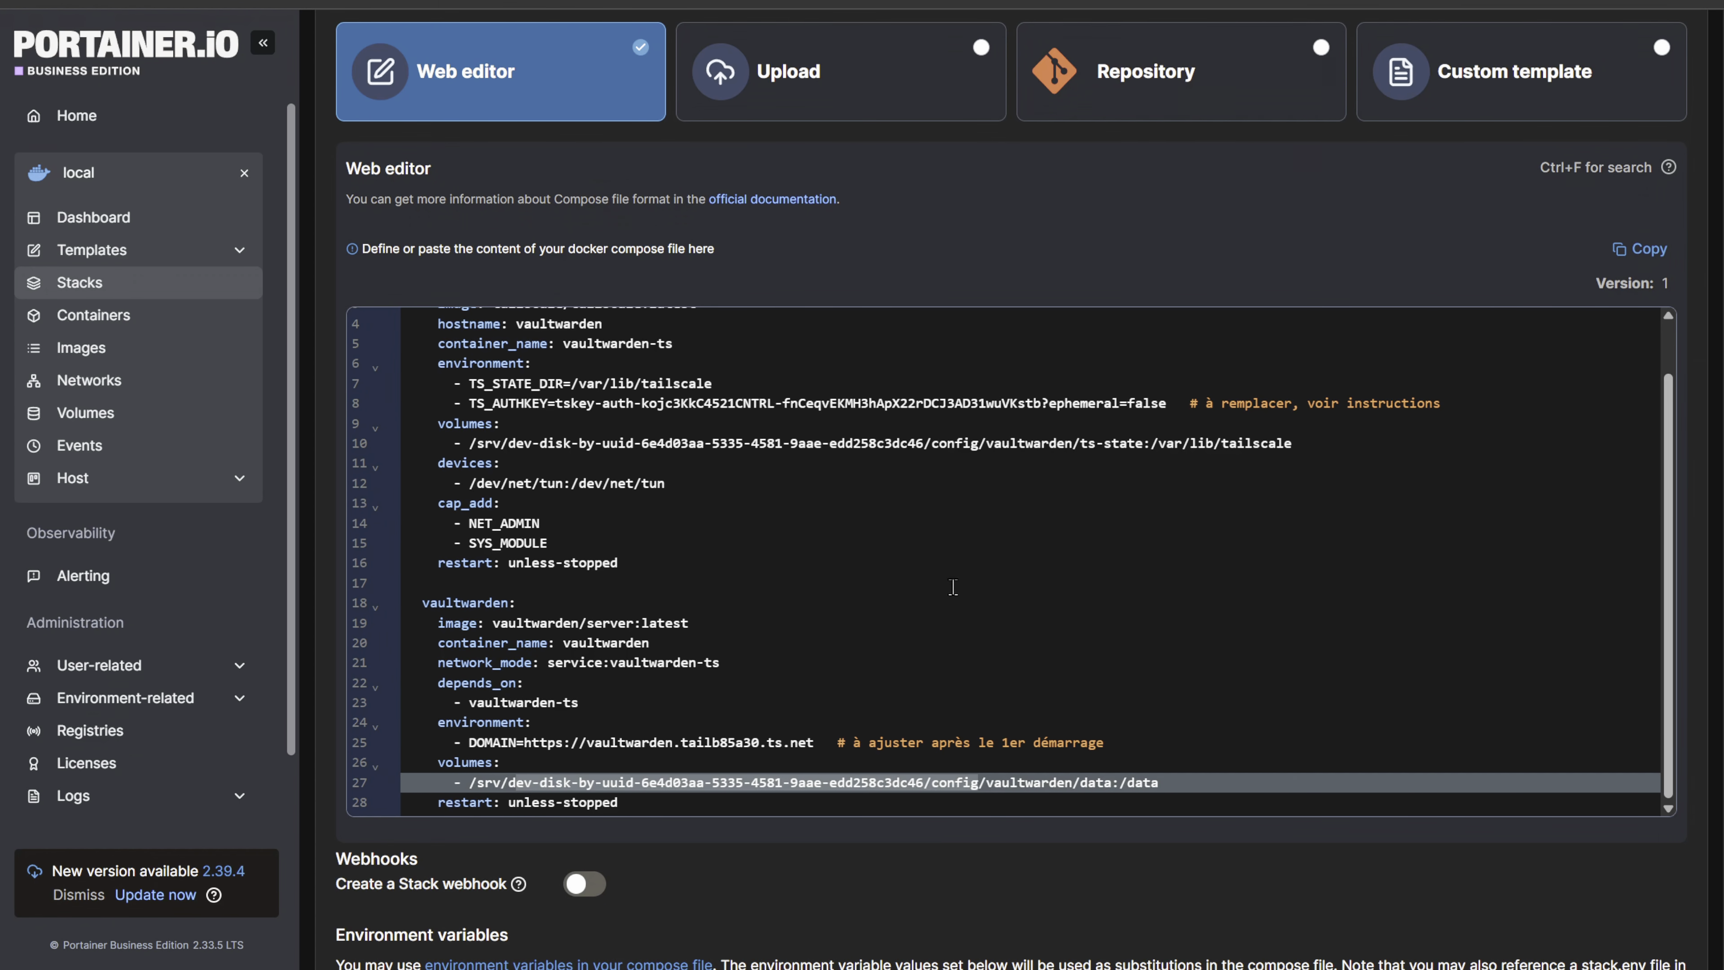
scroll(954, 585, up, 1)
click(663, 623)
key(Return)
key(ctrl+v)
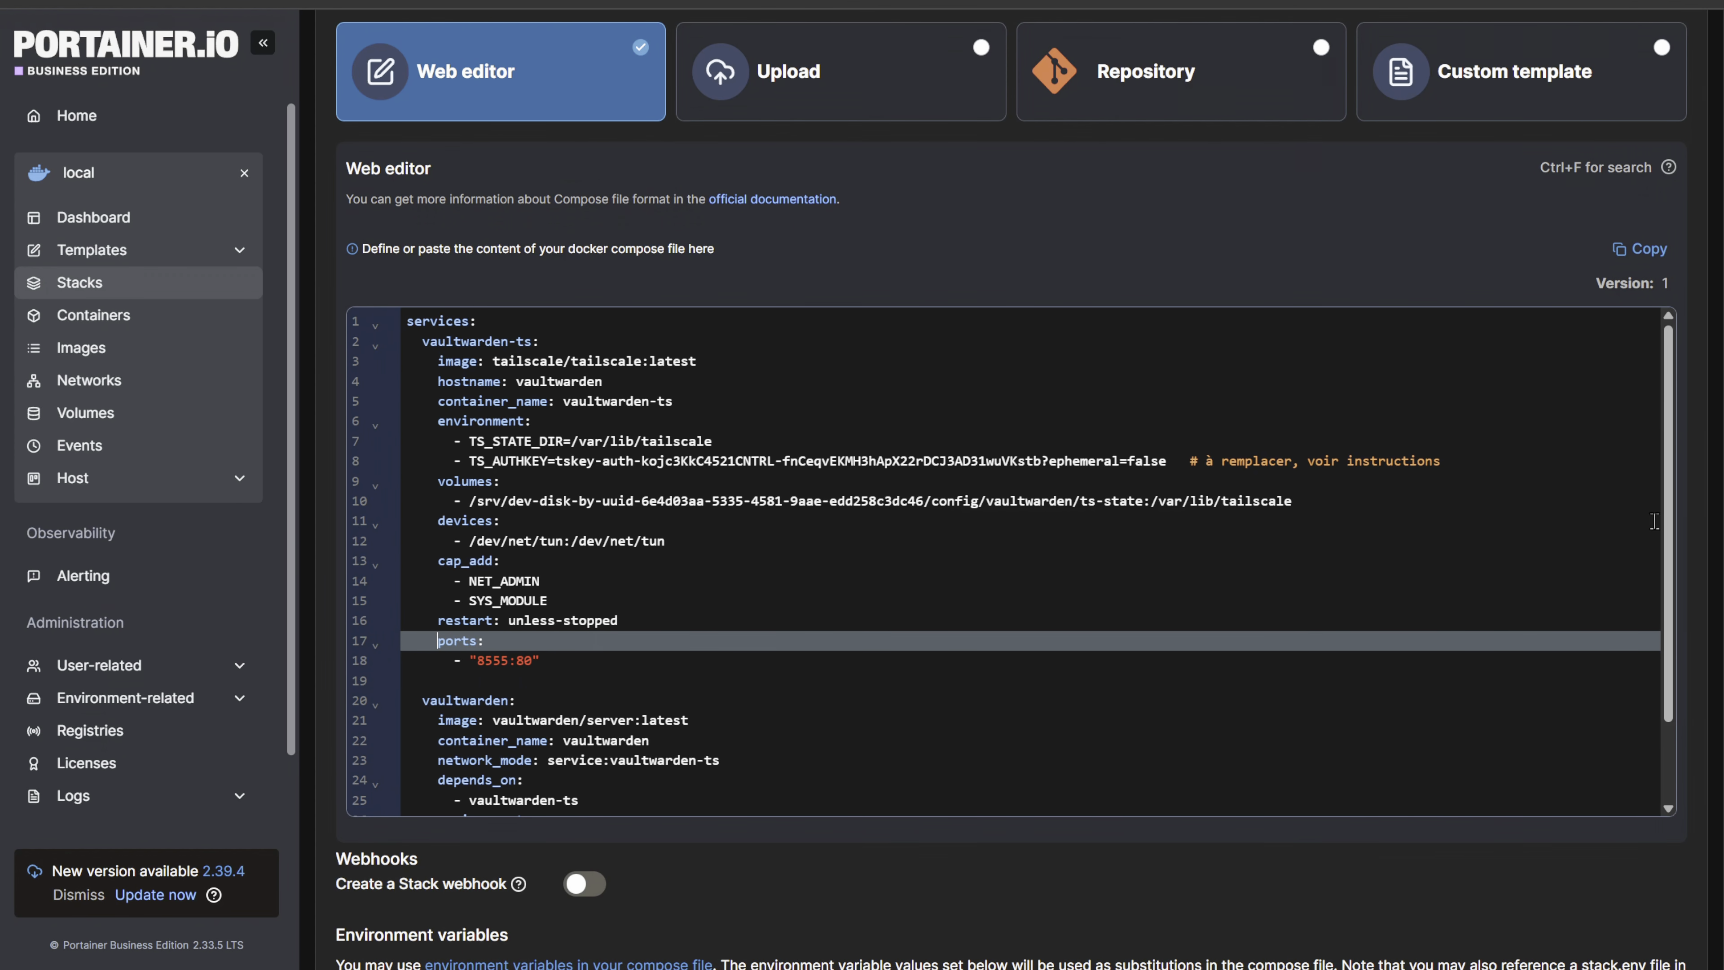
scroll(1671, 524, down, 3)
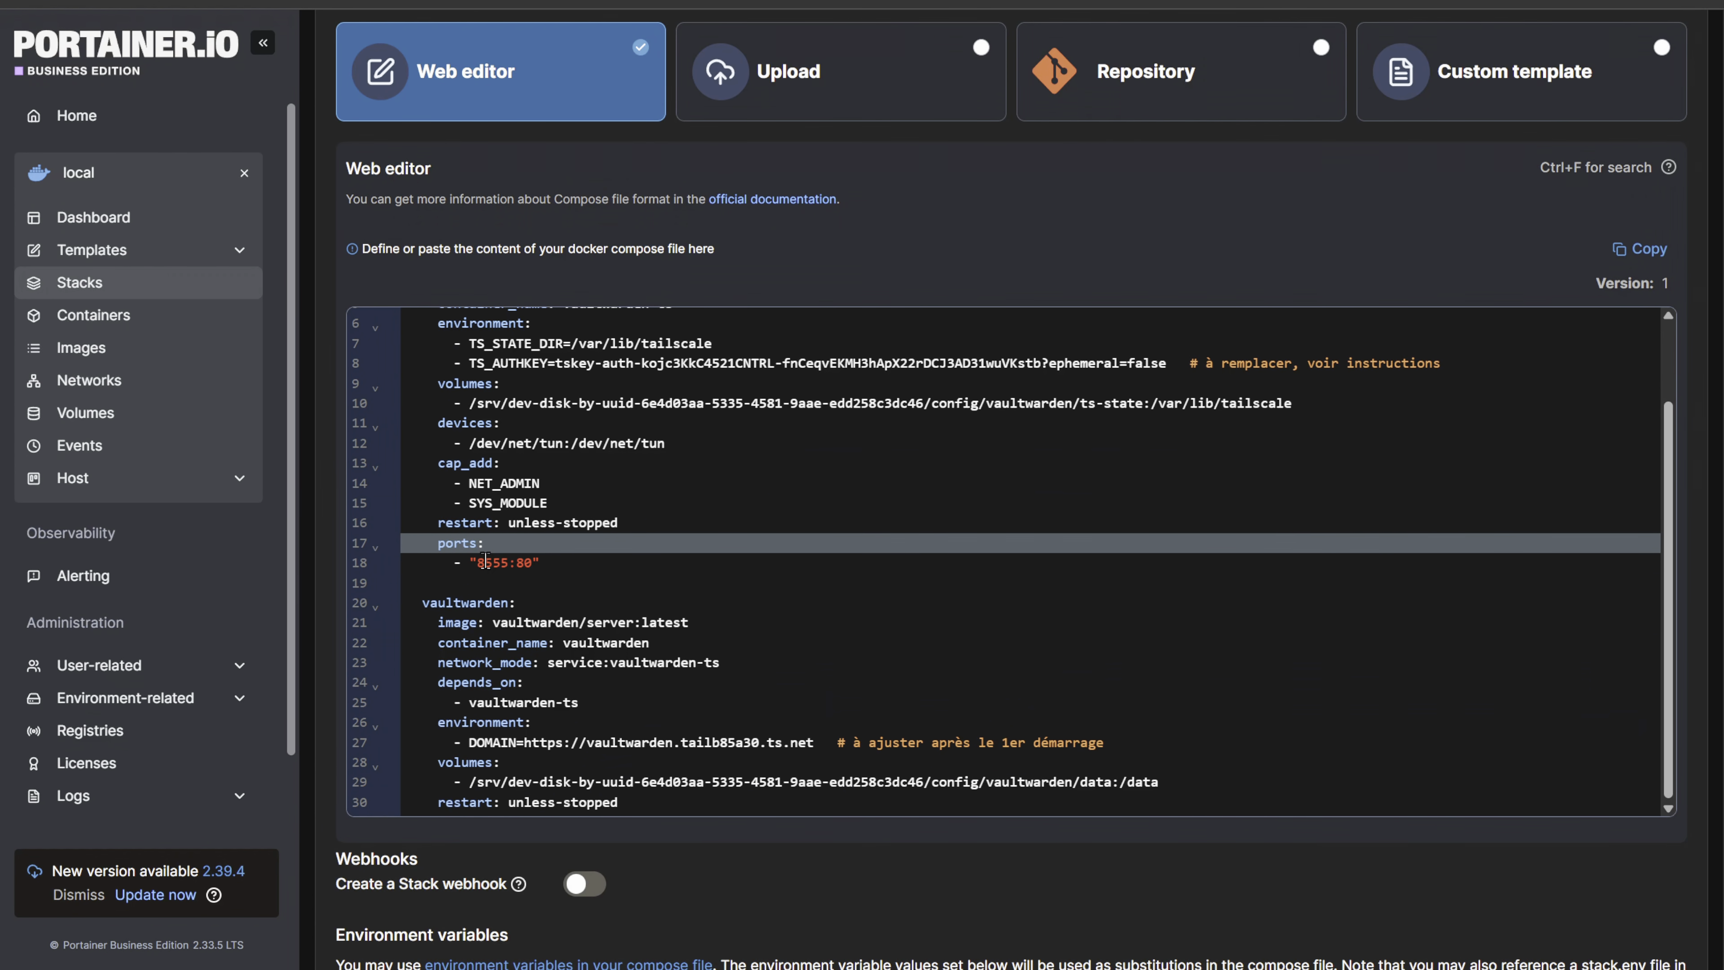
- Deploy the vaultwarden stack from the completed compose file
scroll(911, 505, down, 10)
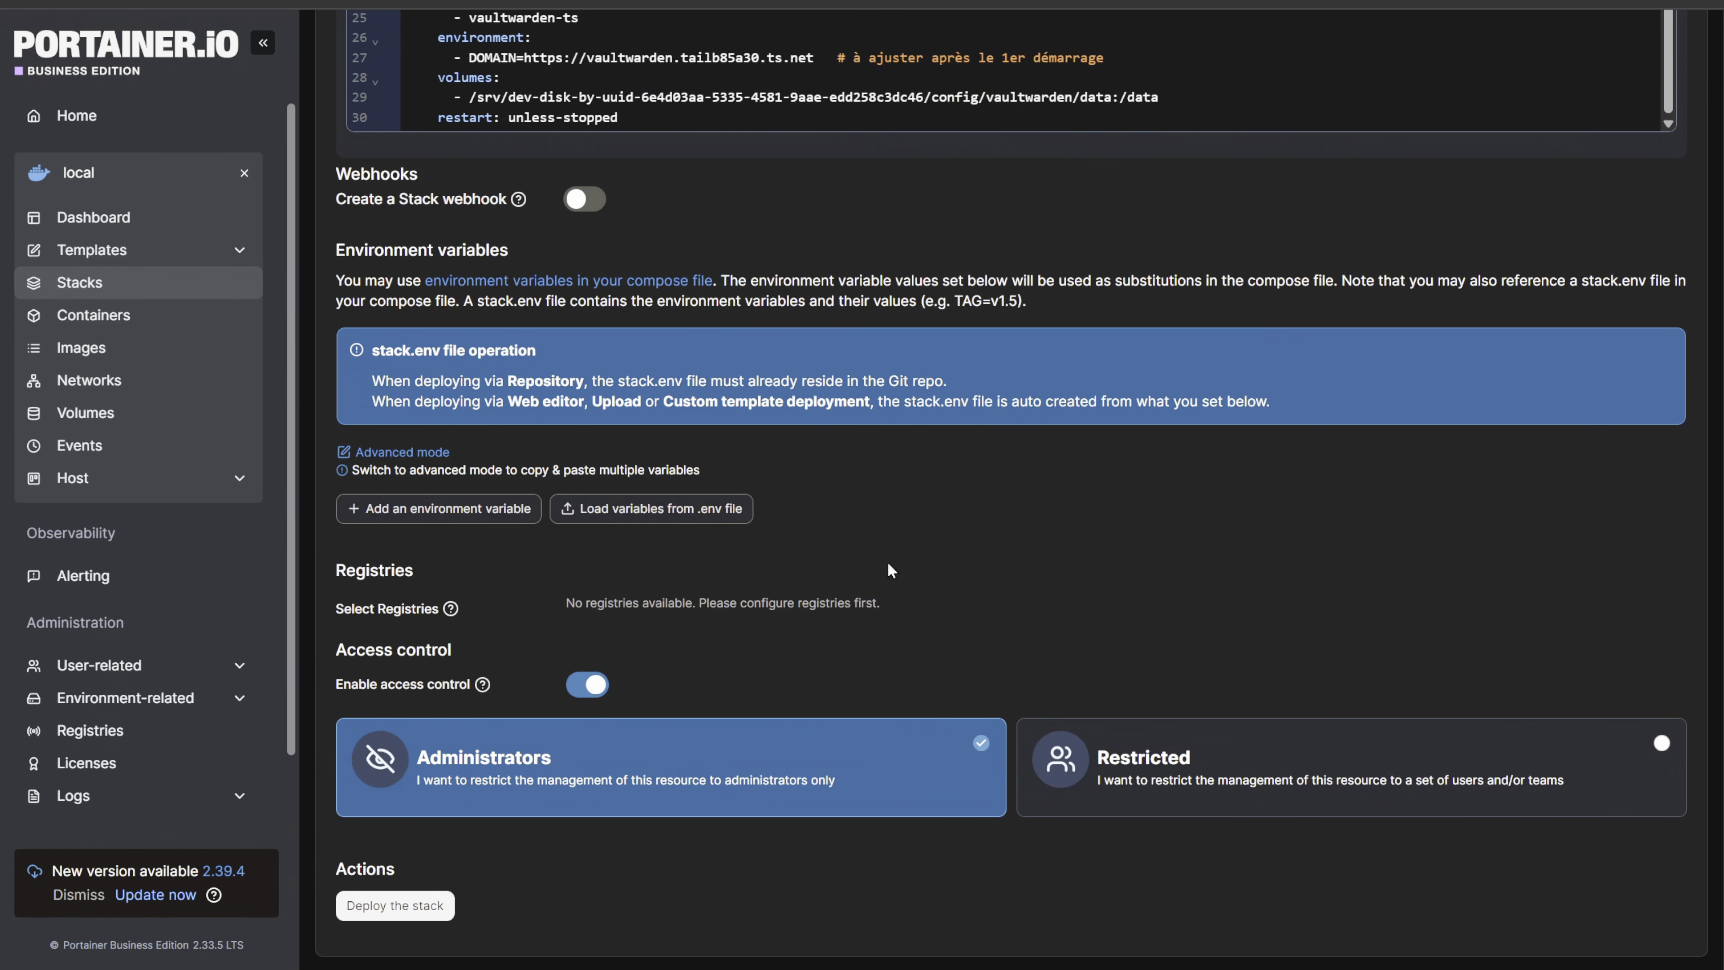
click(381, 905)
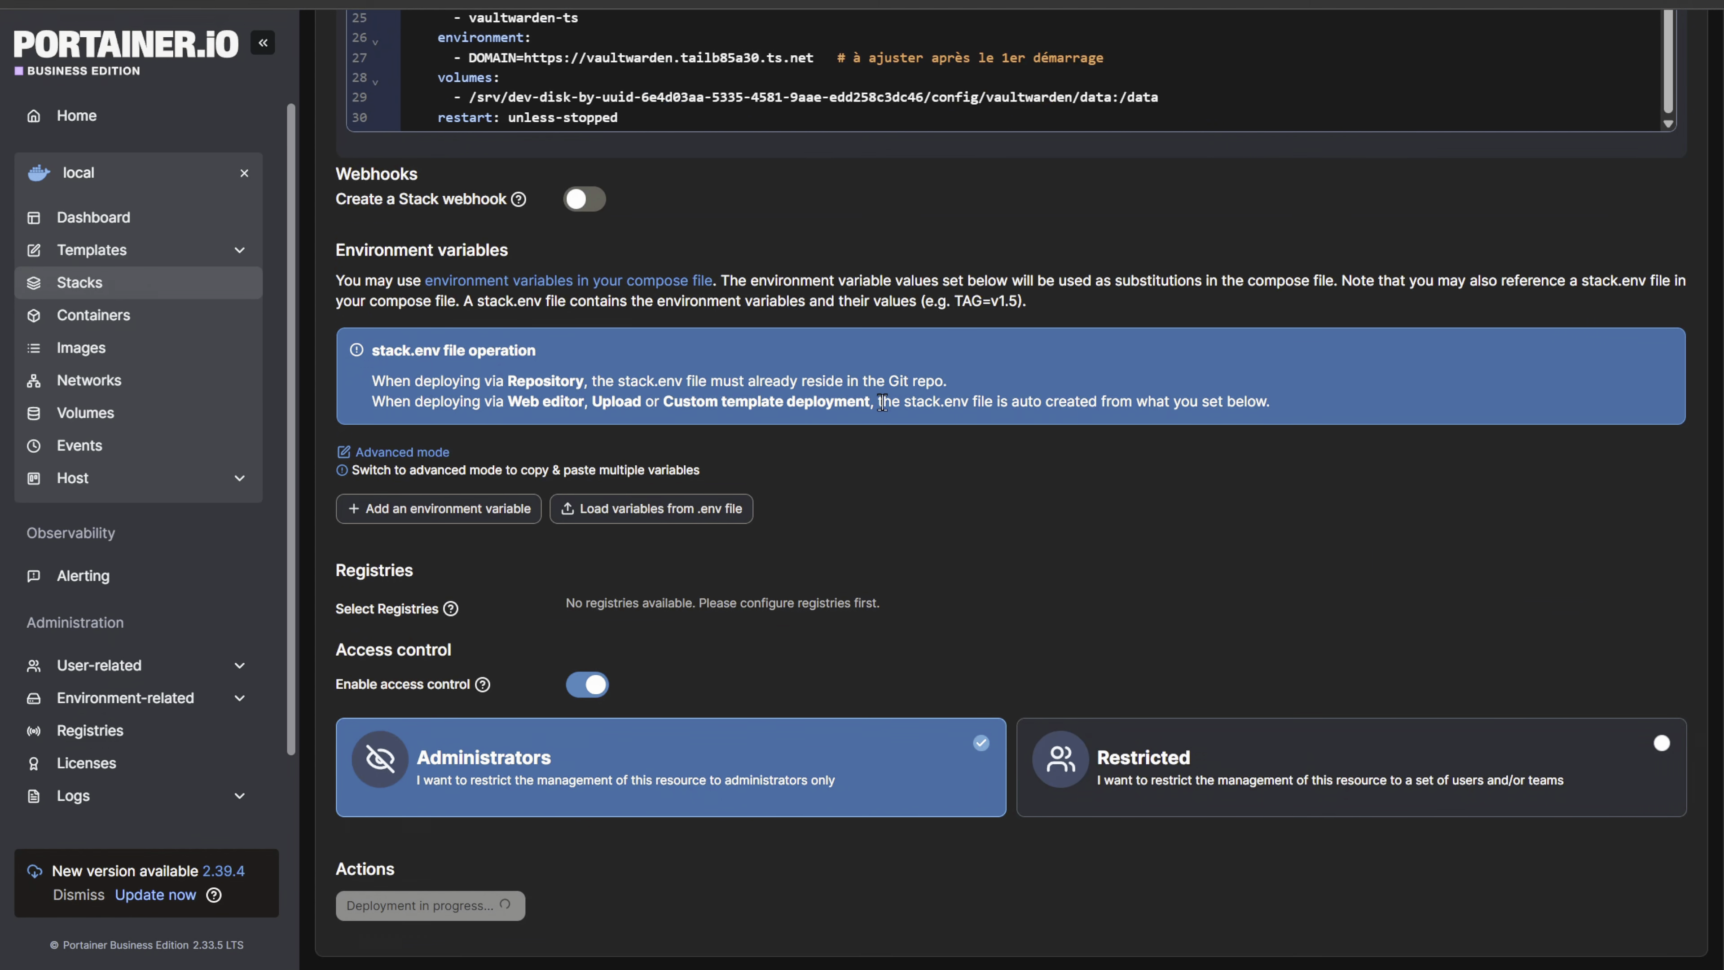
scroll(1342, 365, up, 10)
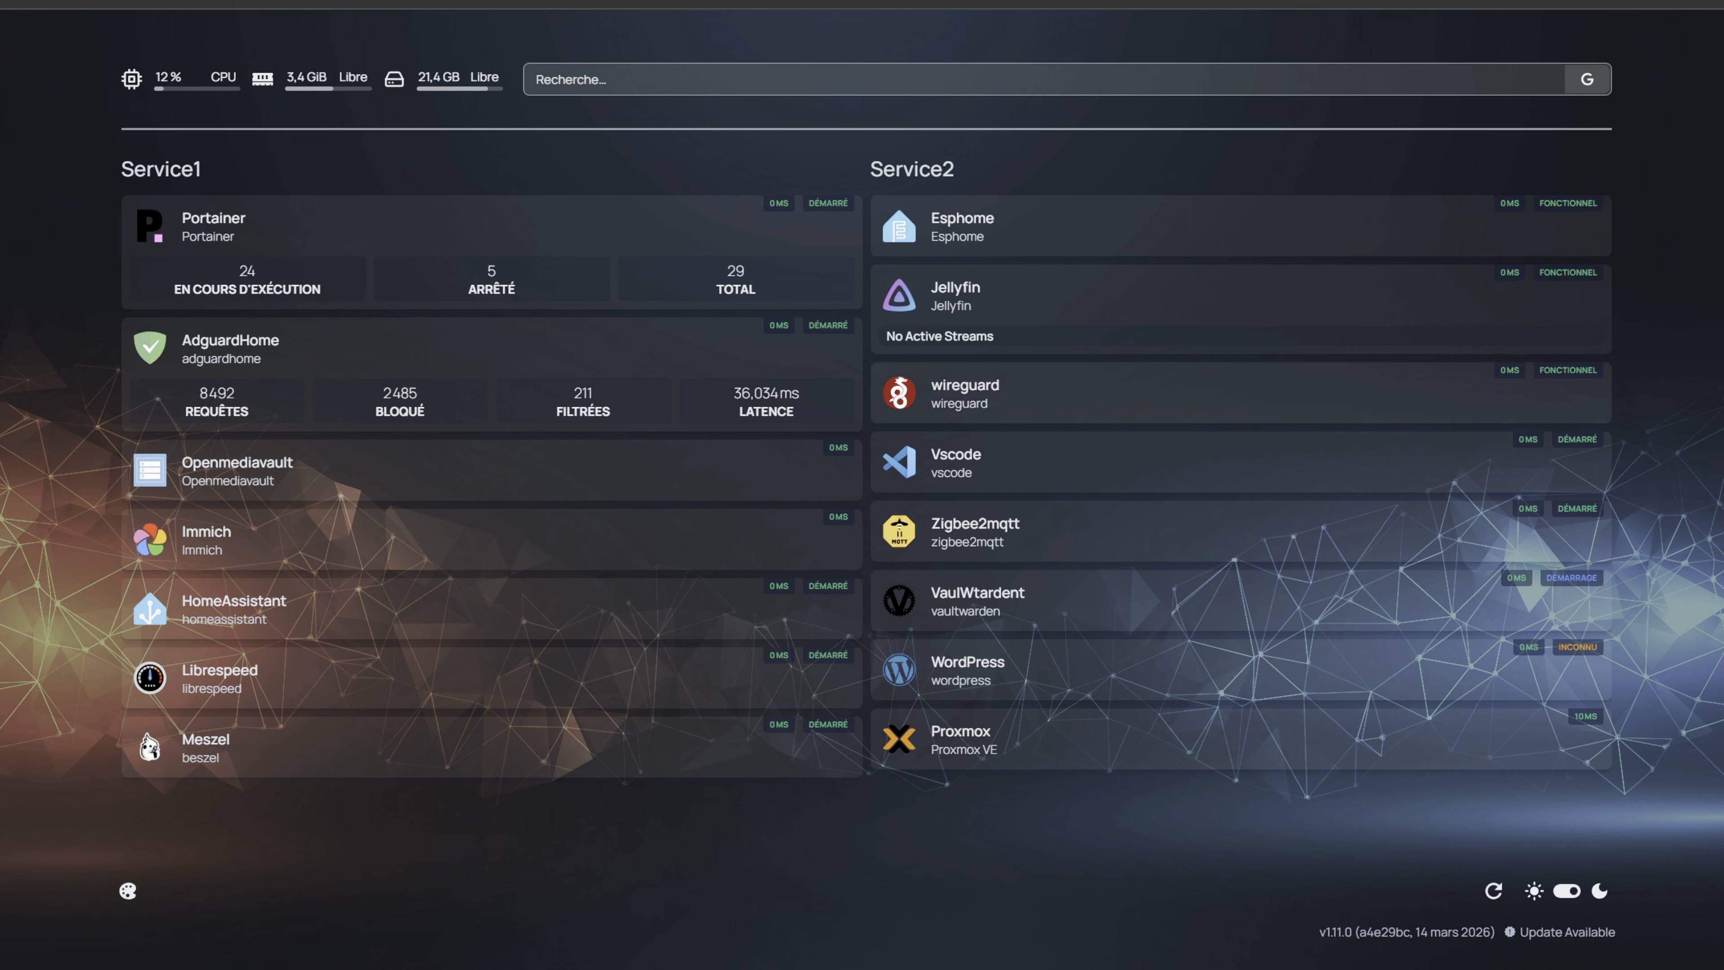
- Switch from the homepage dashboard to the code editor and examine the VaulWtardent entry in services.yaml
key(ctrl+Tab)
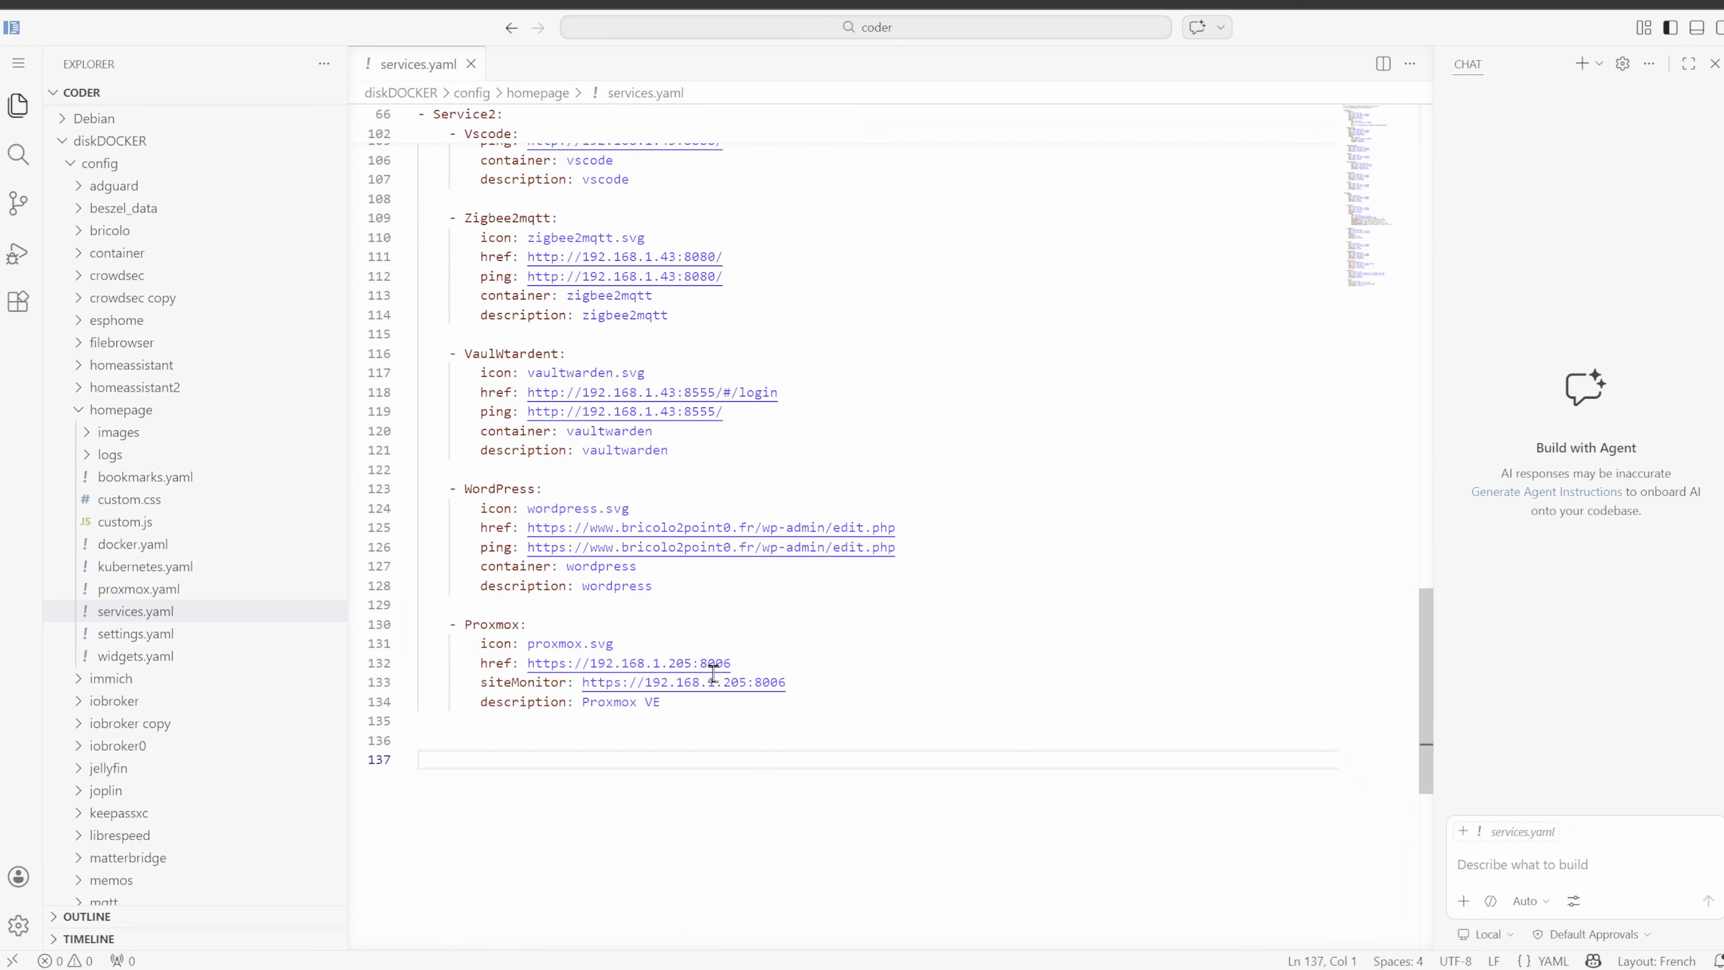
drag(697, 450, 419, 353)
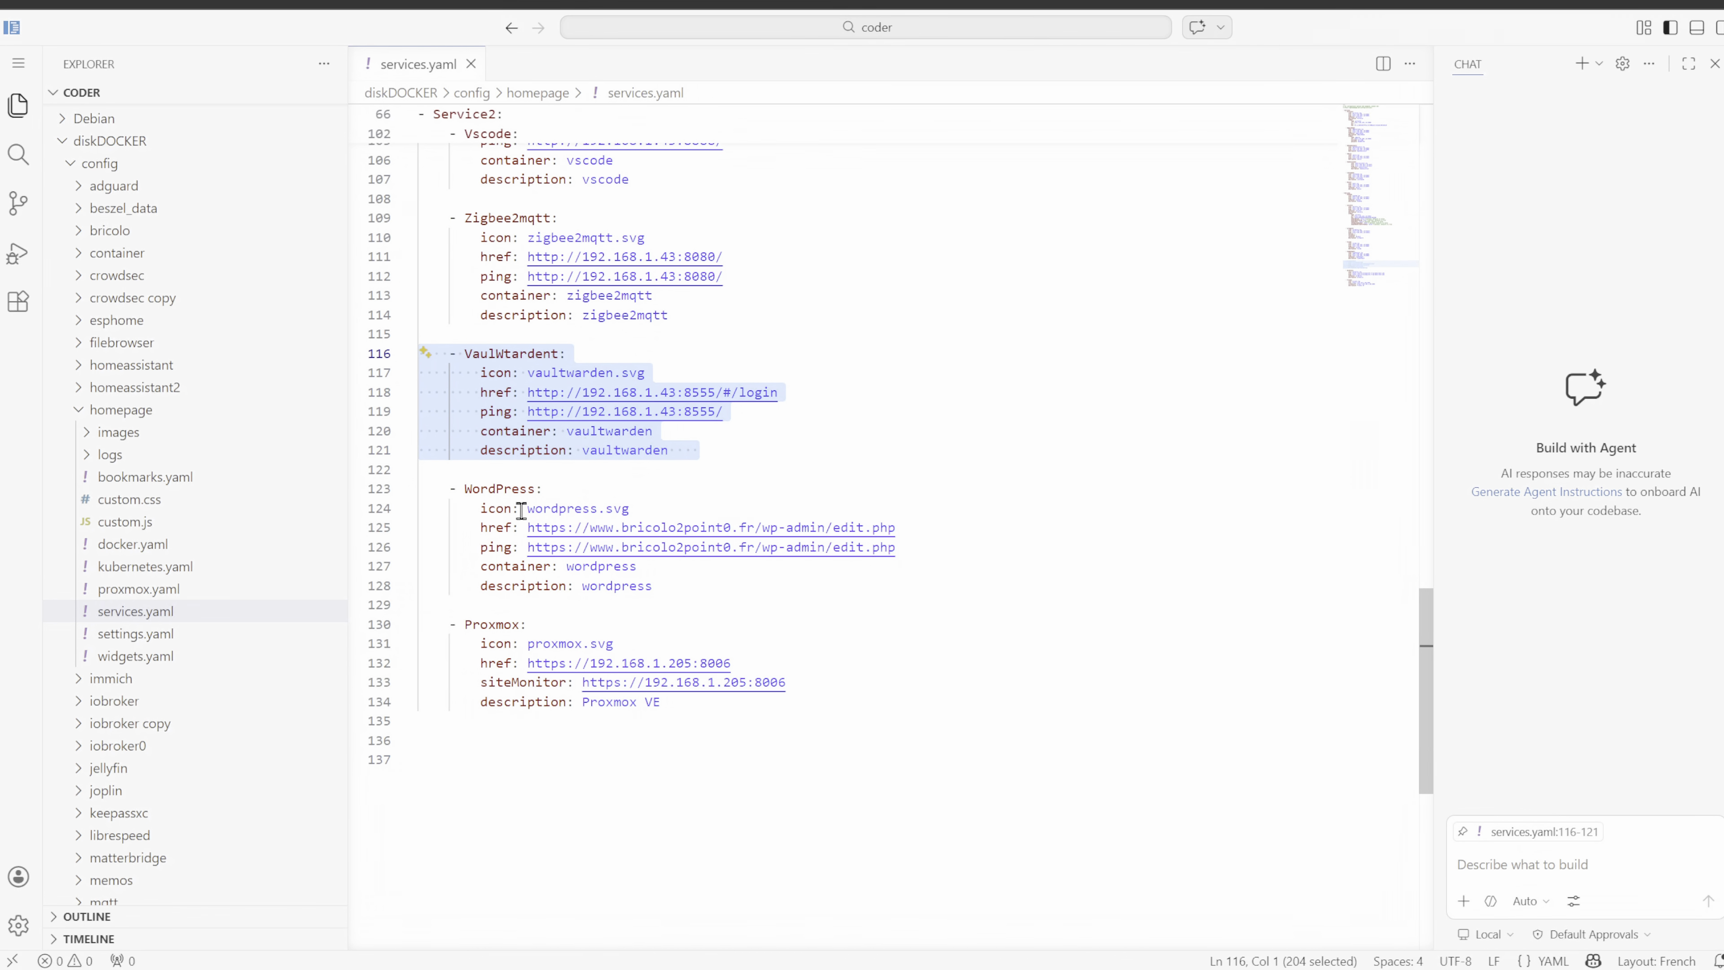
click(683, 378)
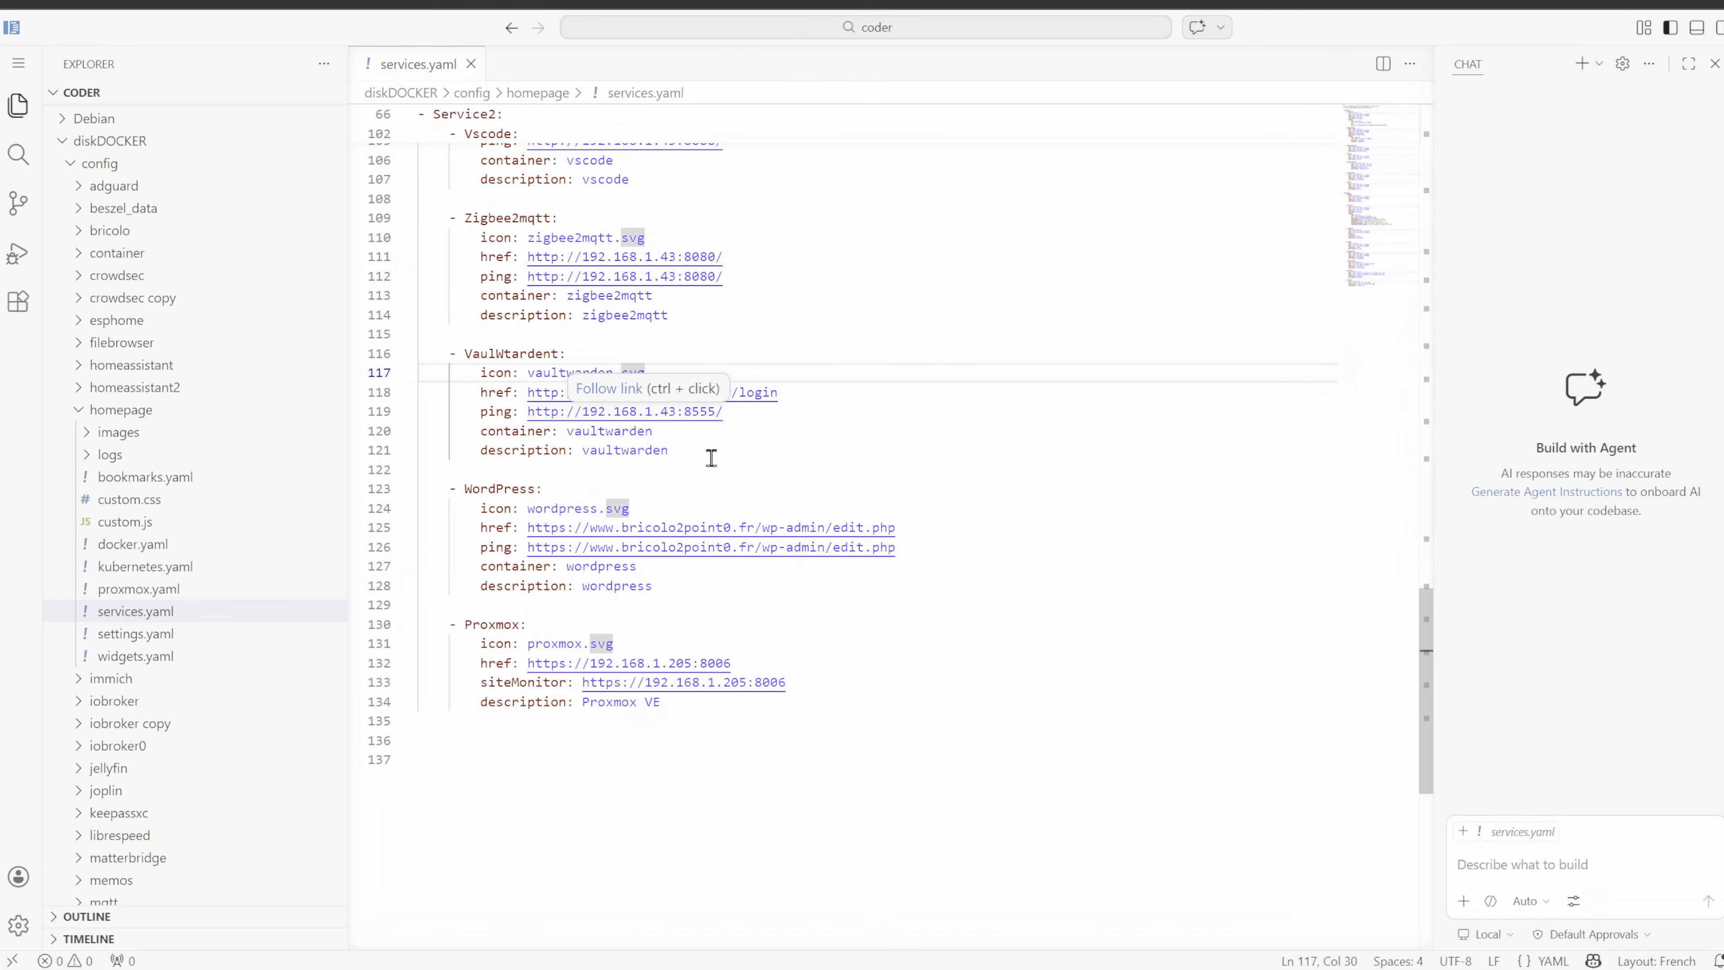
click(889, 452)
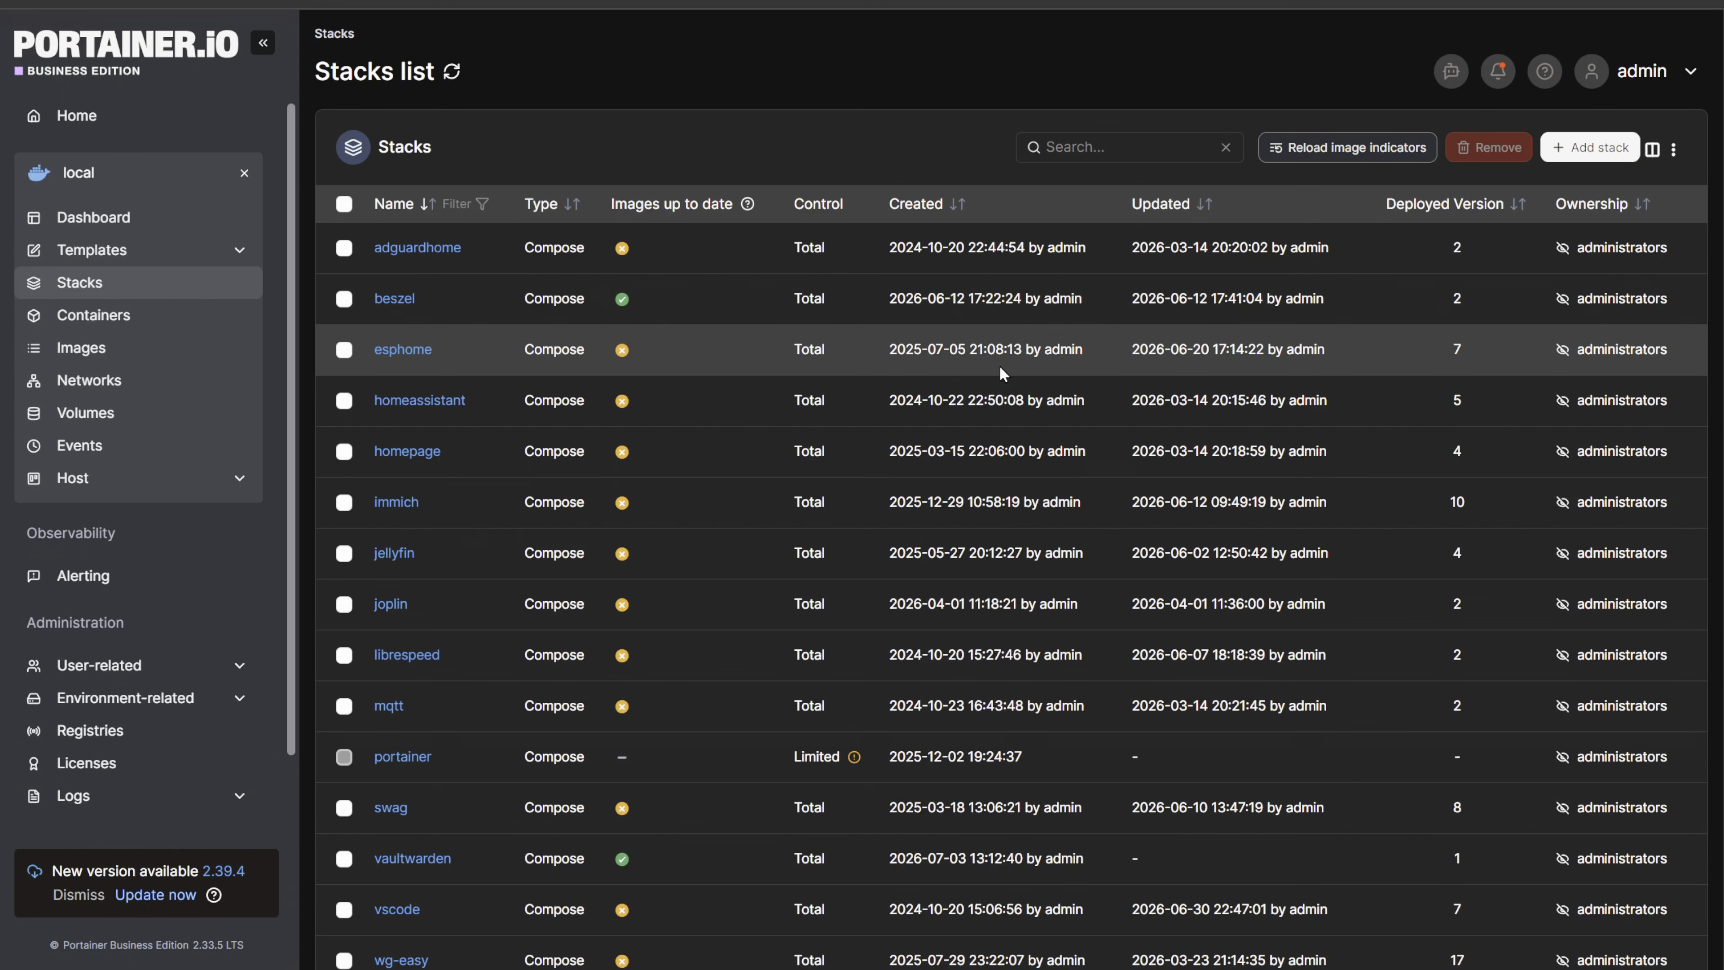
- Examine the image update indicators of the stacks, including vaultwarden, in the Portainer stacks list
scroll(1012, 370, down, 3)
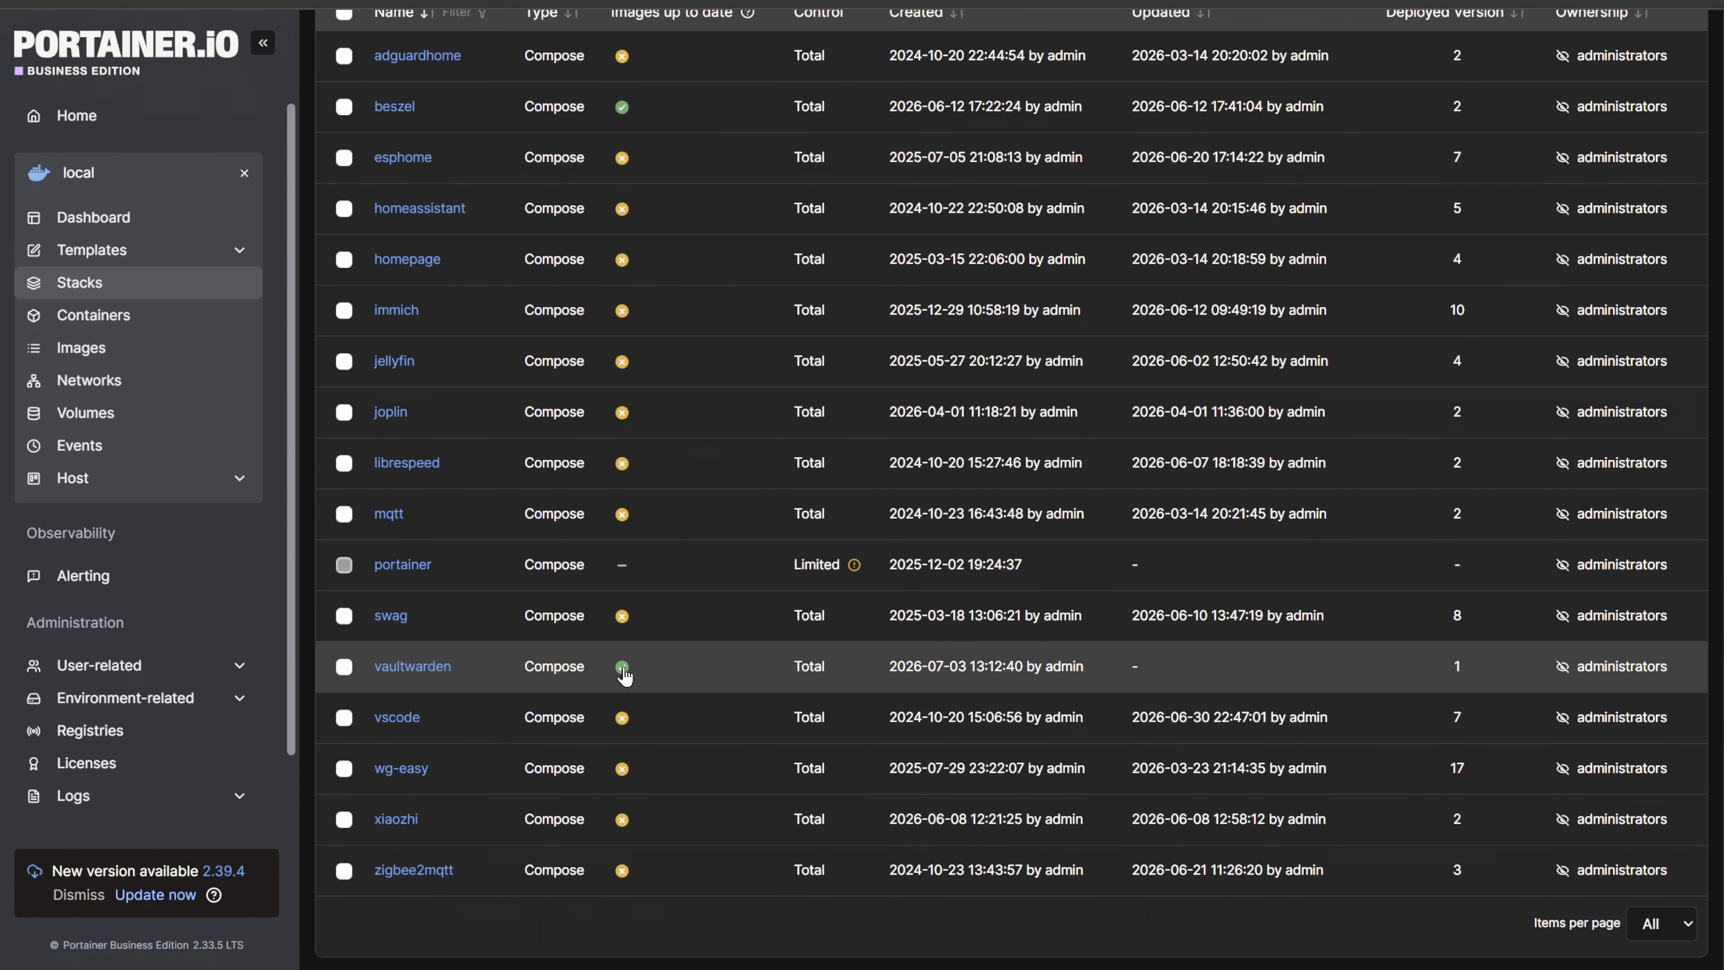
scroll(660, 645, up, 3)
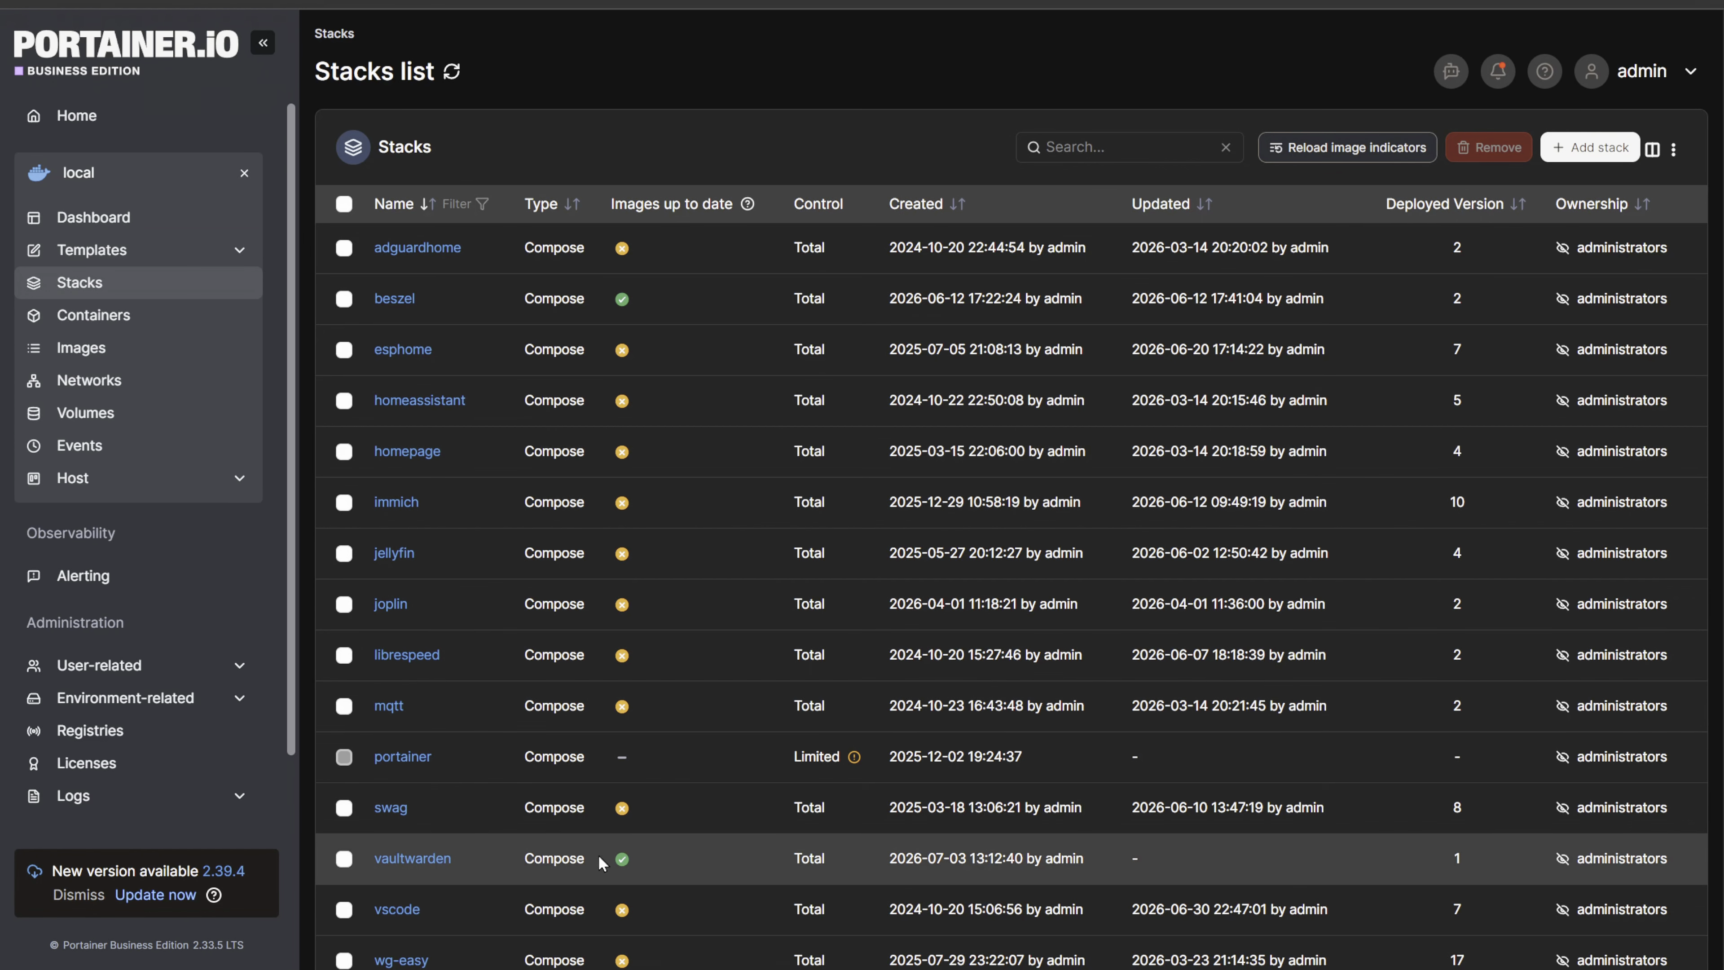
scroll(602, 863, down, 3)
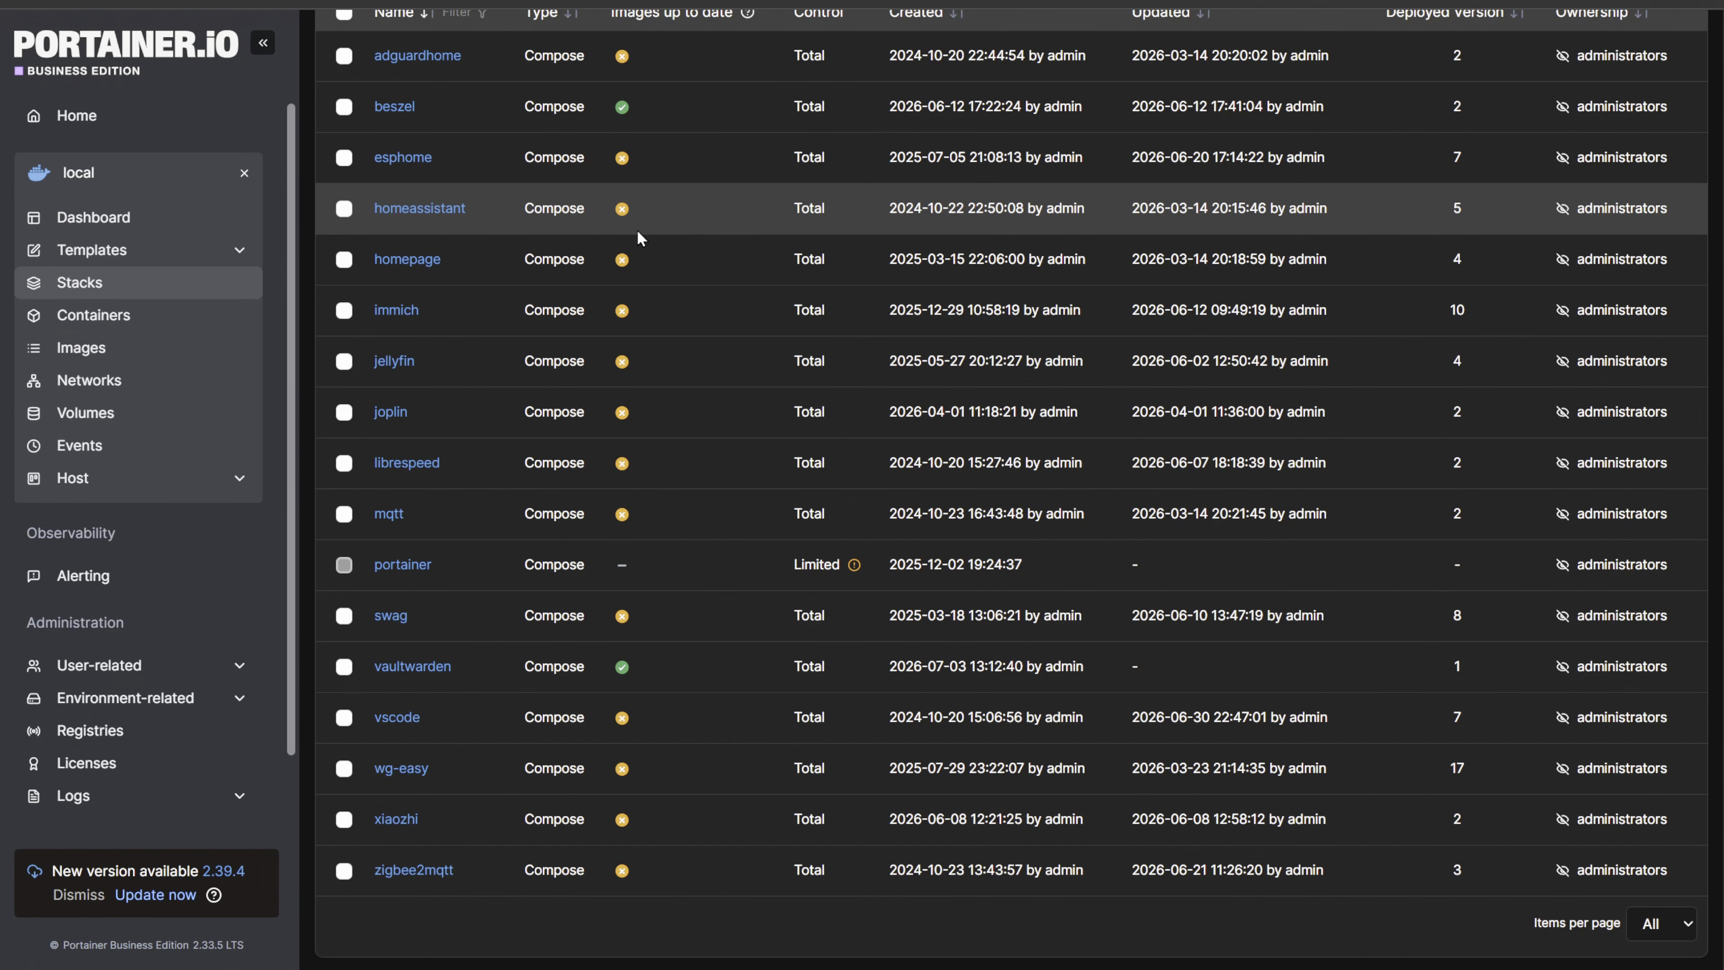
scroll(638, 229, up, 3)
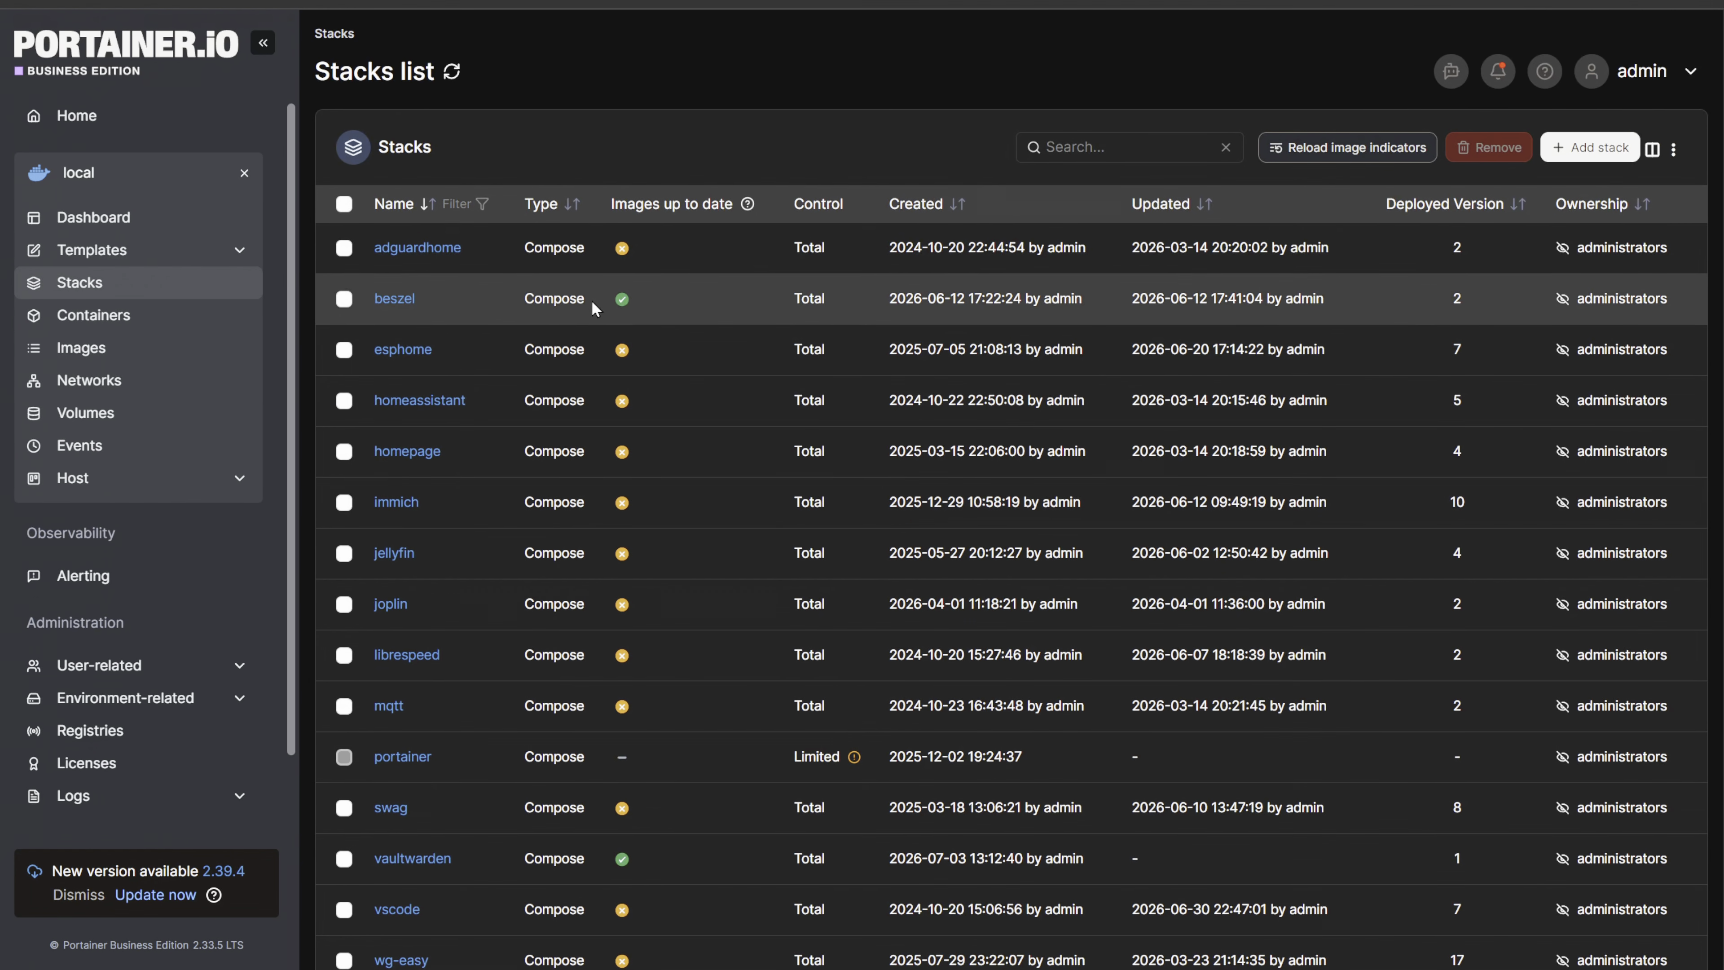
scroll(545, 250, down, 3)
scroll(610, 288, up, 3)
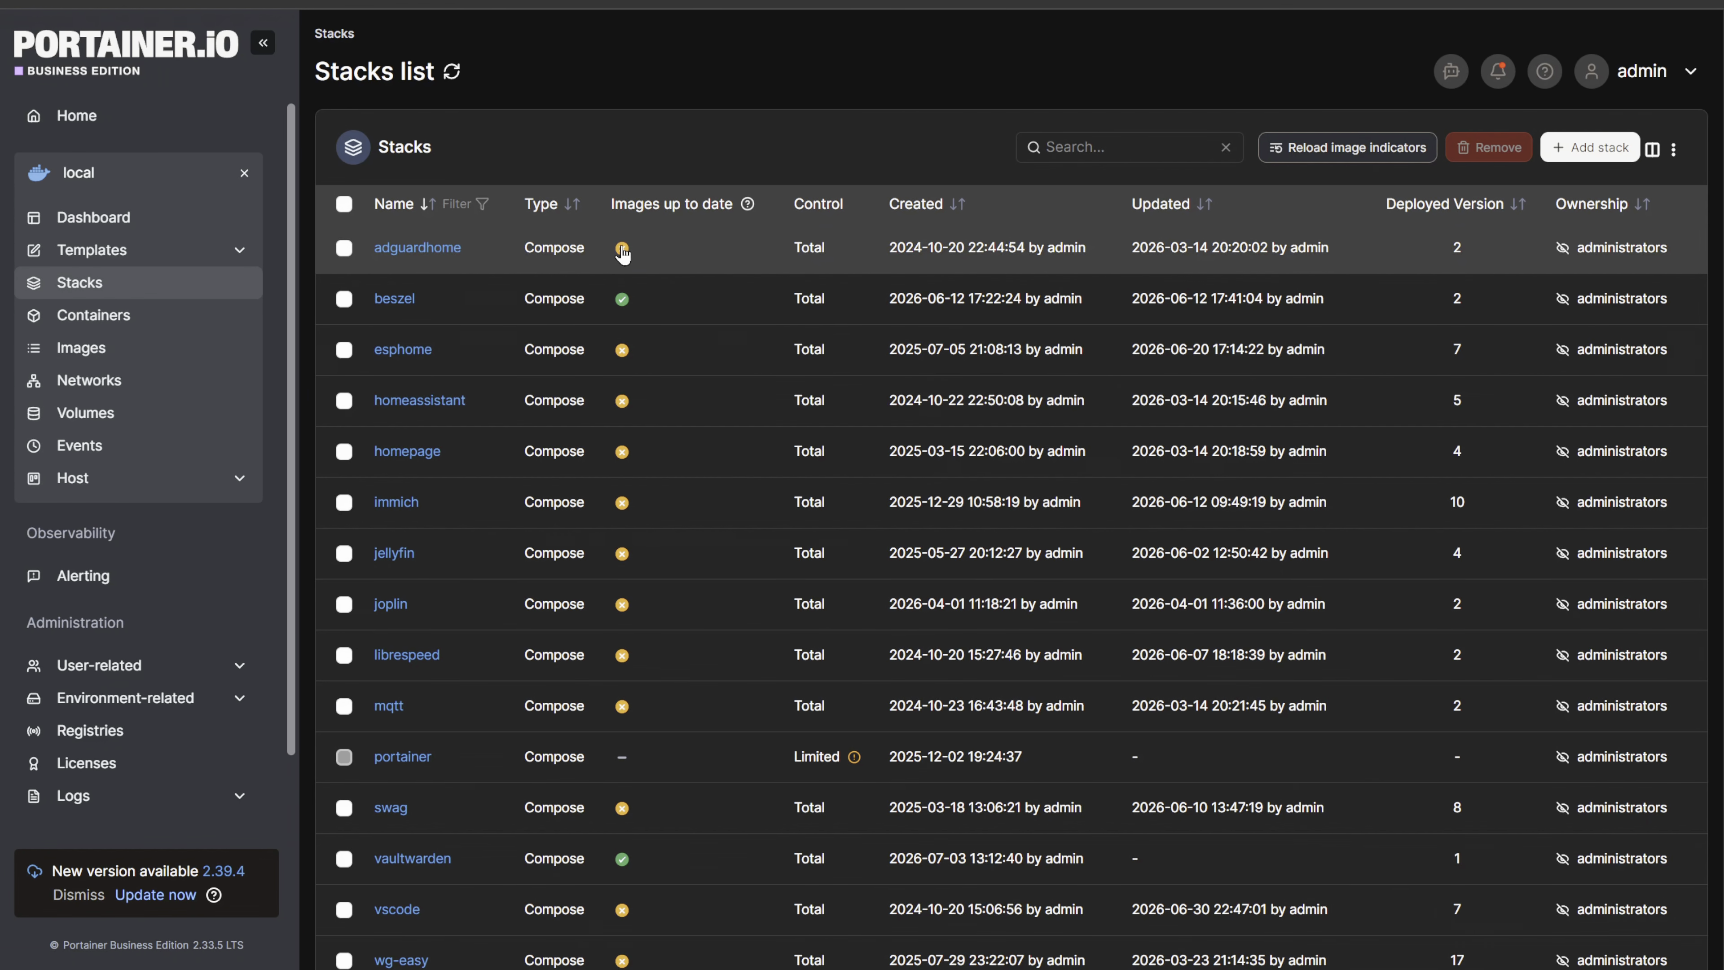
scroll(626, 238, down, 3)
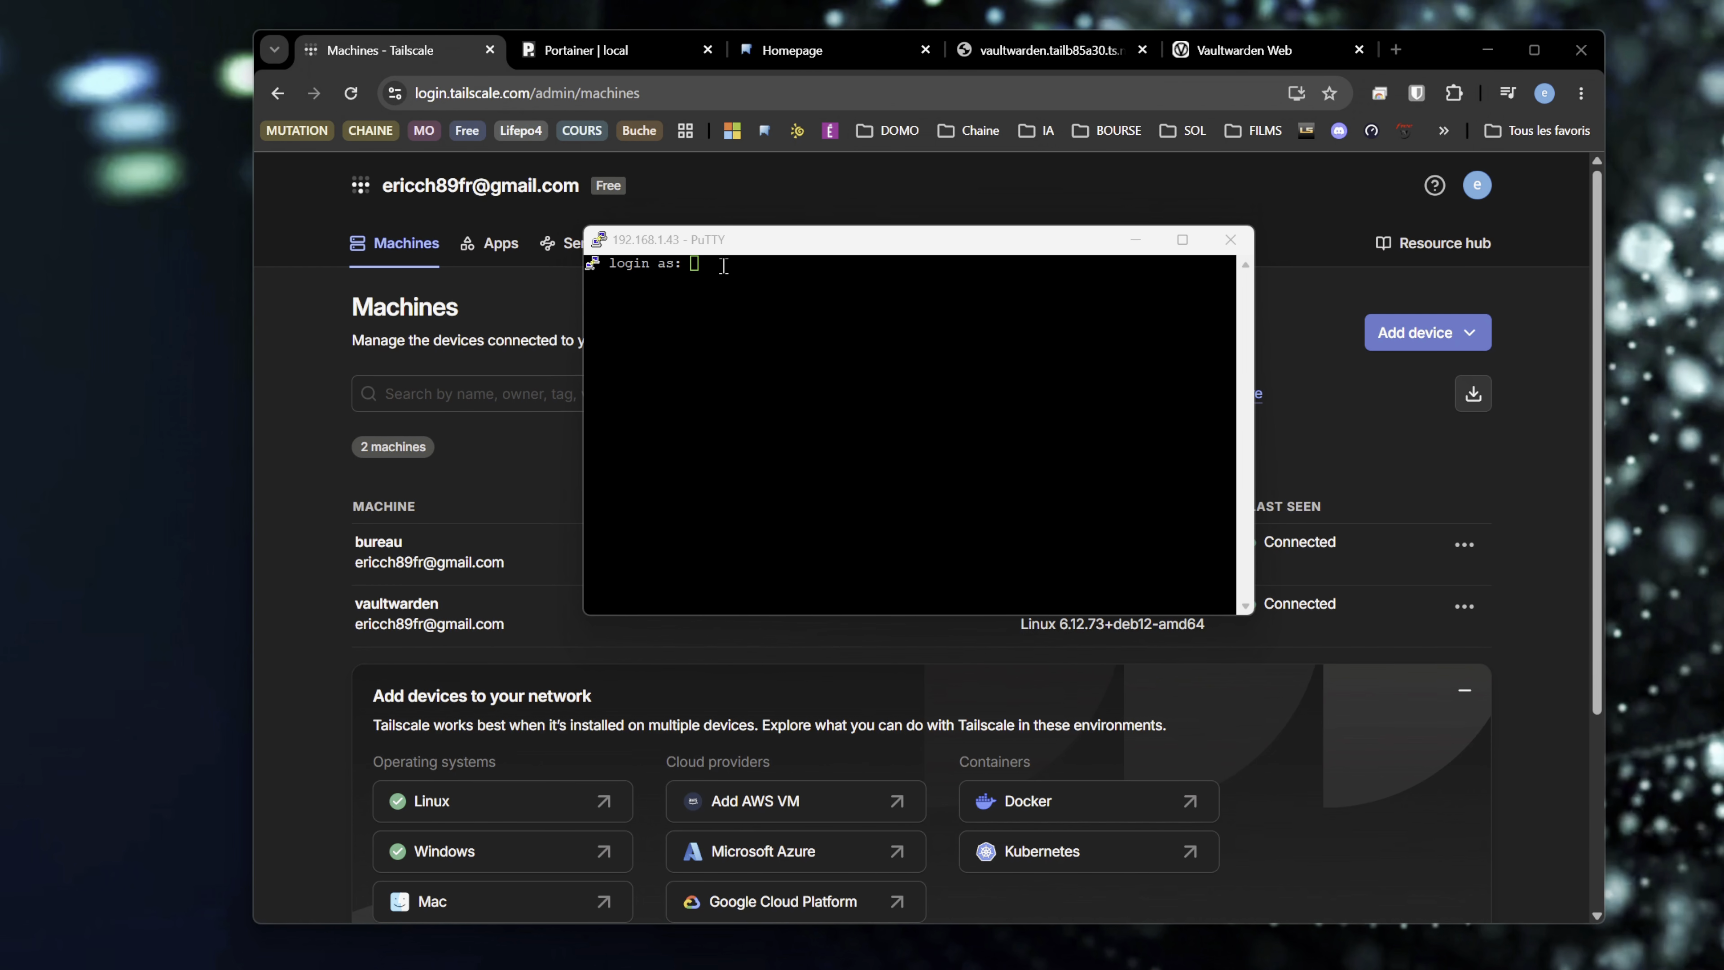
text(root)
key(Return)
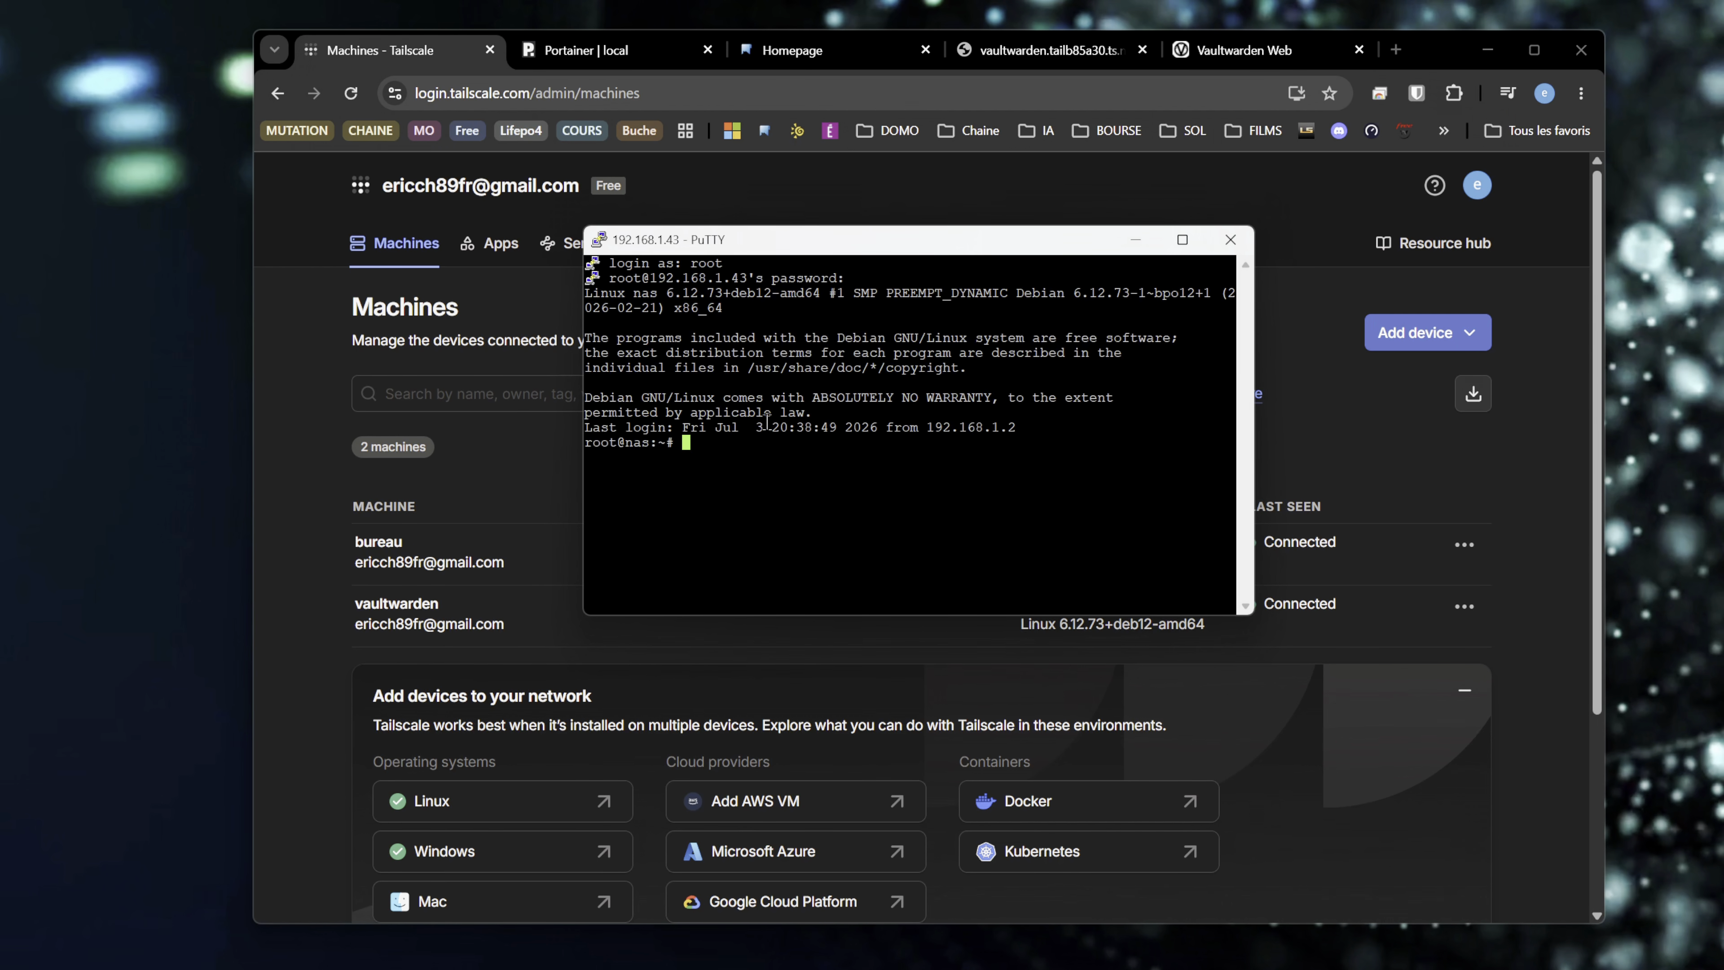
right_click(724, 443)
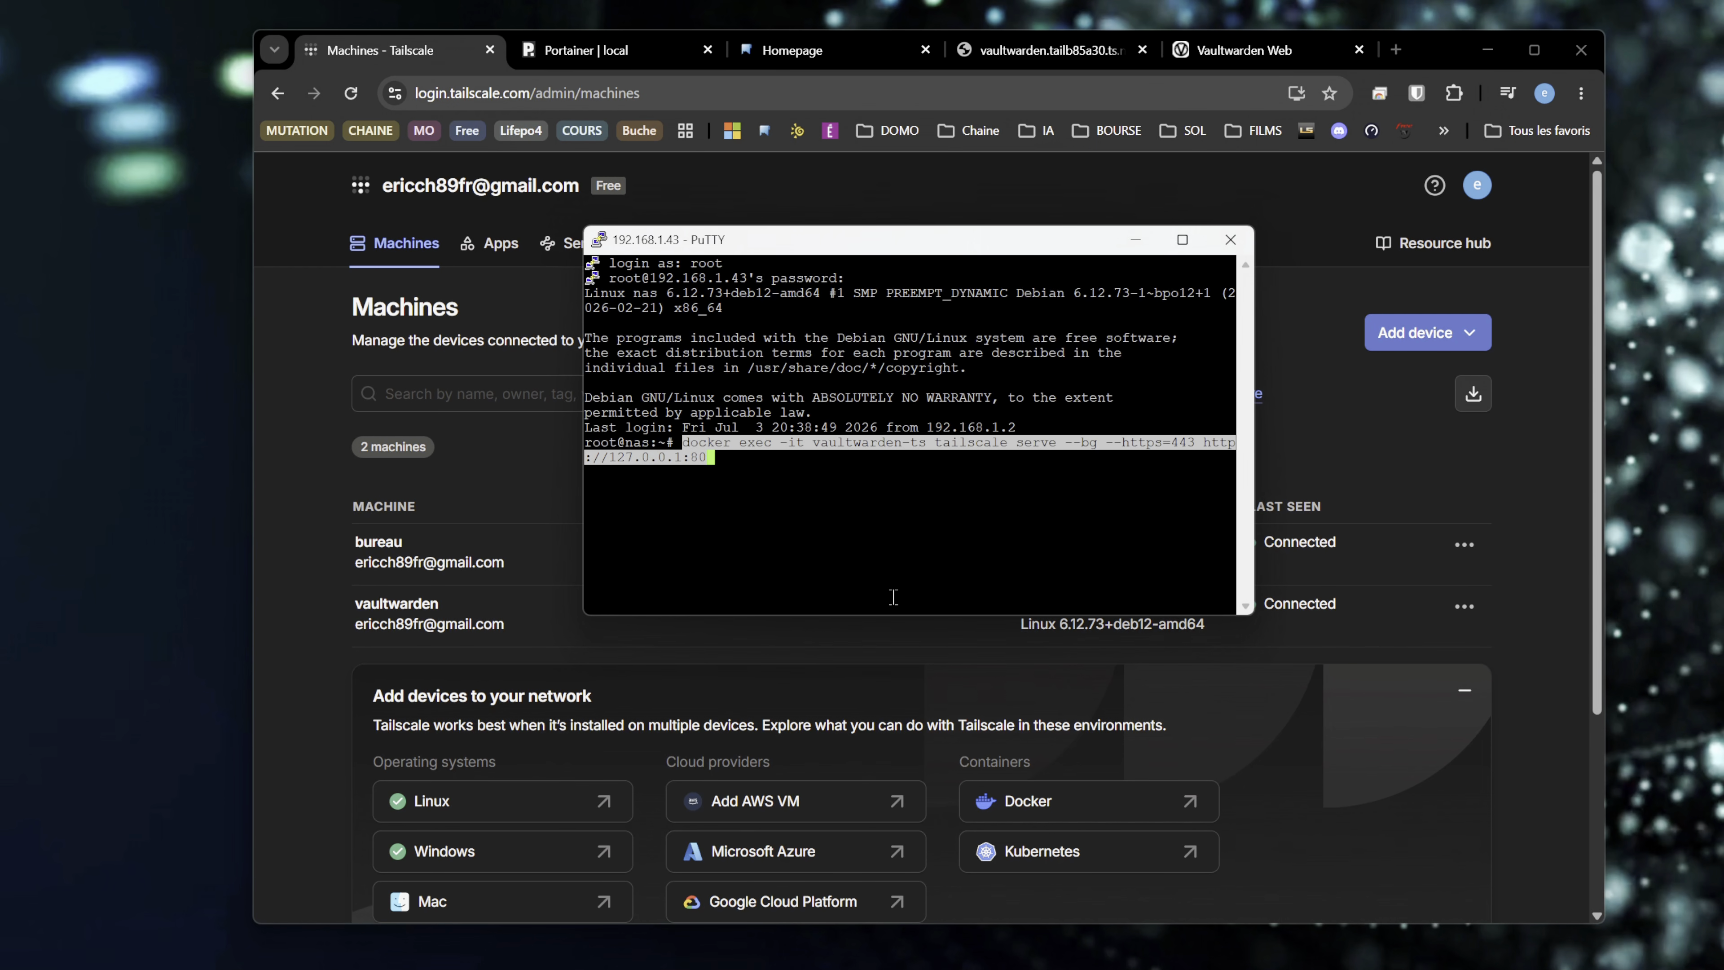
key(Return)
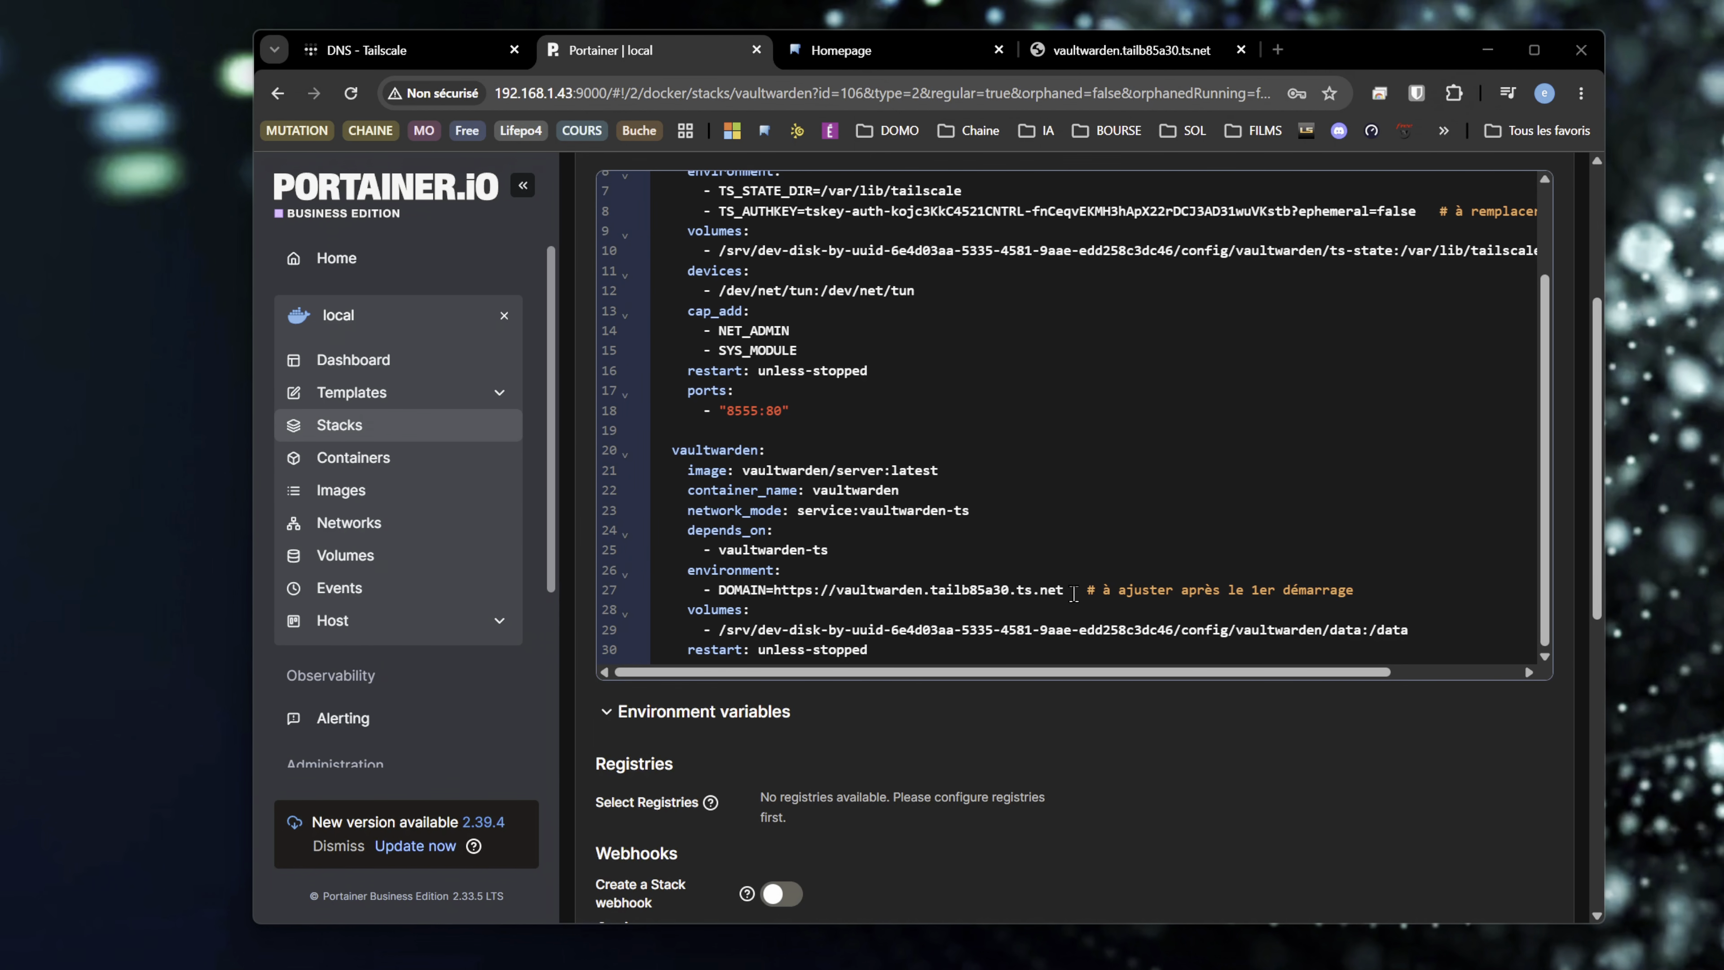
click(1073, 591)
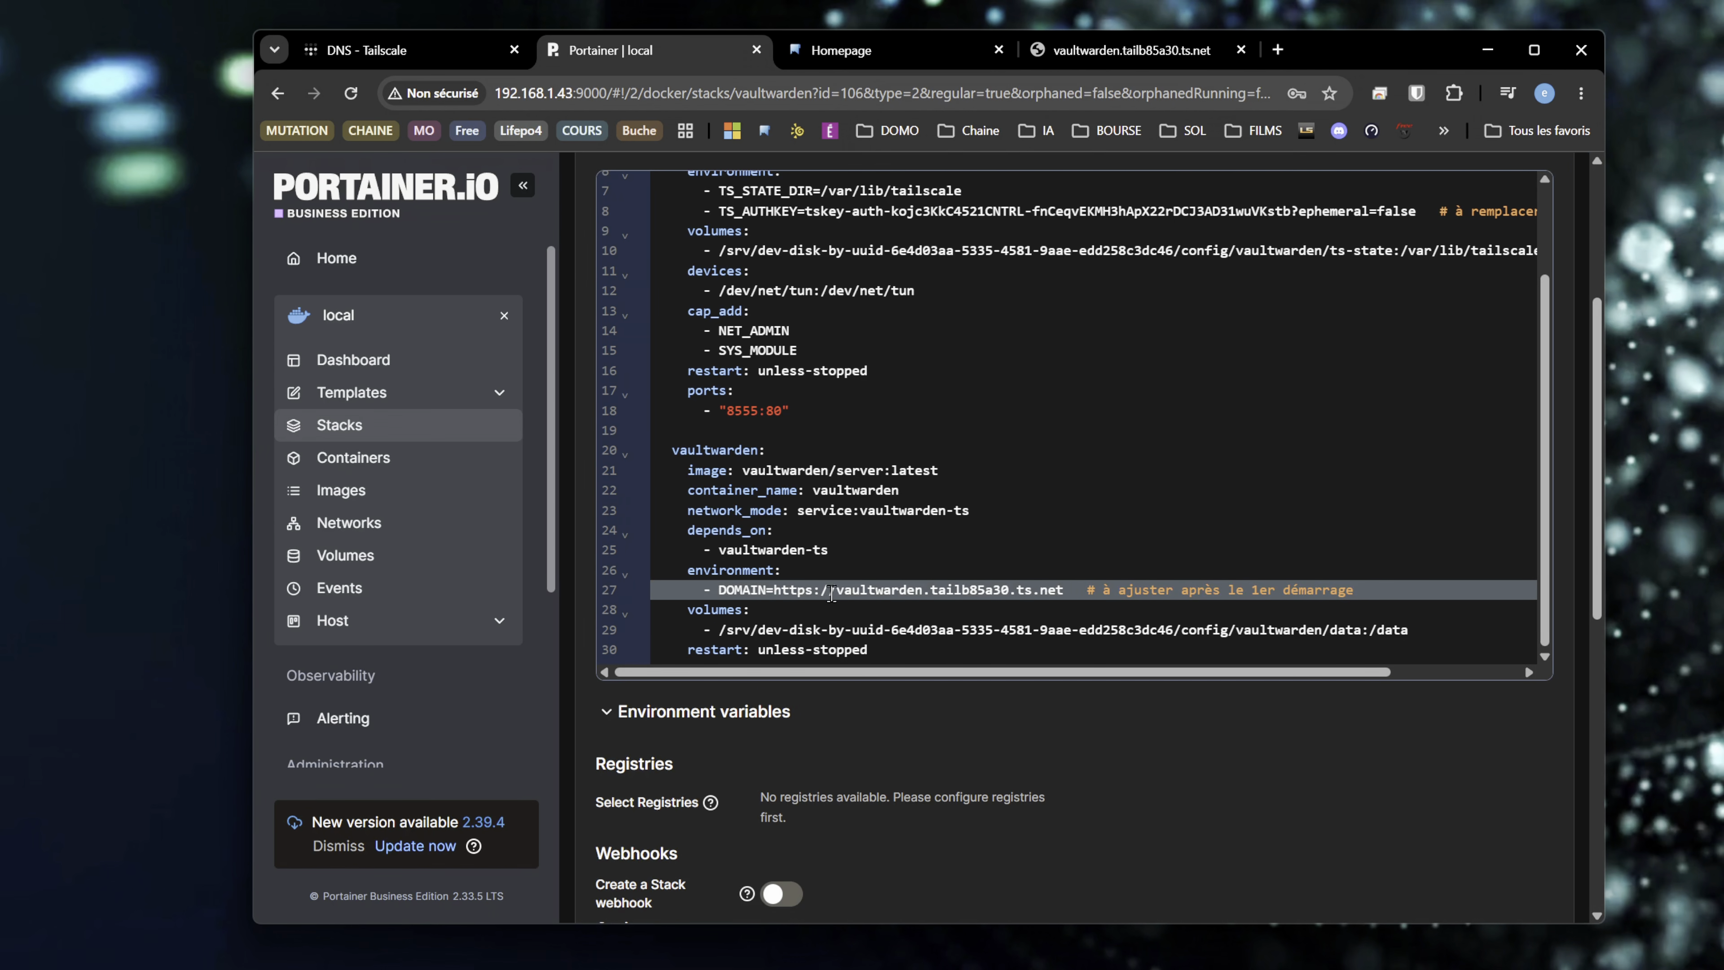
drag(776, 589, 1066, 591)
key(ctrl+c)
right_click(1035, 596)
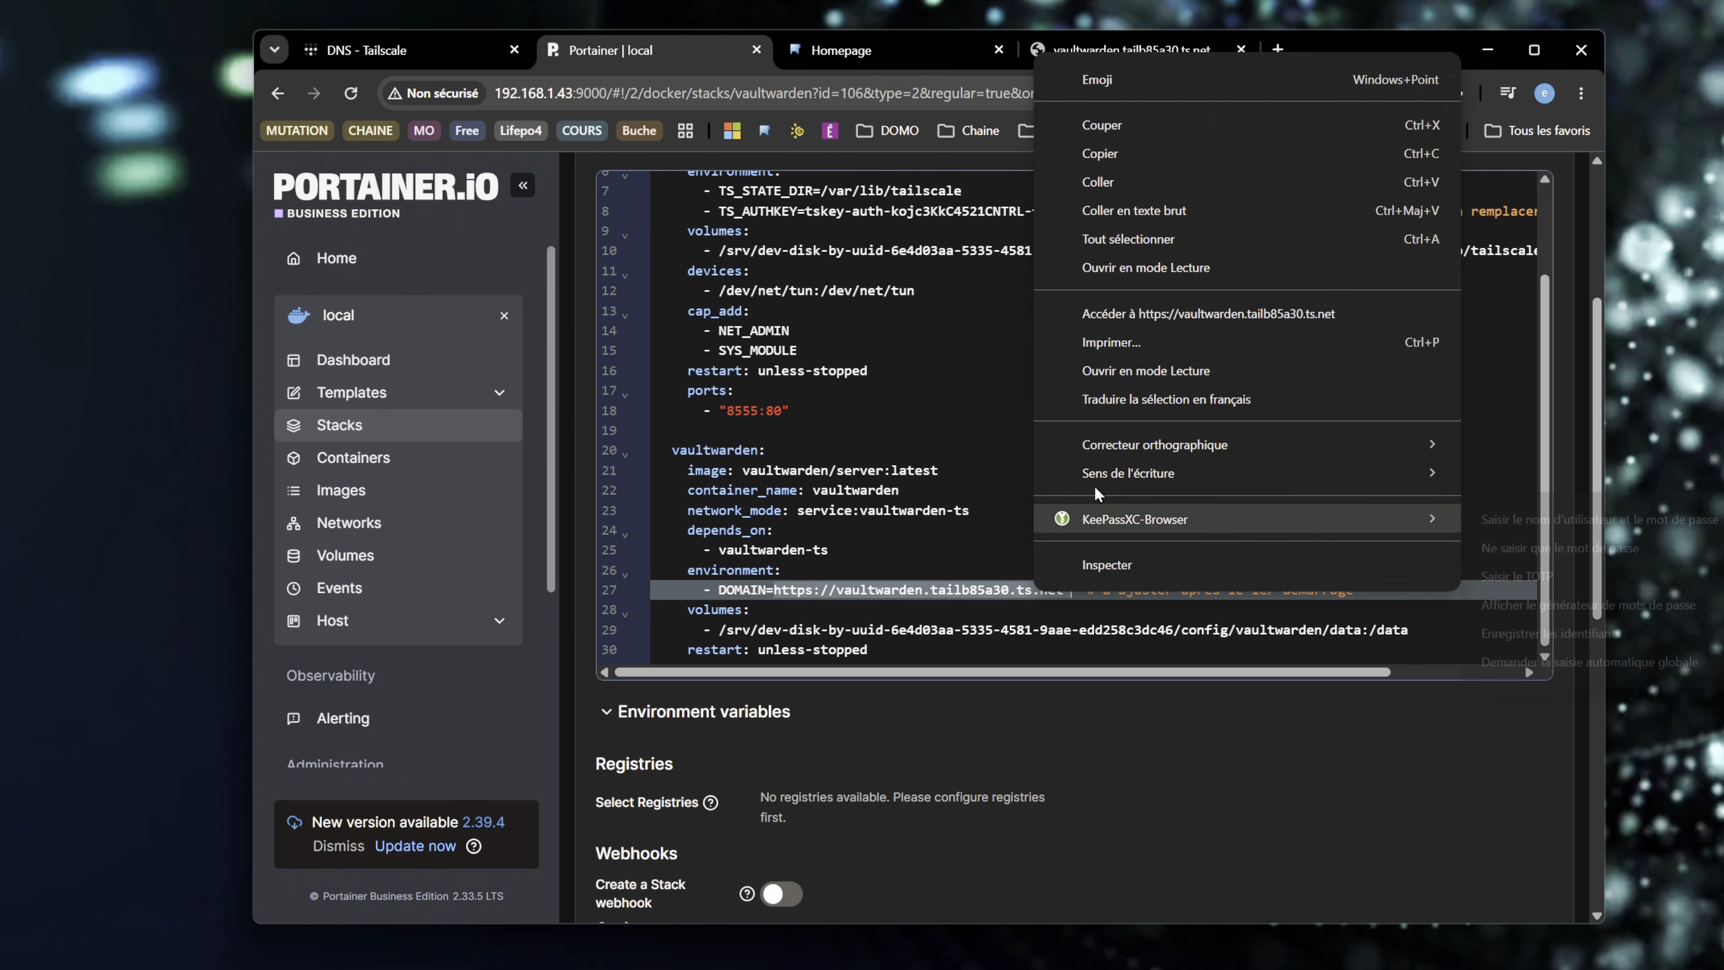
click(1122, 161)
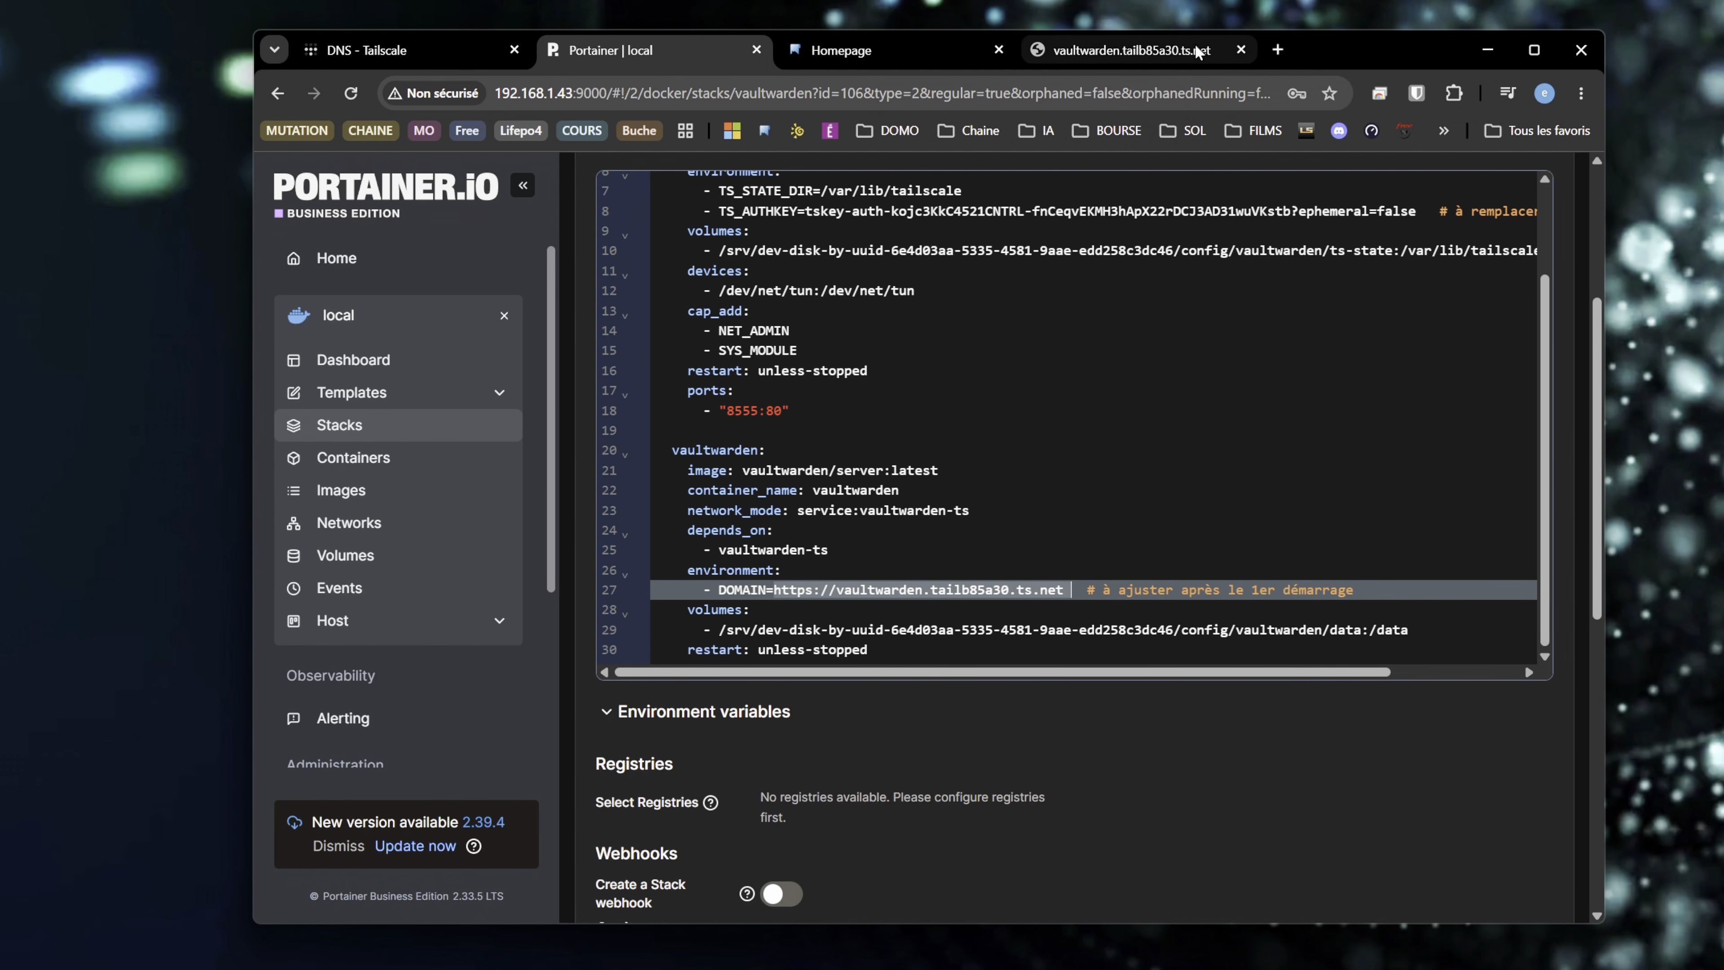
click(1154, 52)
drag(684, 103, 396, 104)
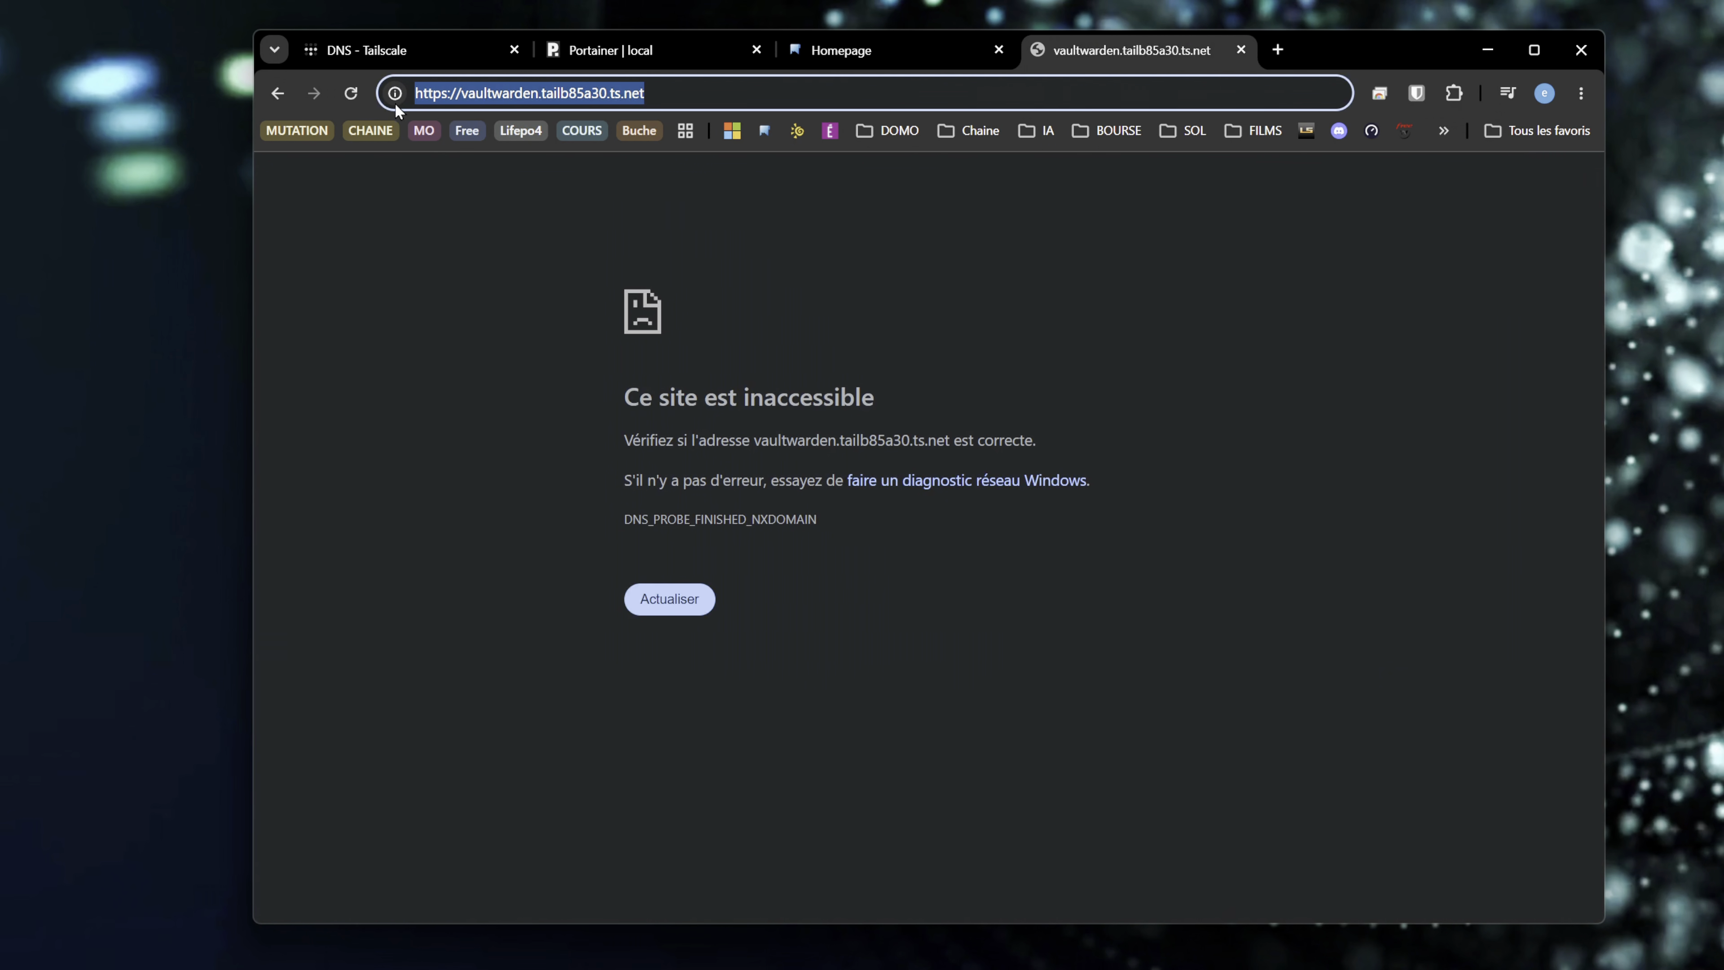
key(ctrl+v)
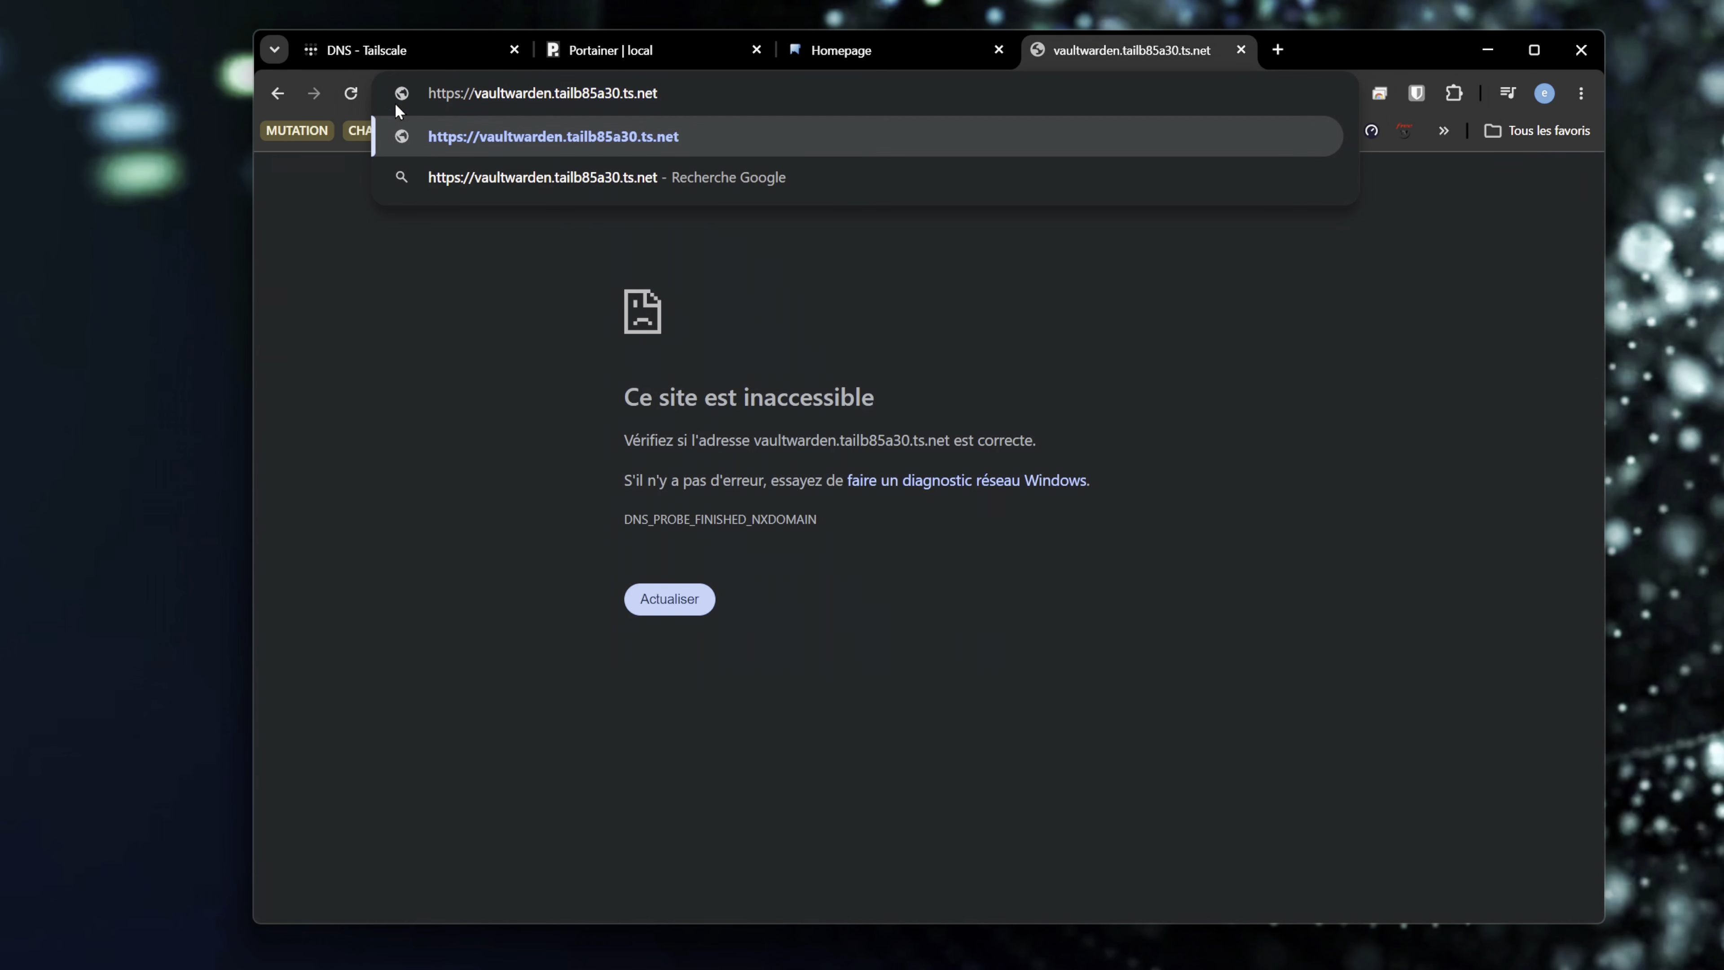
key(Return)
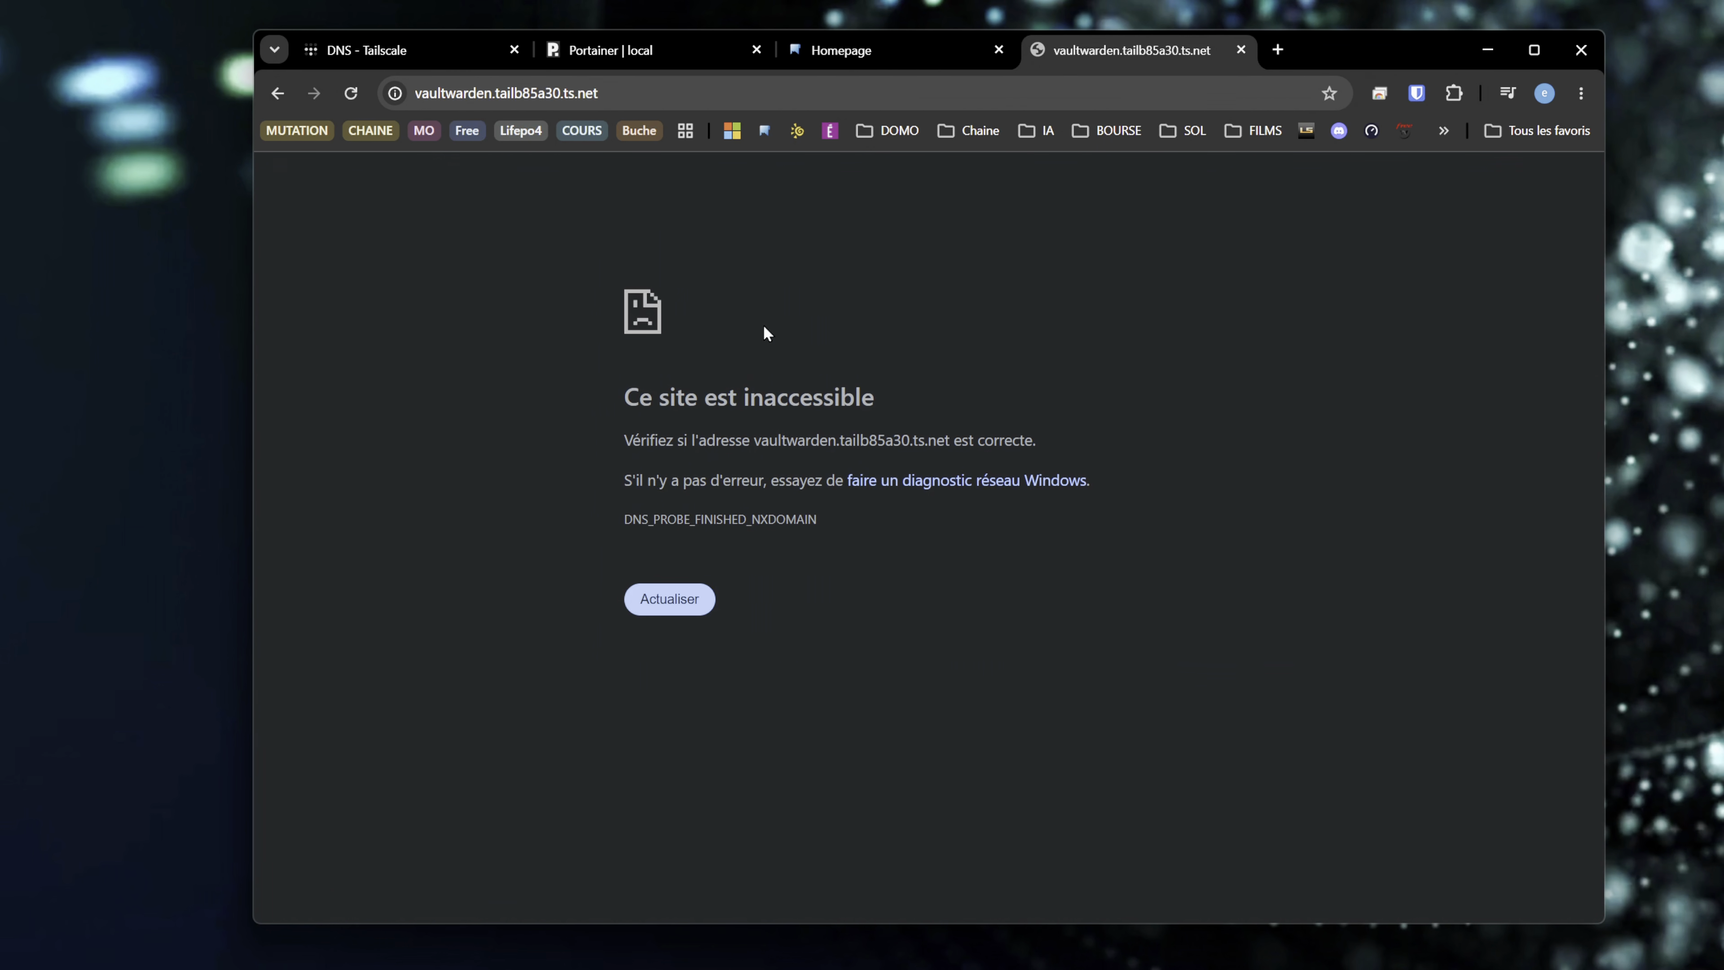
- Enable HTTPS certificates for the tailnet in the Tailscale DNS settings
click(390, 50)
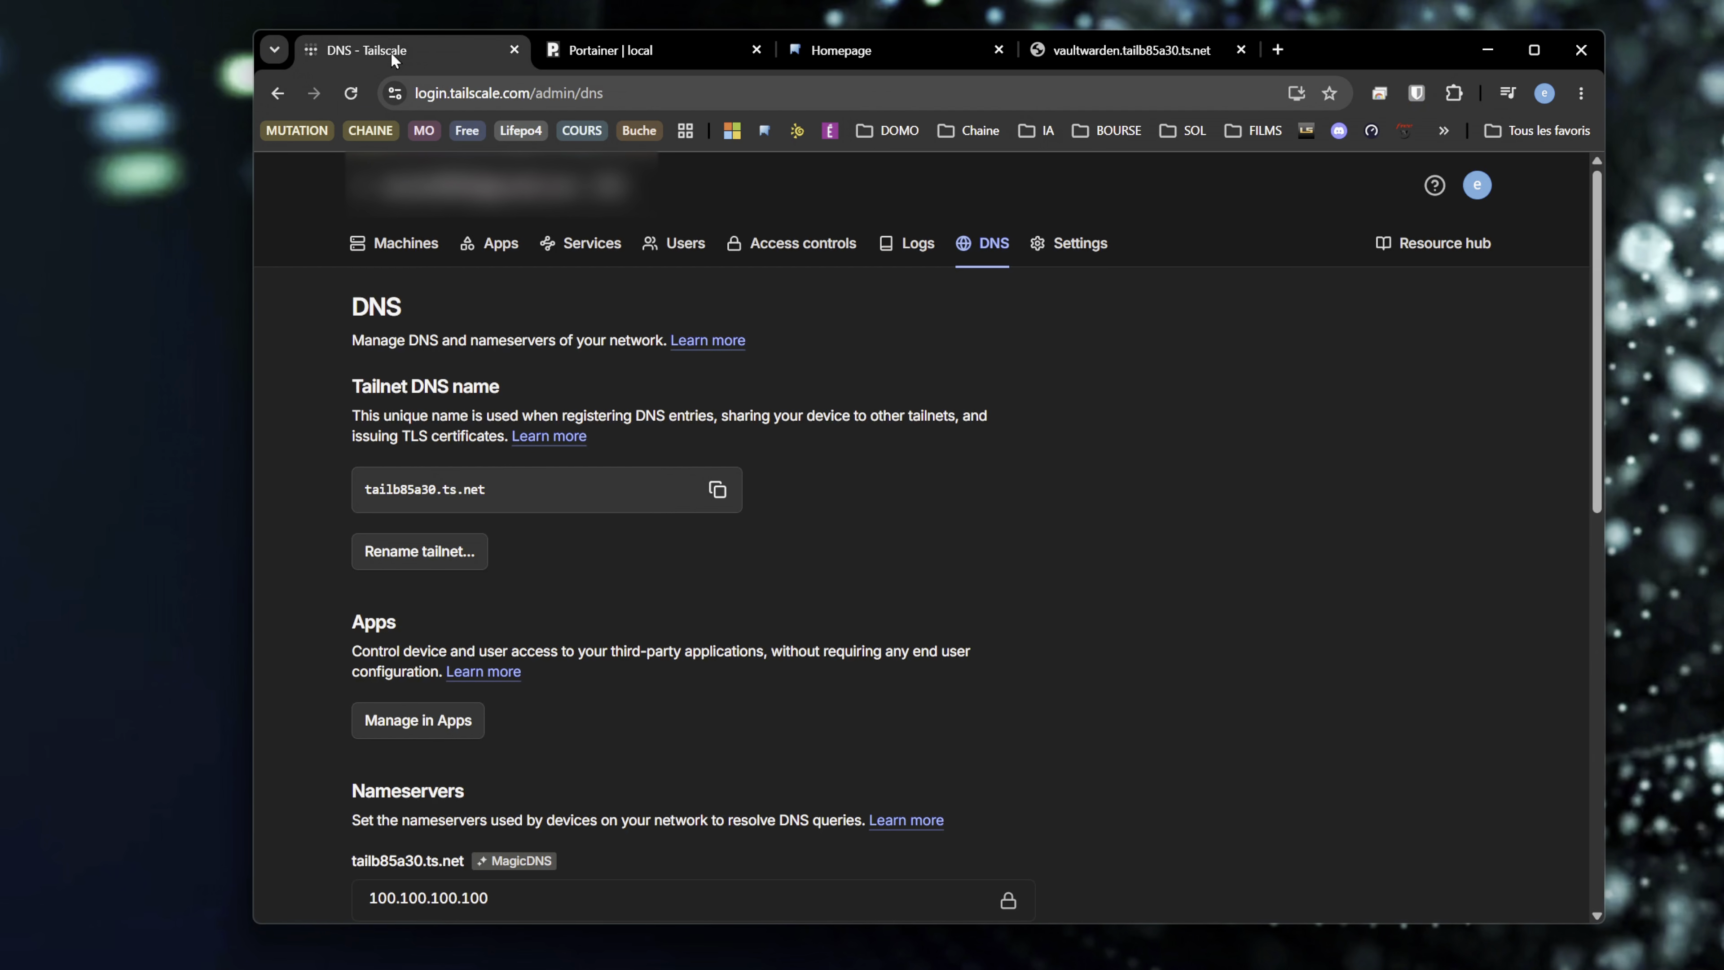
click(401, 244)
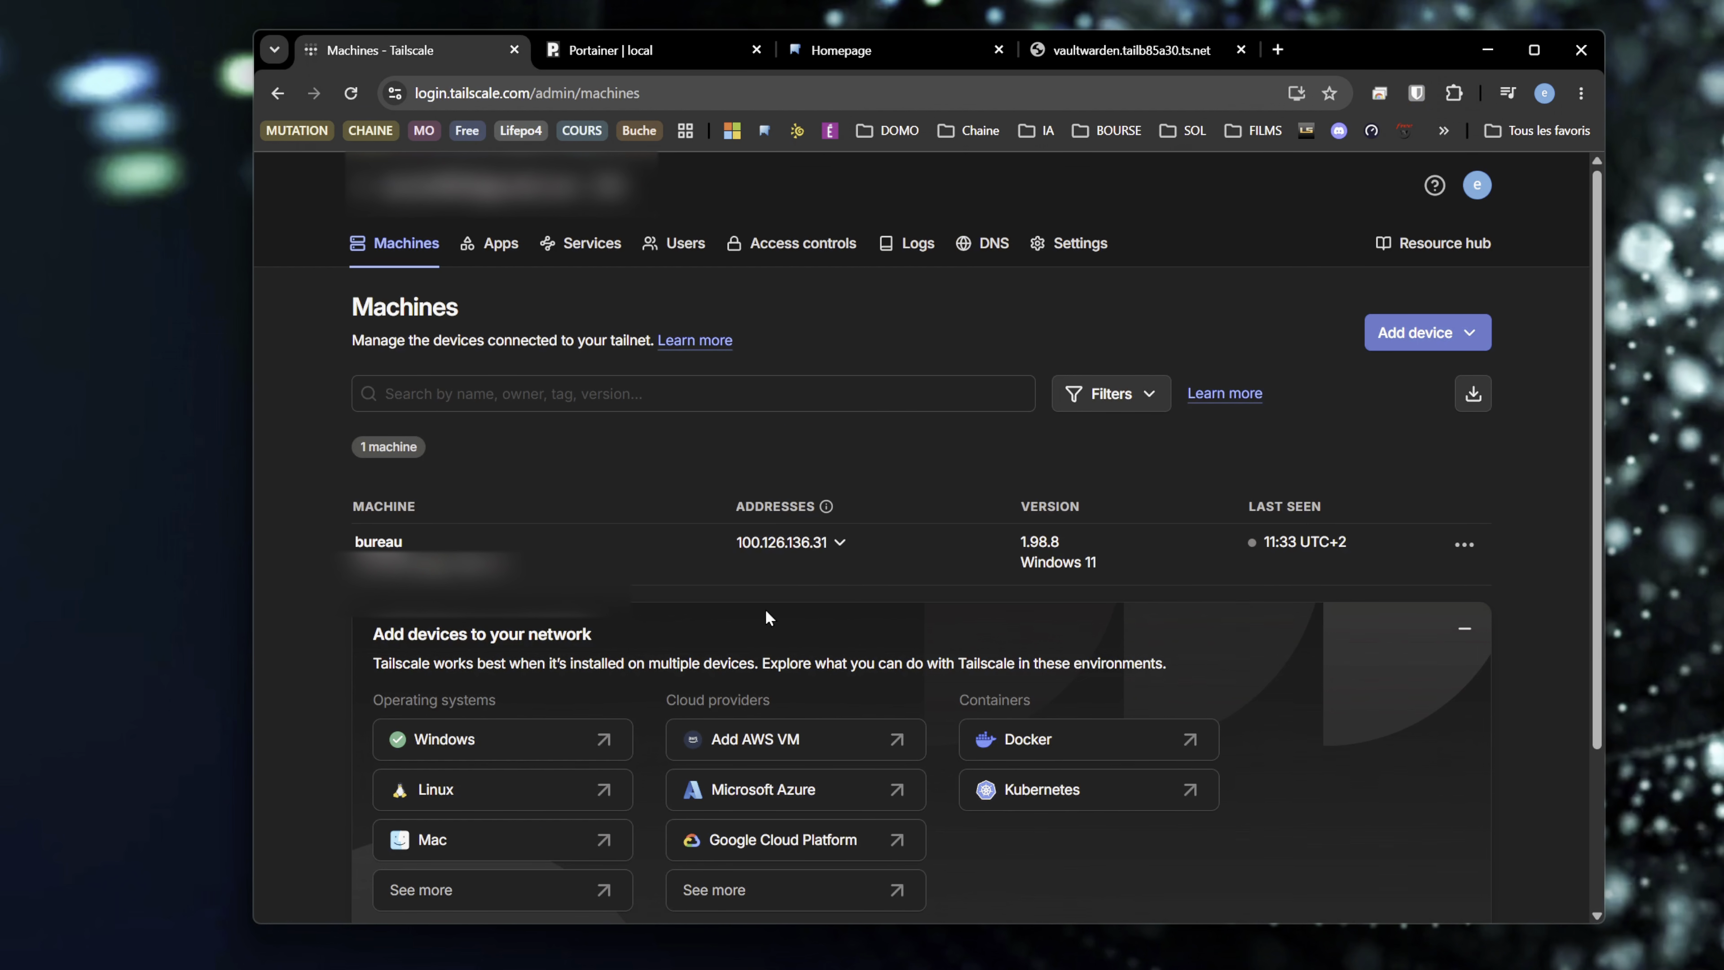
click(990, 244)
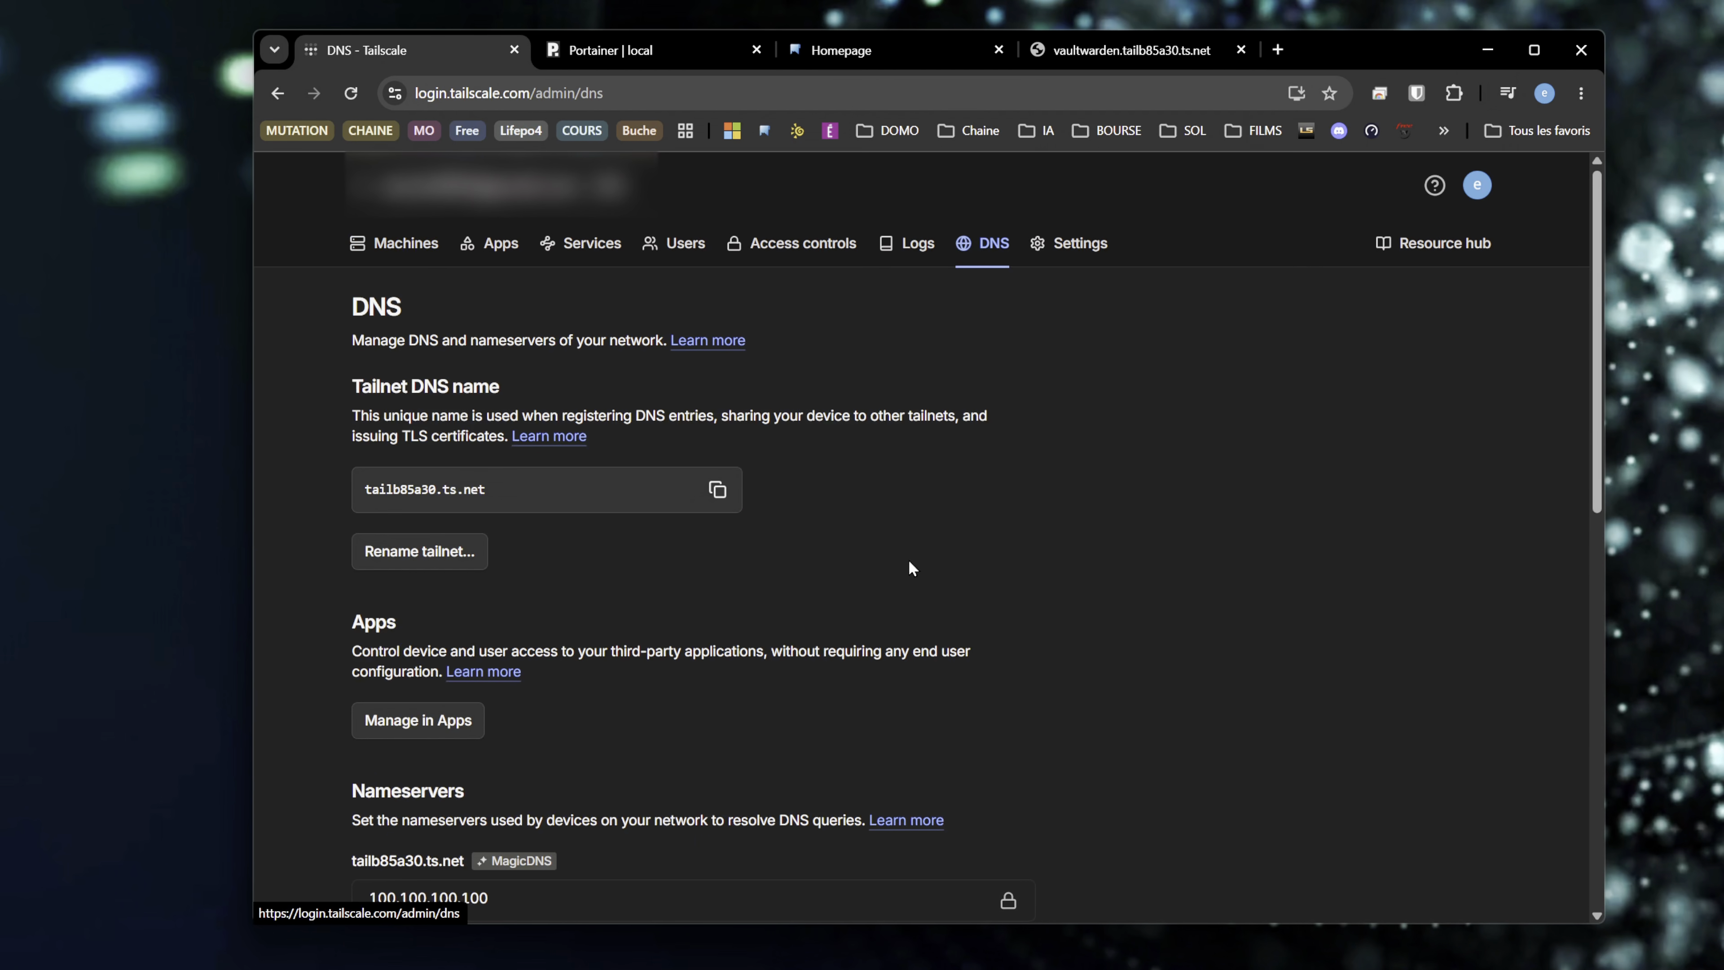
scroll(911, 568, down, 10)
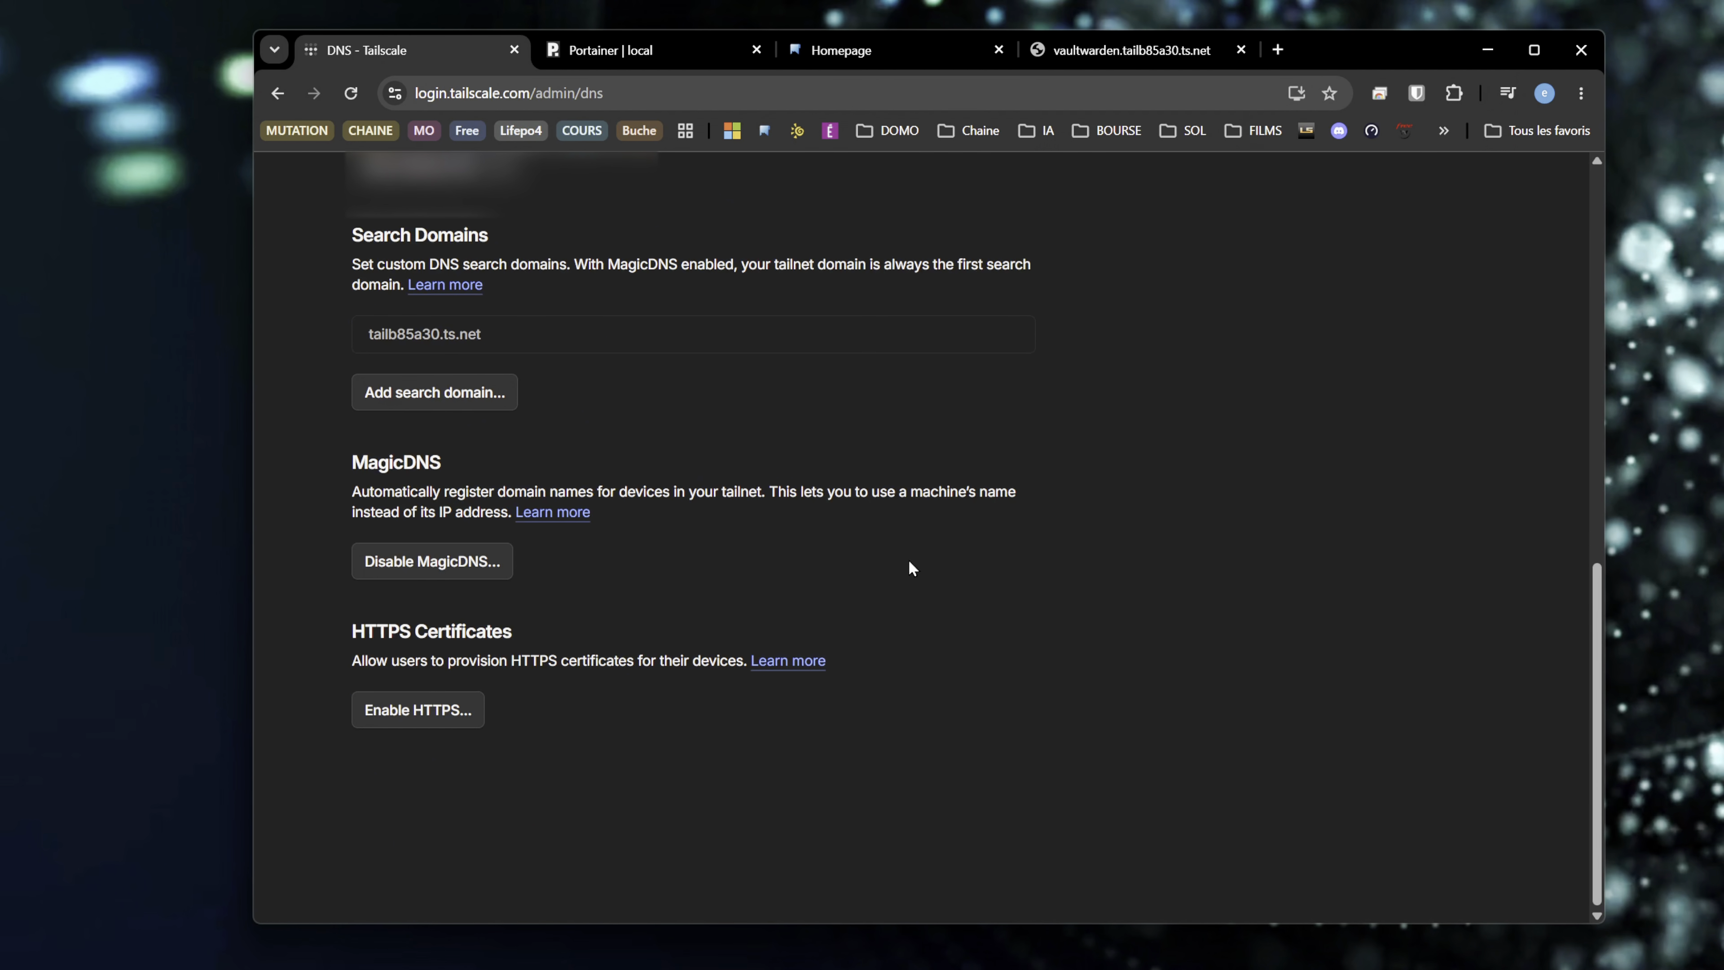
click(435, 717)
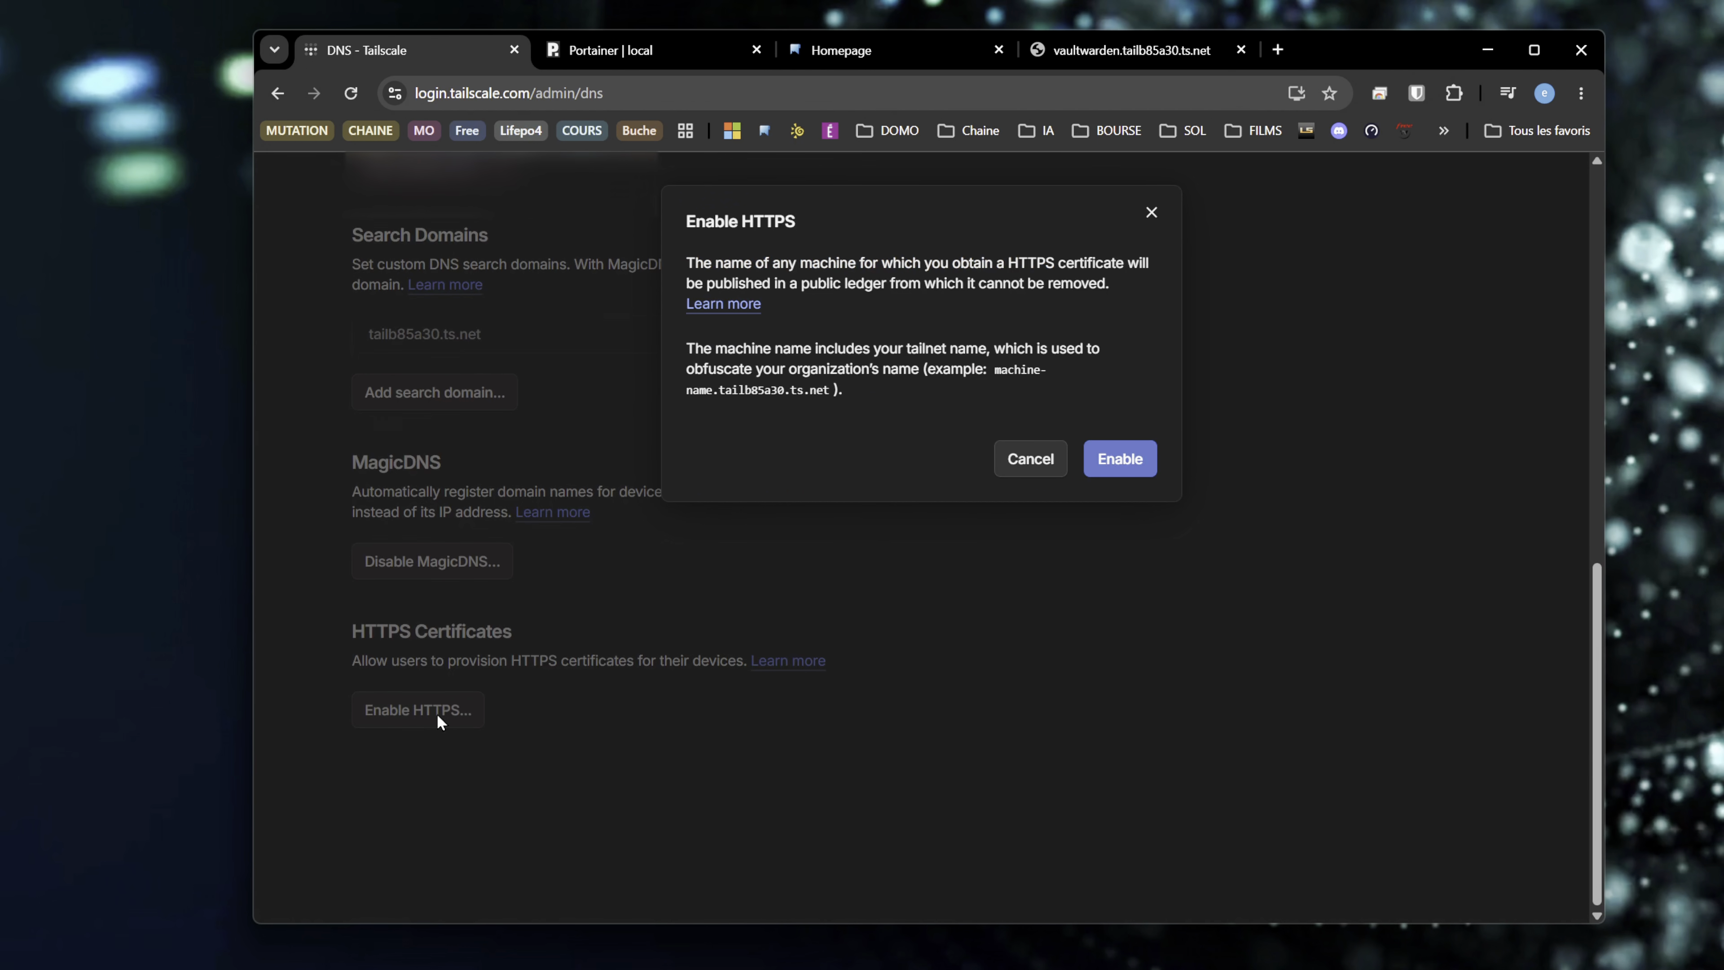
click(1140, 458)
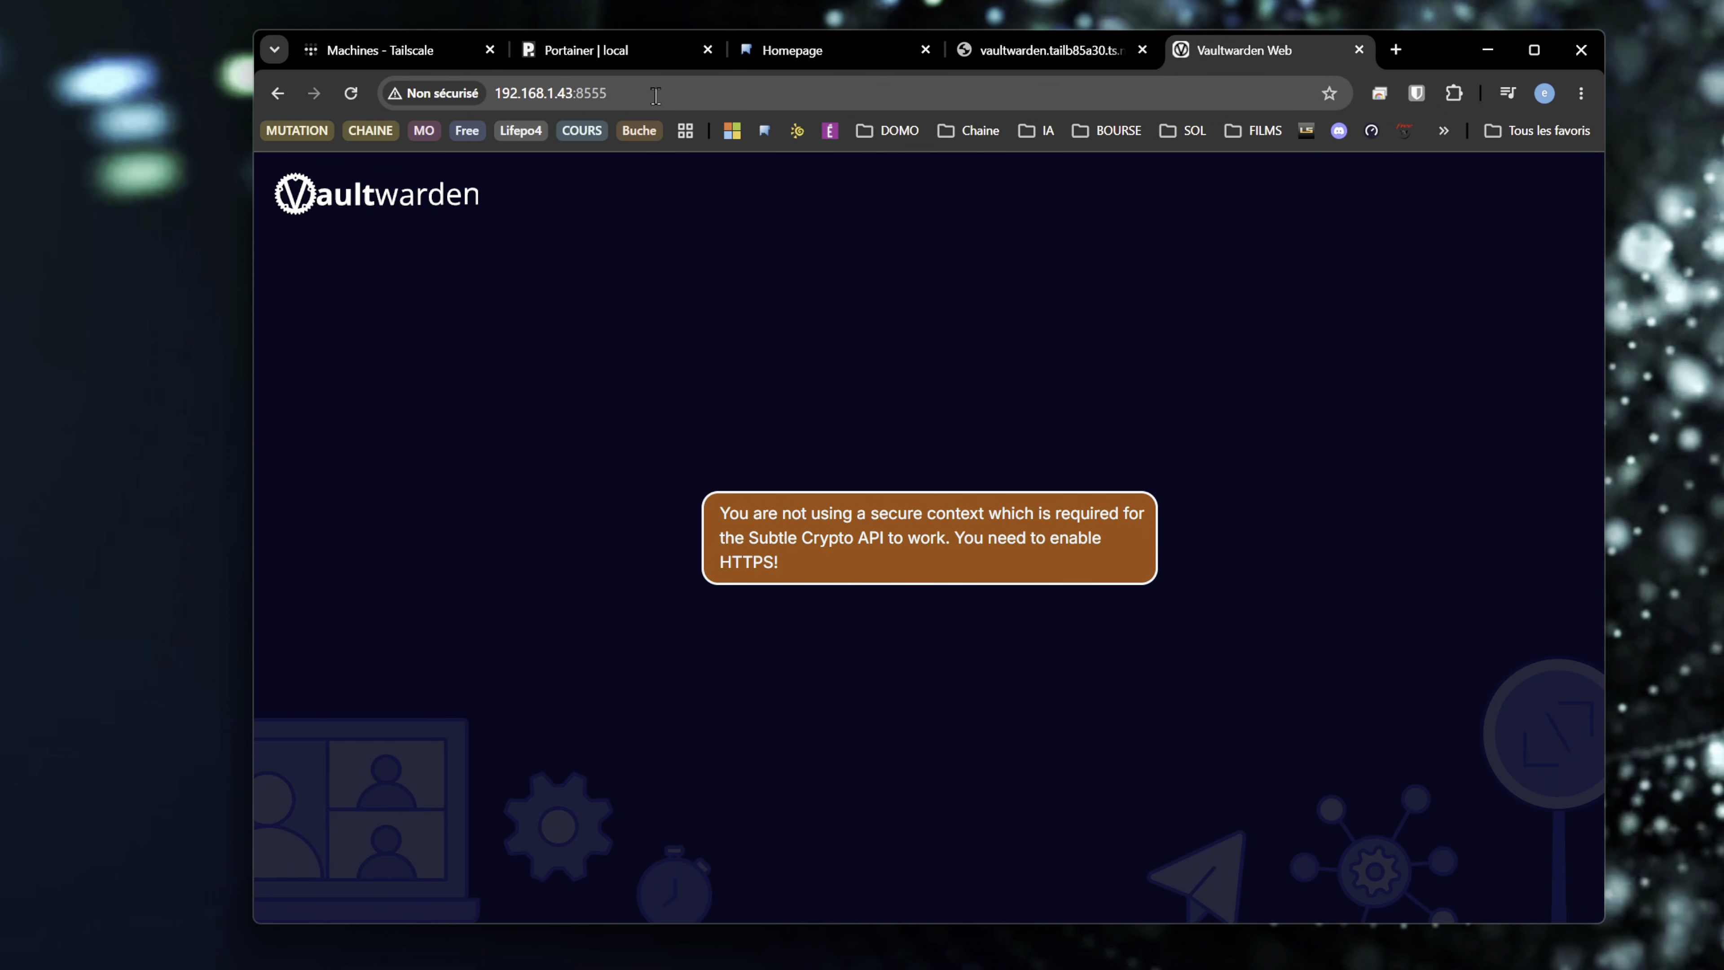
- Return to the vaultwarden.tailb85a30.ts.net page and reload it to reach Vaultwarden over HTTPS
click(466, 90)
click(813, 363)
click(1049, 49)
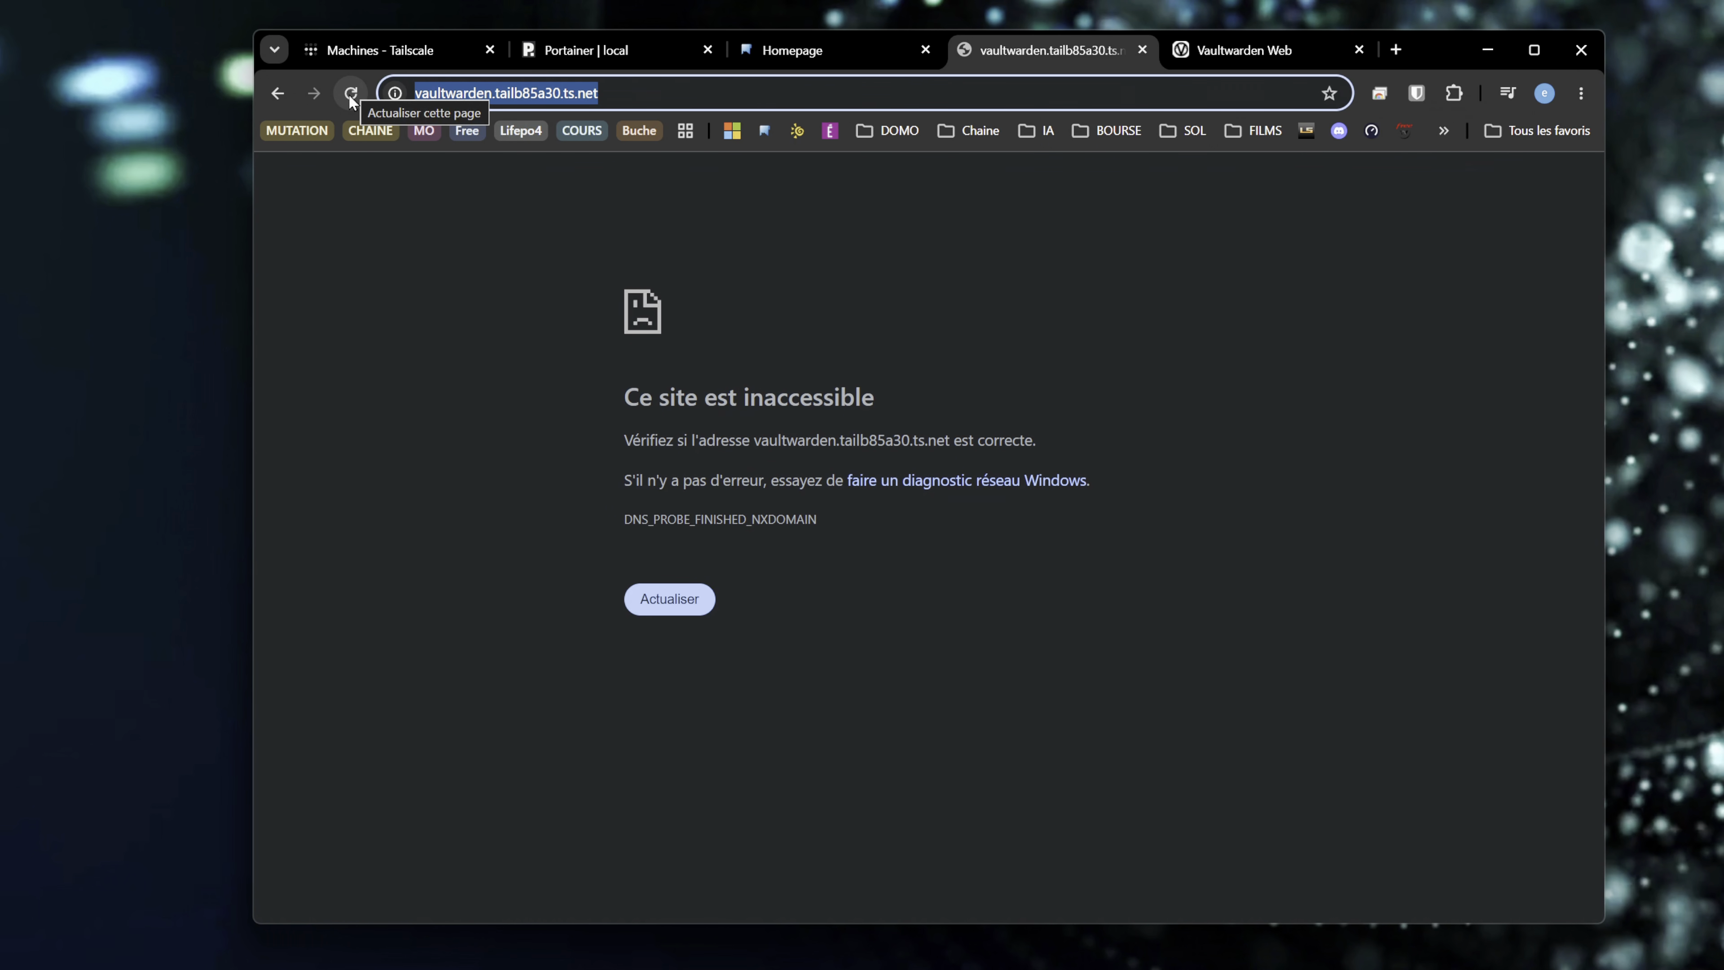
click(351, 95)
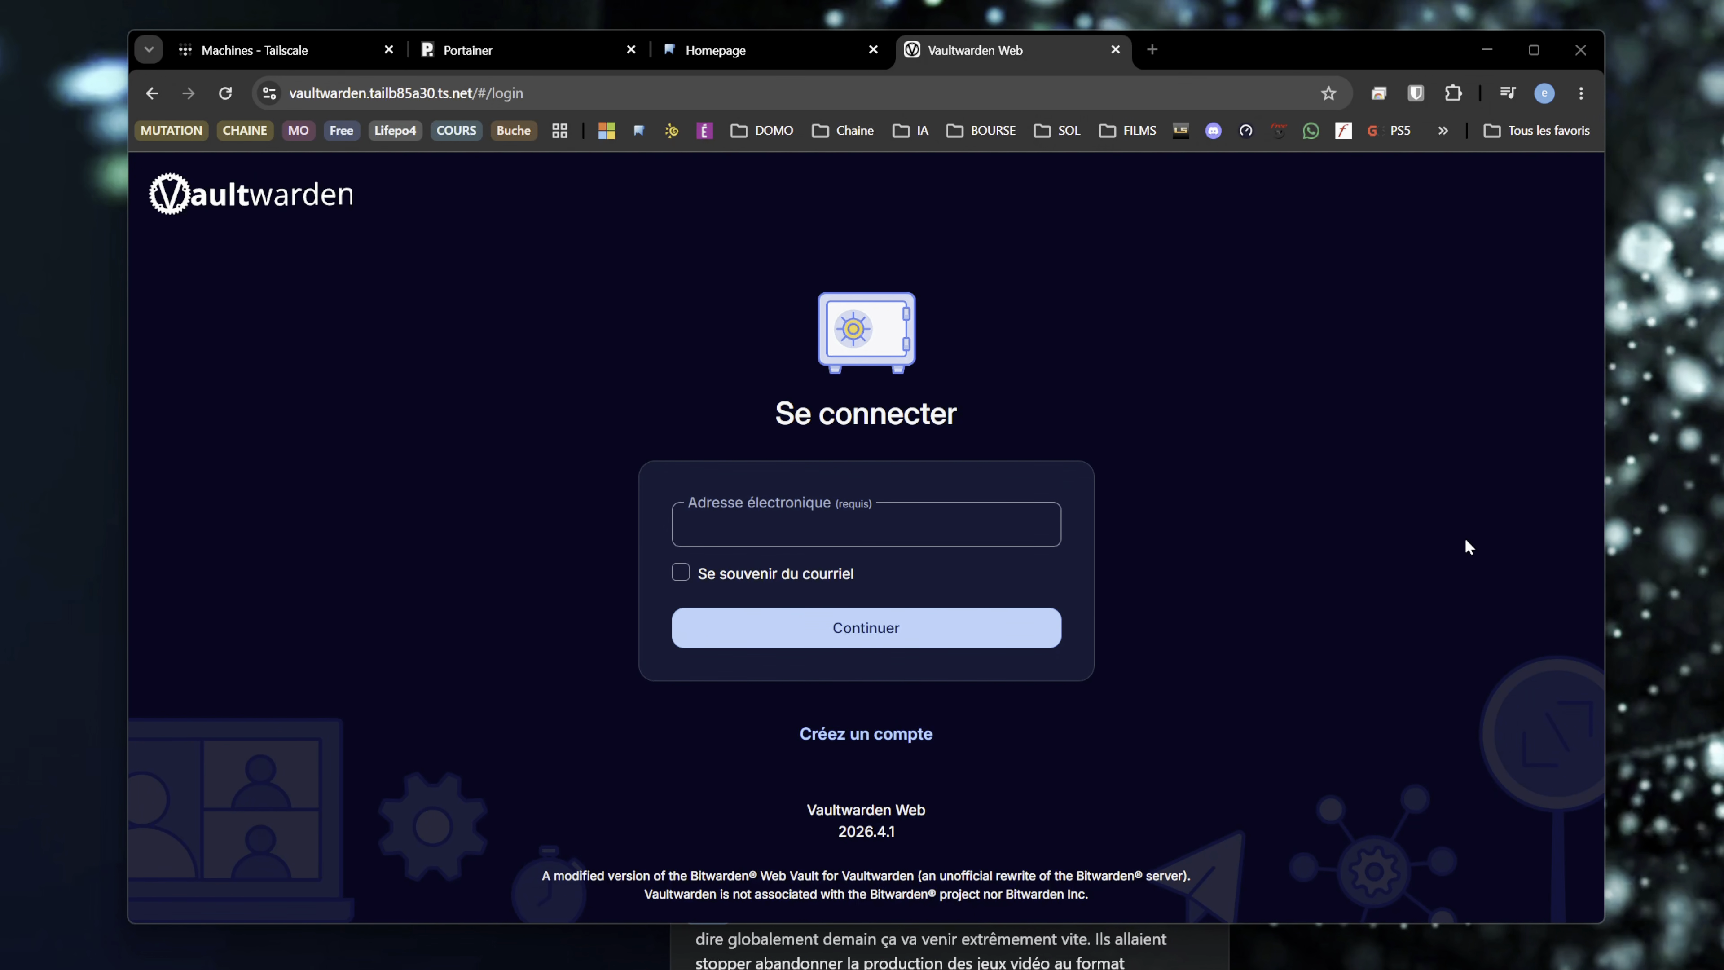
- Create a Vaultwarden account with a confirmed master password and a password hint, and continue to the web application
click(883, 732)
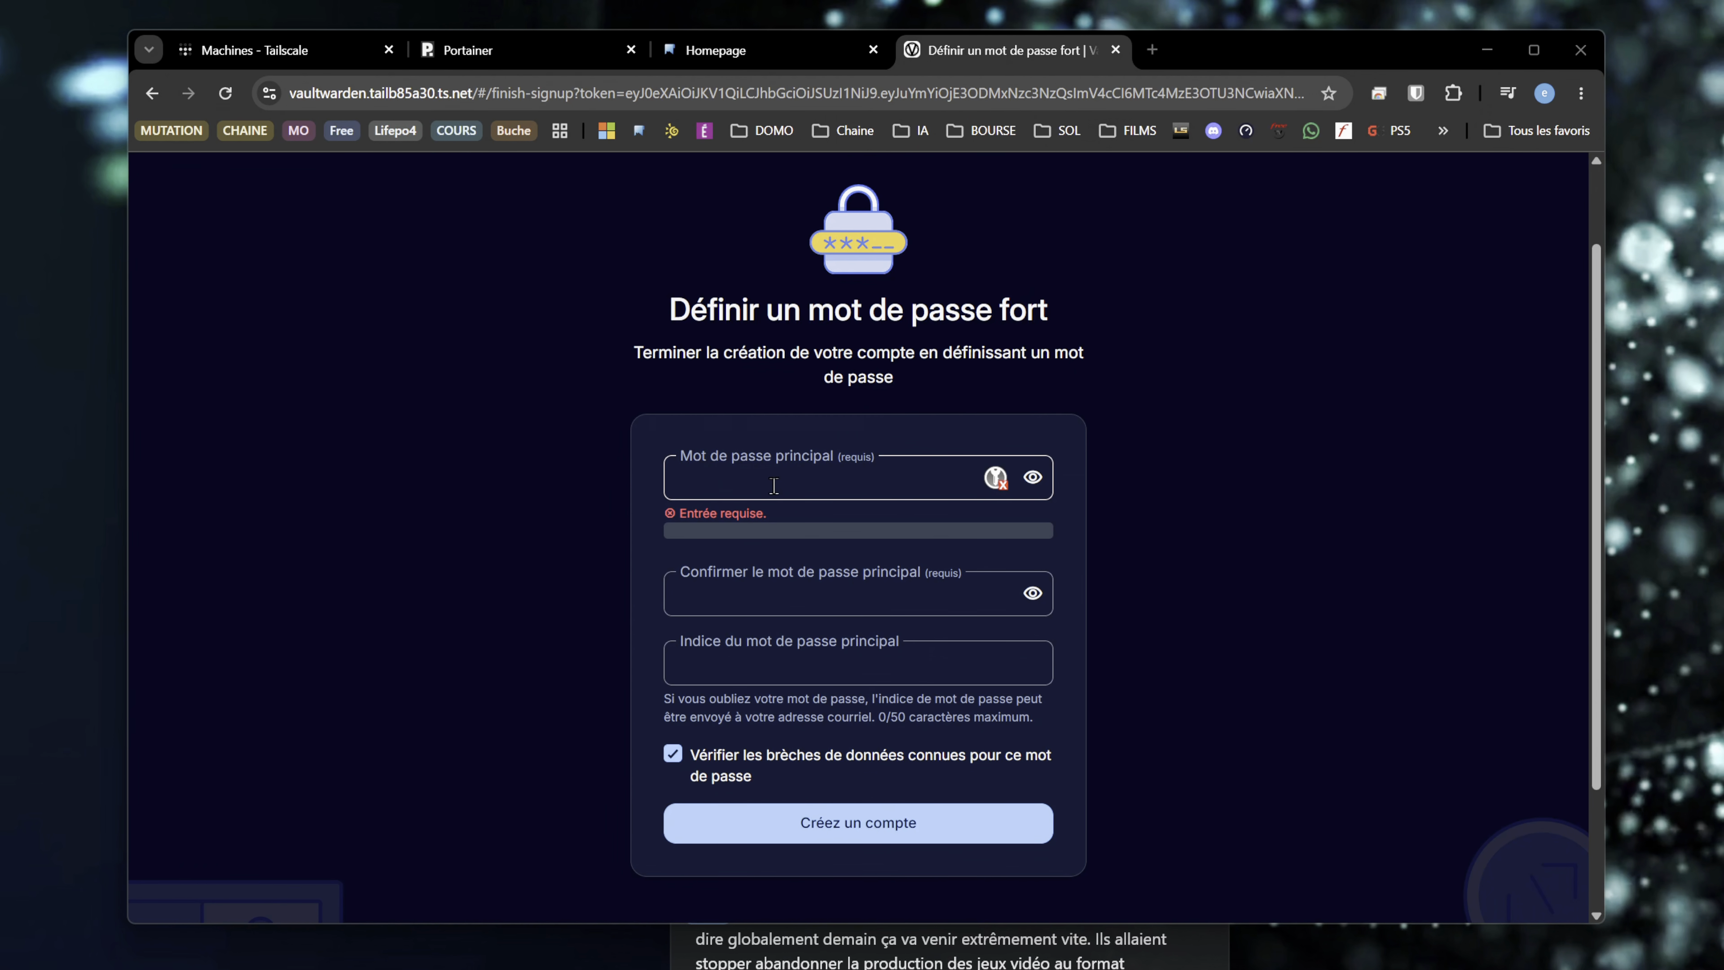
click(915, 583)
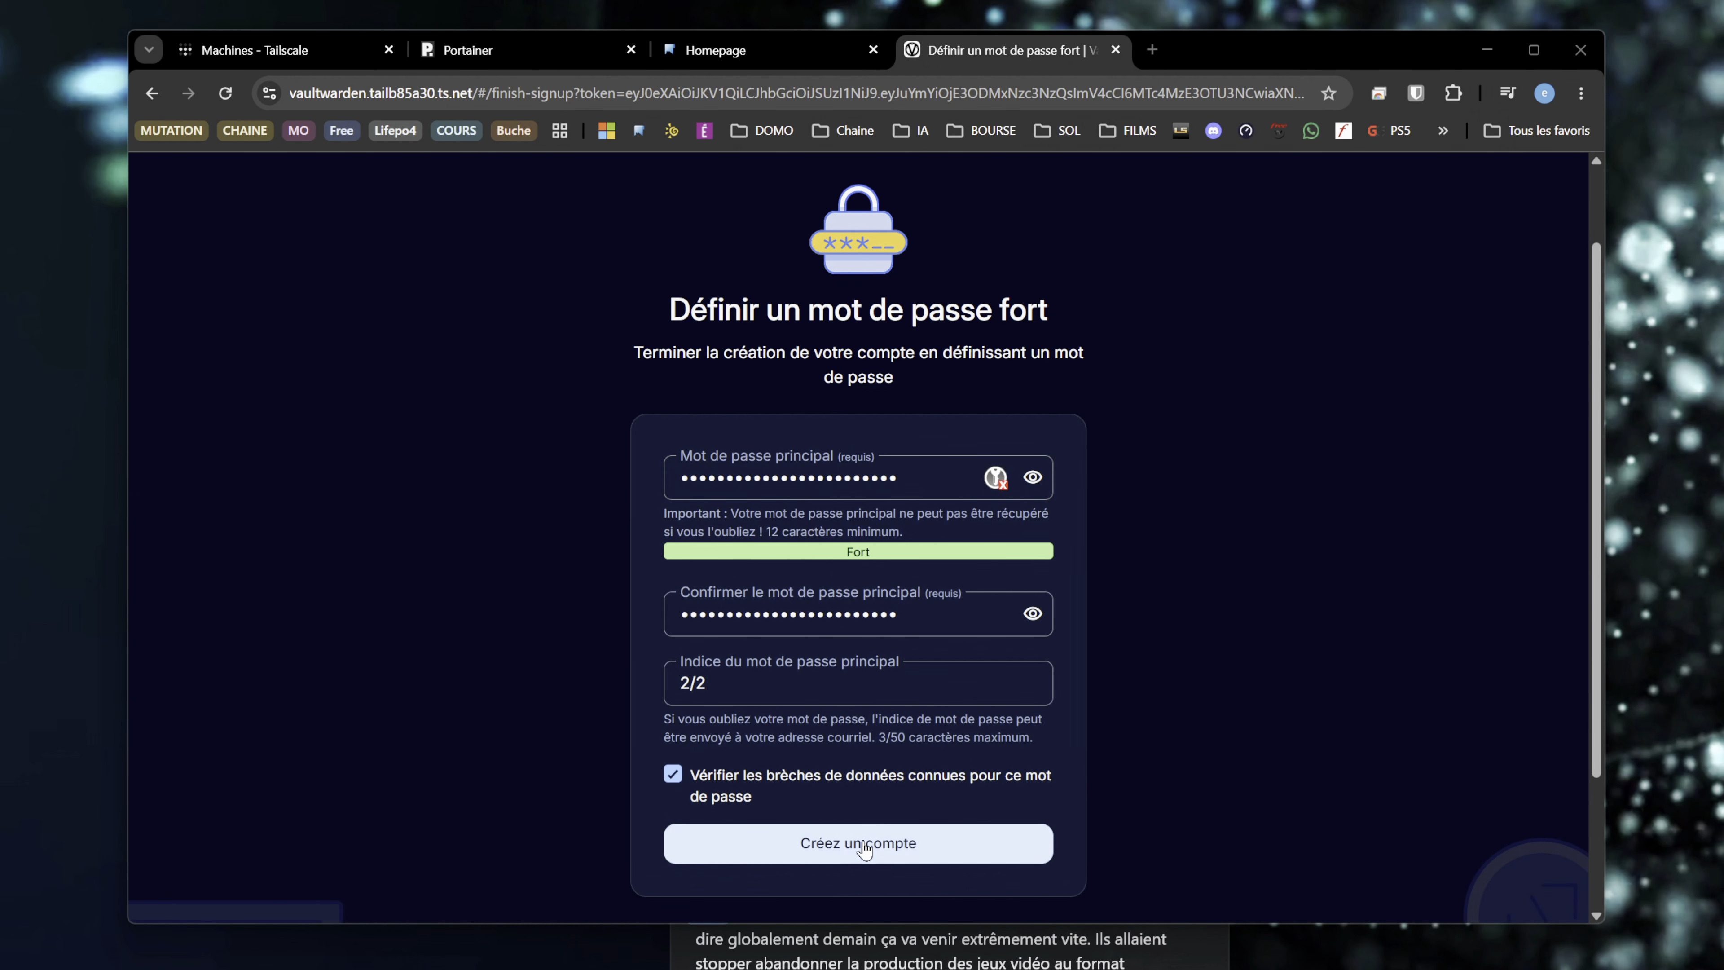
click(868, 844)
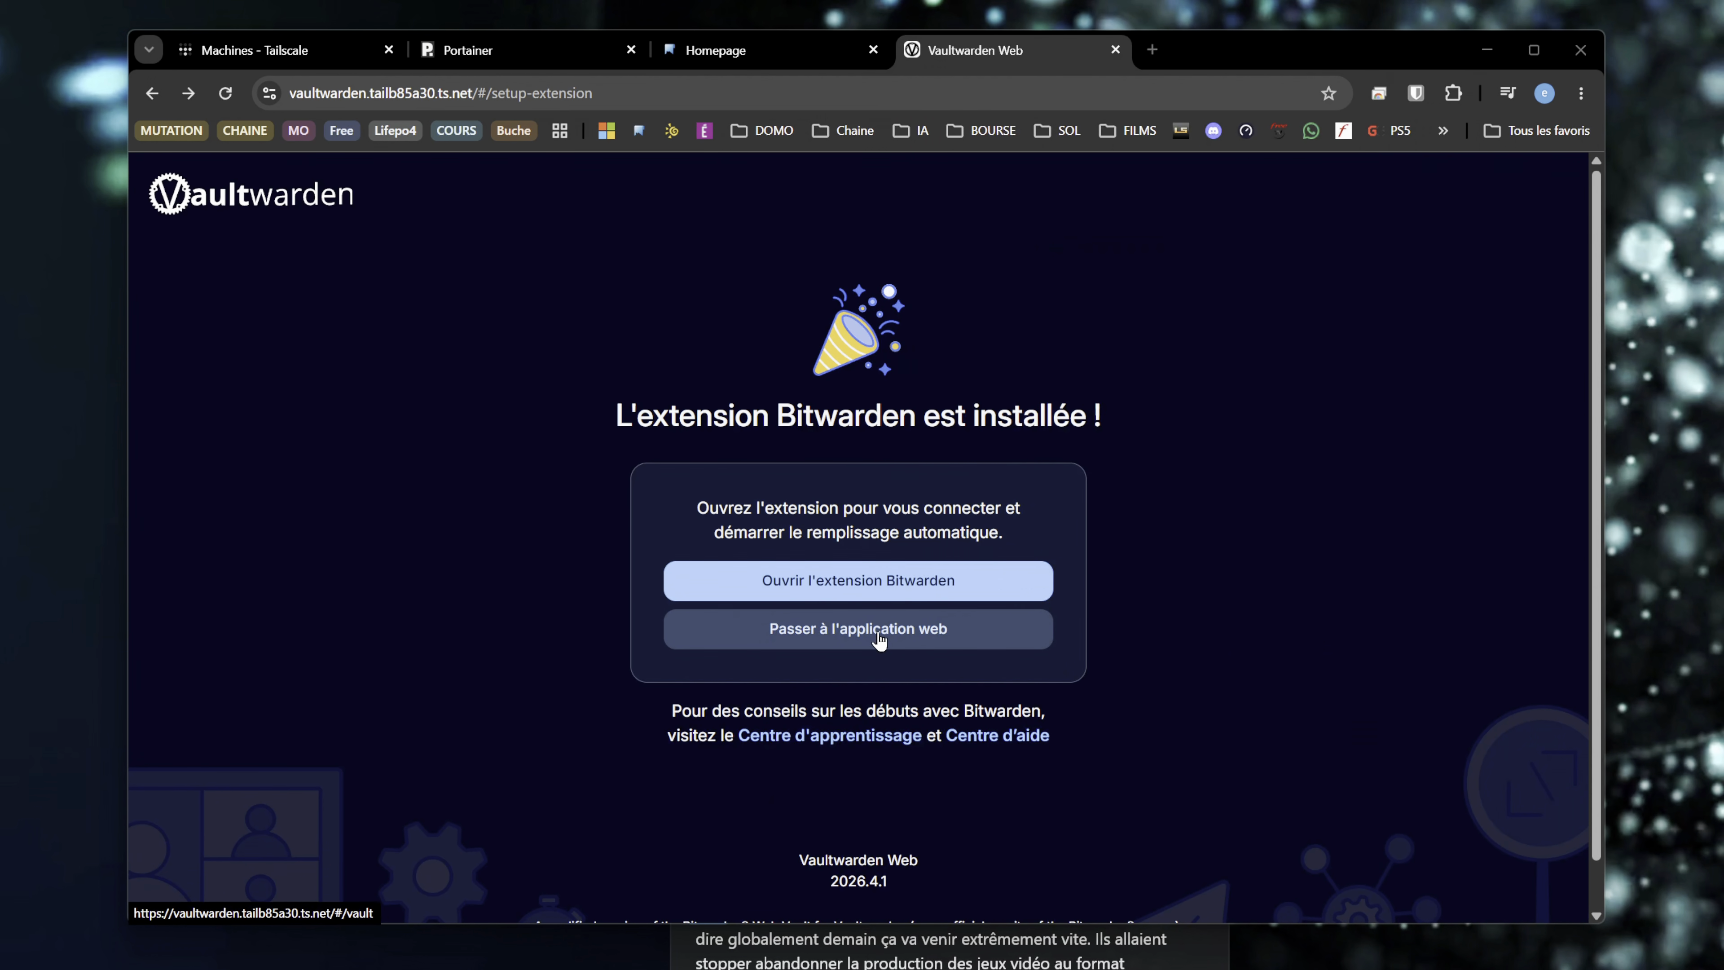
click(861, 633)
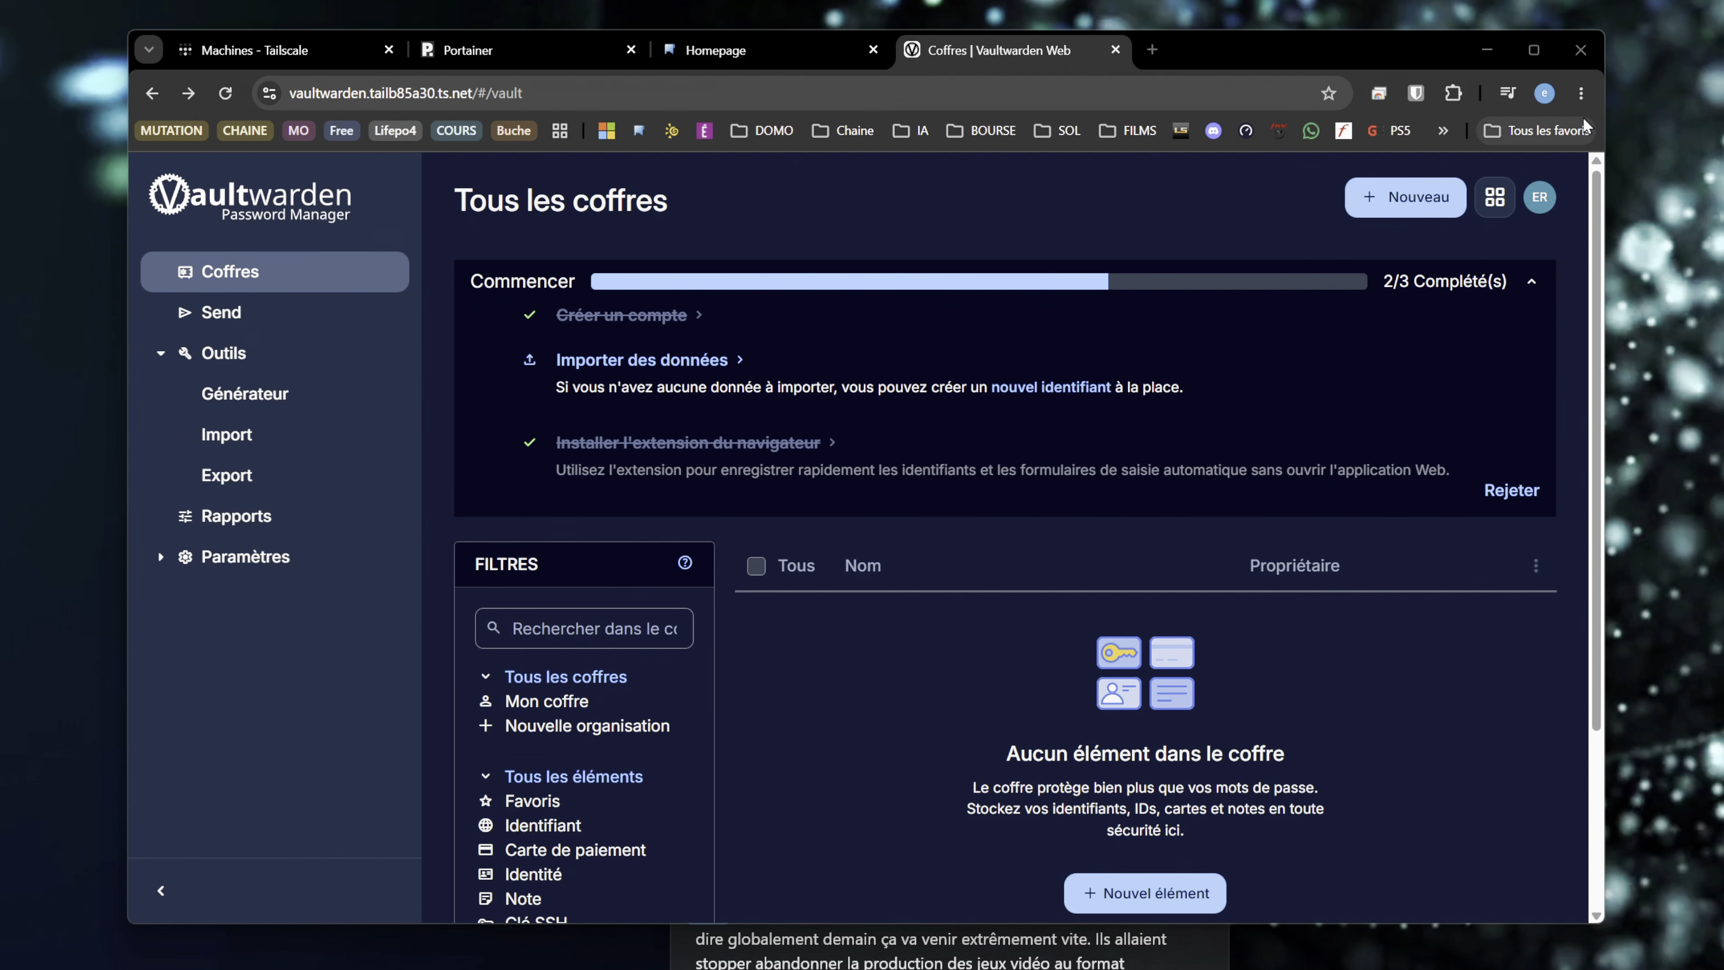
- Open the settings of Chrome's password manager and find the password export option
click(1583, 95)
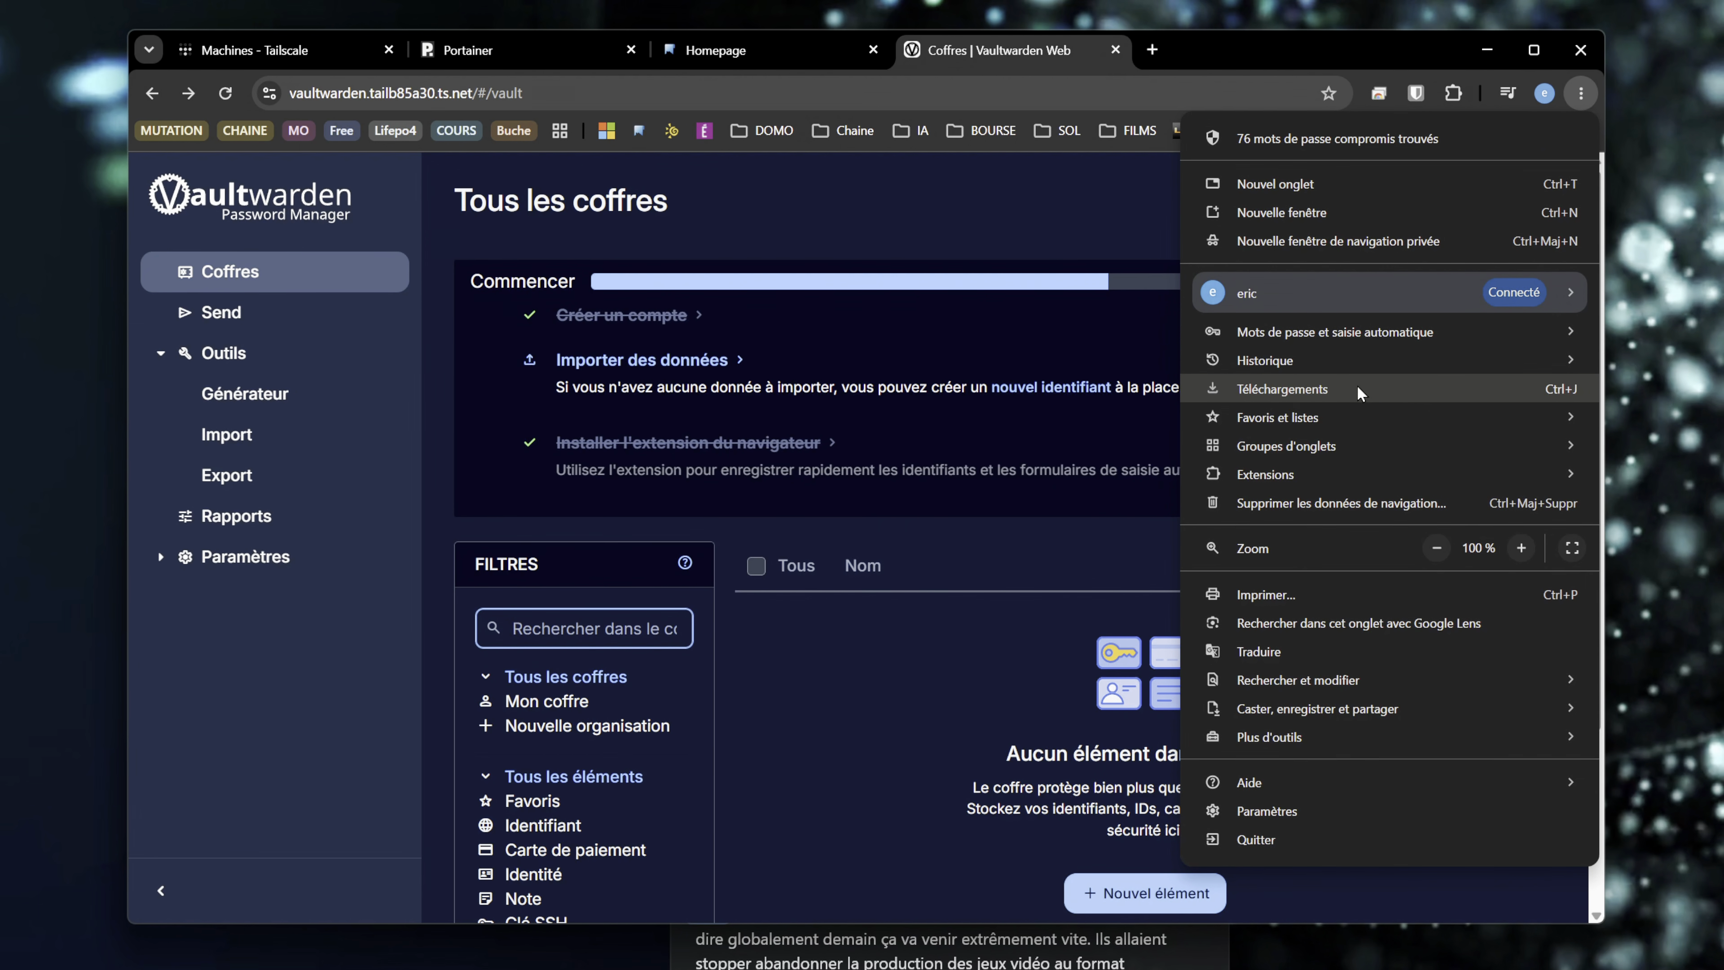
mouse_move(1366, 339)
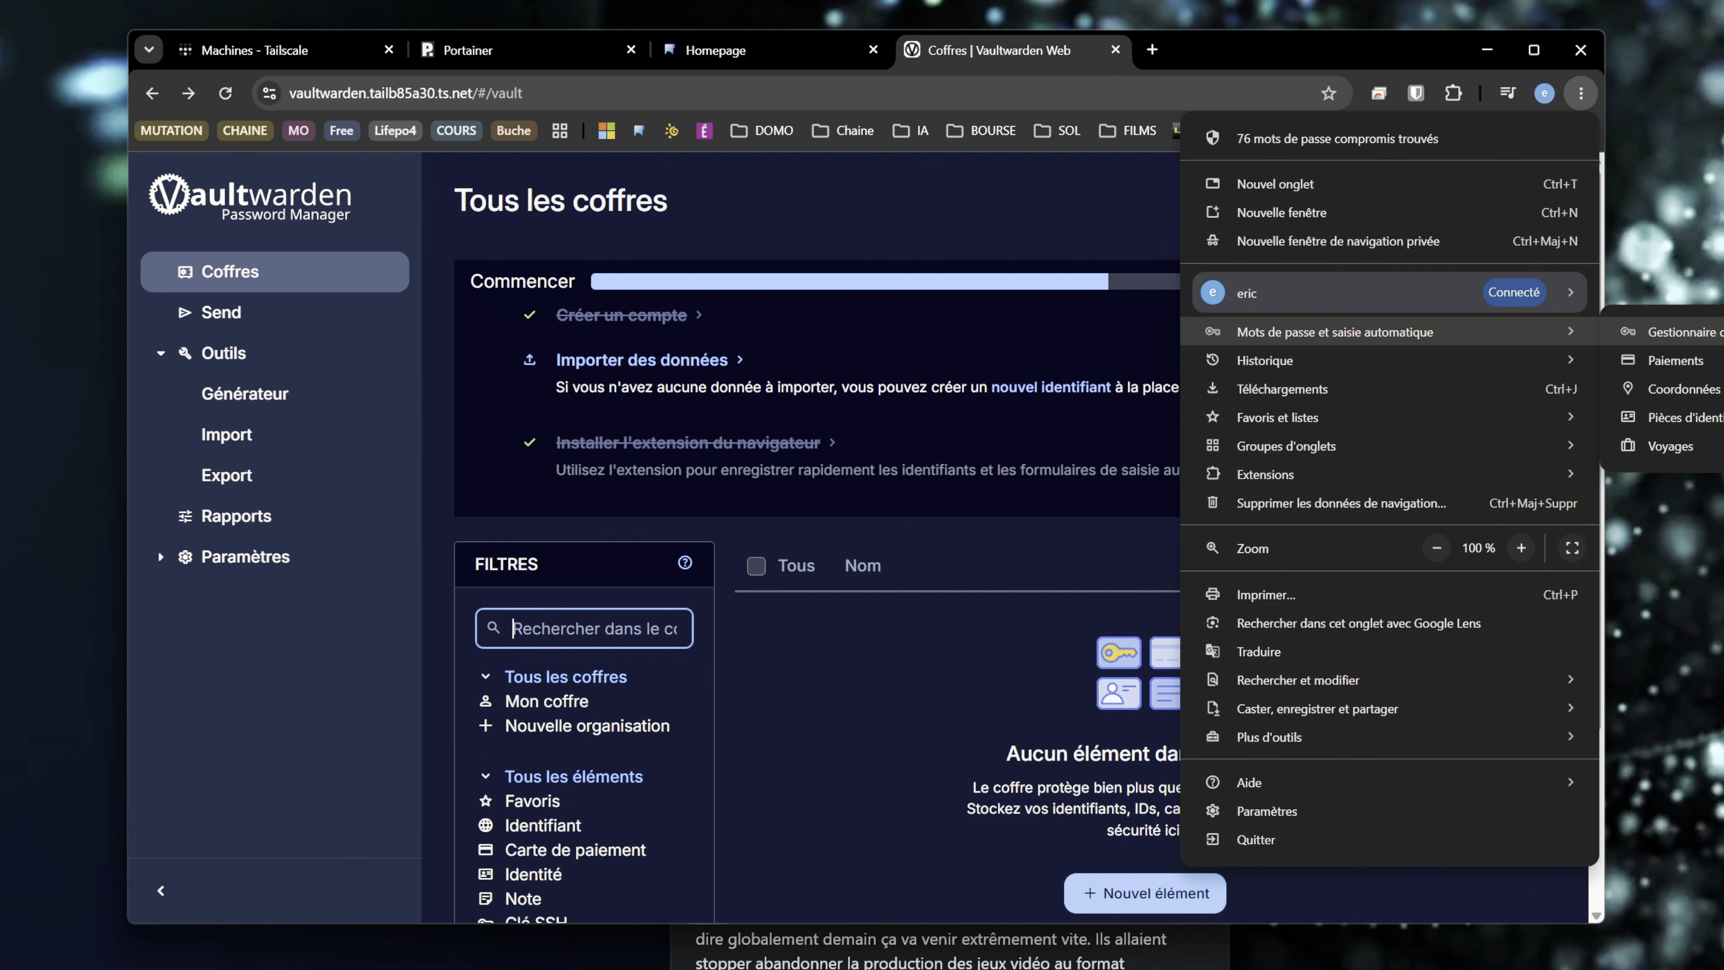
click(1670, 332)
click(365, 335)
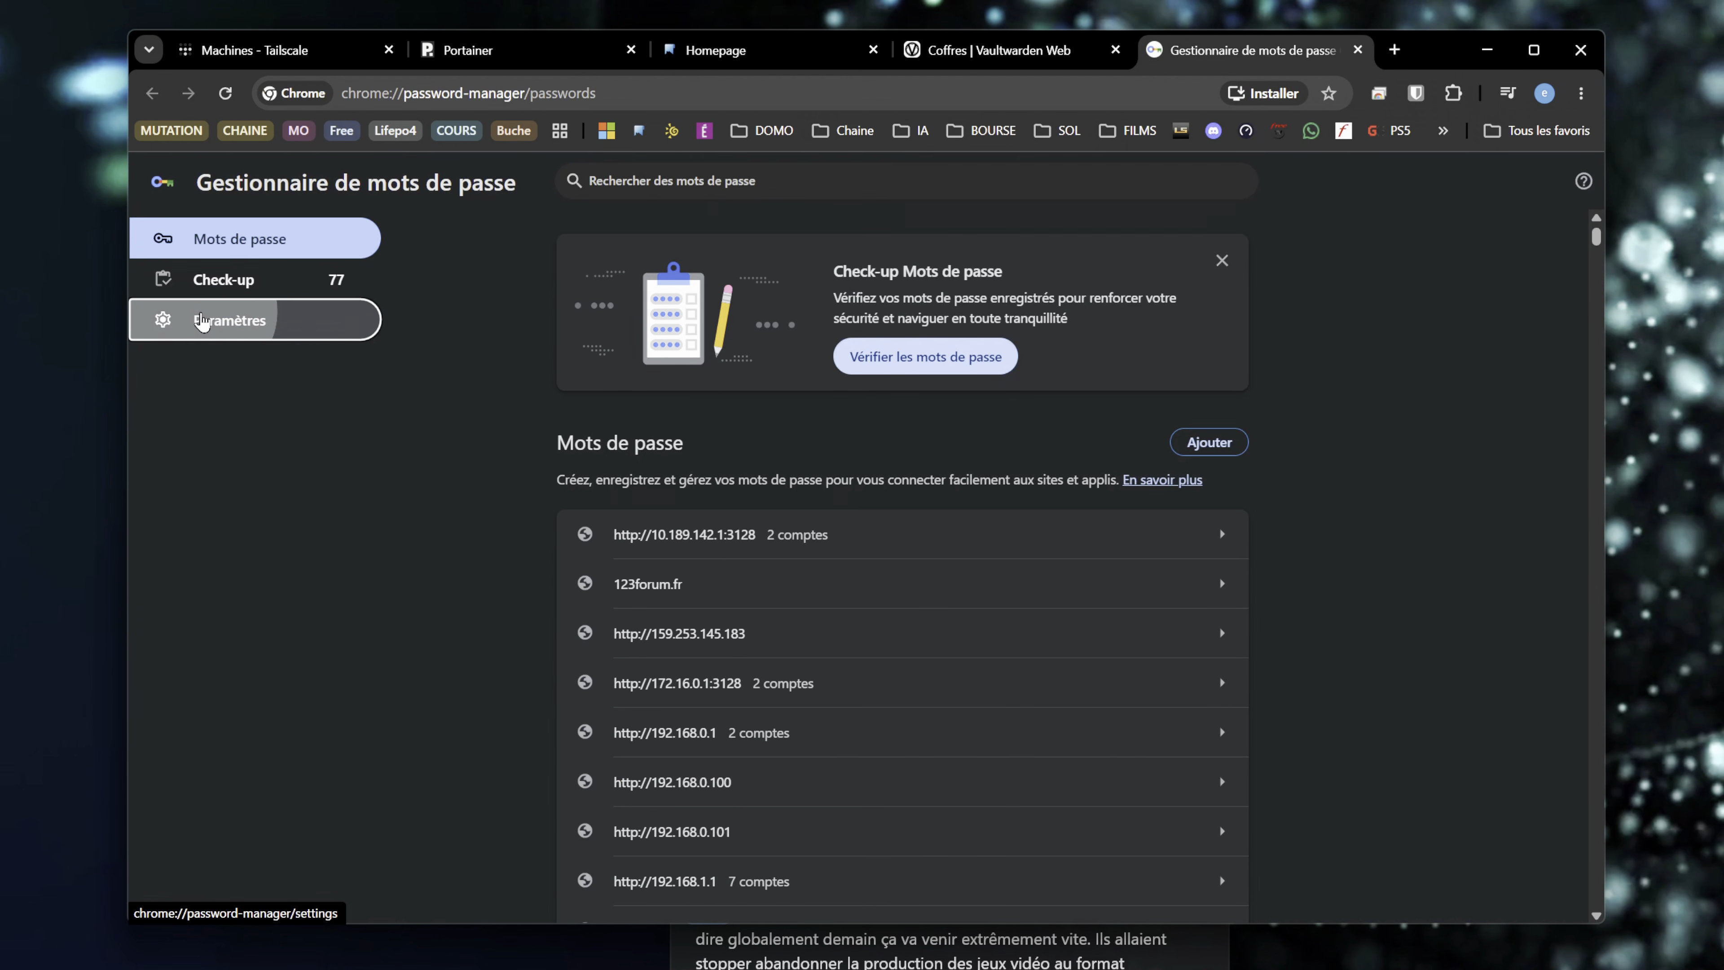
scroll(952, 528, down, 8)
scroll(951, 522, up, 8)
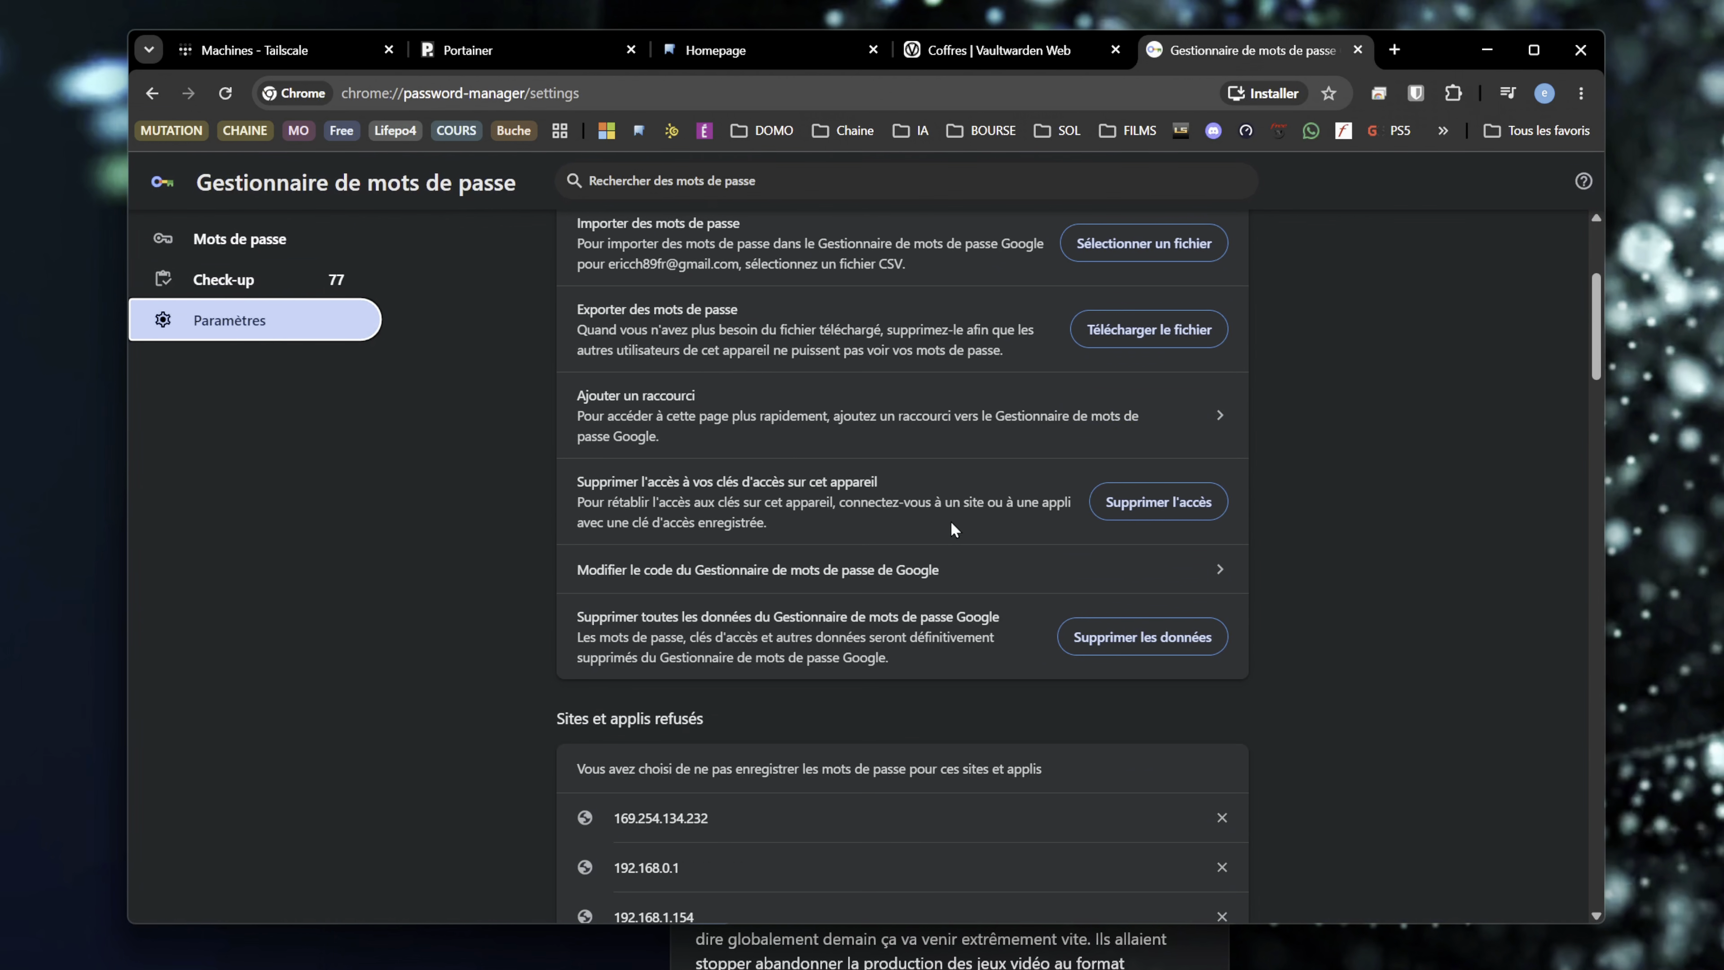
scroll(949, 521, down, 4)
scroll(950, 521, up, 3)
scroll(950, 520, up, 2)
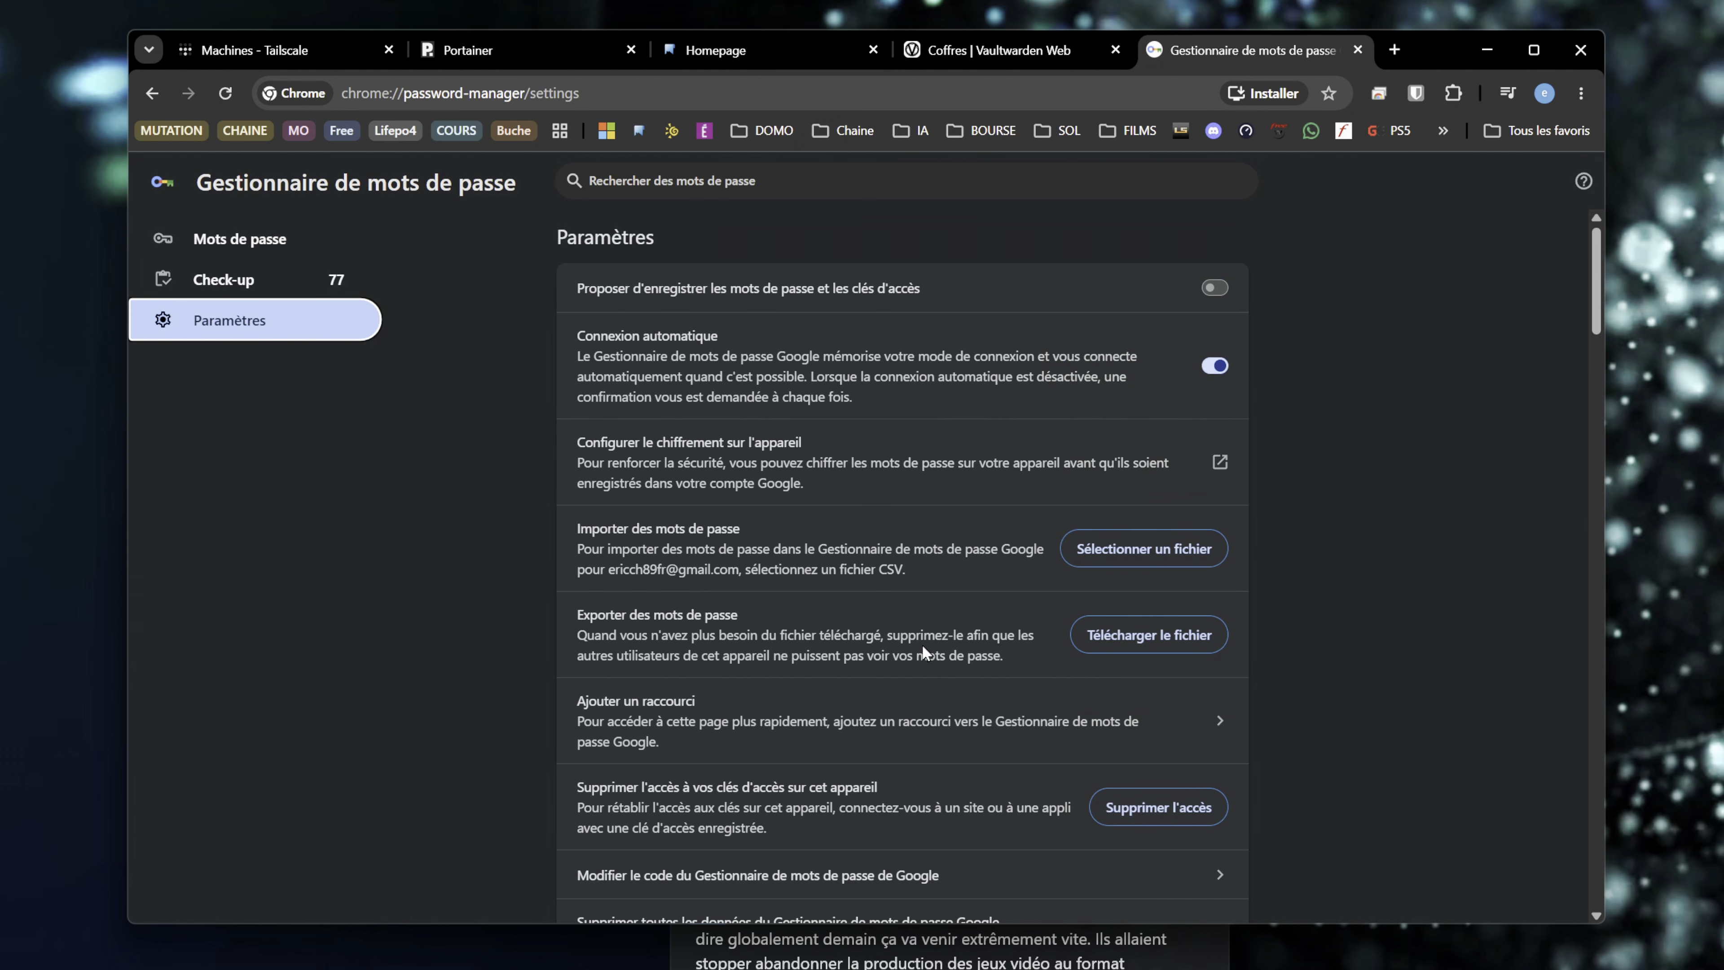
- Export Chrome's saved passwords to the Desktop as Mots de passe Chrome.csv
click(1147, 638)
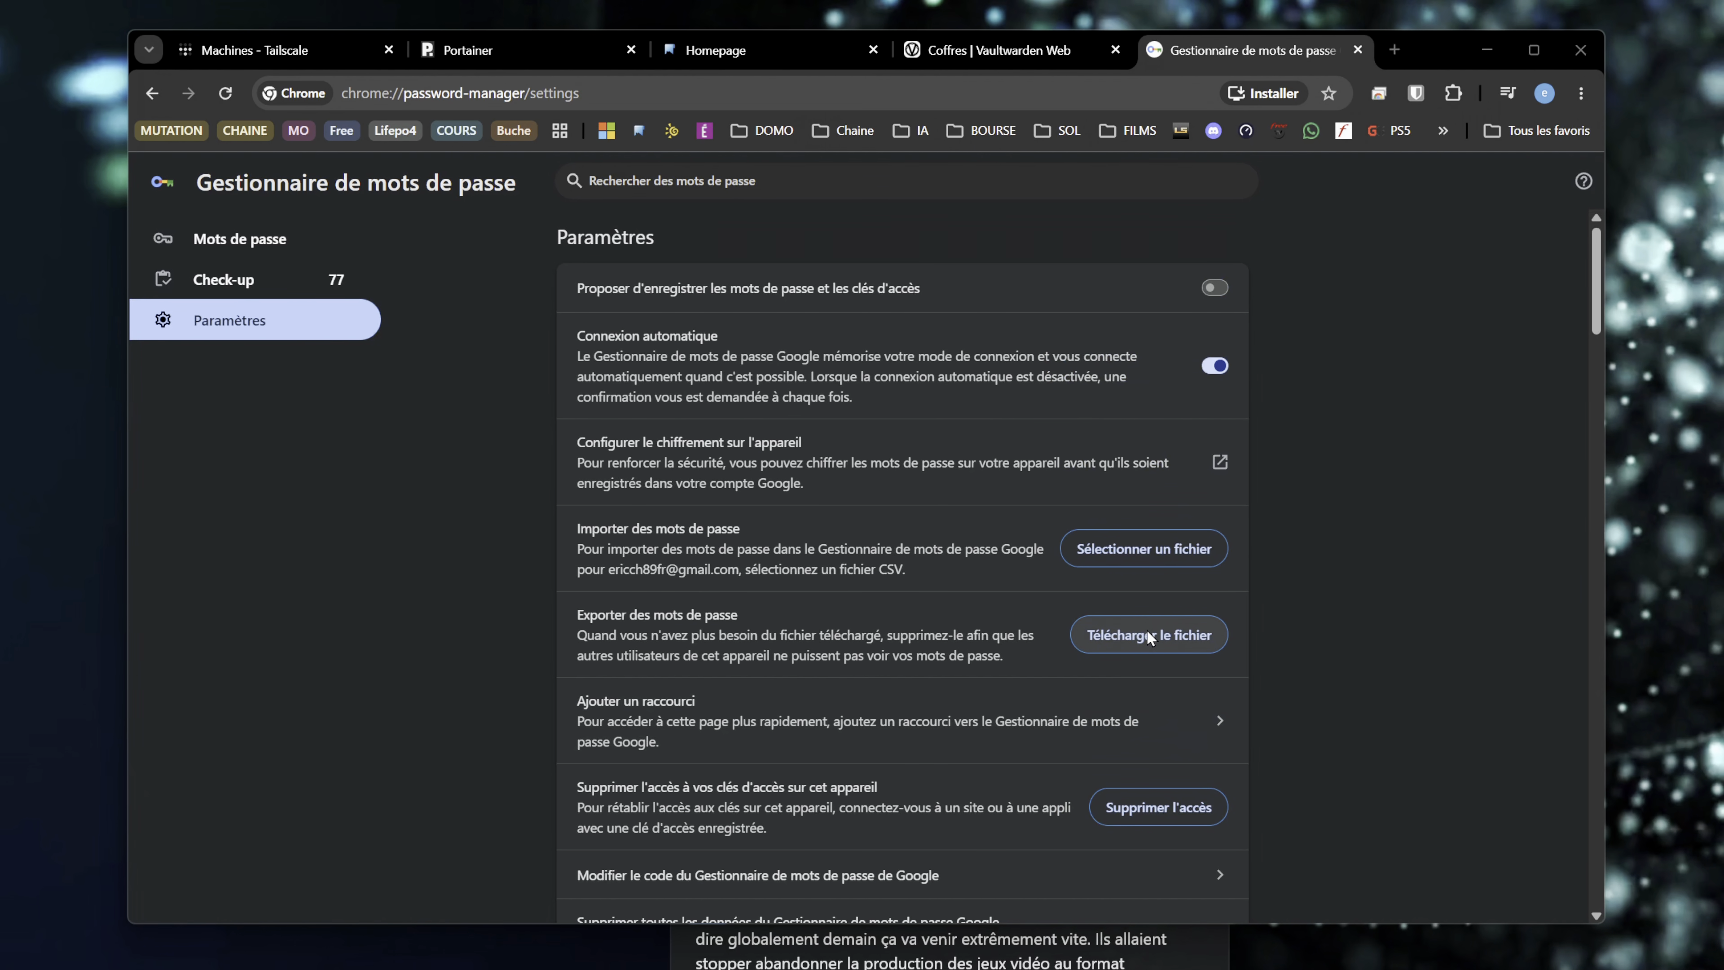
scroll(353, 369, up, 1)
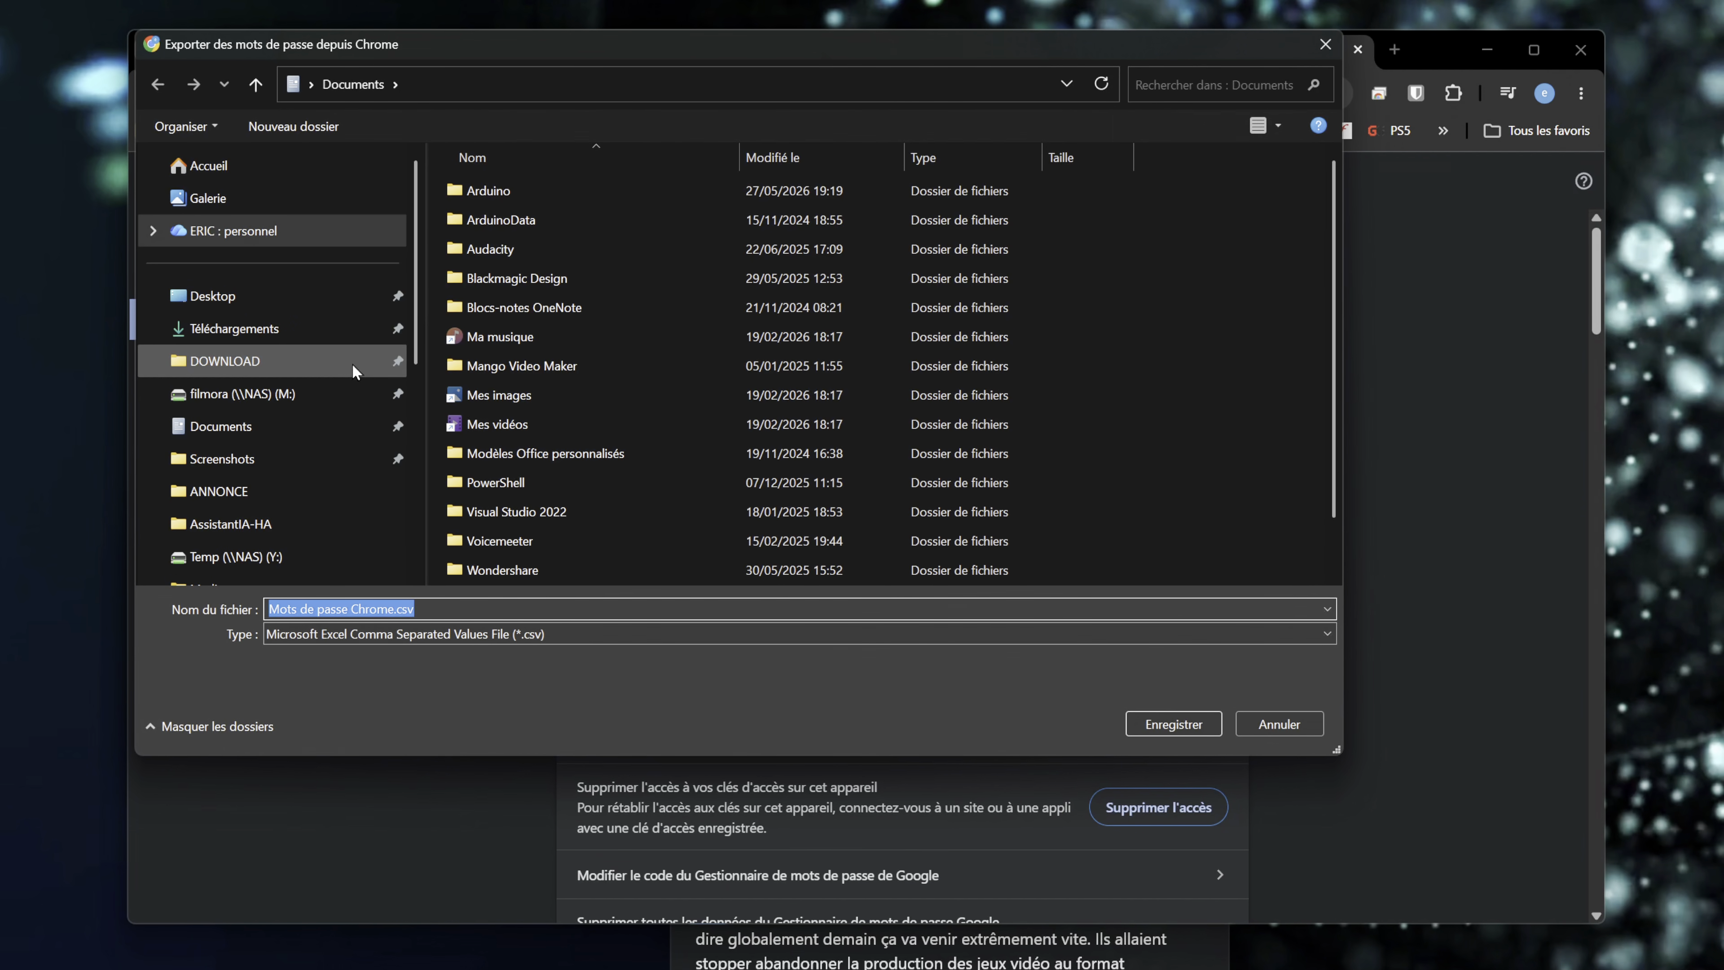
click(266, 291)
drag(883, 112, 972, 6)
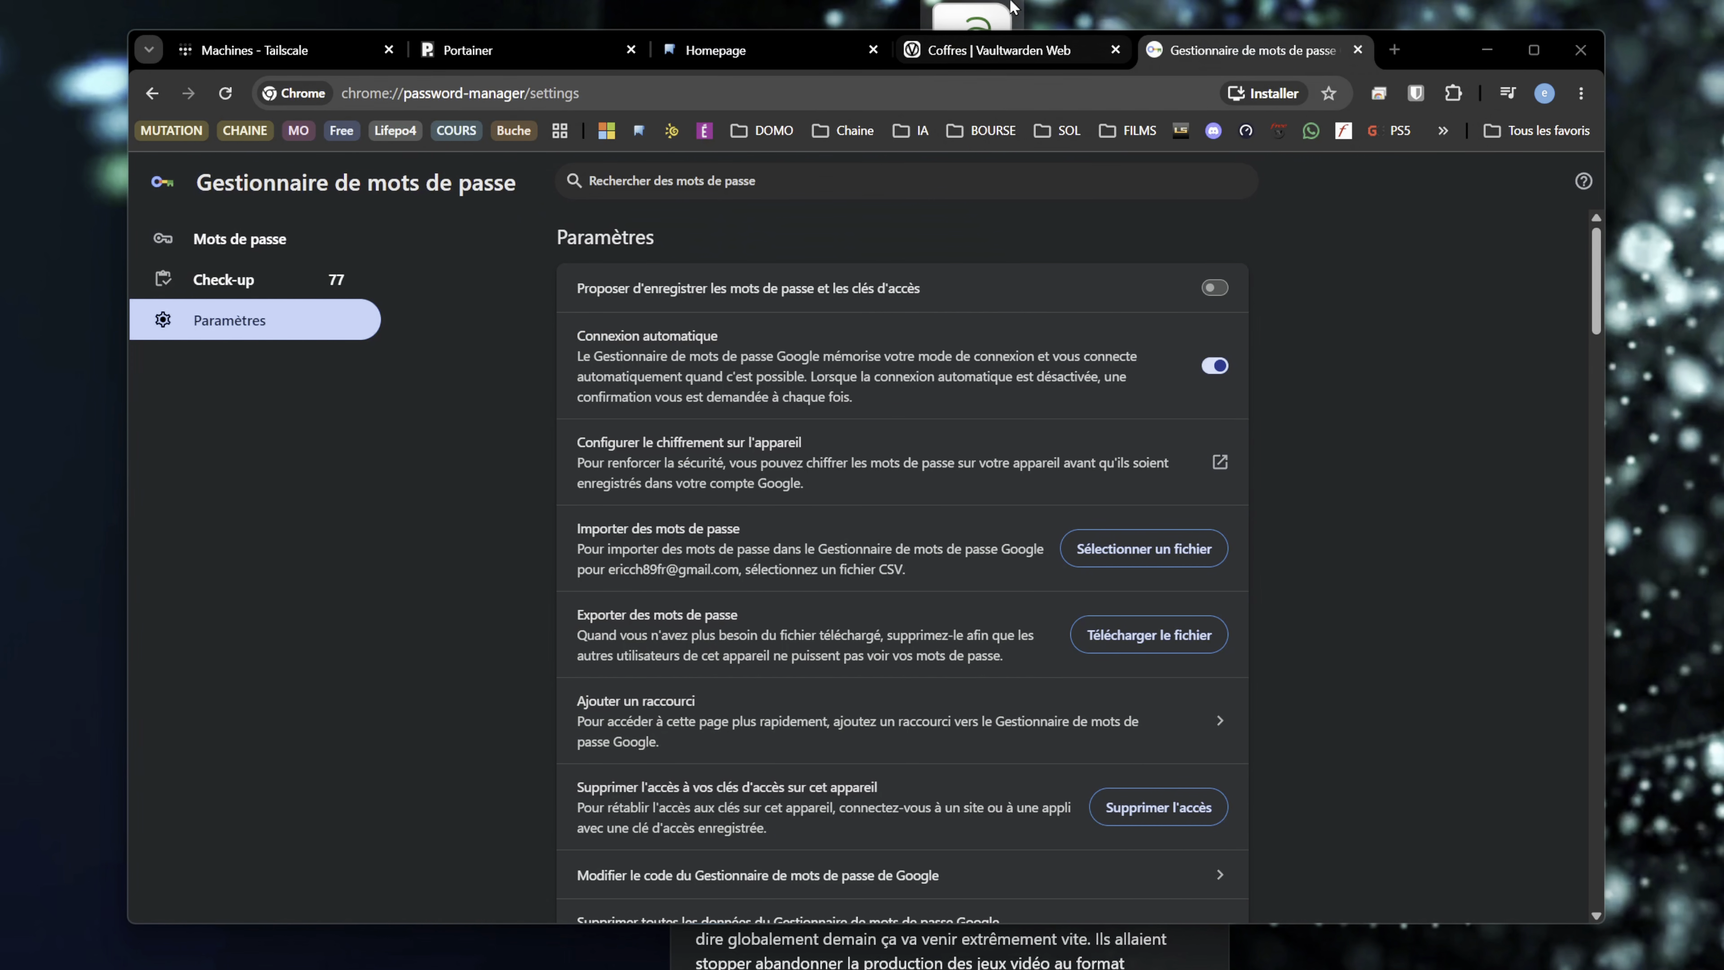
click(1332, 330)
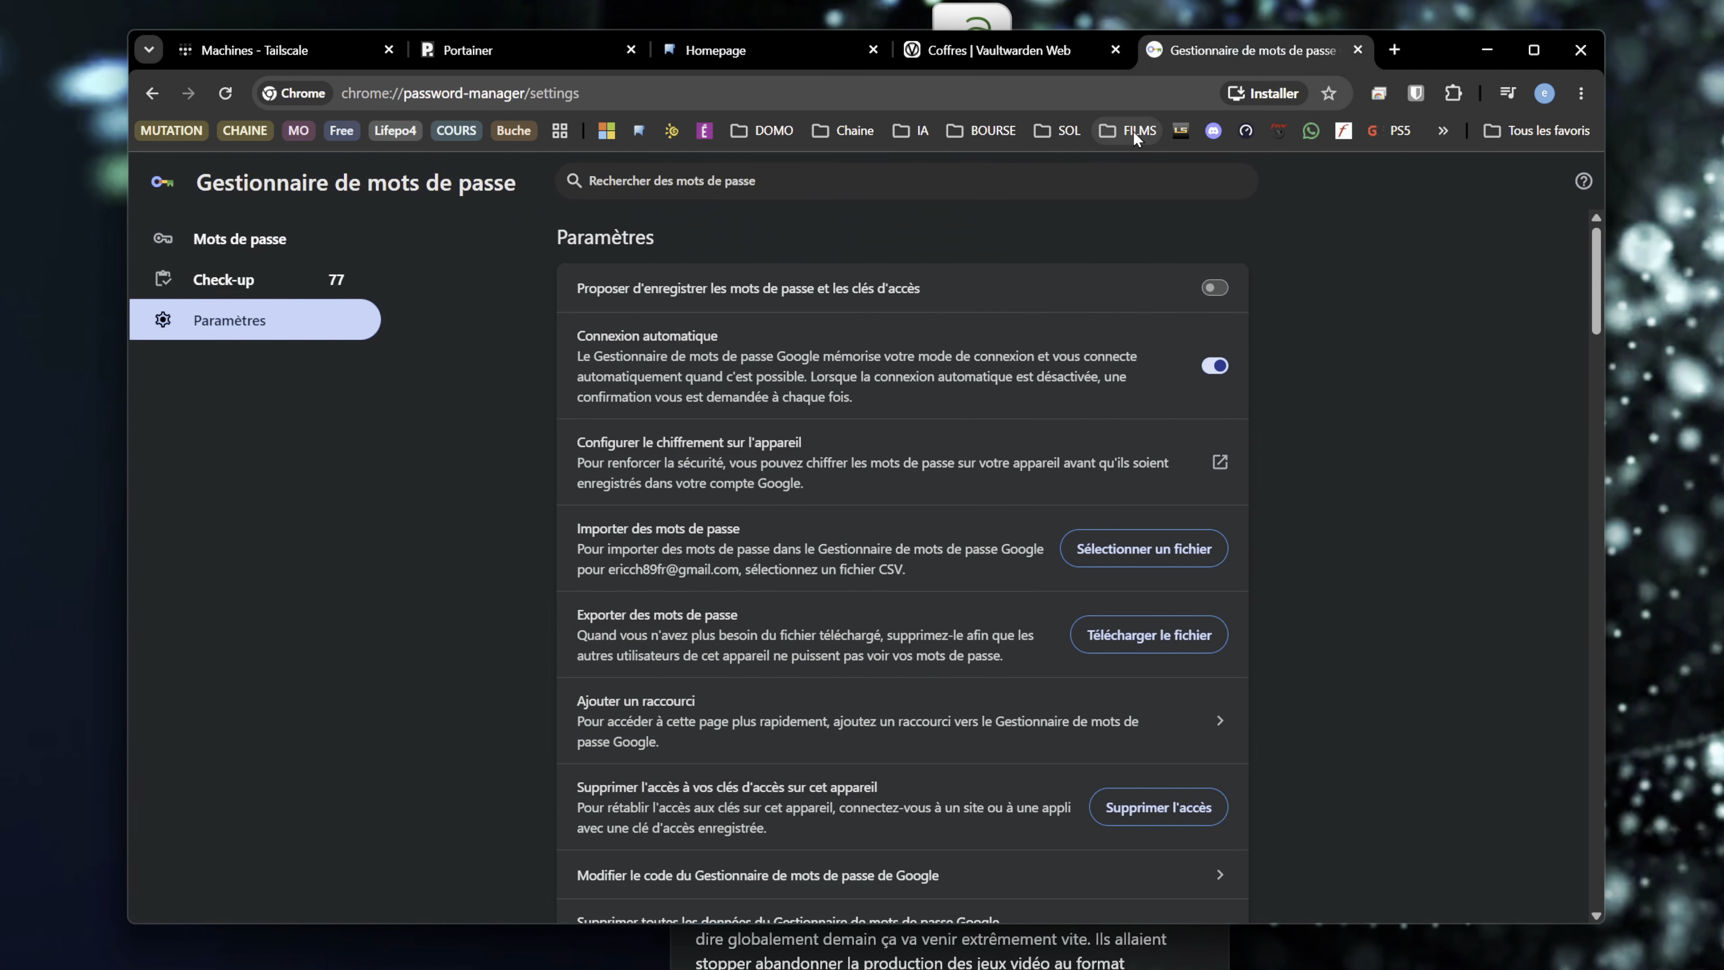
- Open the data import page in Vaultwarden and set the file format to Chrome
click(1002, 44)
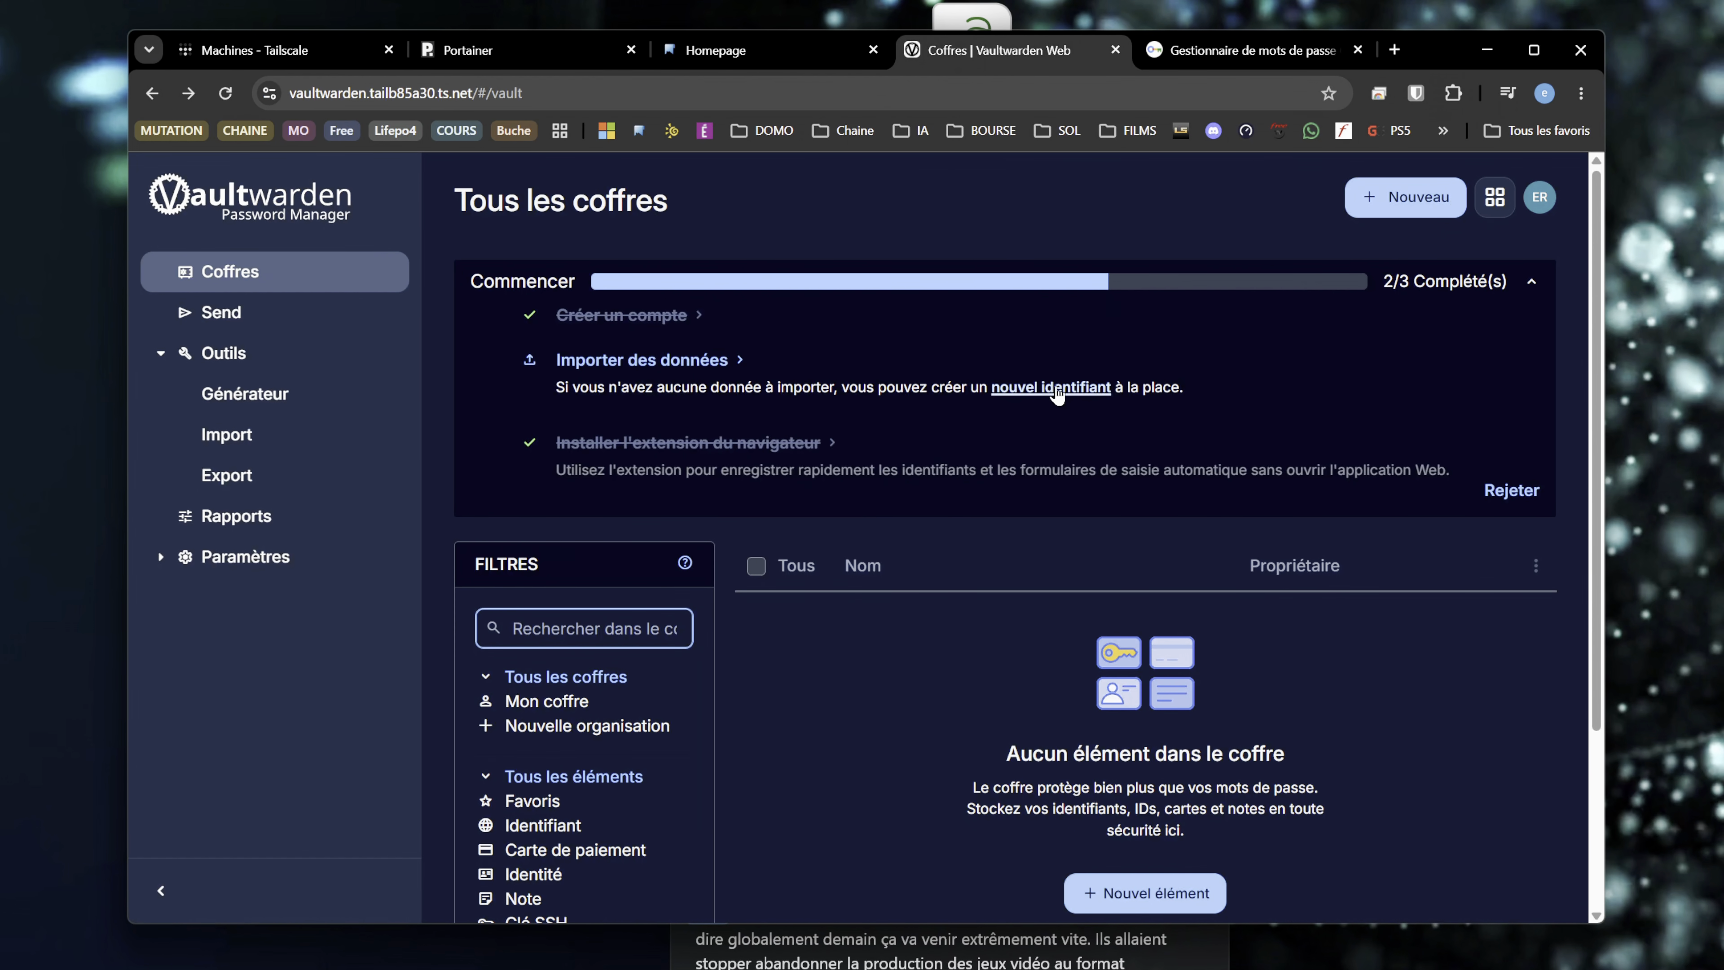
click(687, 370)
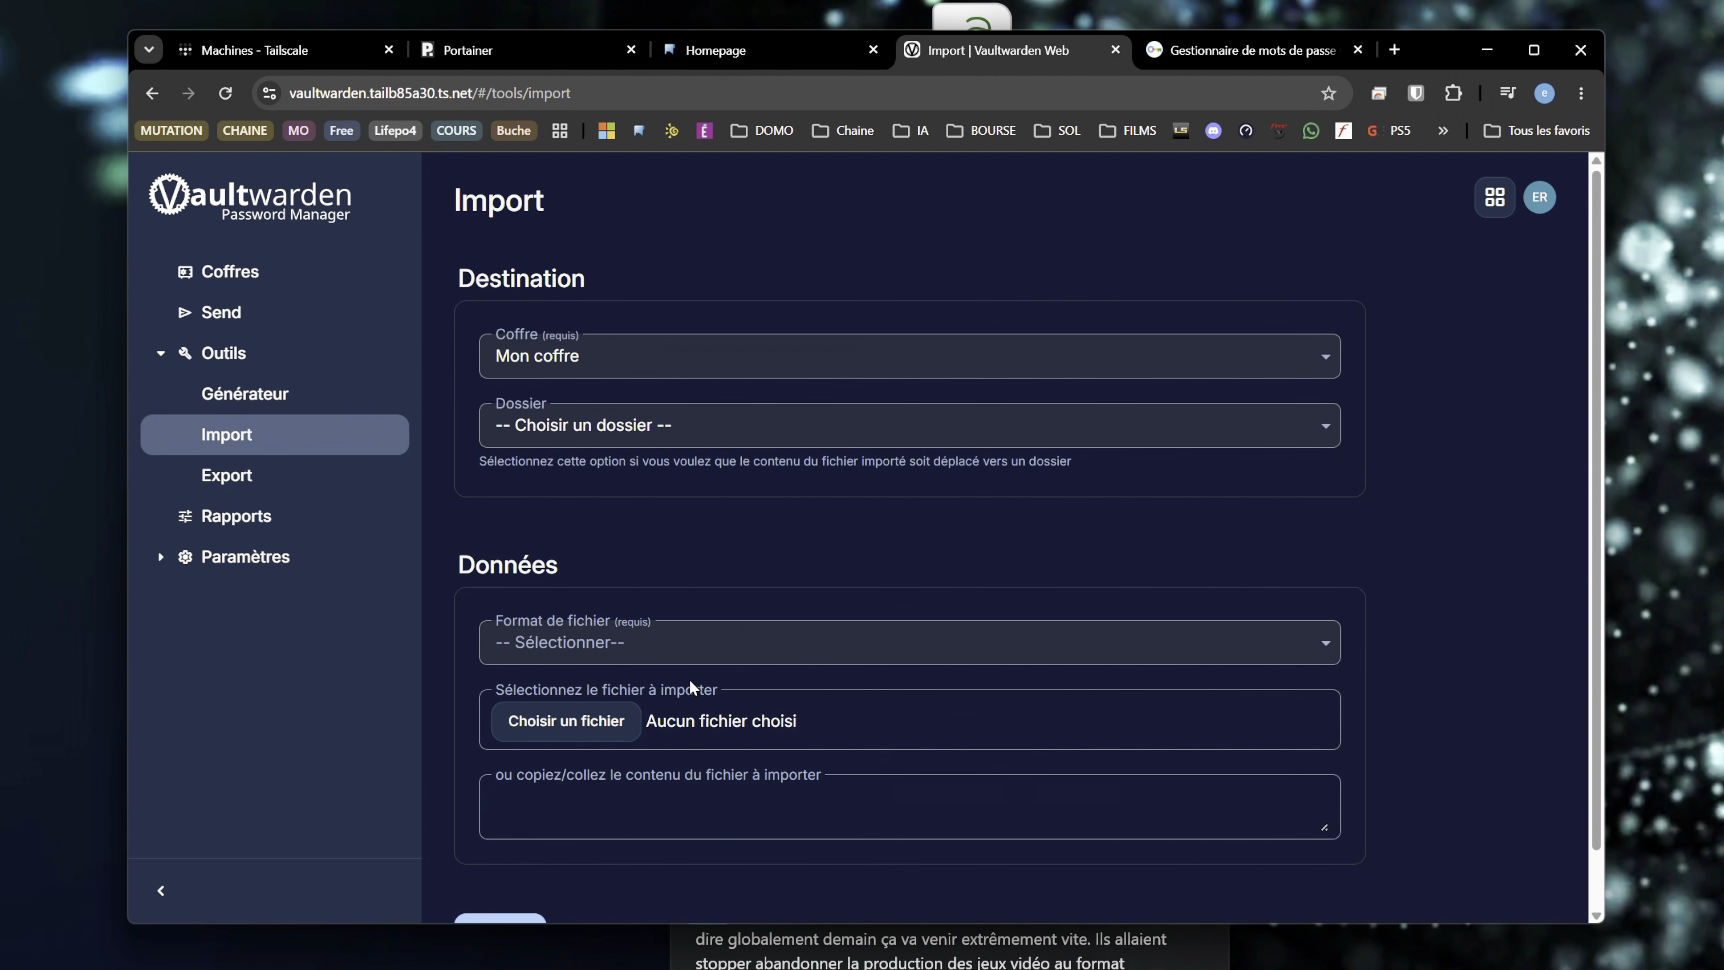
click(692, 654)
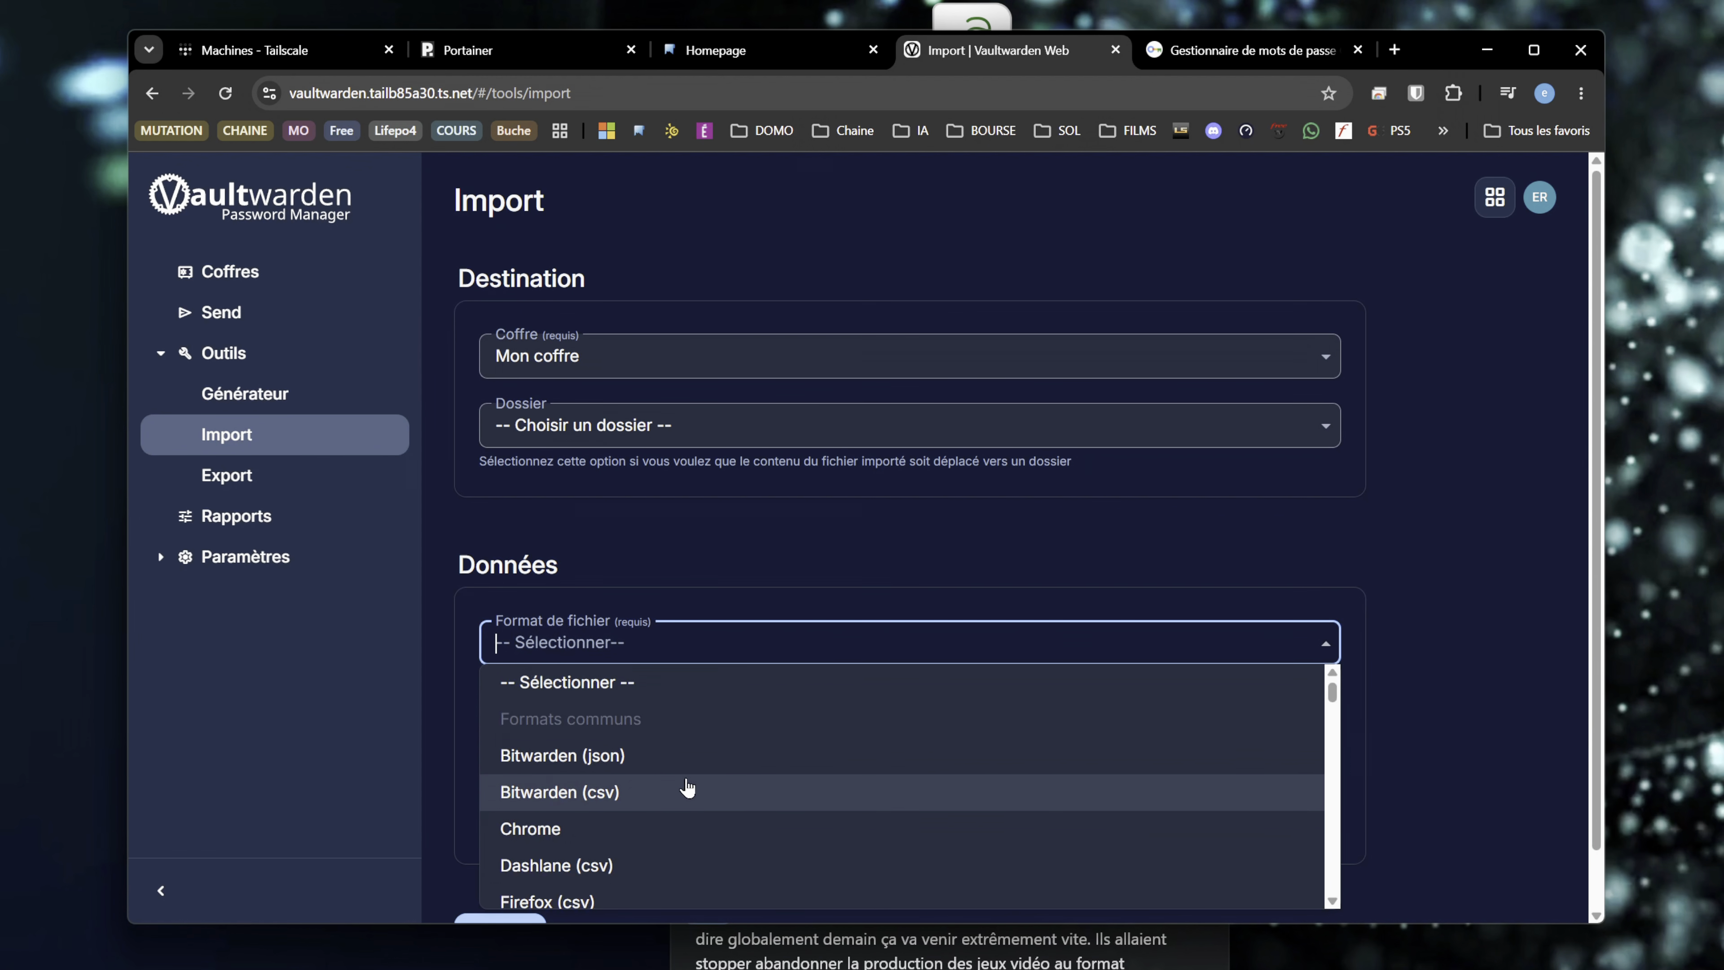
click(669, 832)
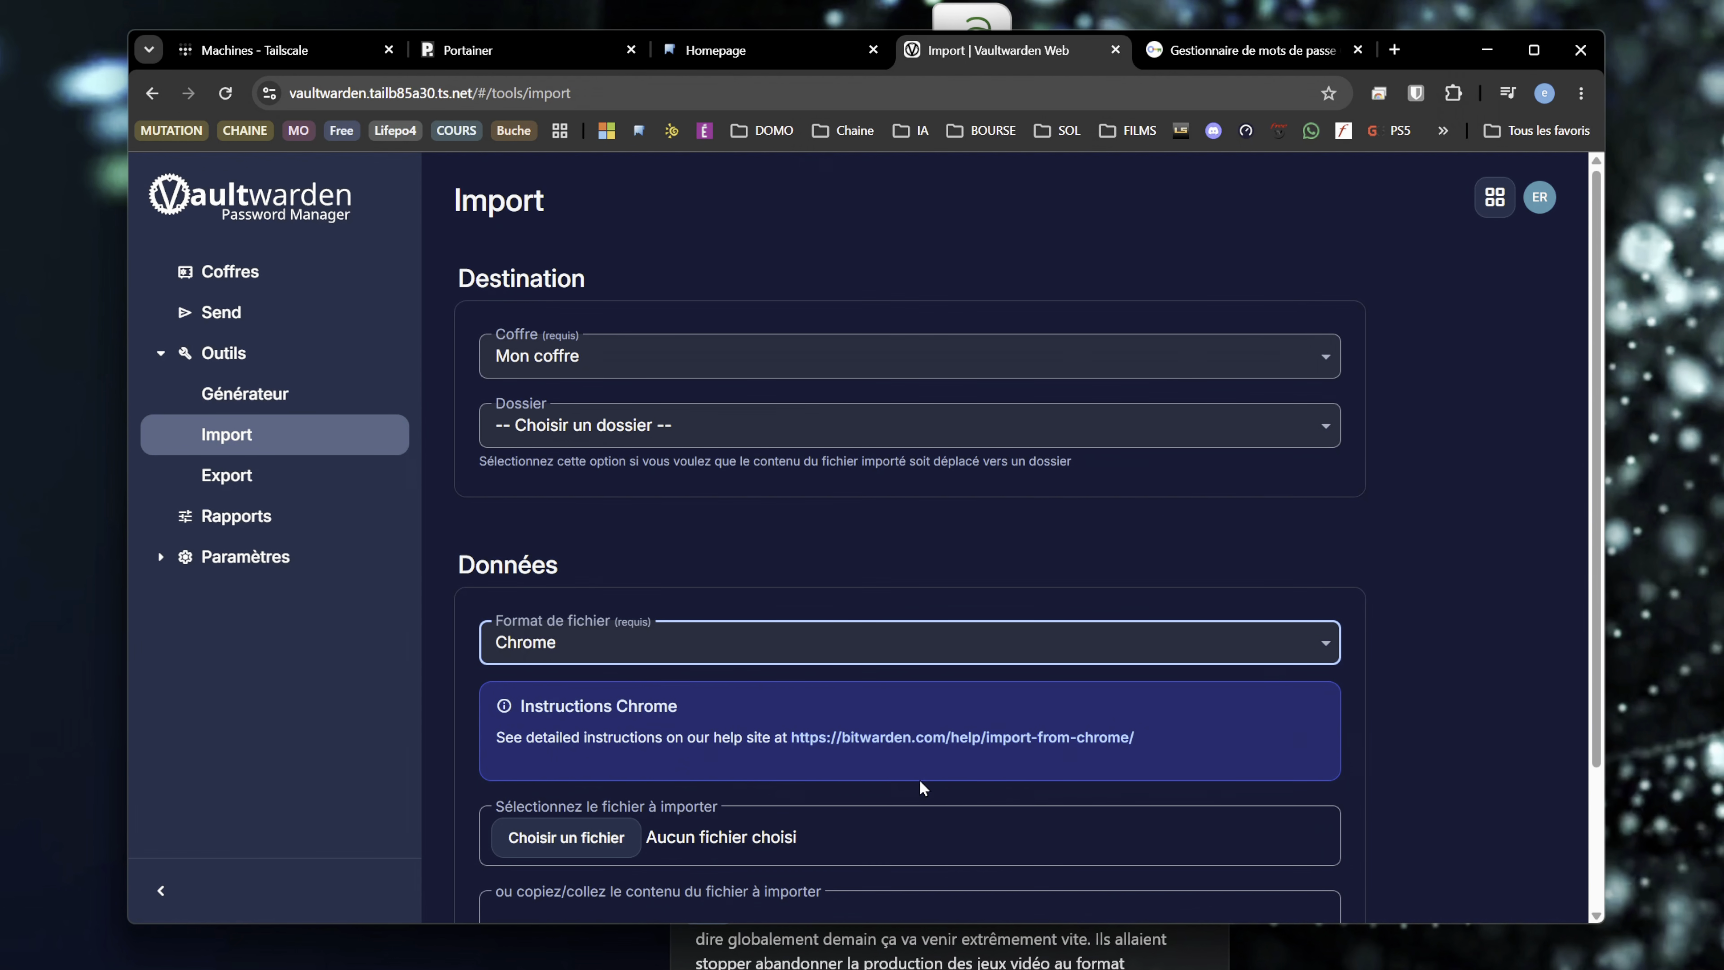
- Import Mots de passe Chrome.csv from the Desktop into Mon coffre
scroll(922, 788, down, 3)
click(568, 659)
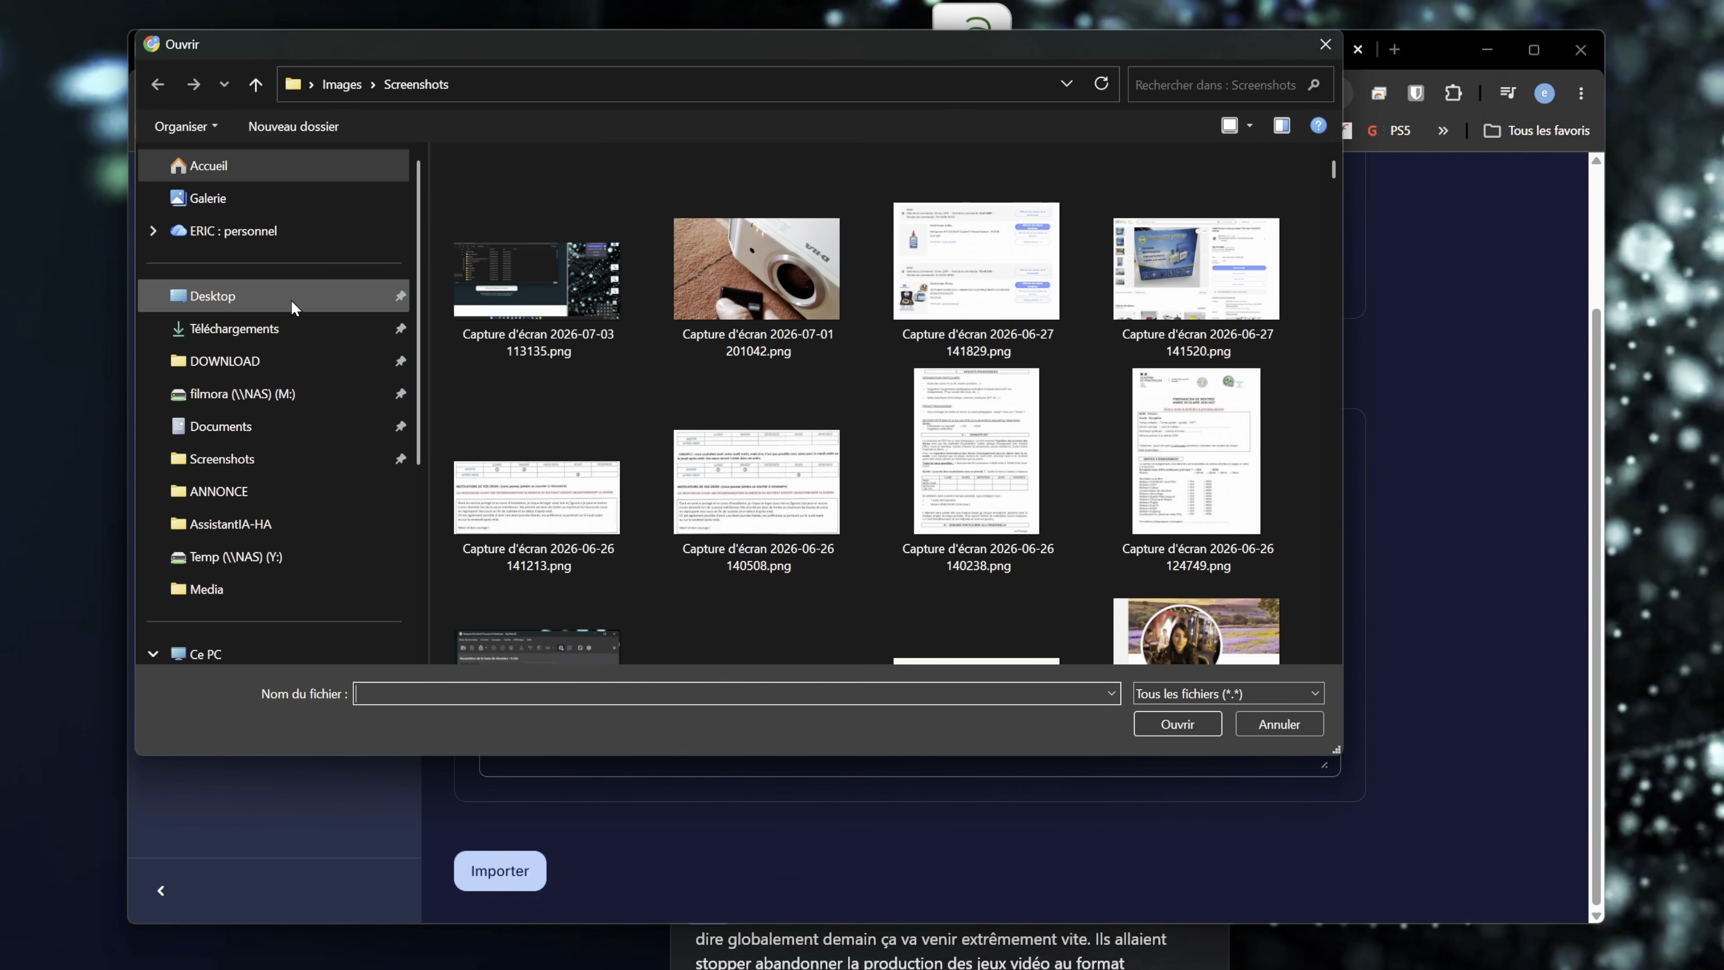
click(272, 296)
click(570, 254)
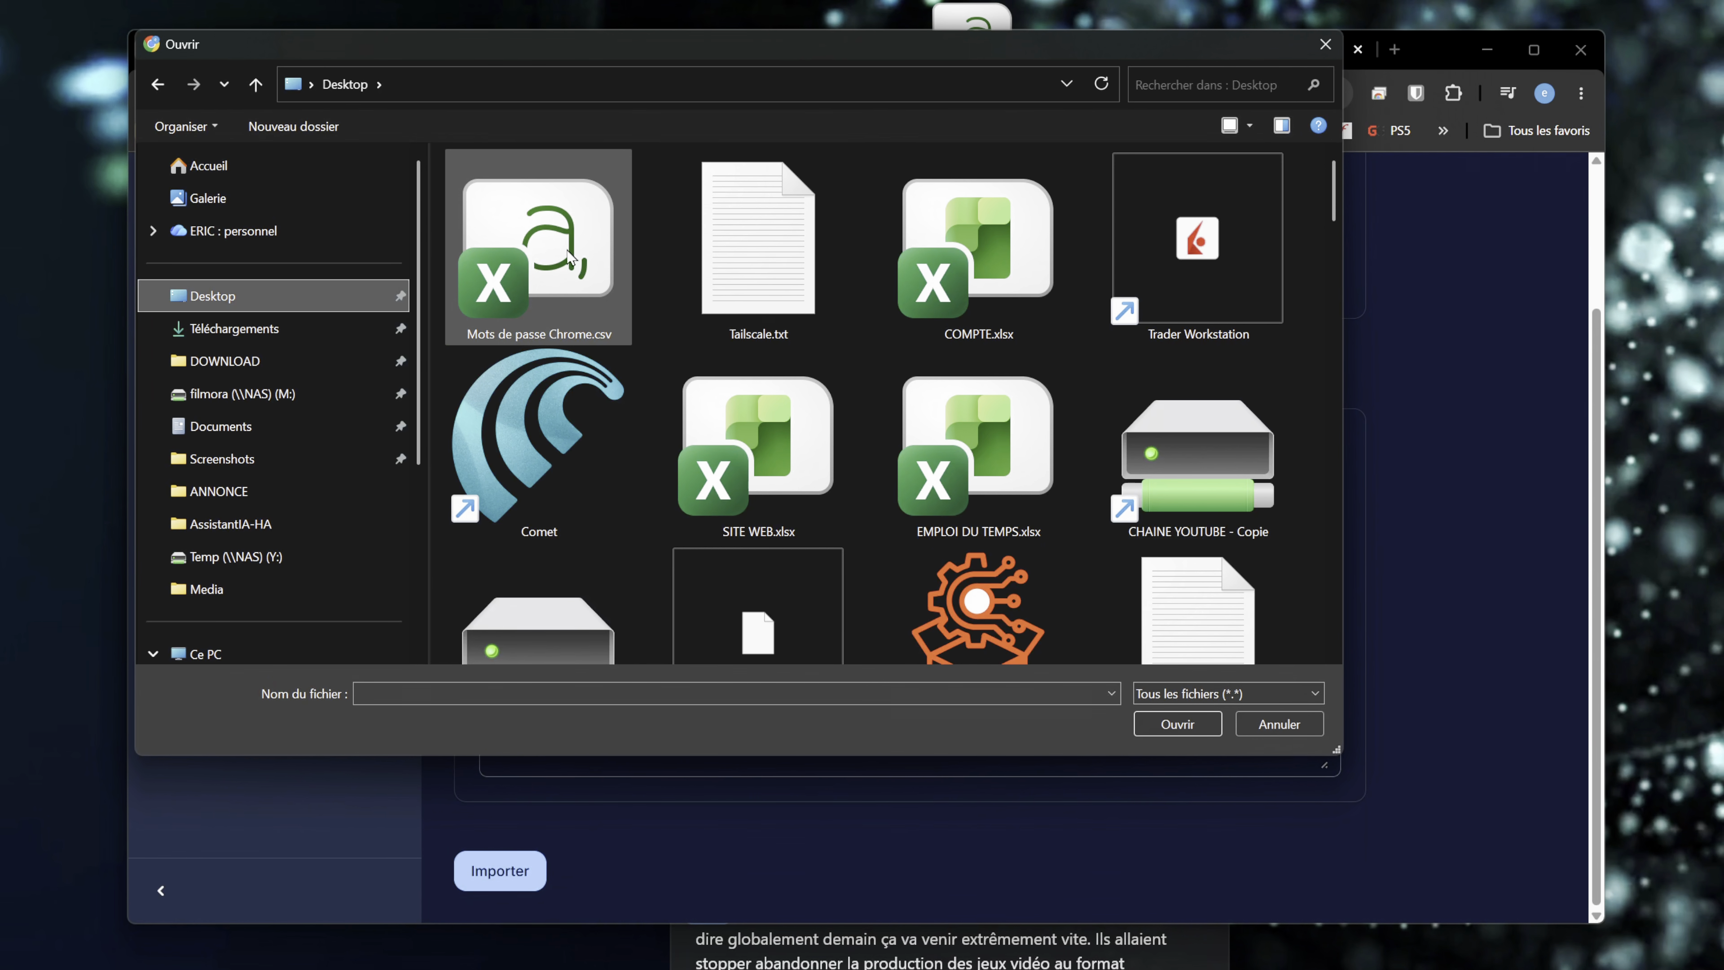
double_click(533, 218)
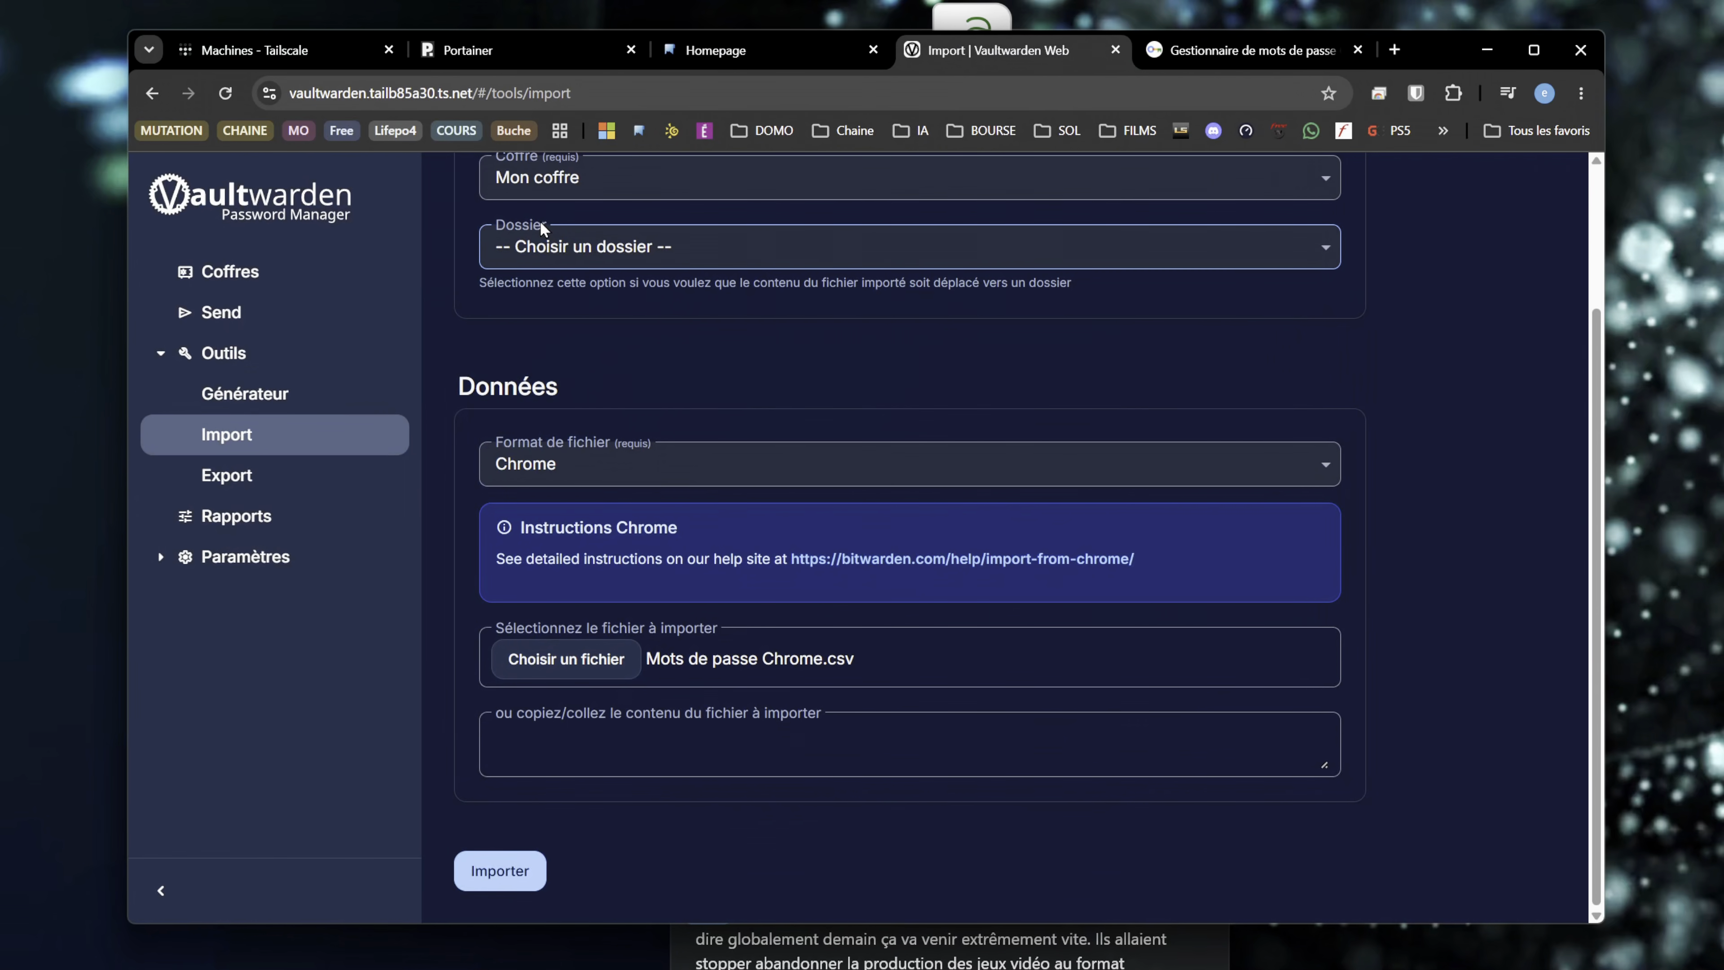
click(500, 870)
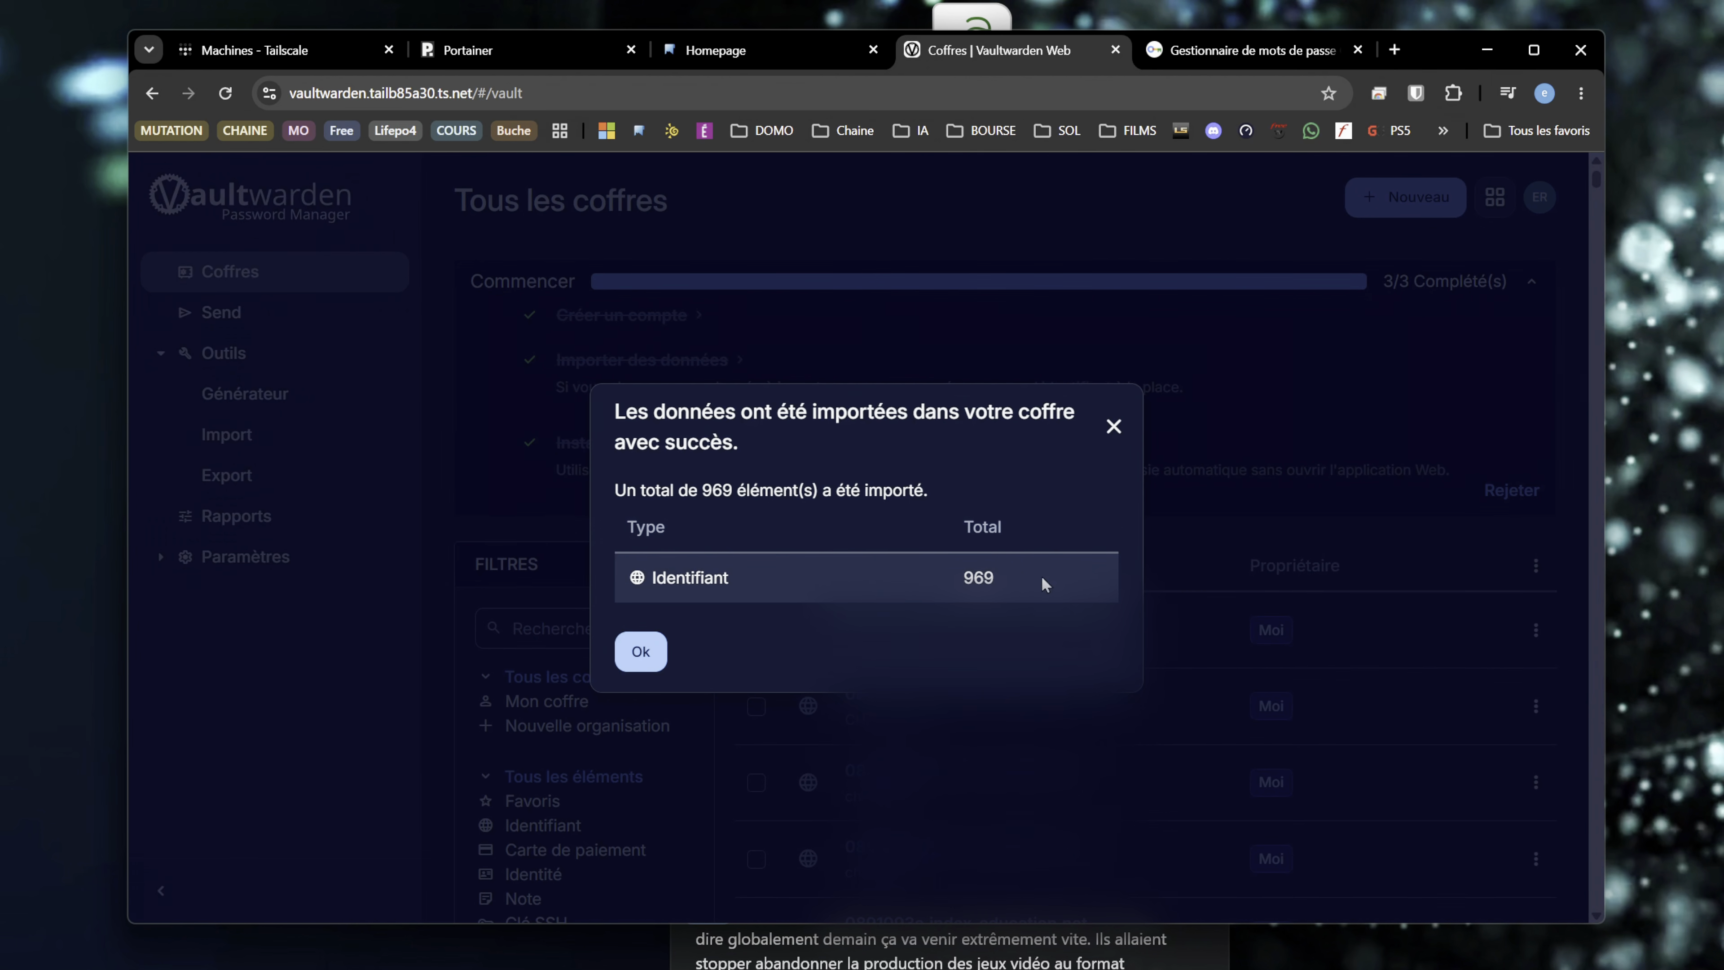
click(650, 656)
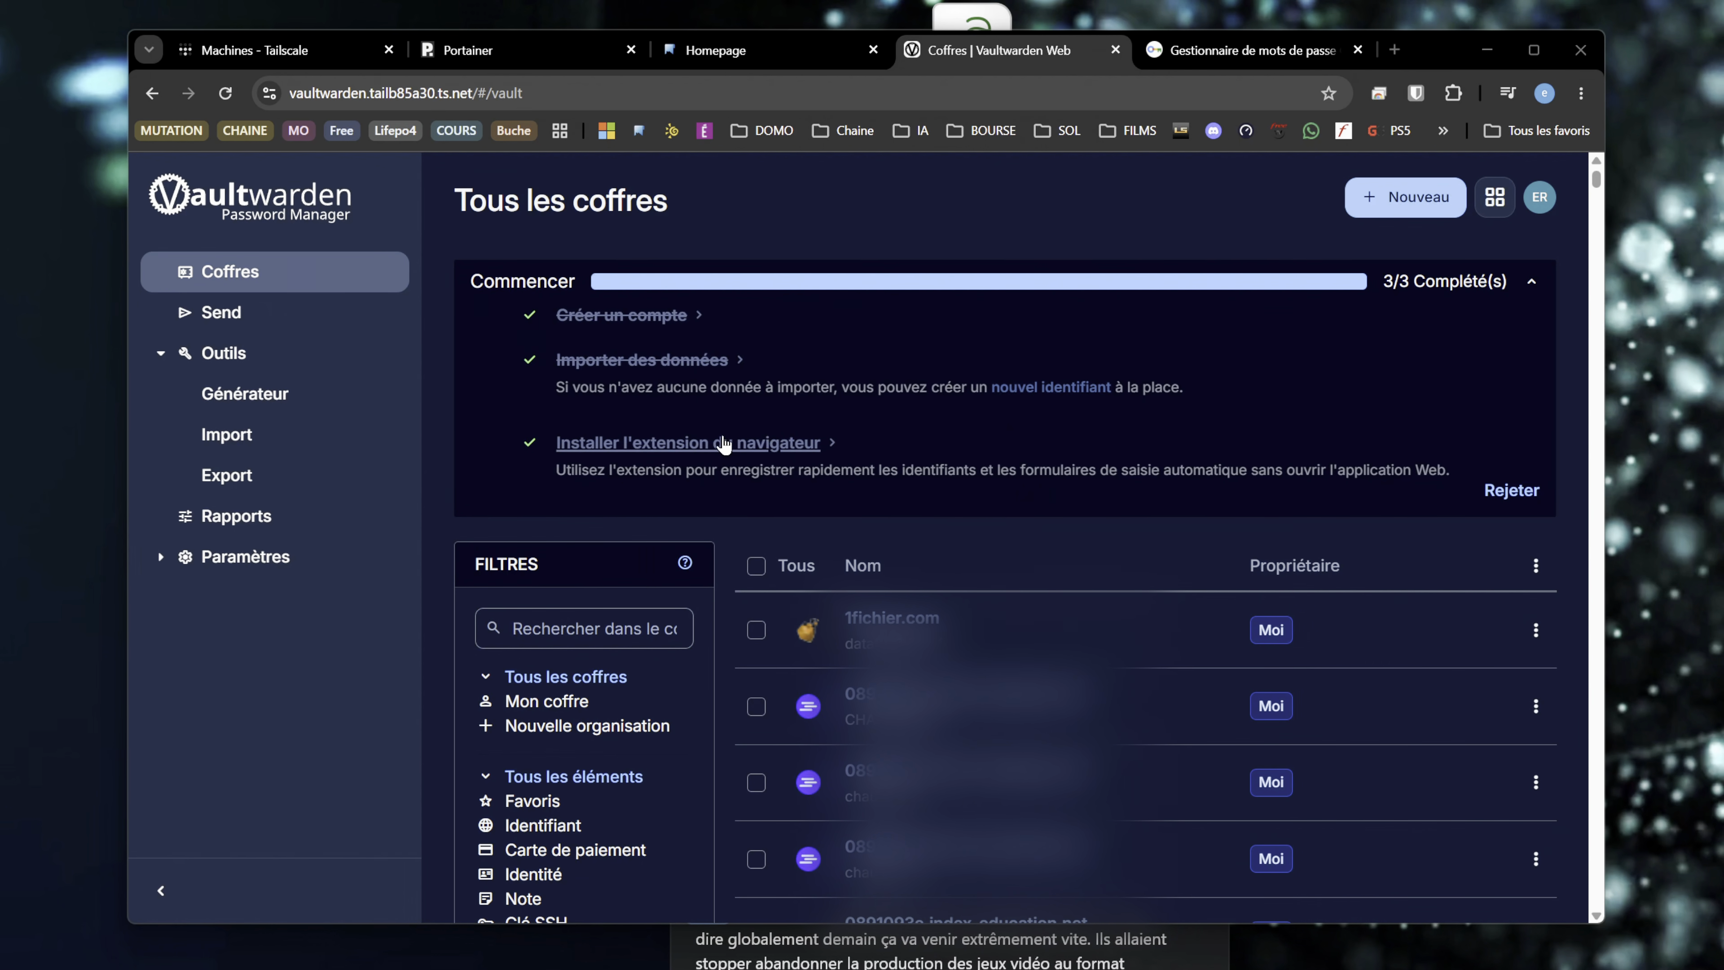
- Install the Bitwarden password manager extension in Chrome from the Chrome Web Store
click(708, 459)
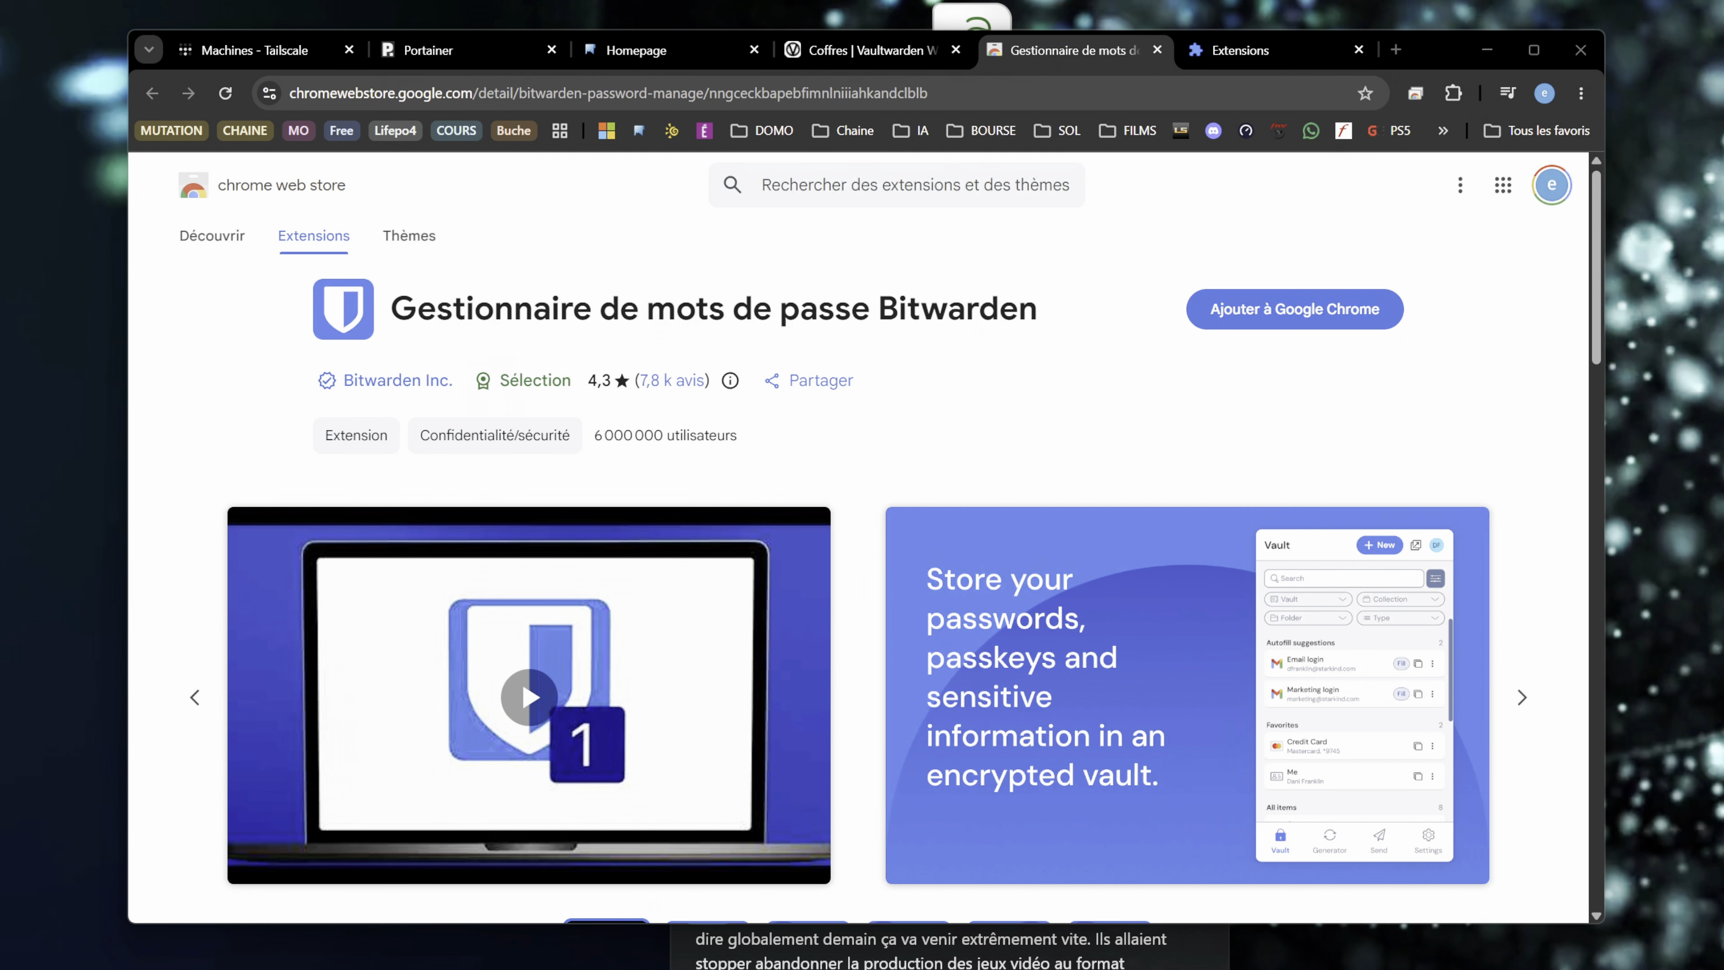
click(1207, 309)
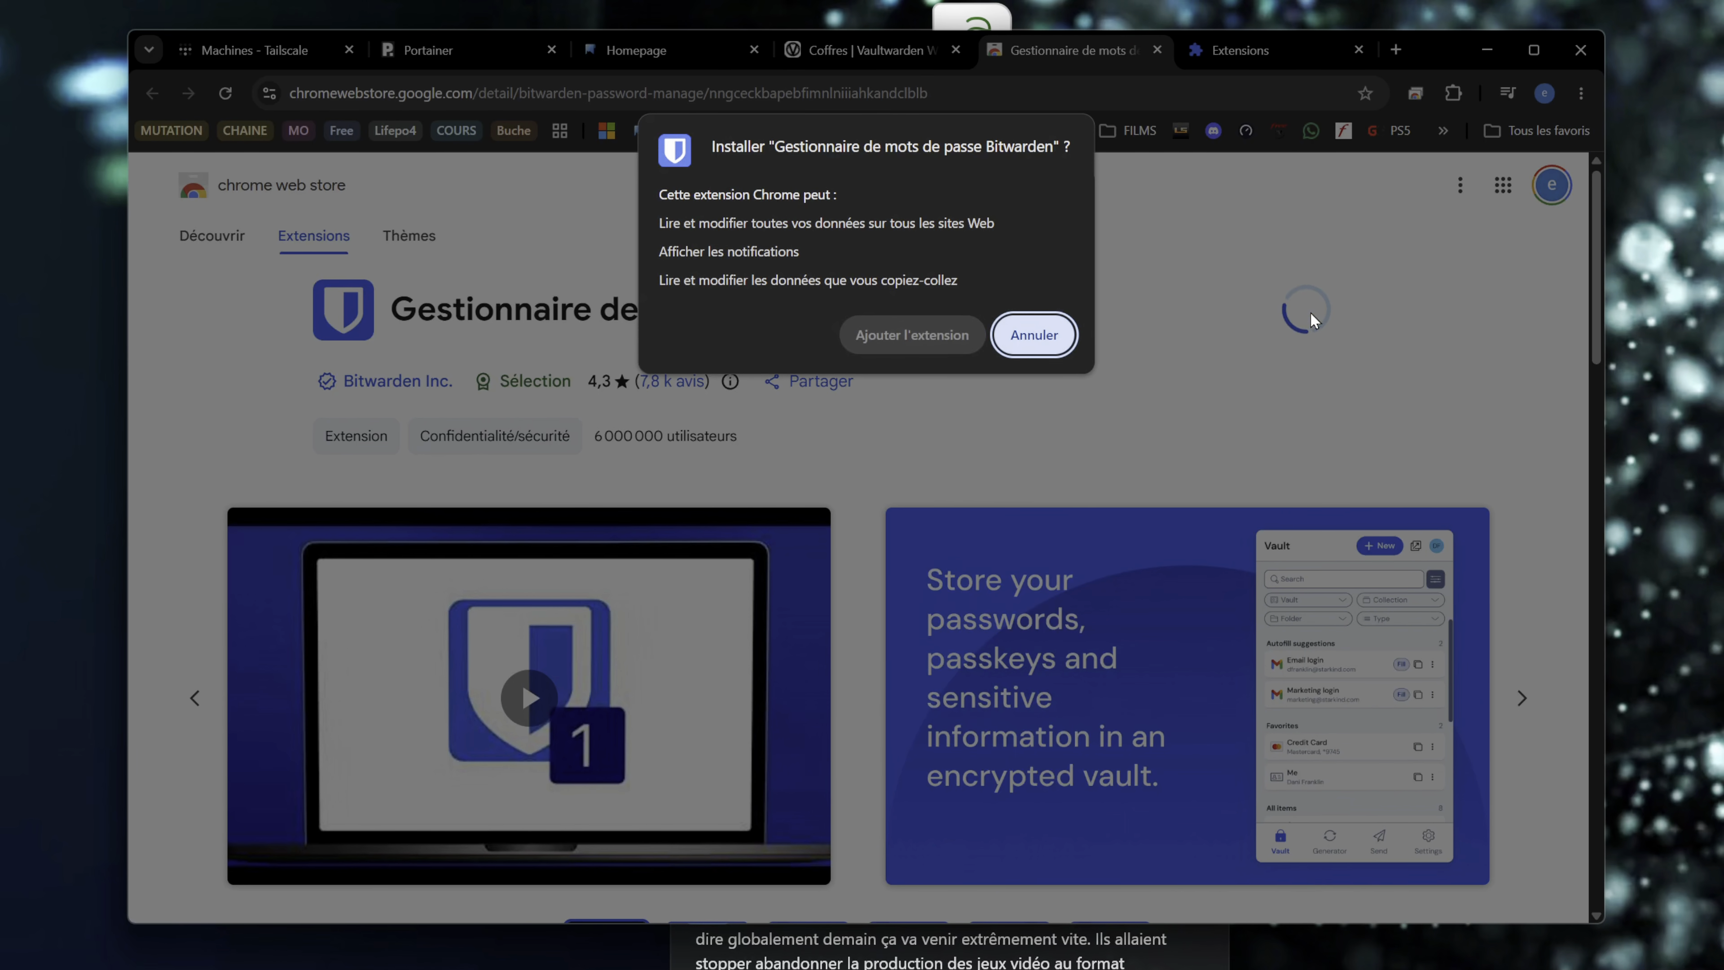
click(911, 335)
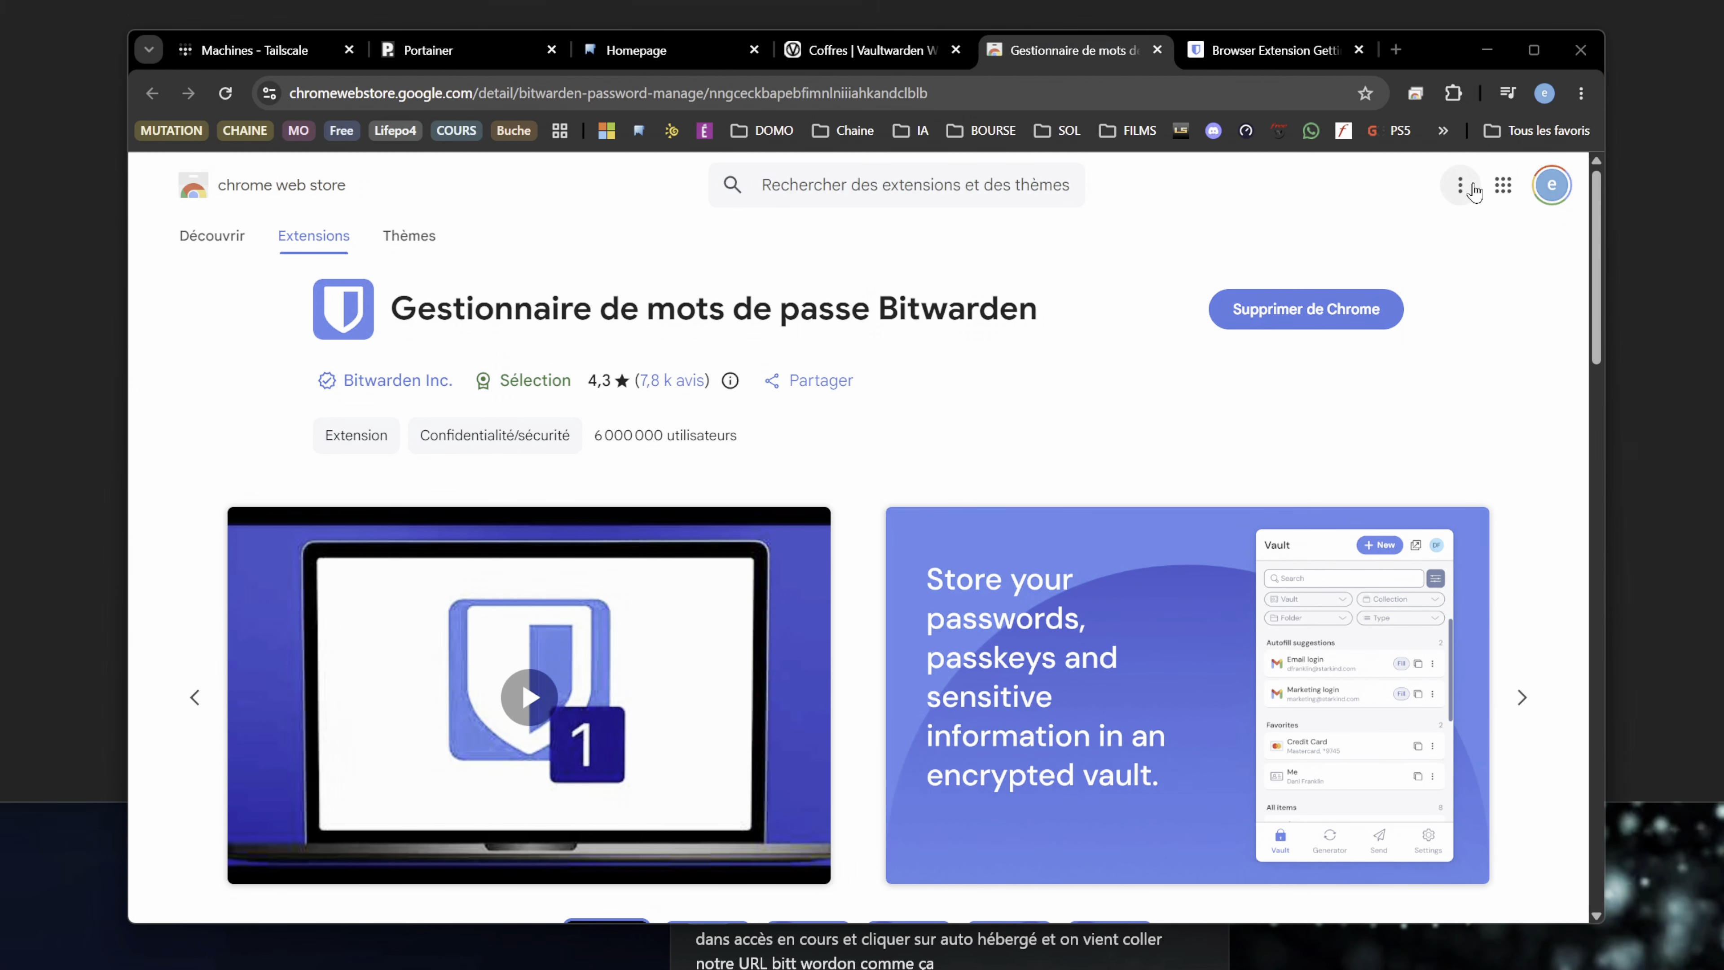
- Open the Bitwarden extension's login form and choose auto-hébergé as the server environment
click(1453, 93)
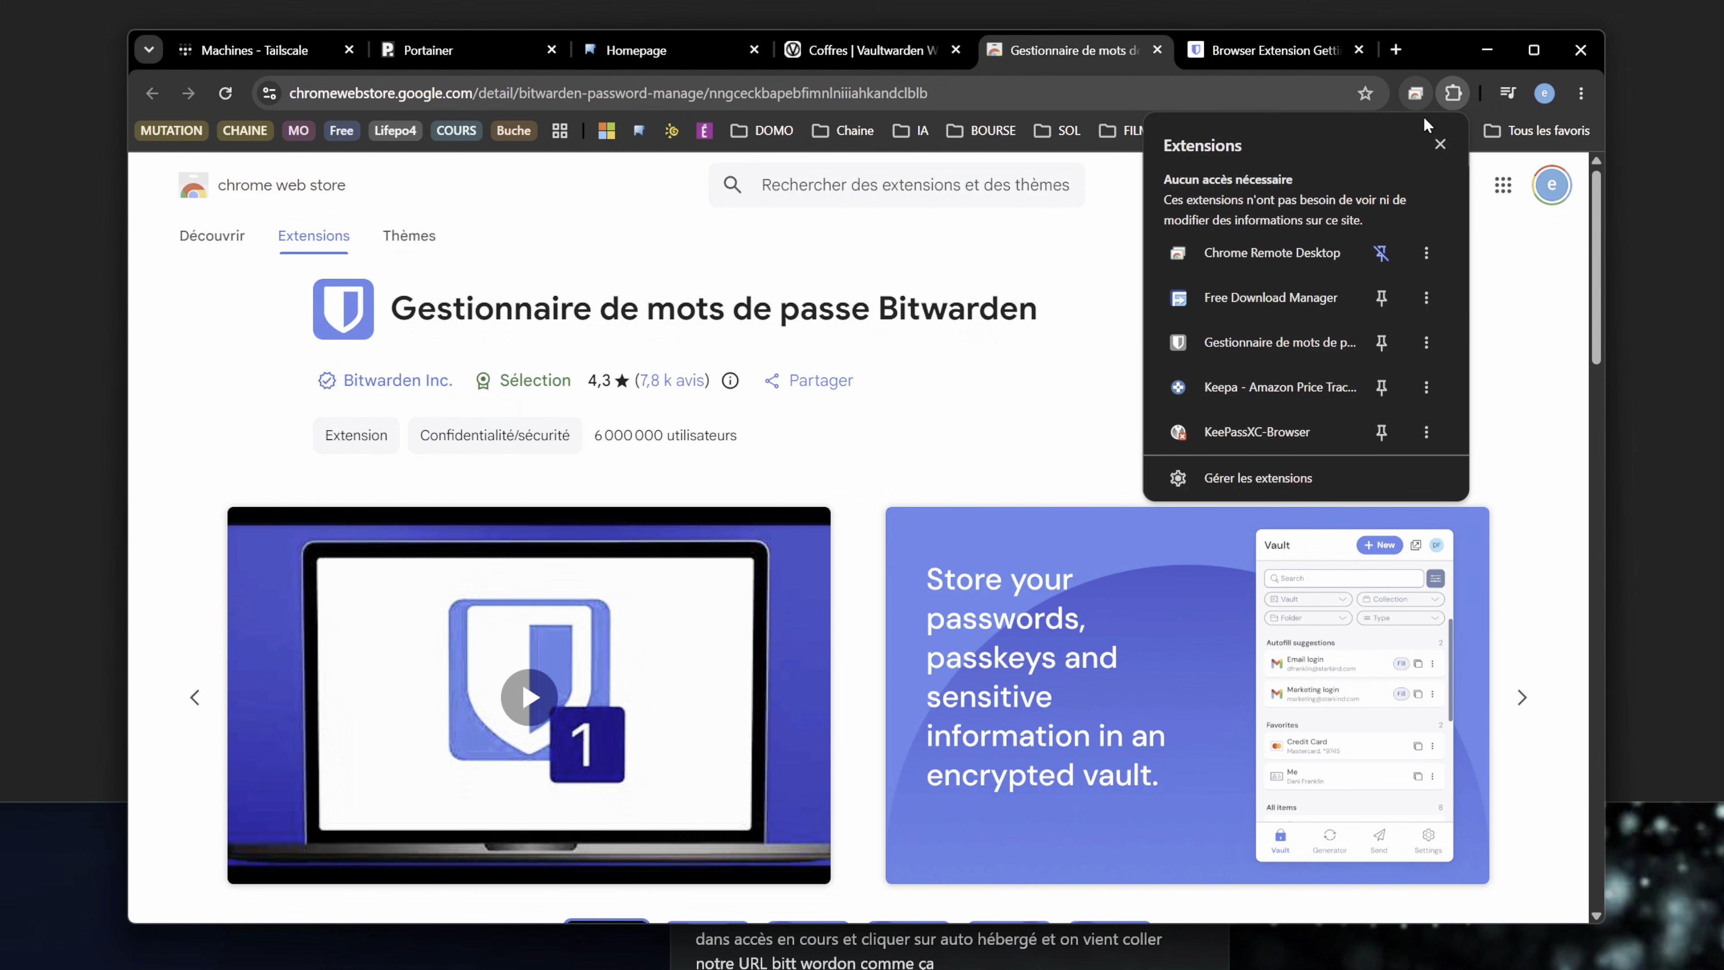
click(1284, 357)
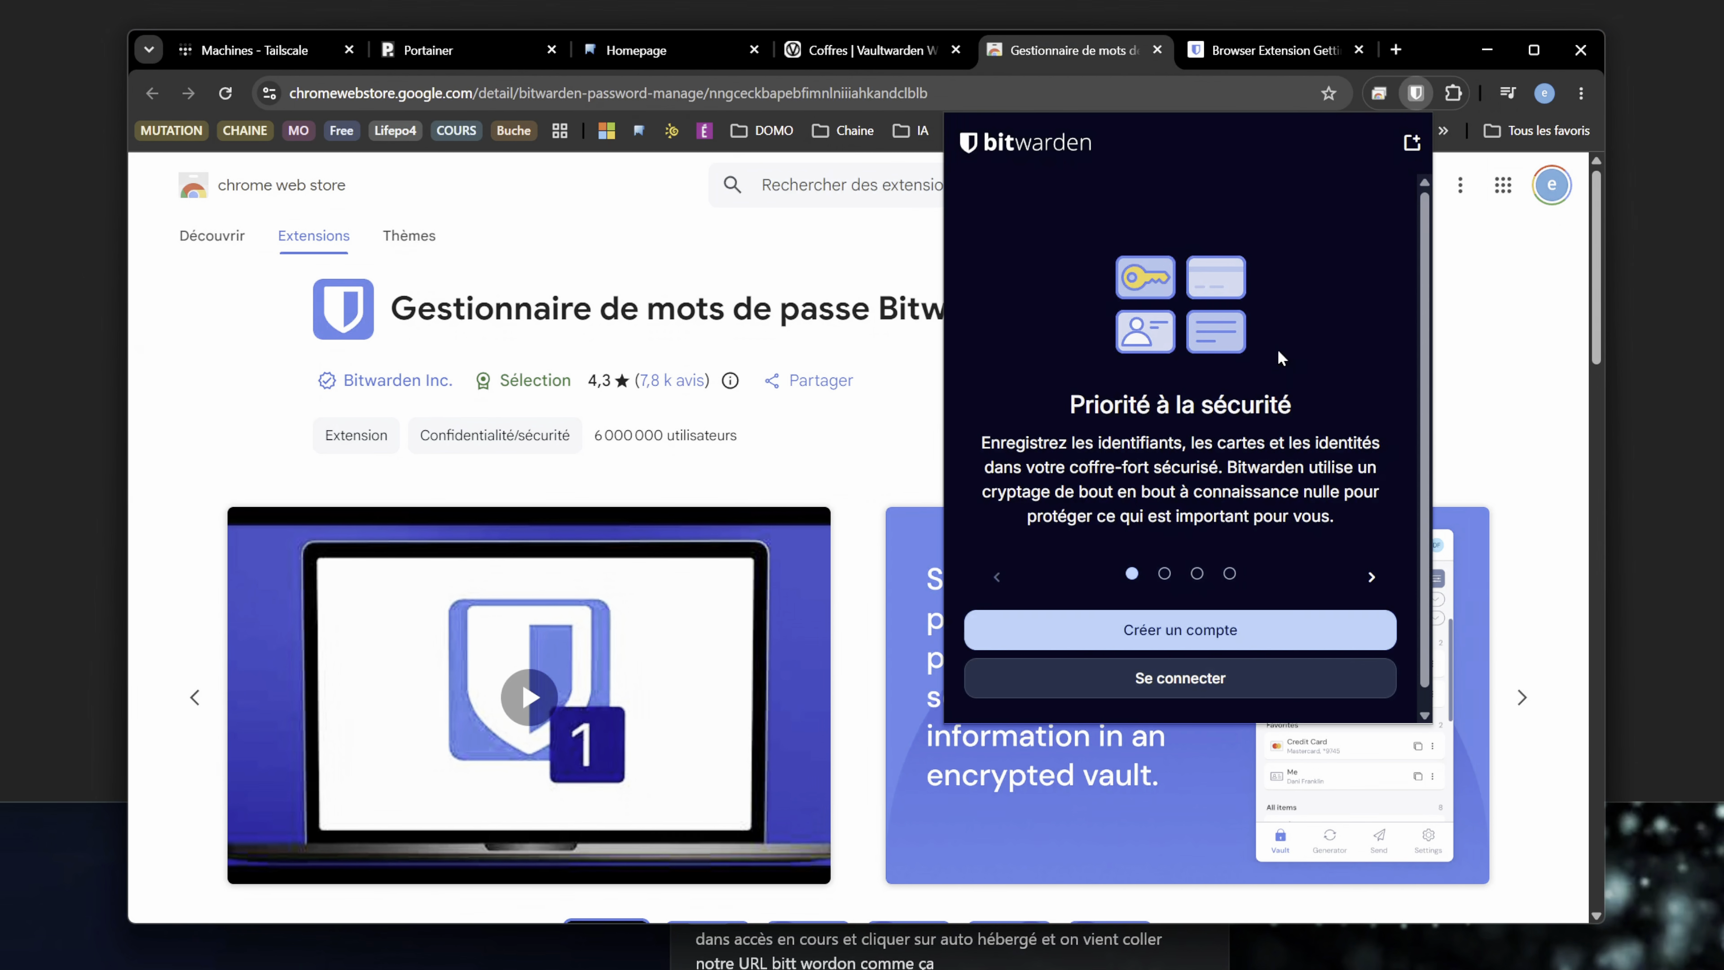
click(1193, 677)
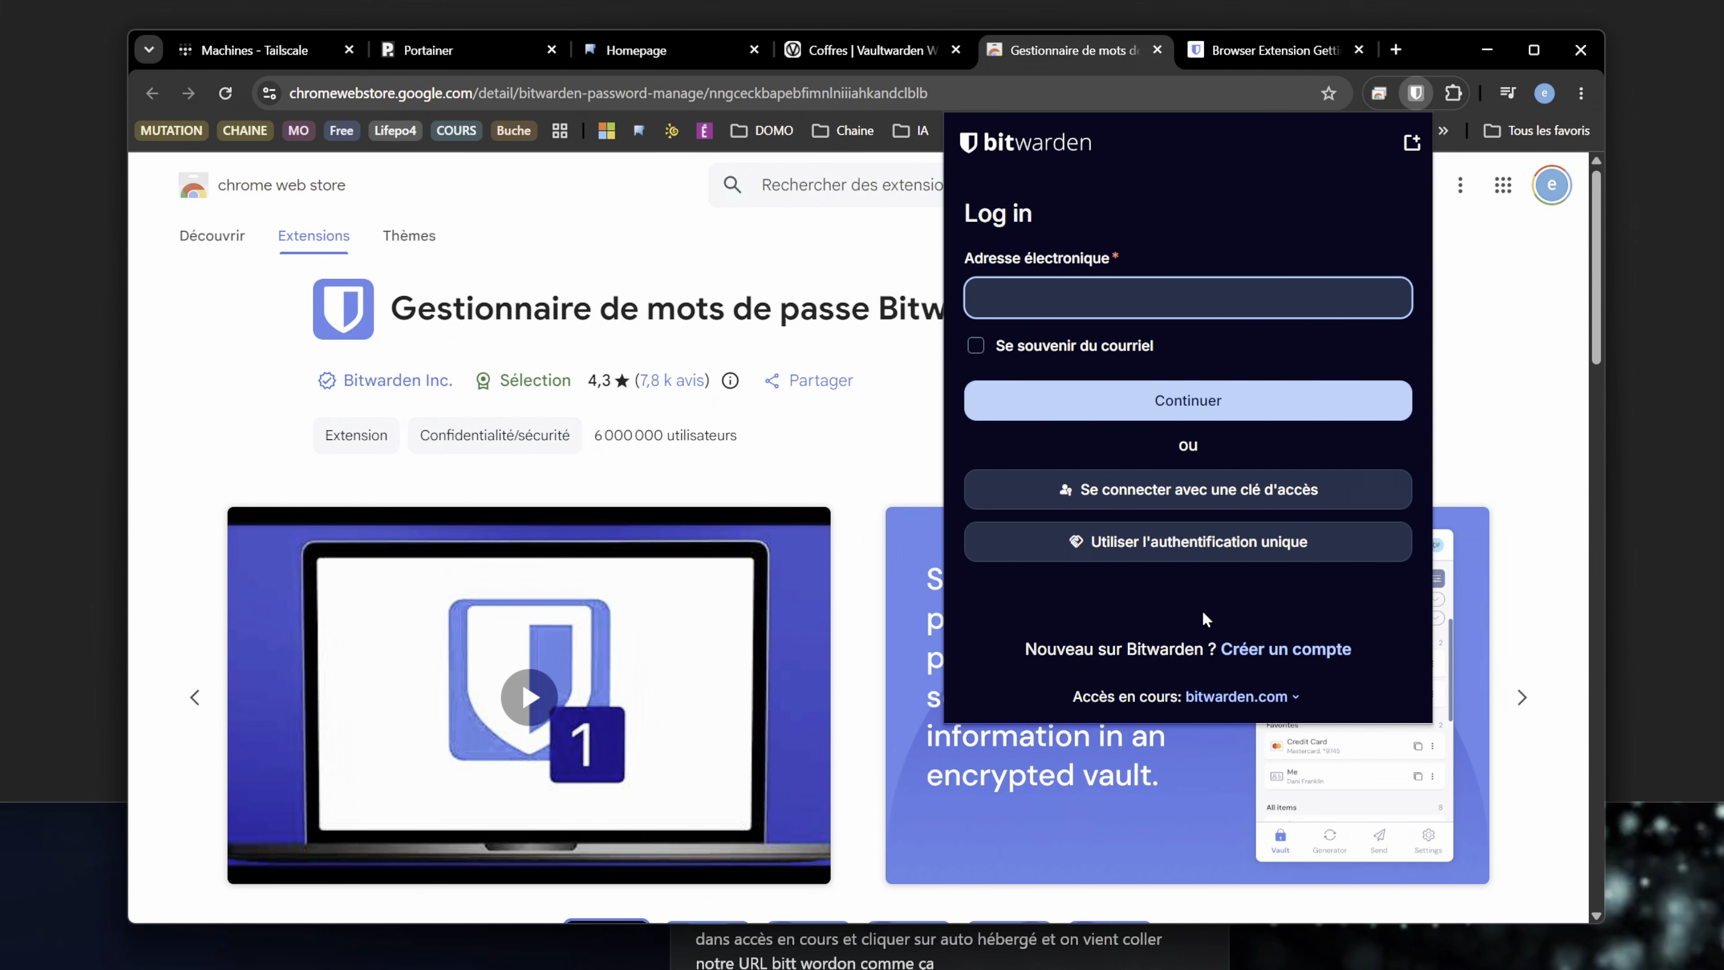
click(1296, 696)
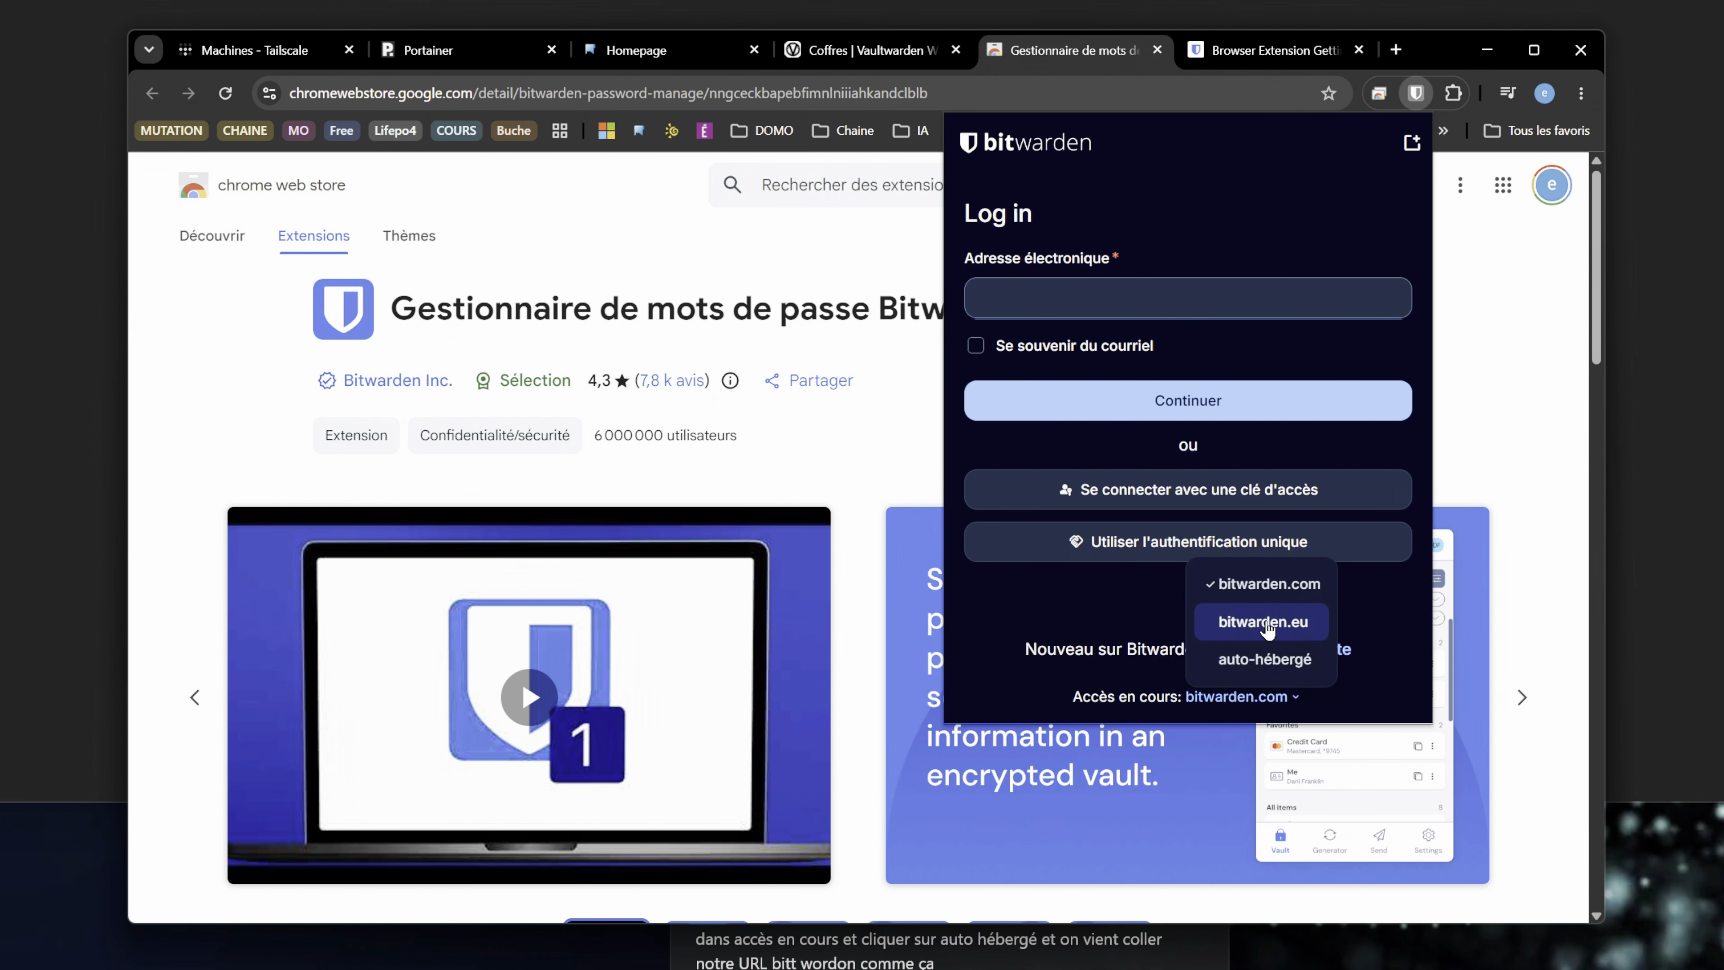
click(1232, 659)
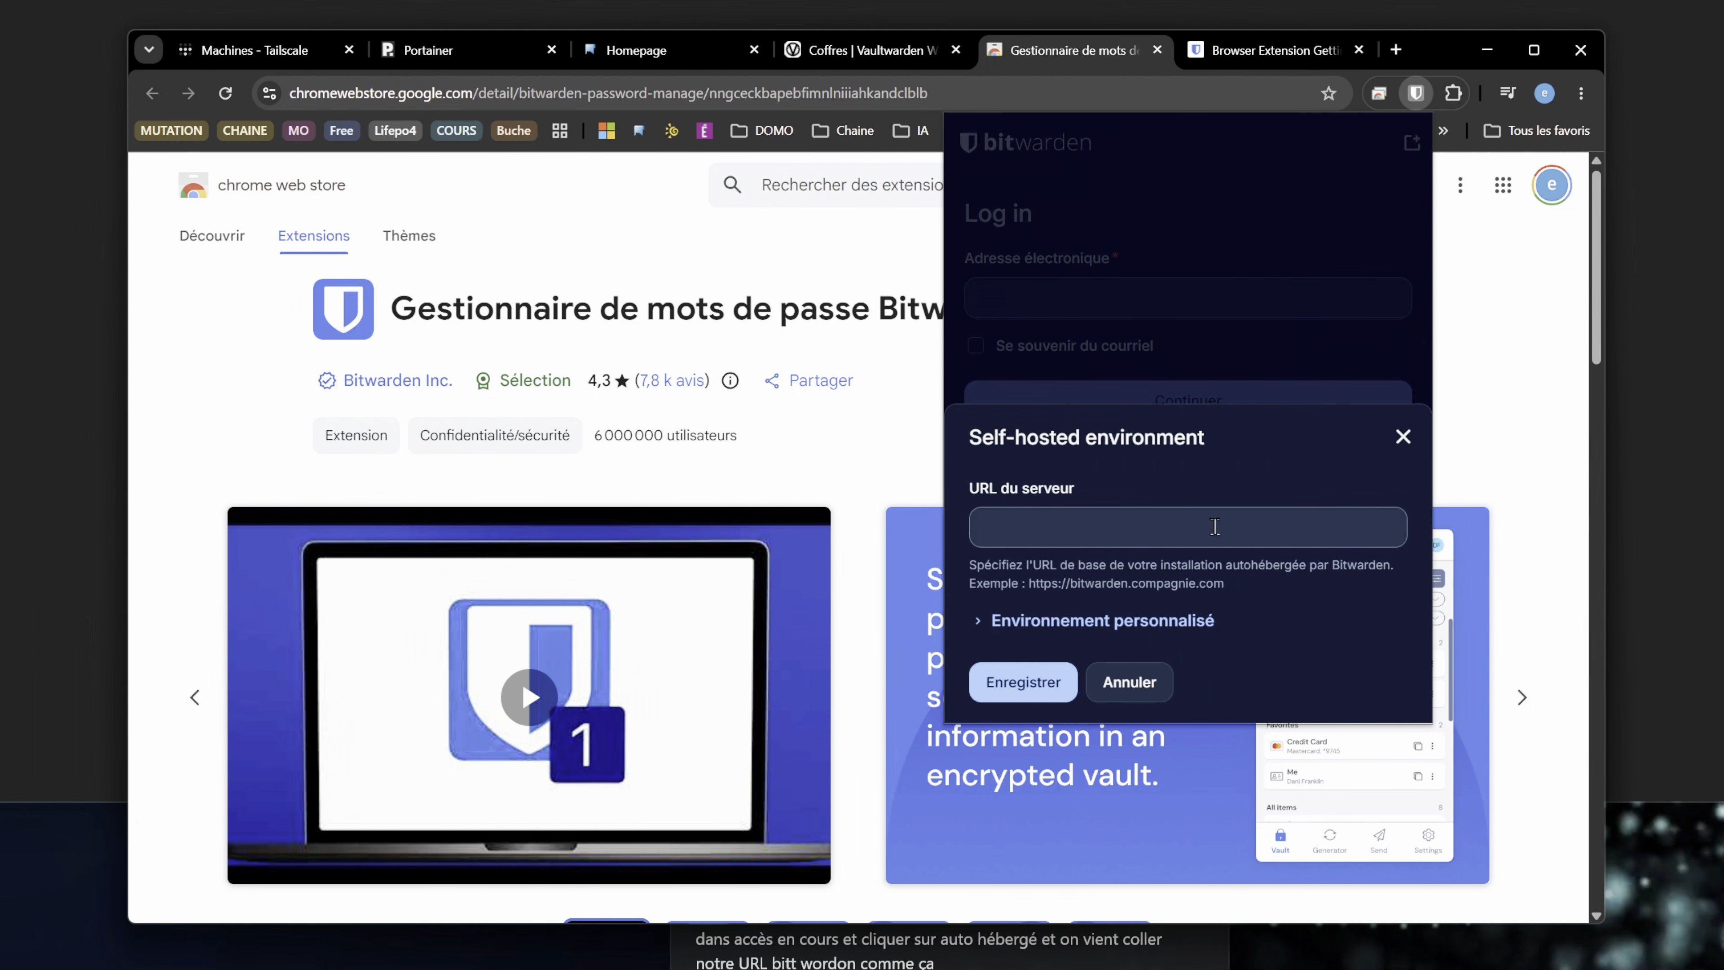
- Copy the vaultwarden.tailb85a30.ts.net address from the vault page for the server URL of the extension's self-hosted environment
click(1102, 534)
click(856, 53)
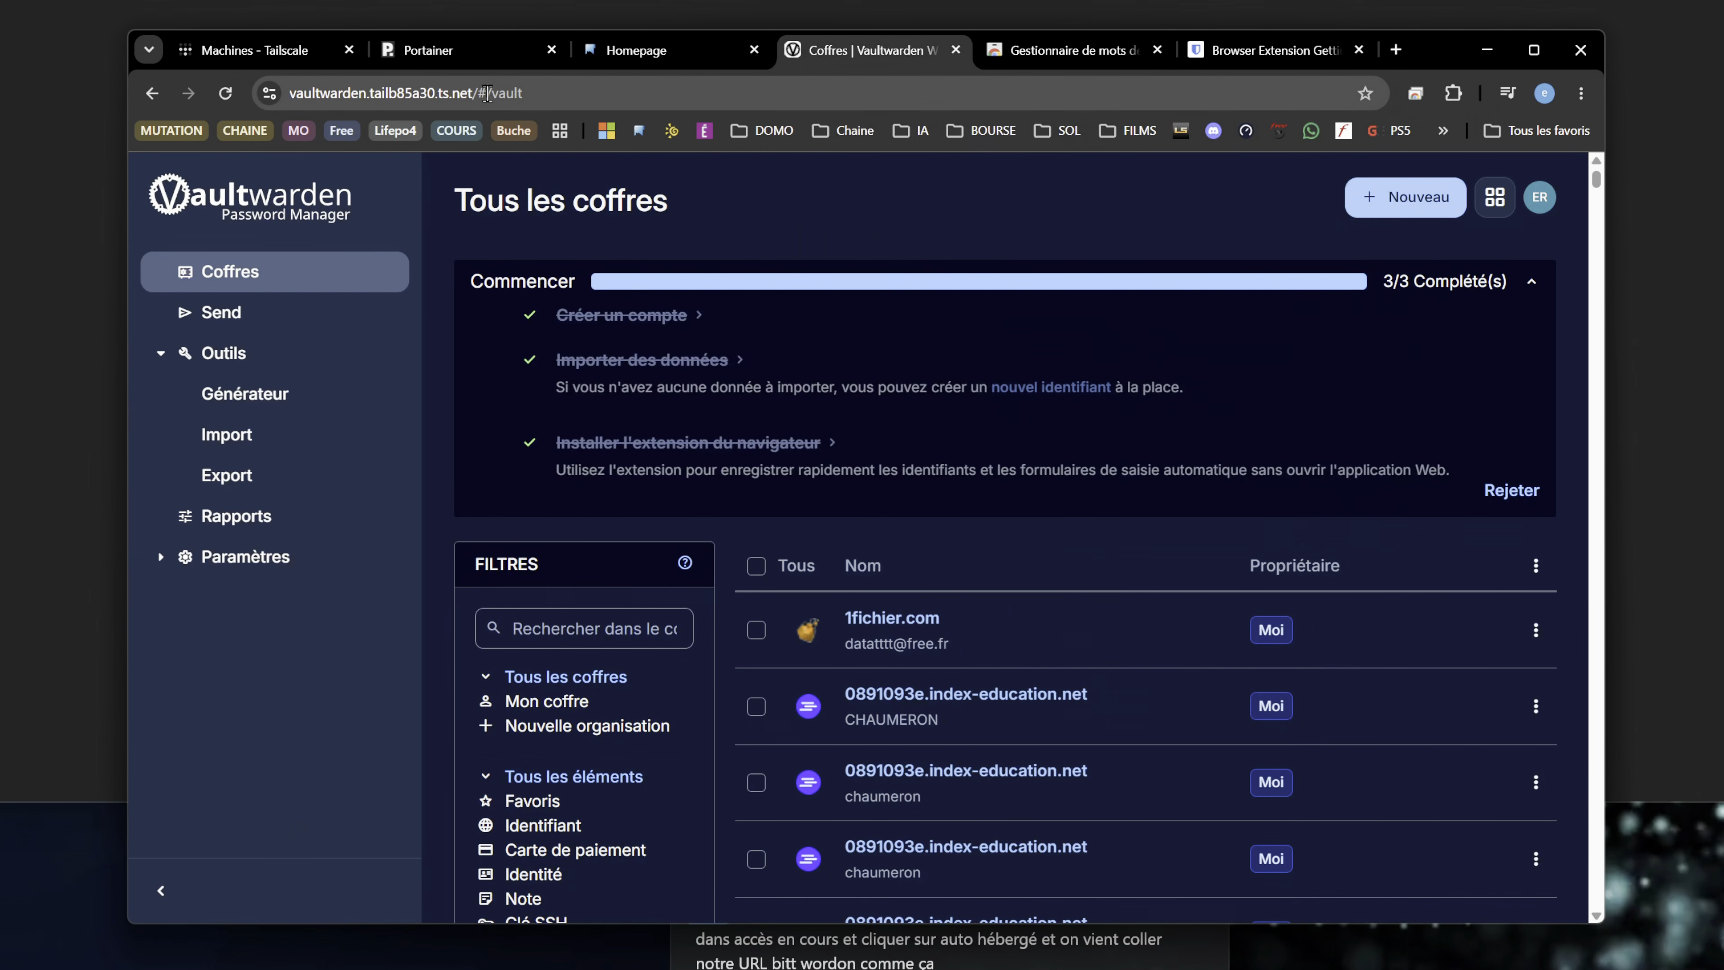
drag(313, 87, 531, 93)
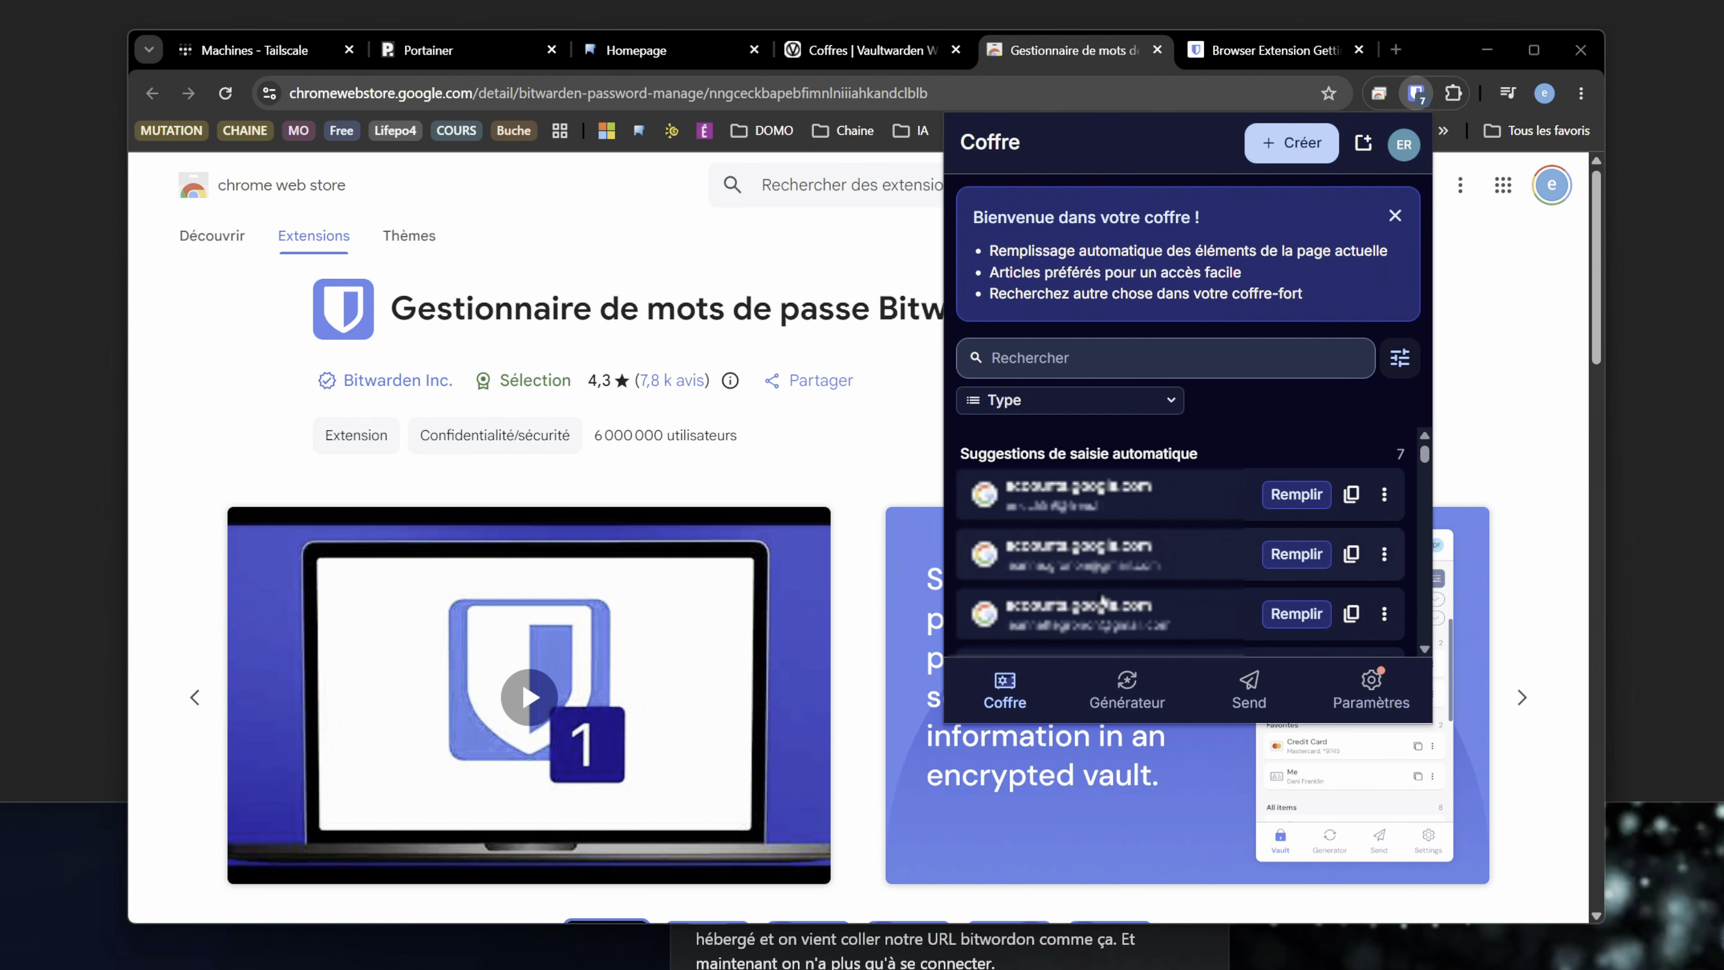
- Dismiss the welcome banner in the Bitwarden extension's vault and close the extension
click(1395, 216)
click(1490, 320)
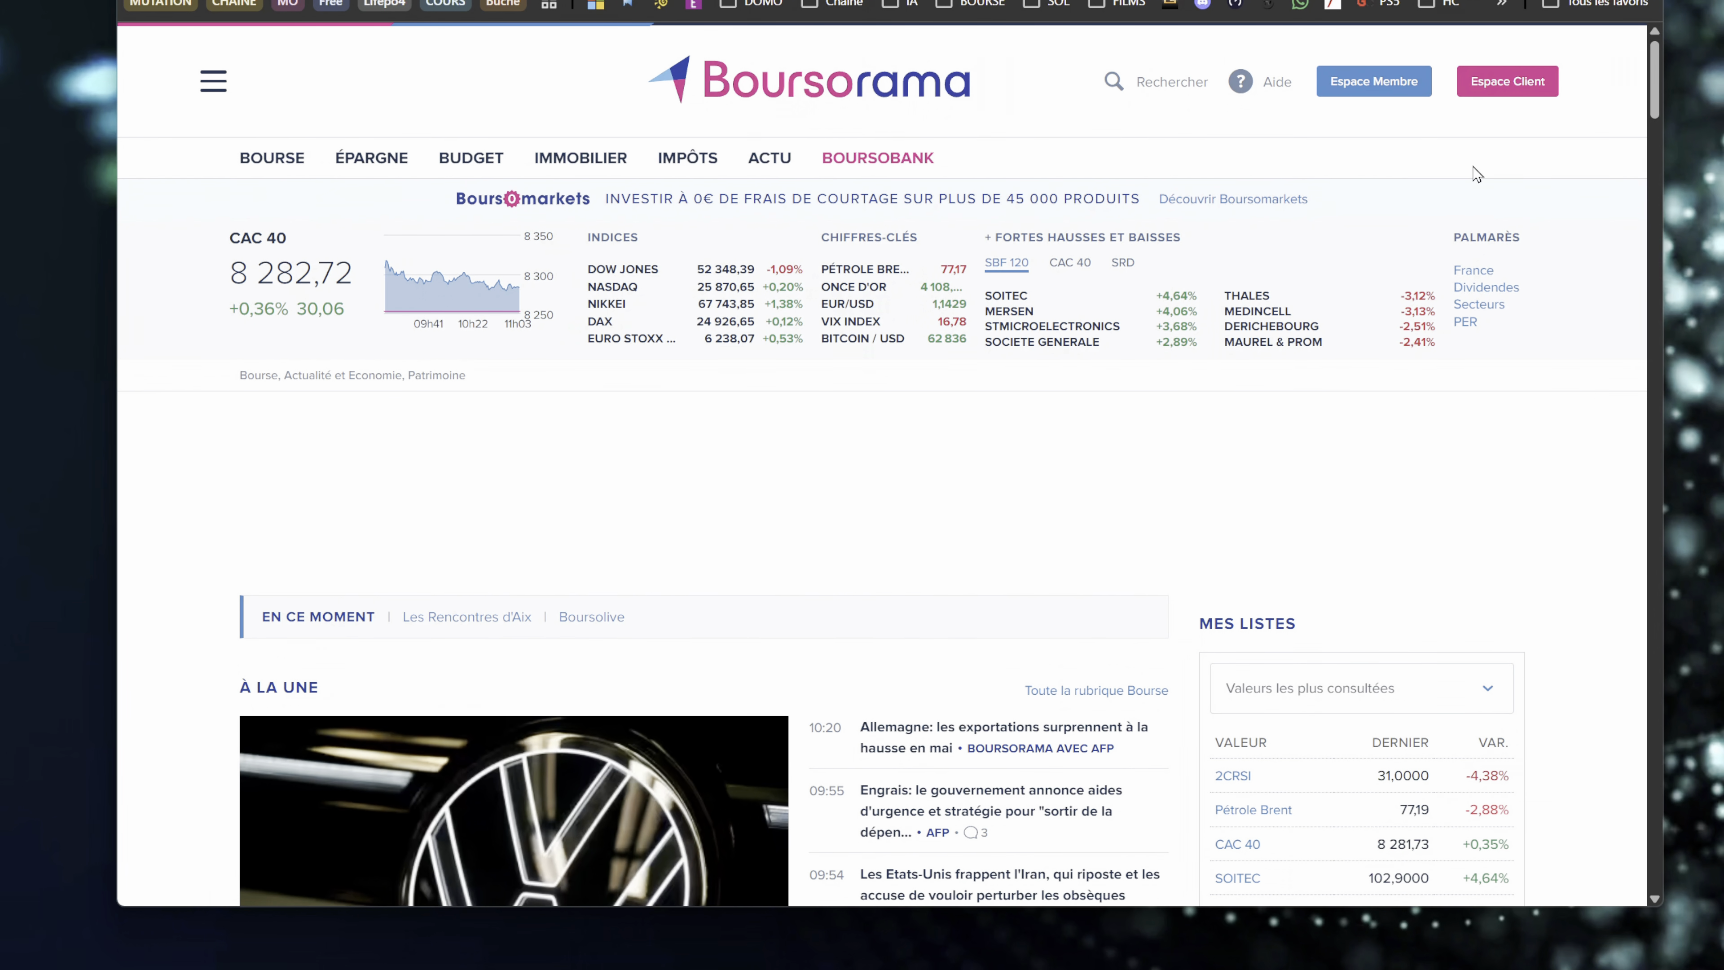
click(1370, 87)
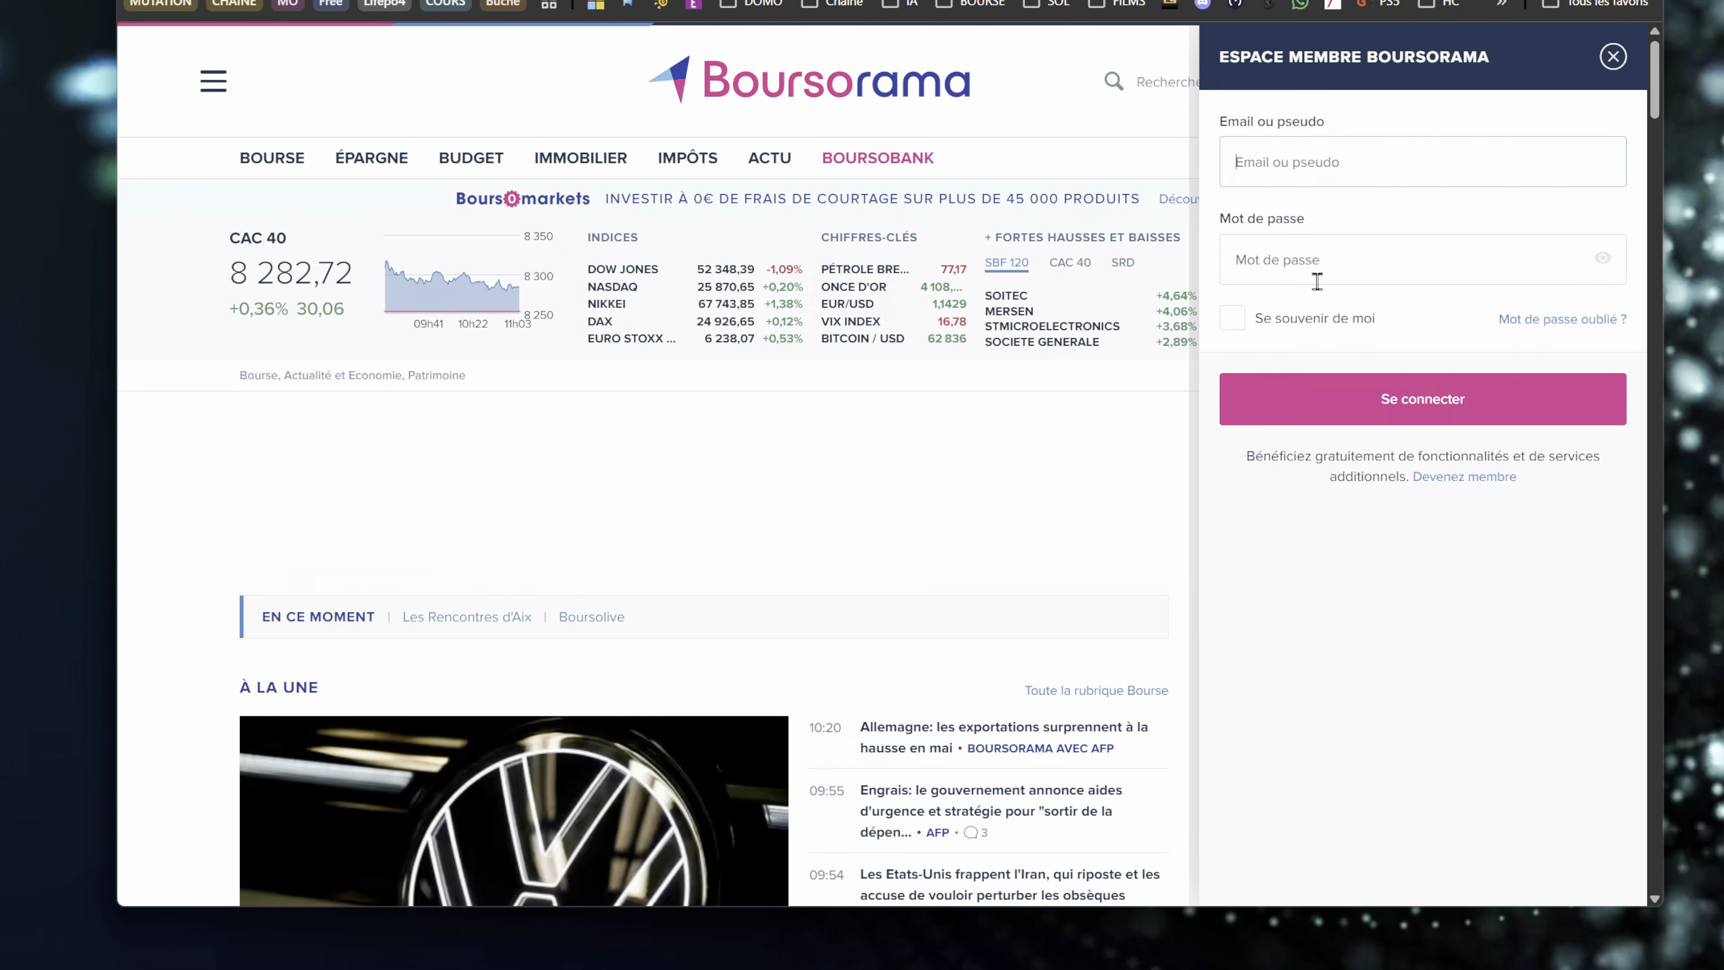
click(1317, 271)
click(1303, 146)
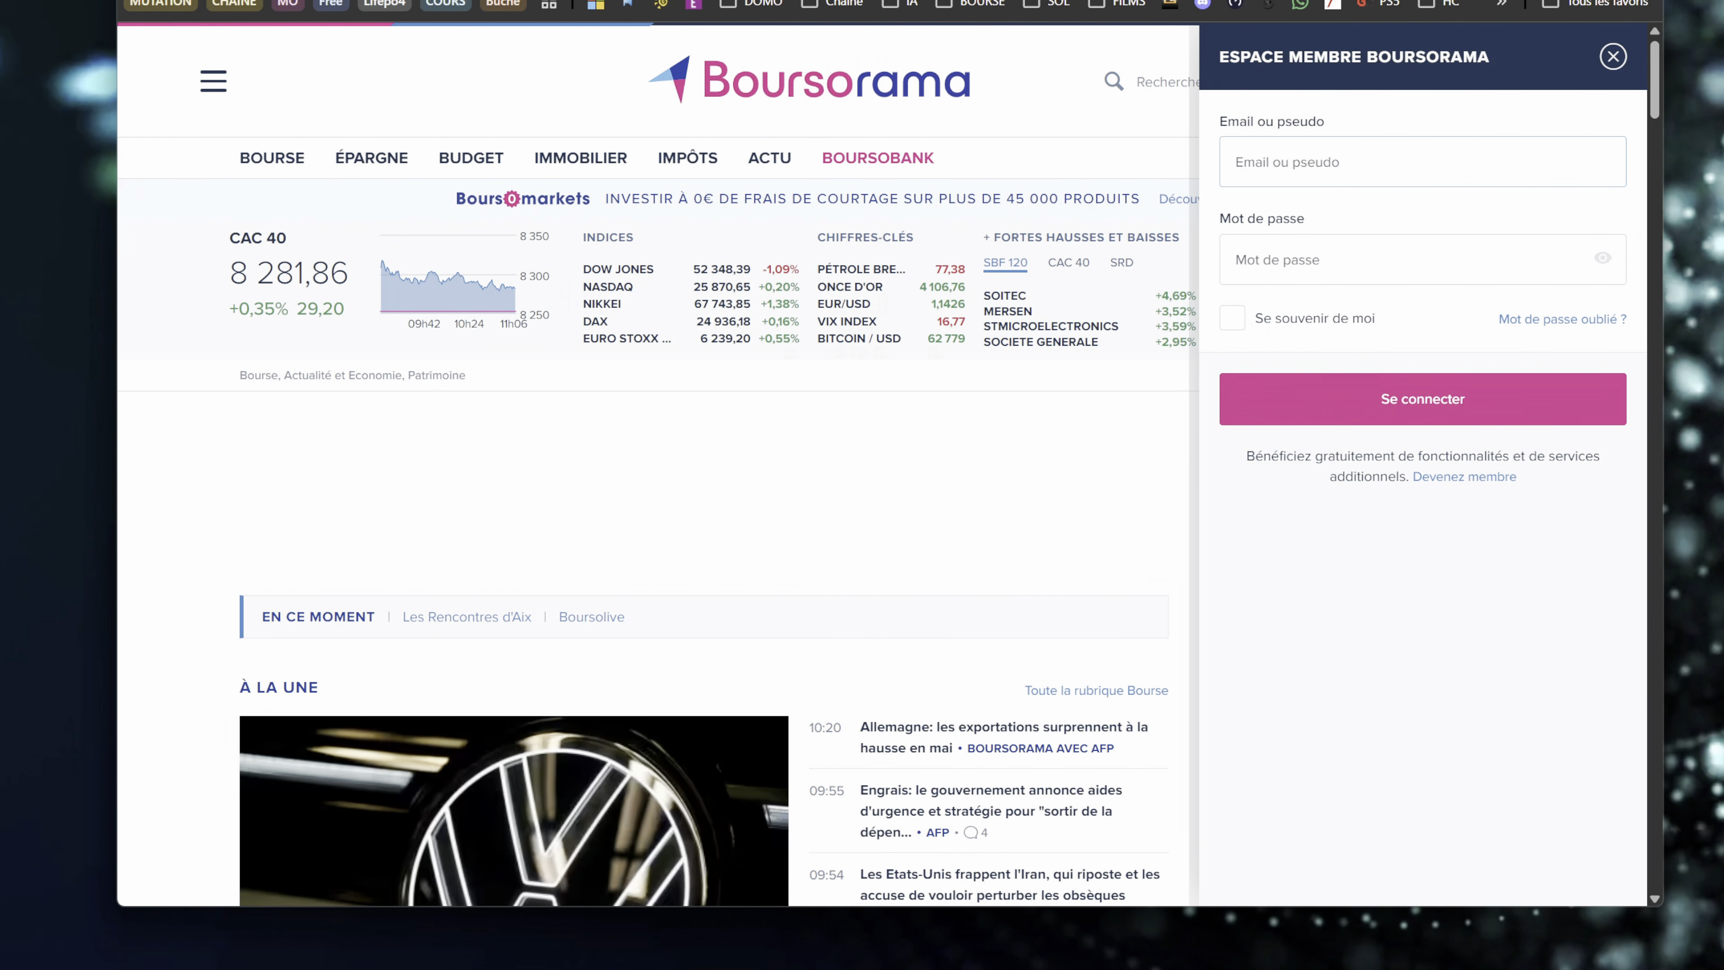
key(Escape)
click(1377, 80)
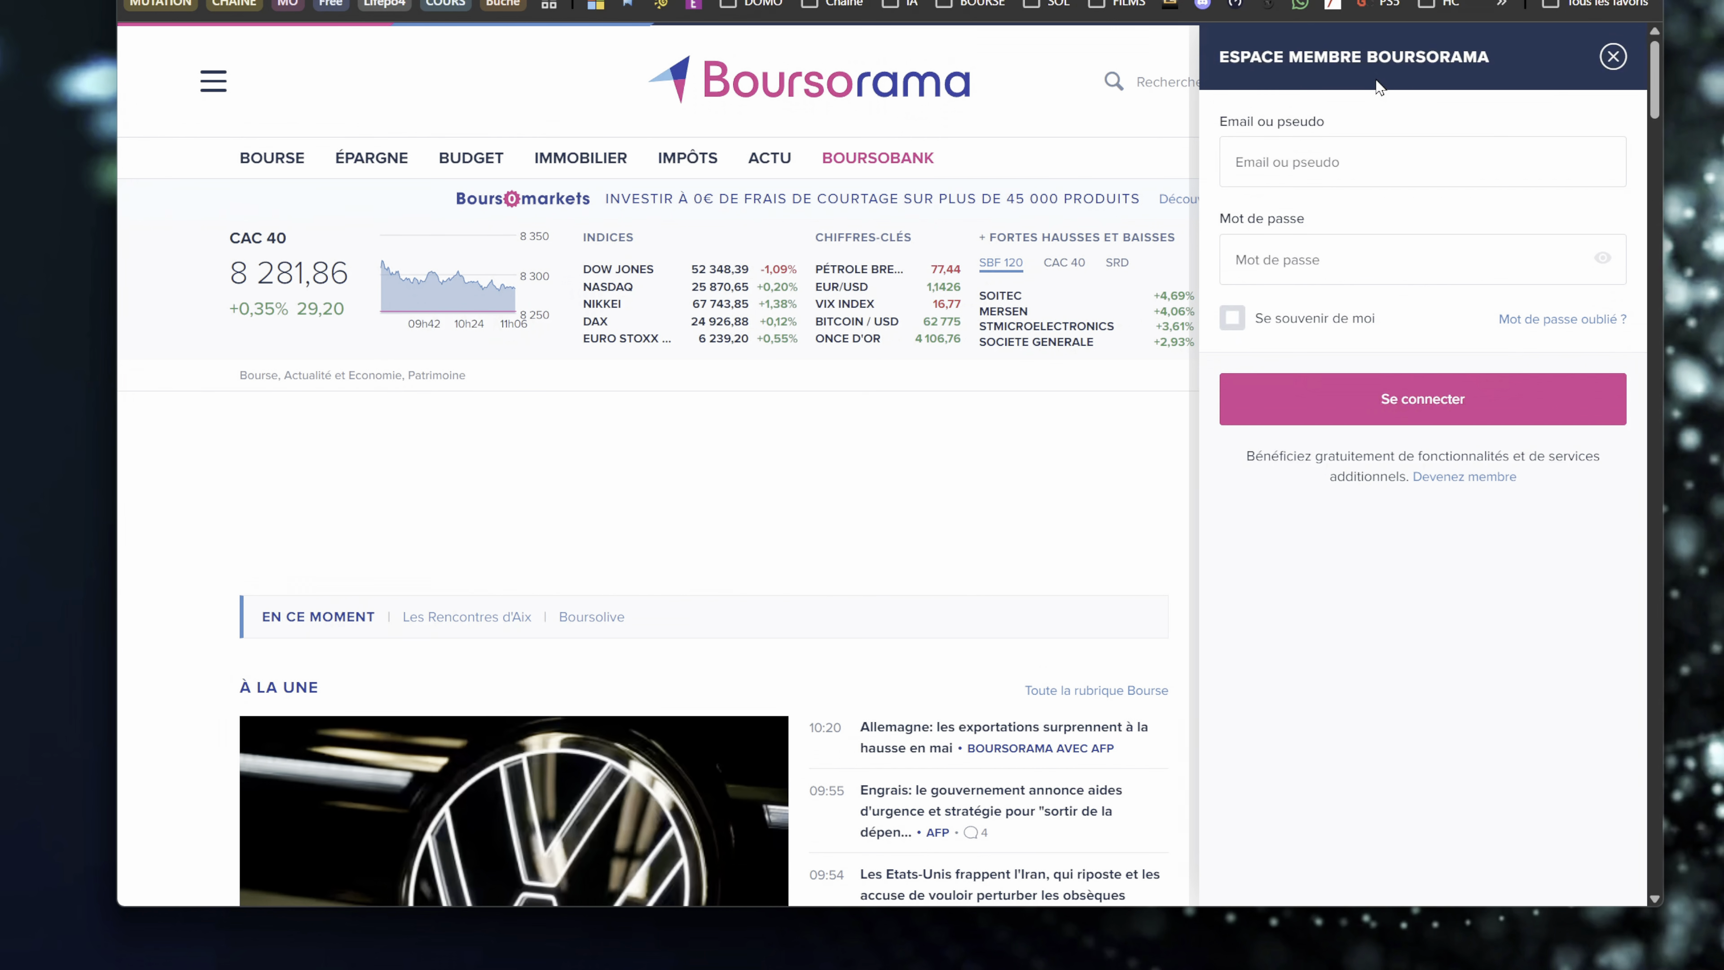
click(1271, 165)
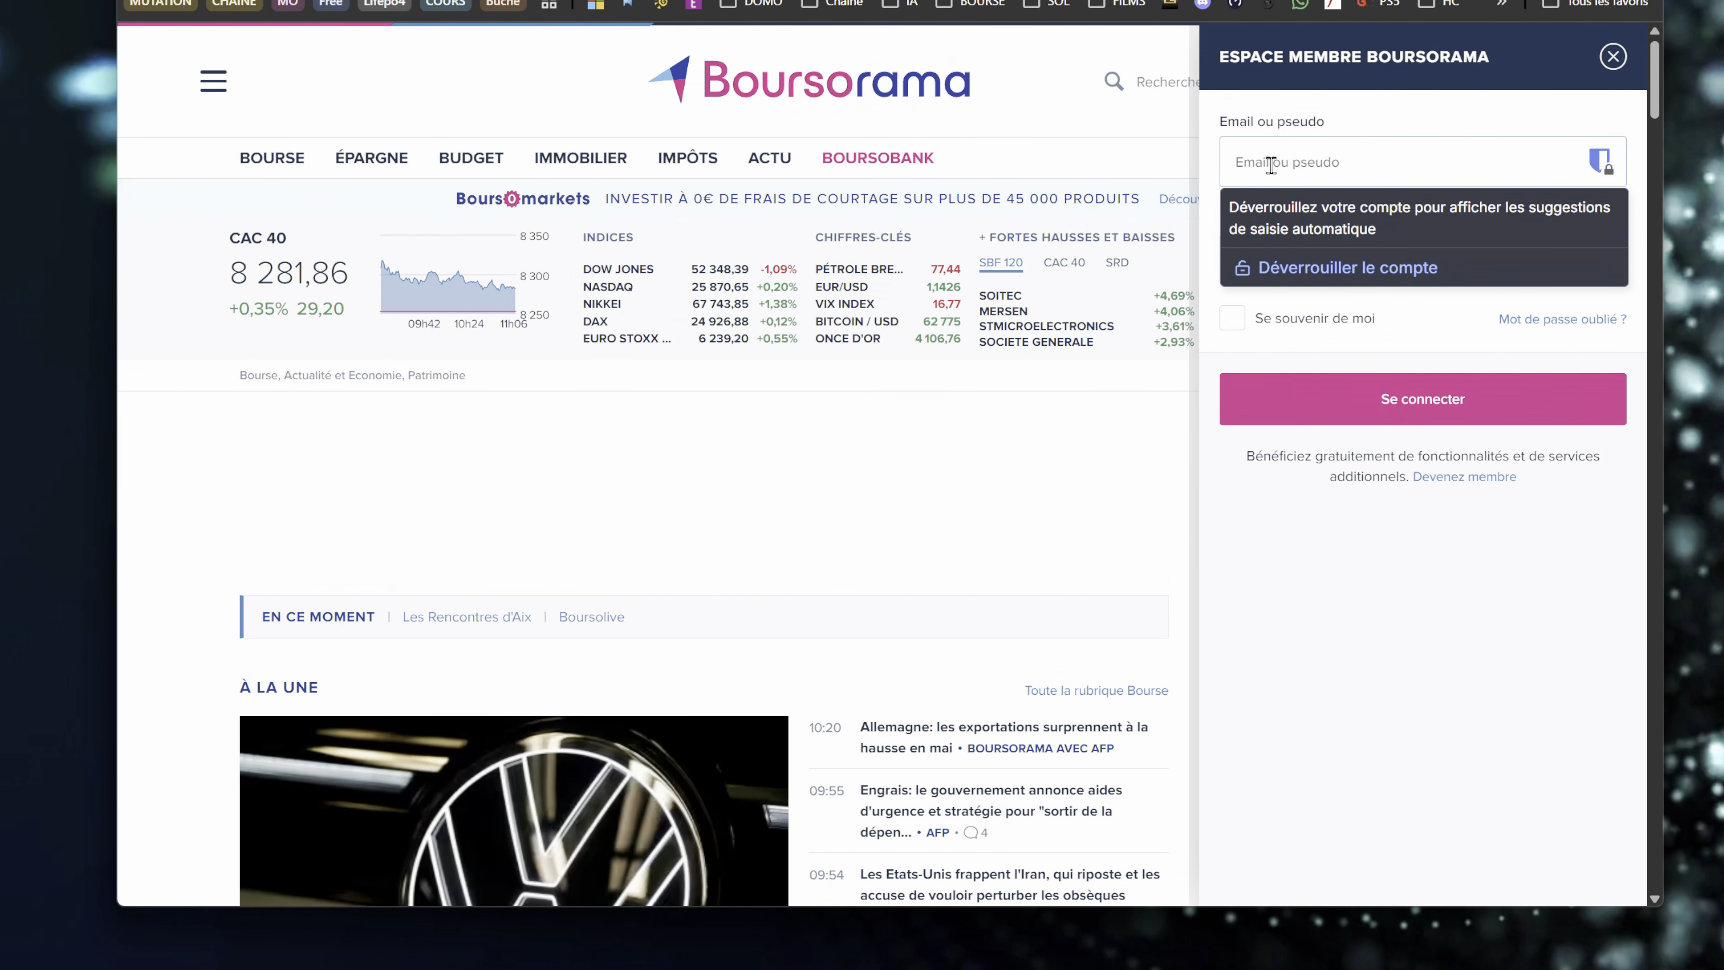
click(1292, 654)
click(1285, 162)
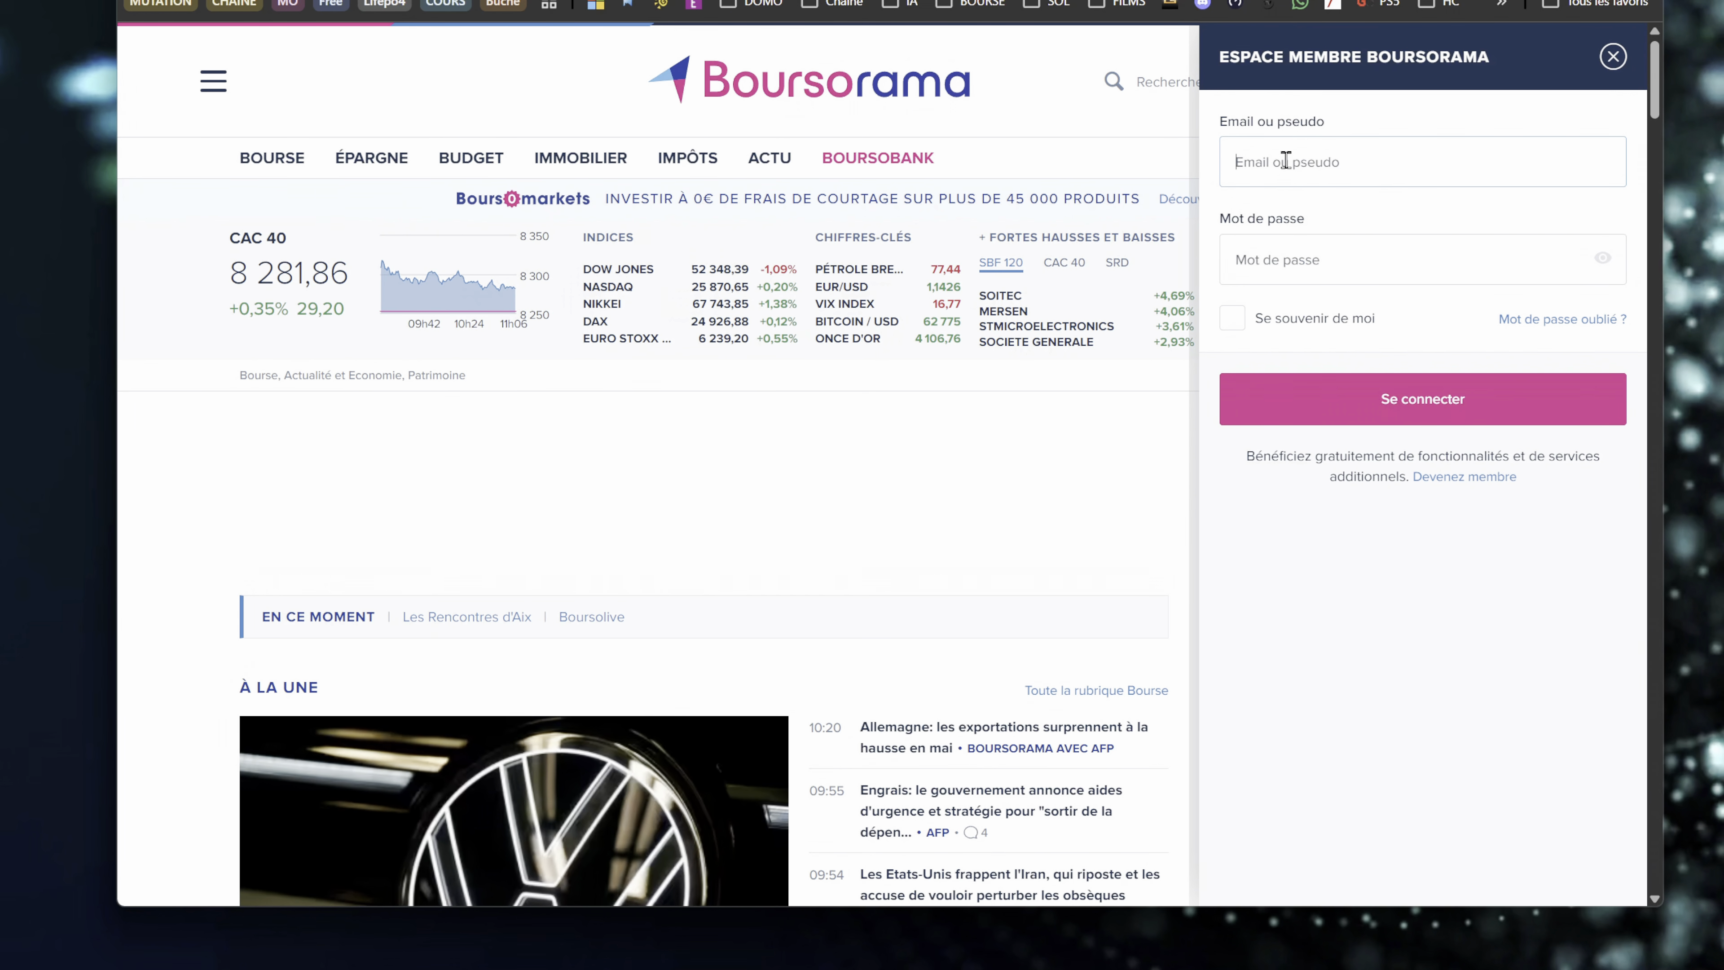
click(1614, 57)
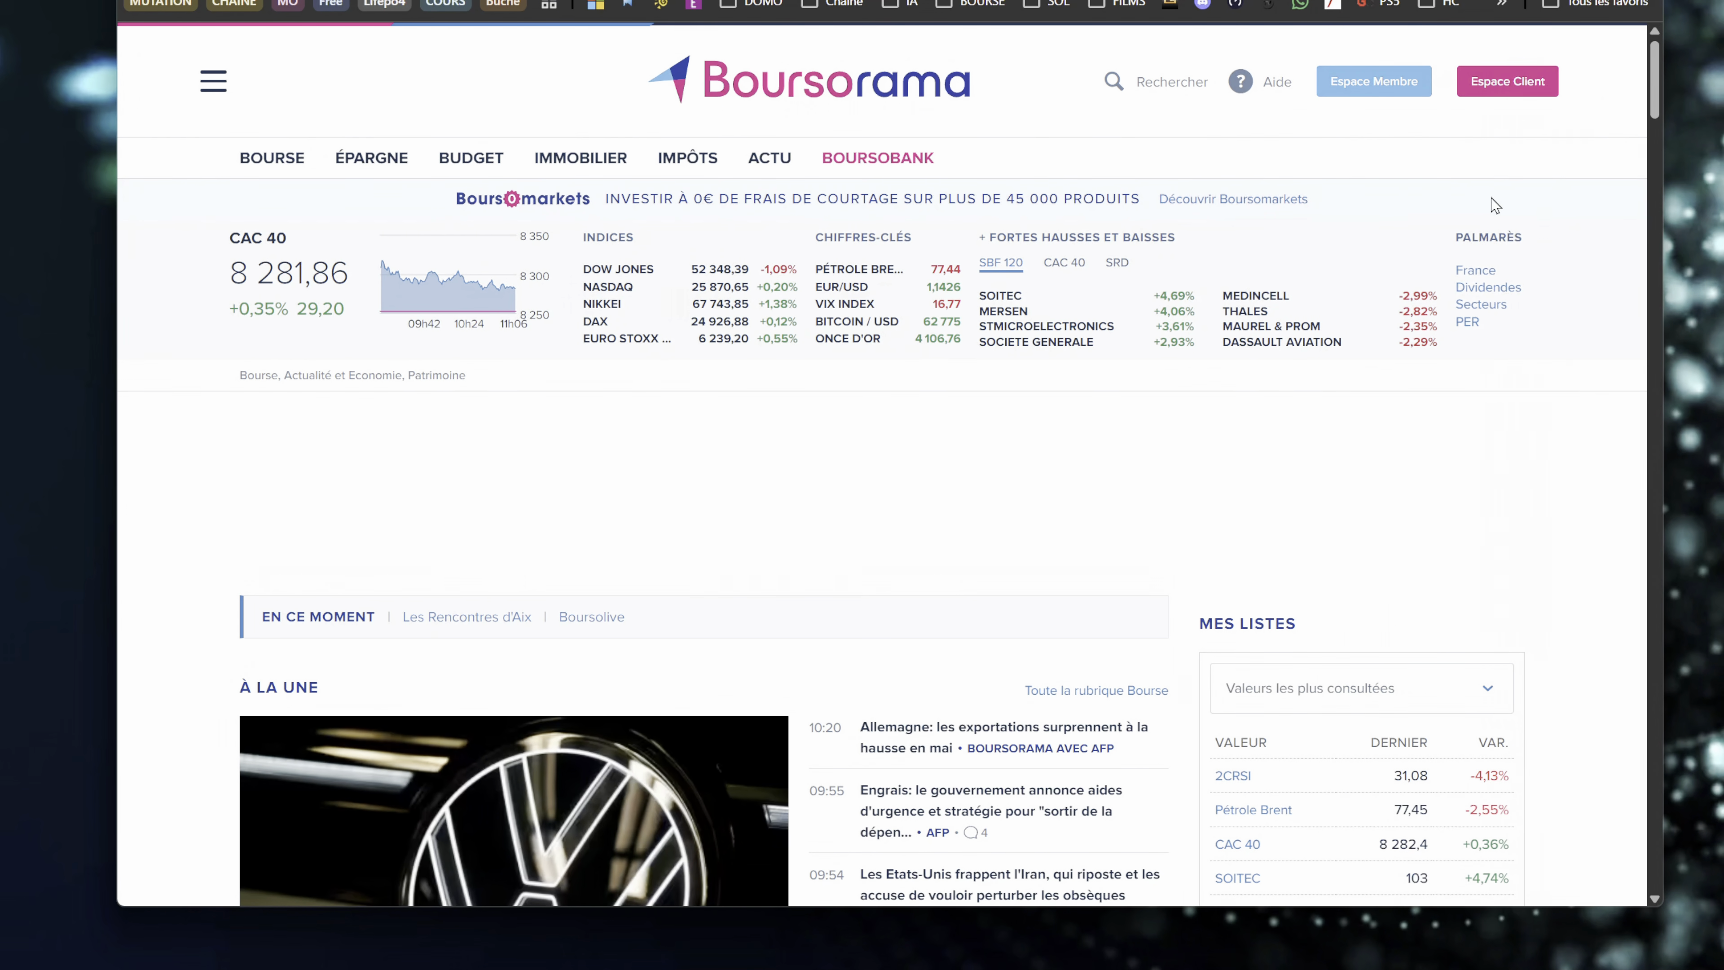
click(1399, 72)
click(1310, 162)
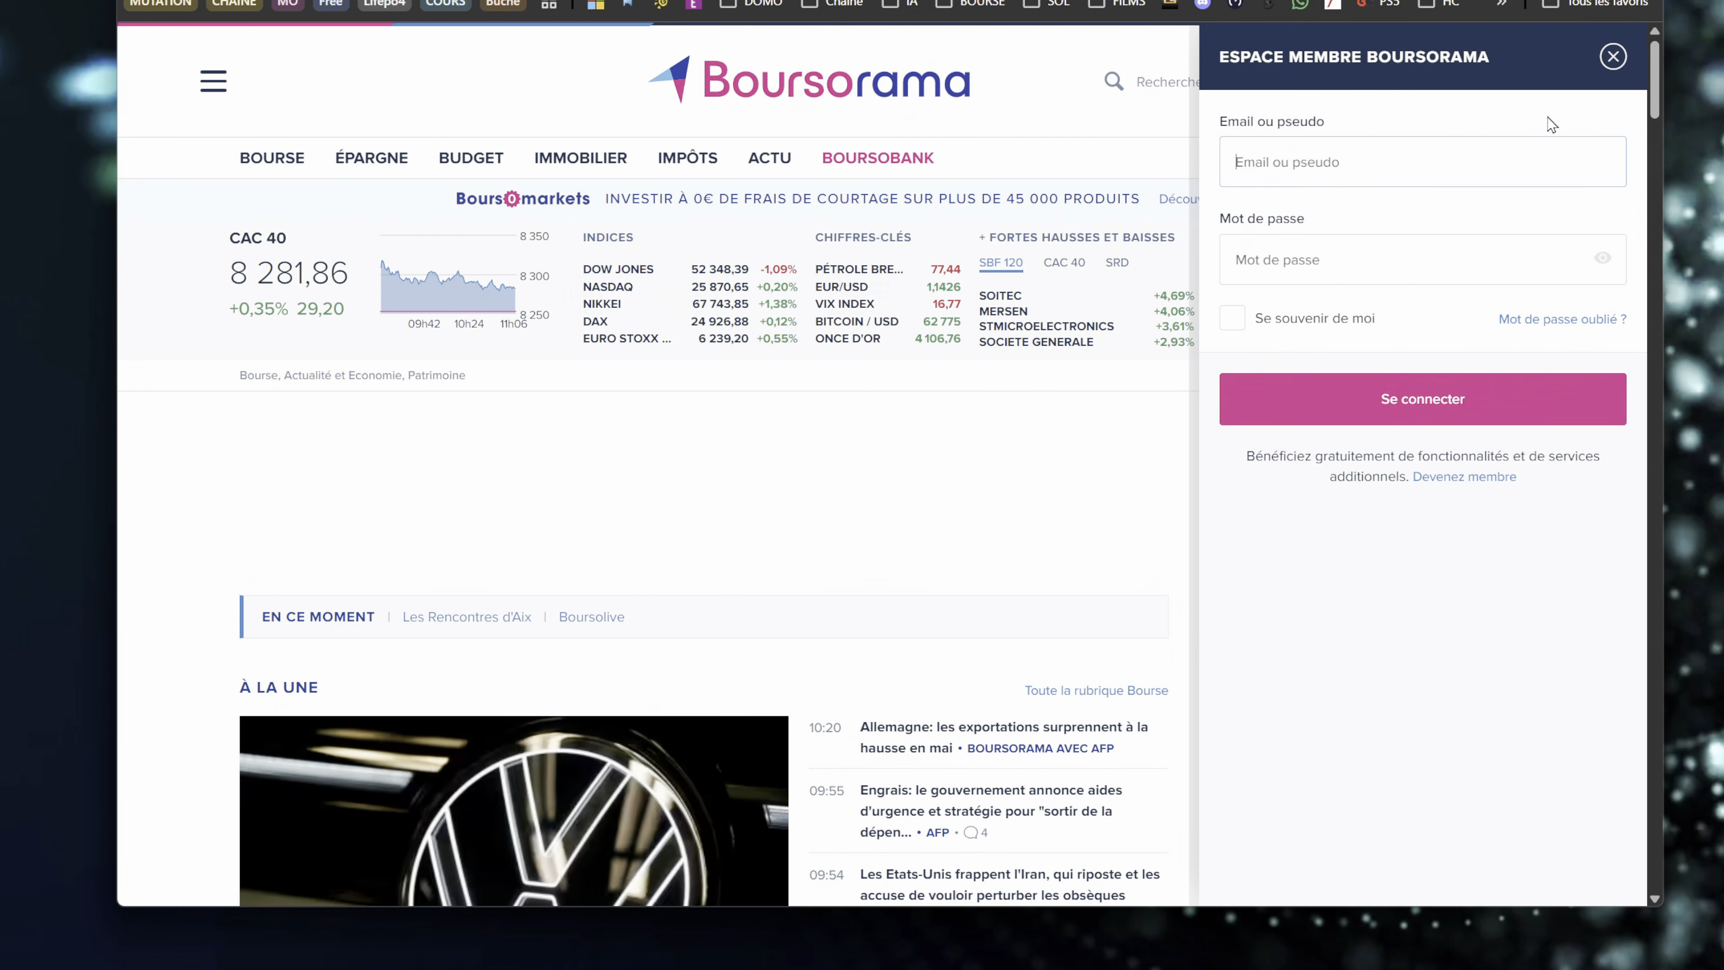
click(1612, 57)
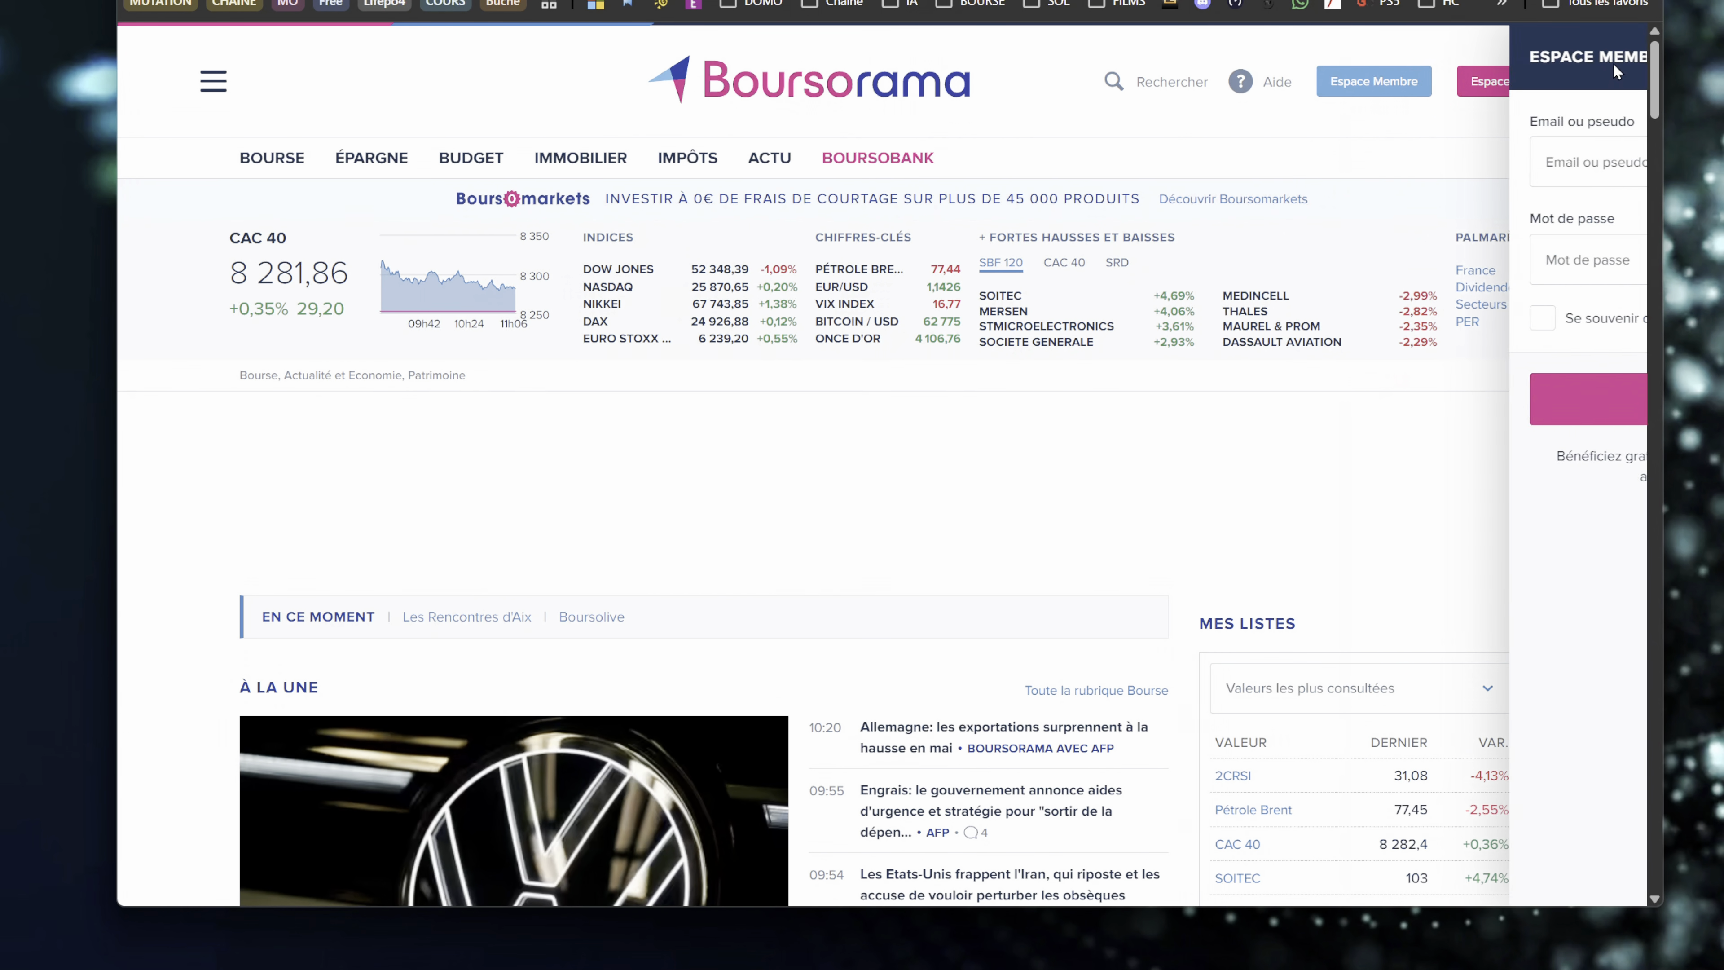
click(1350, 79)
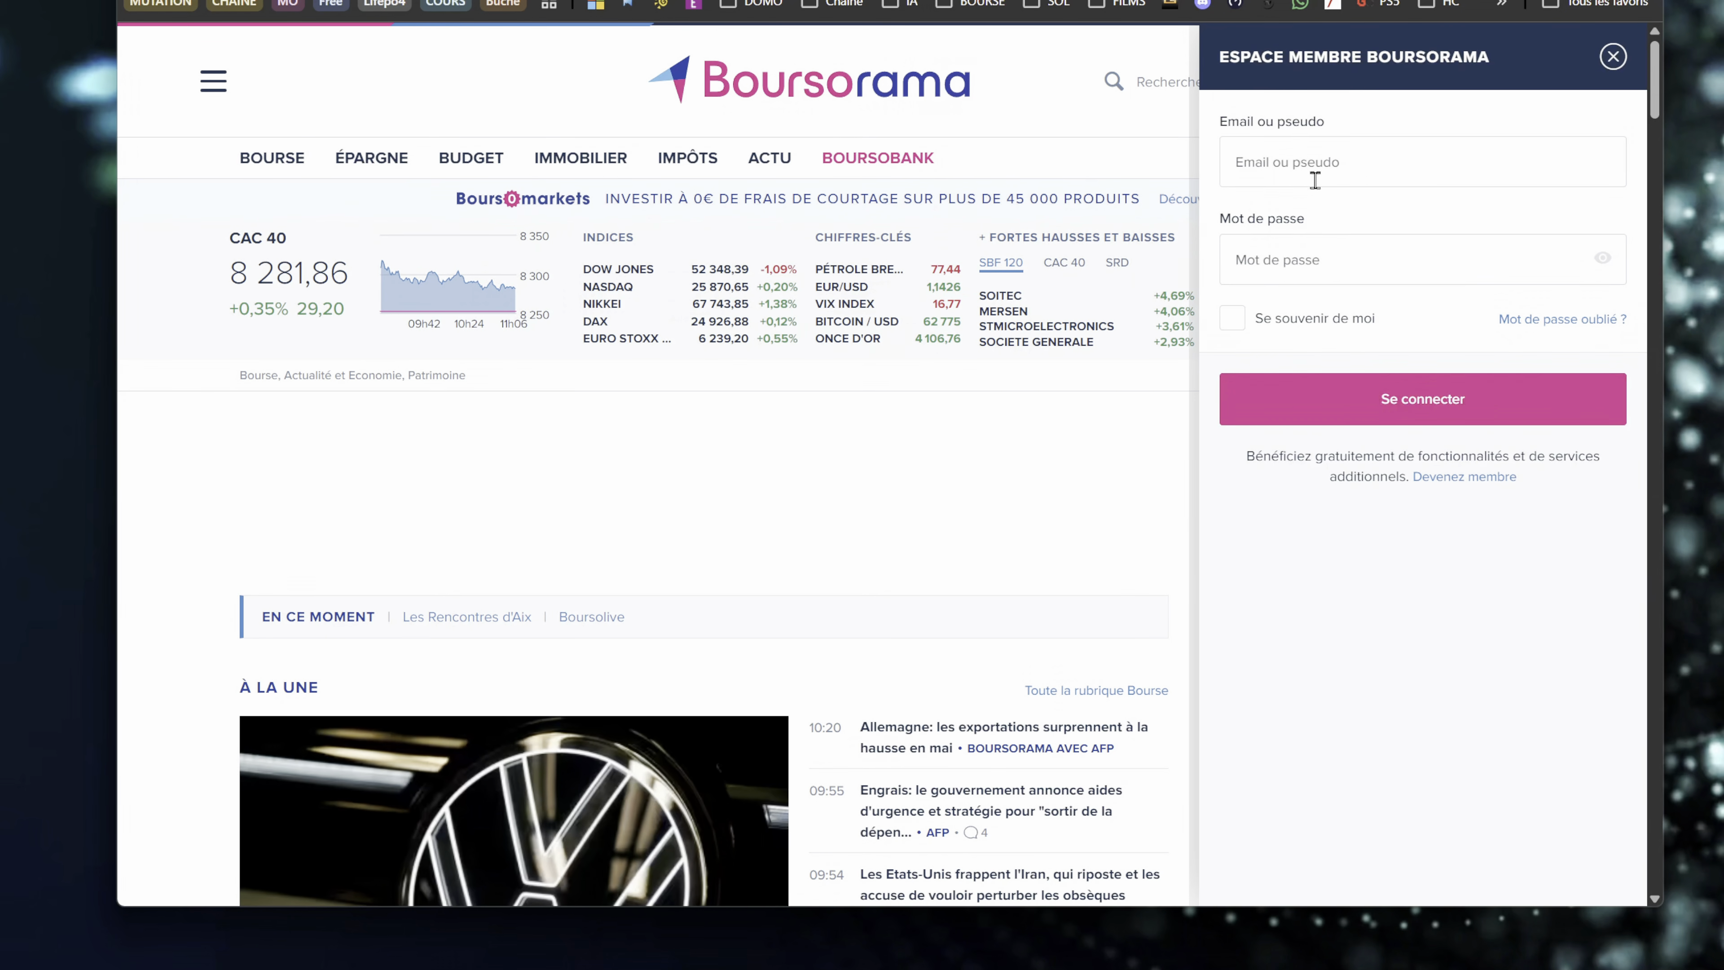
right_click(1288, 170)
mouse_move(1450, 619)
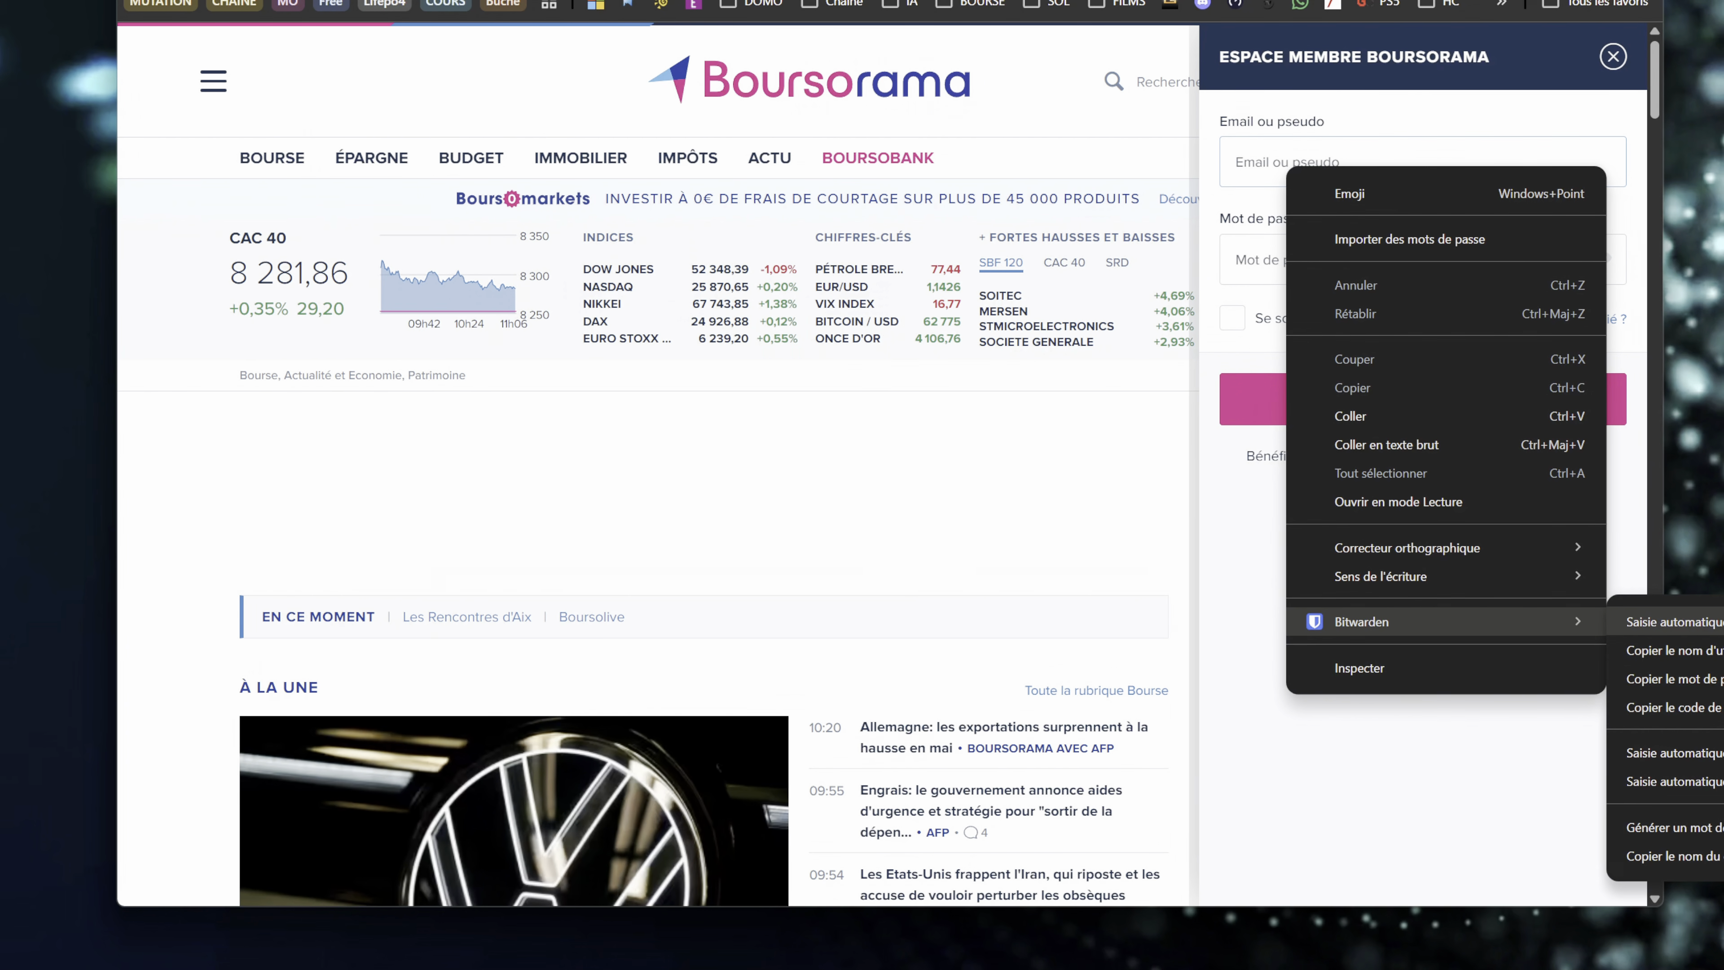
click(1451, 759)
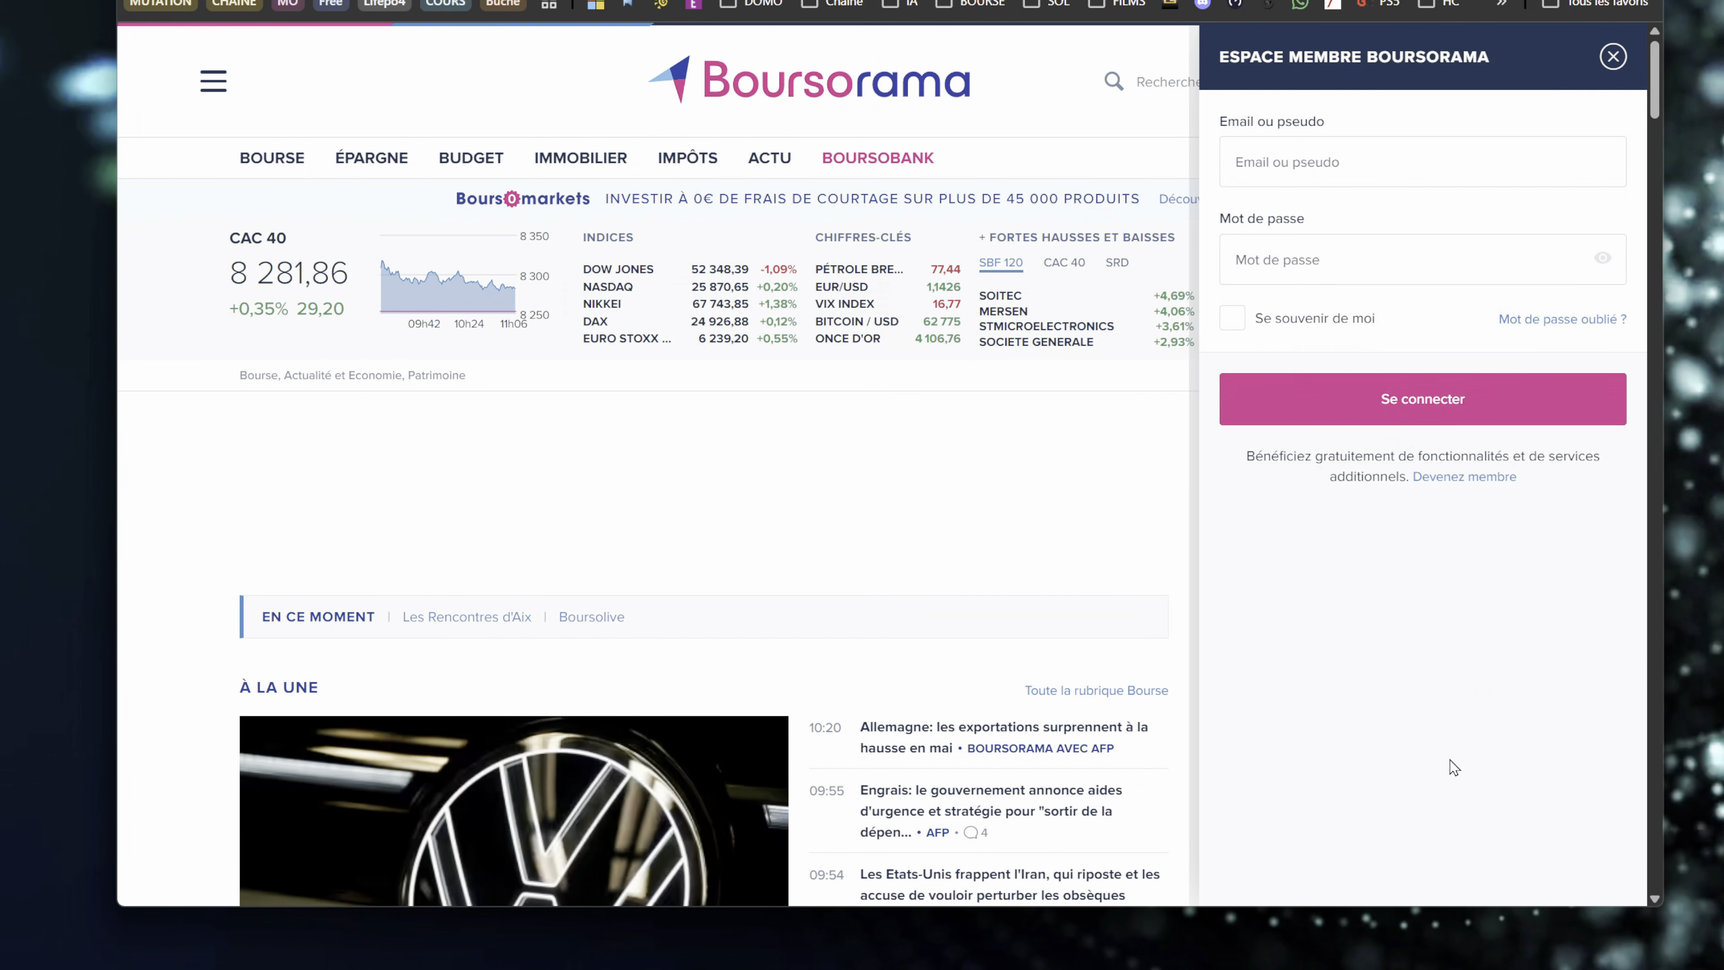
- Reload Boursorama, reopen the member login form and open Bitwarden's vault unlock window from the e-mail field's prompt
key(F5)
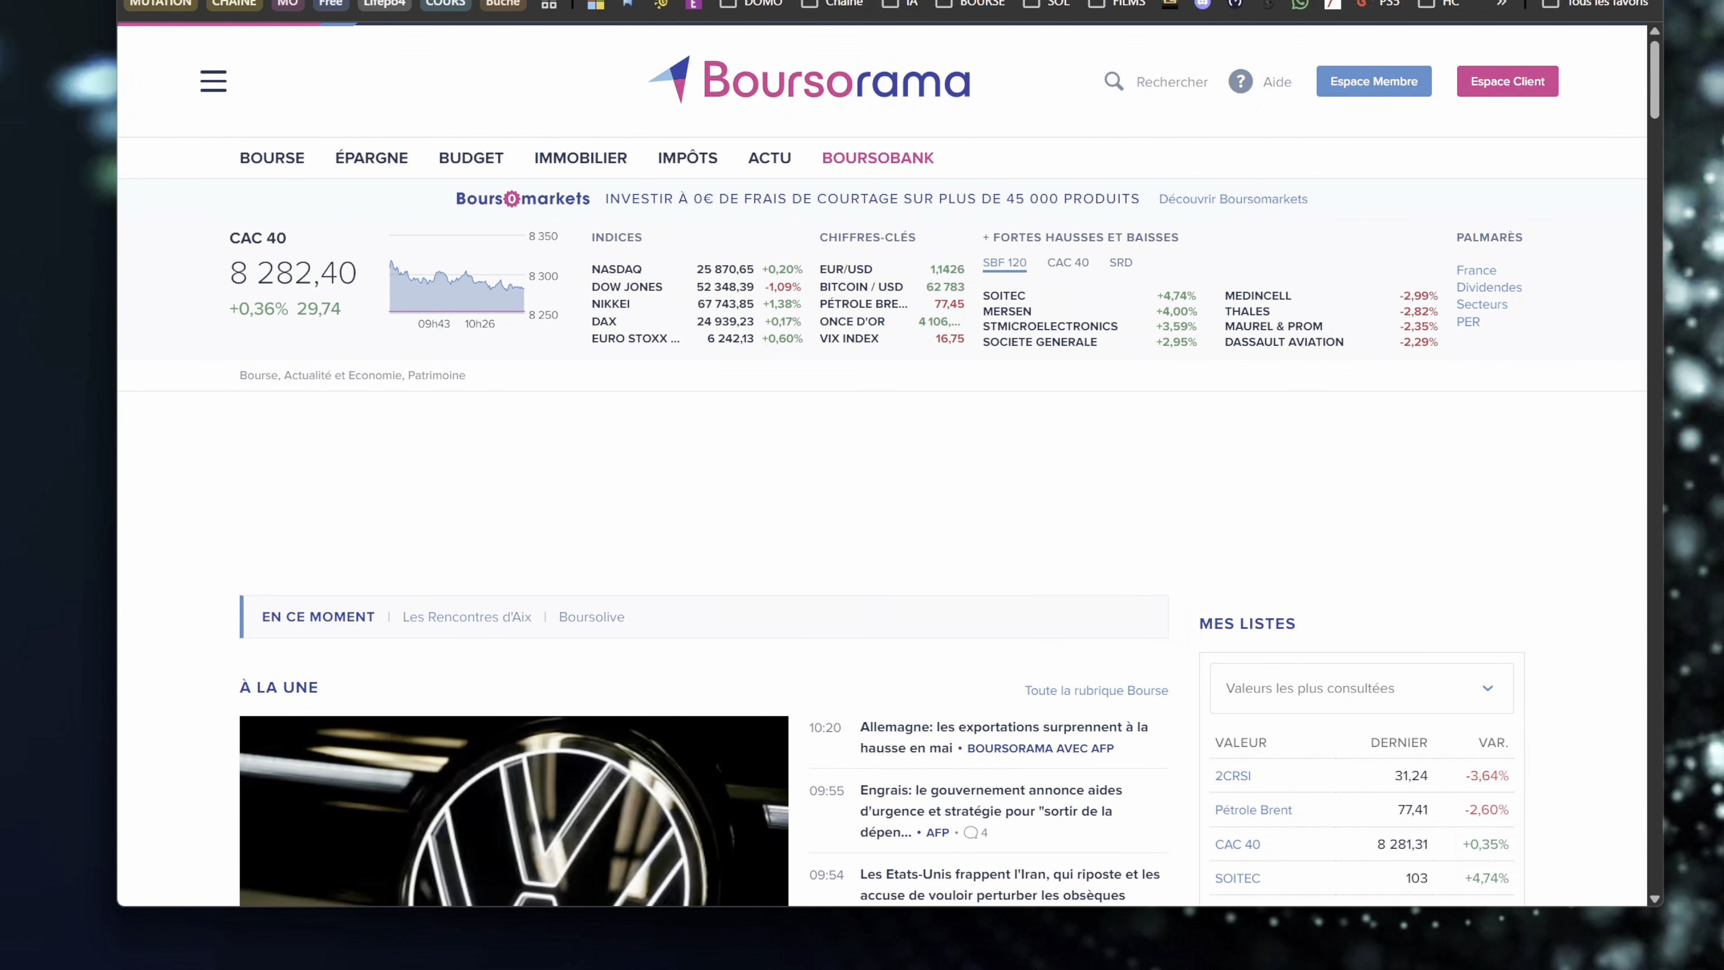
click(1361, 79)
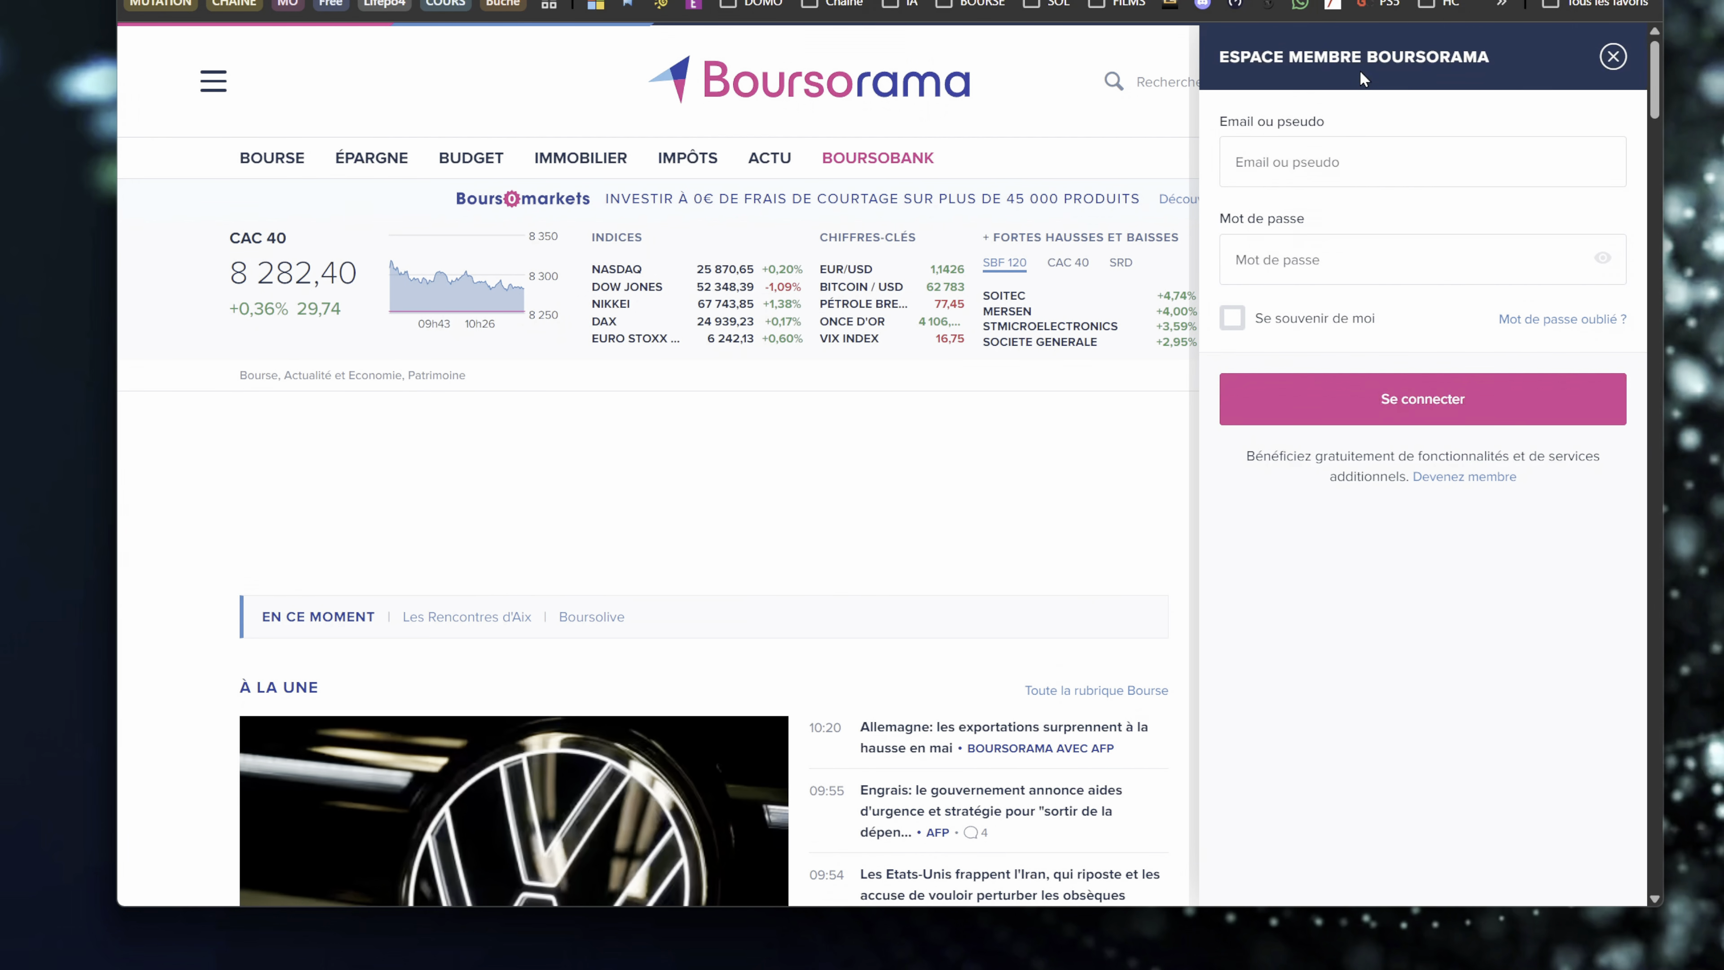
click(1305, 154)
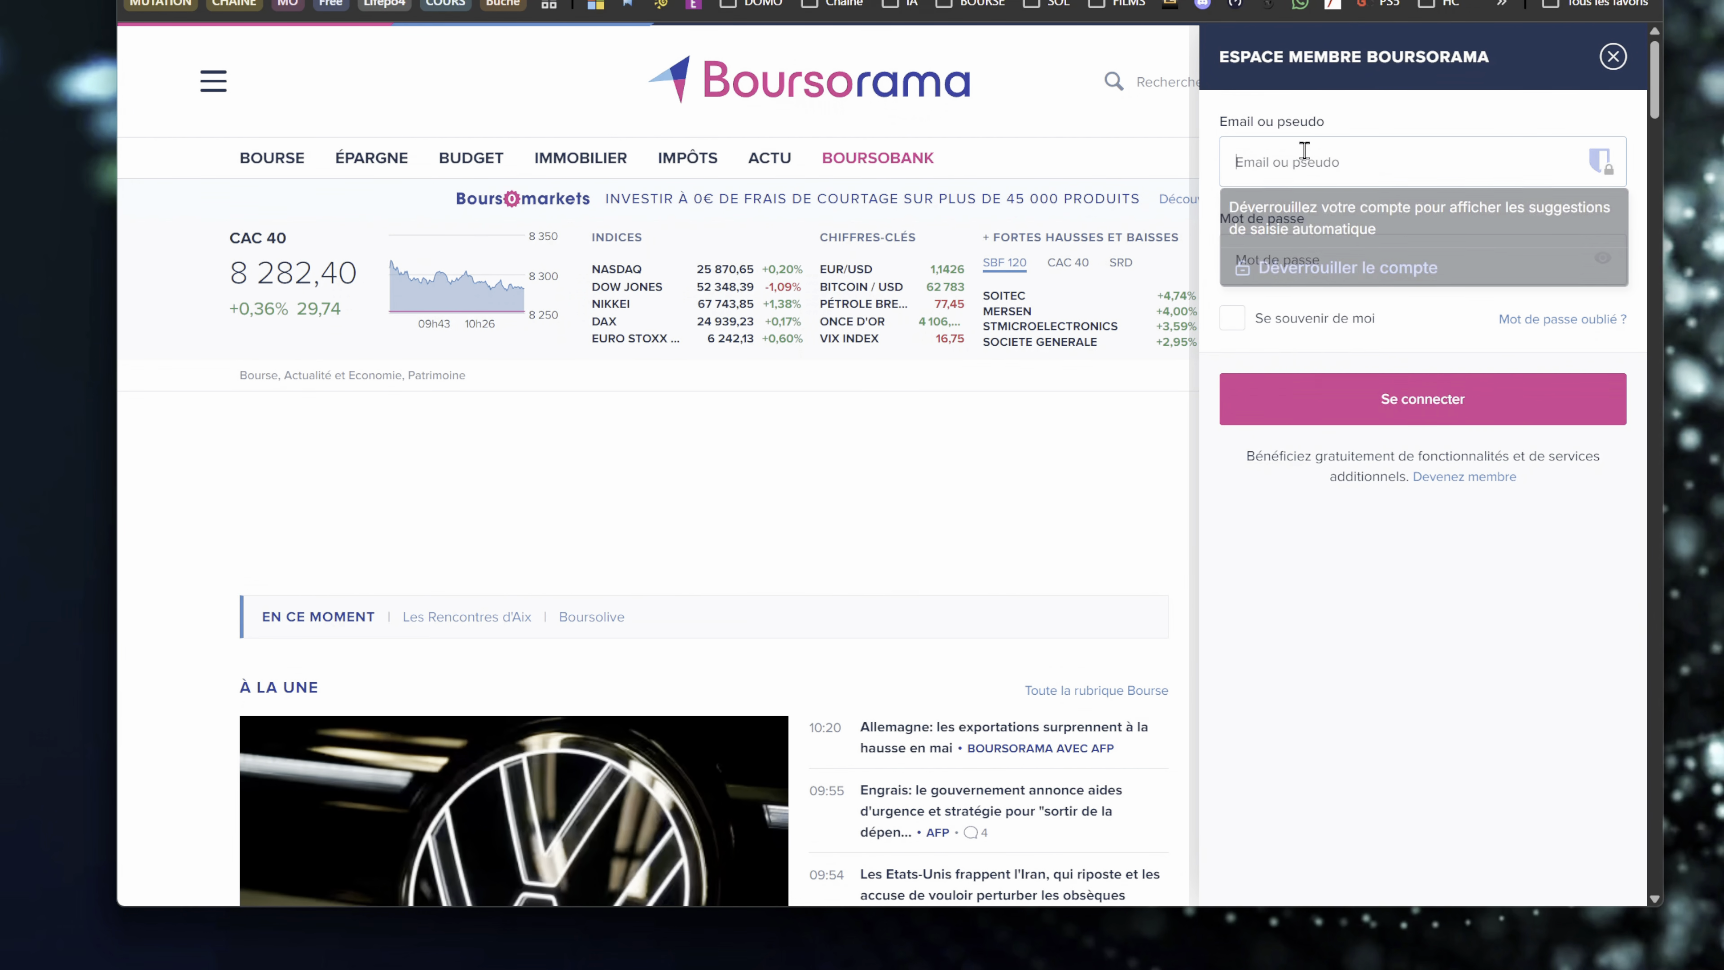
click(1334, 266)
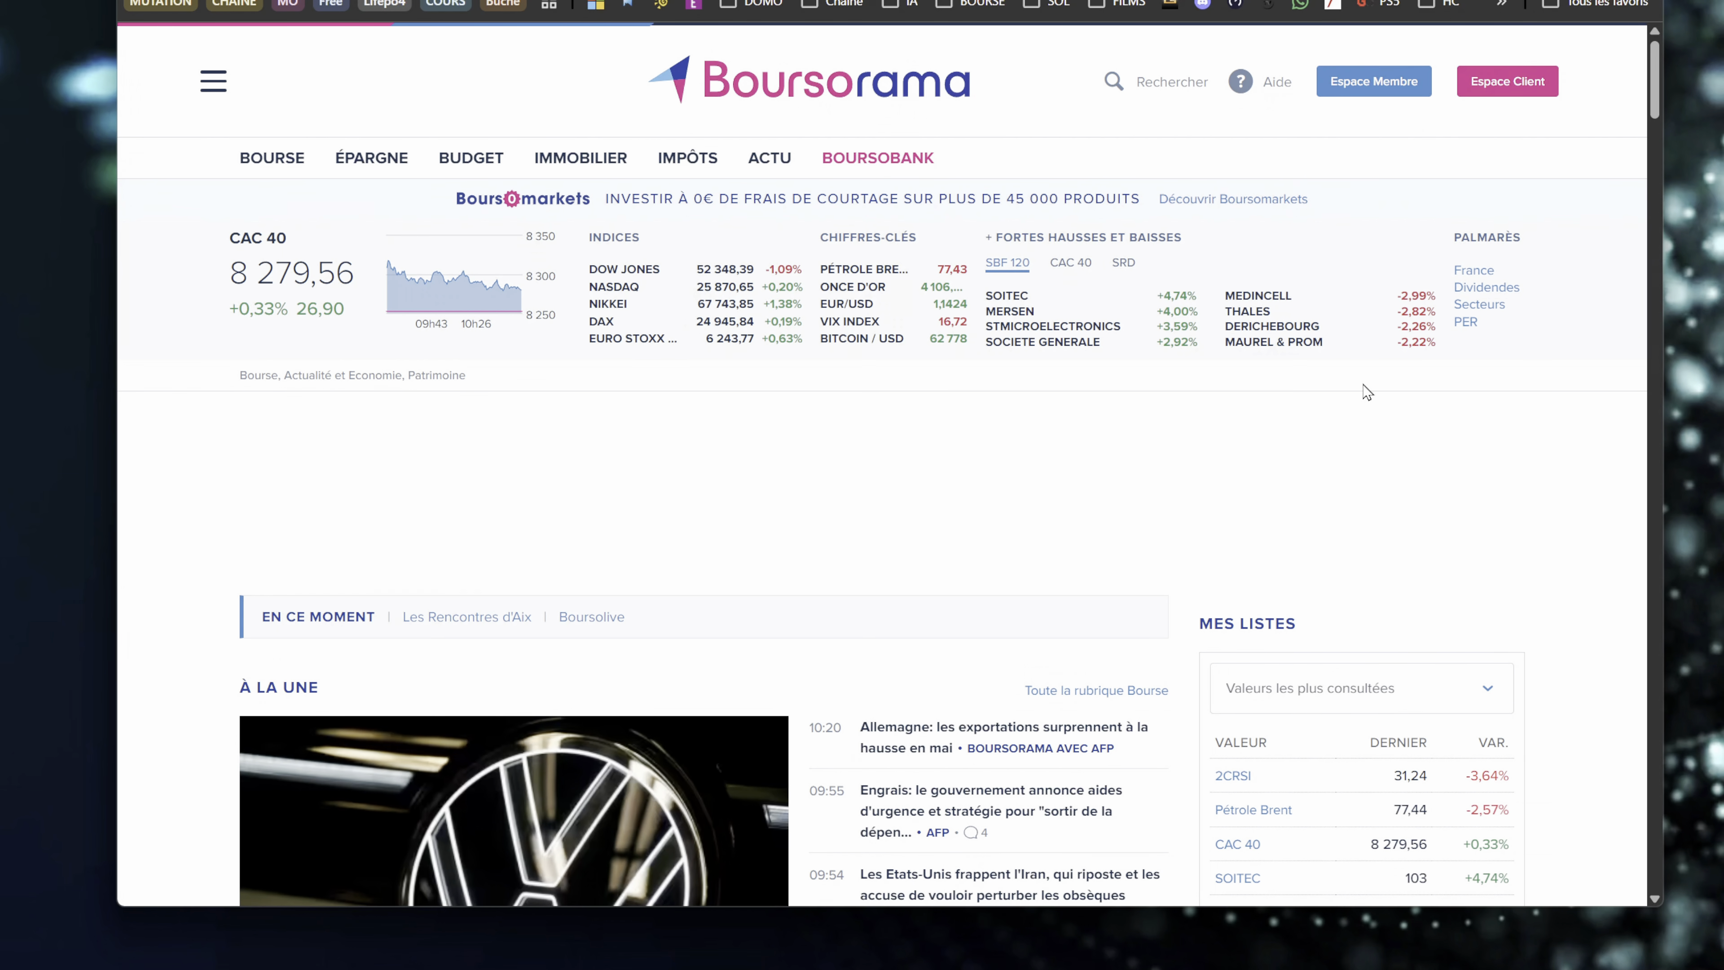
click(1375, 89)
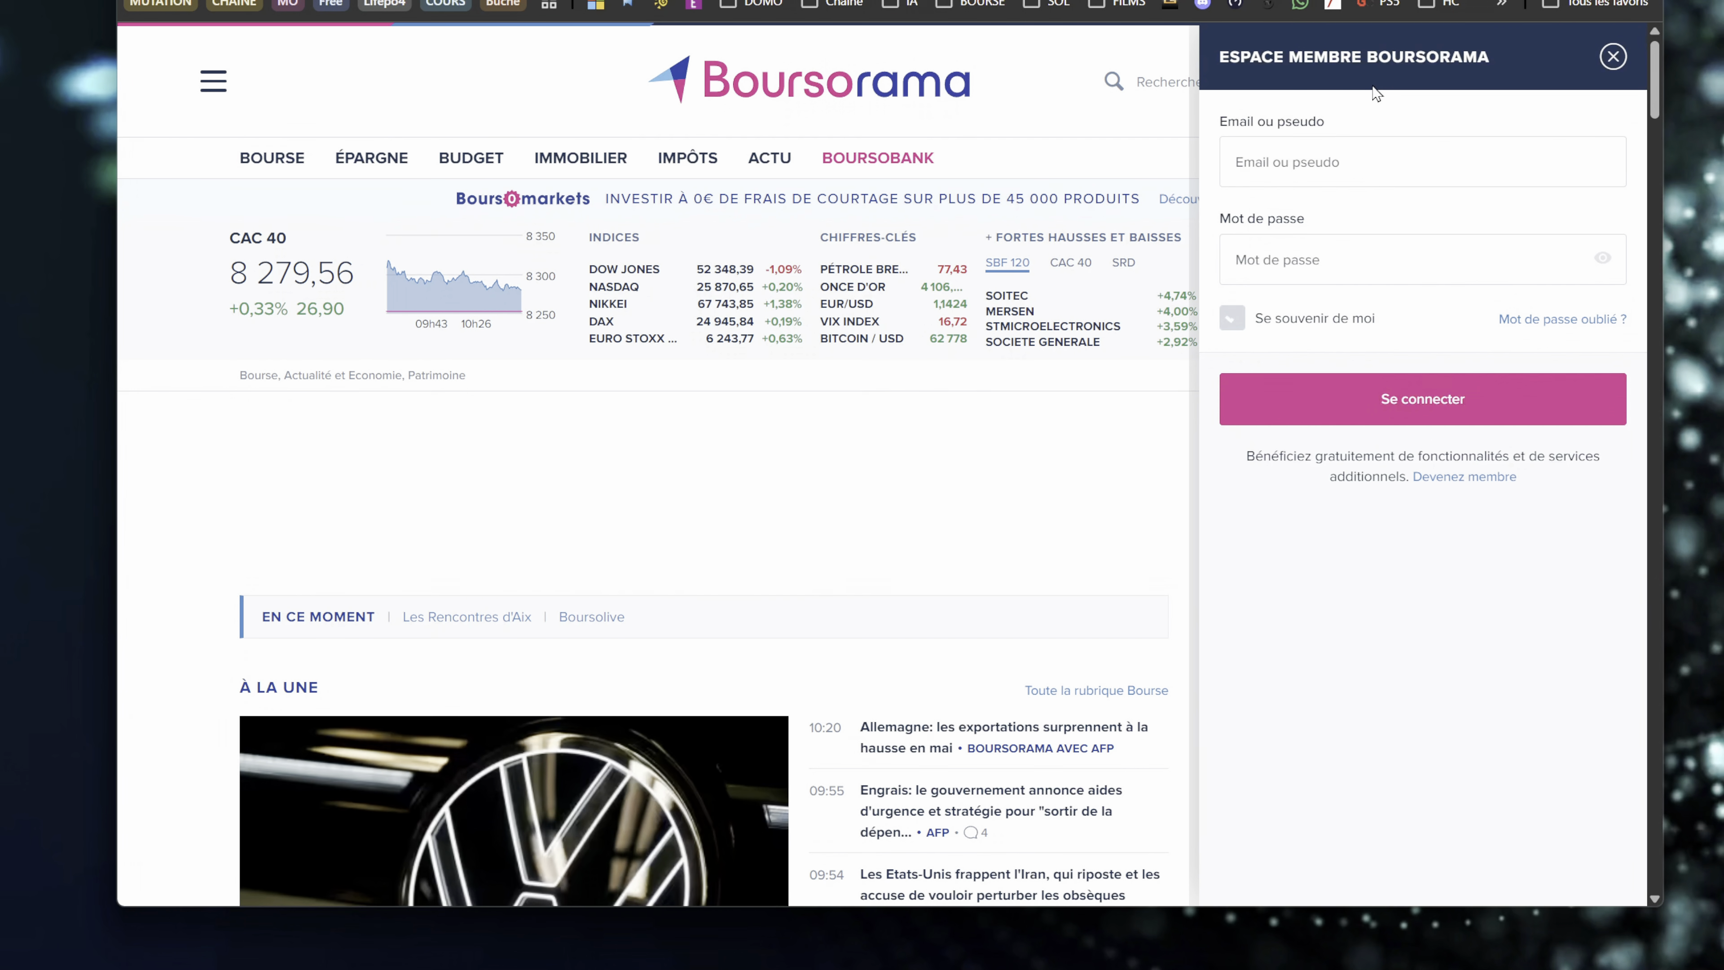
click(1344, 154)
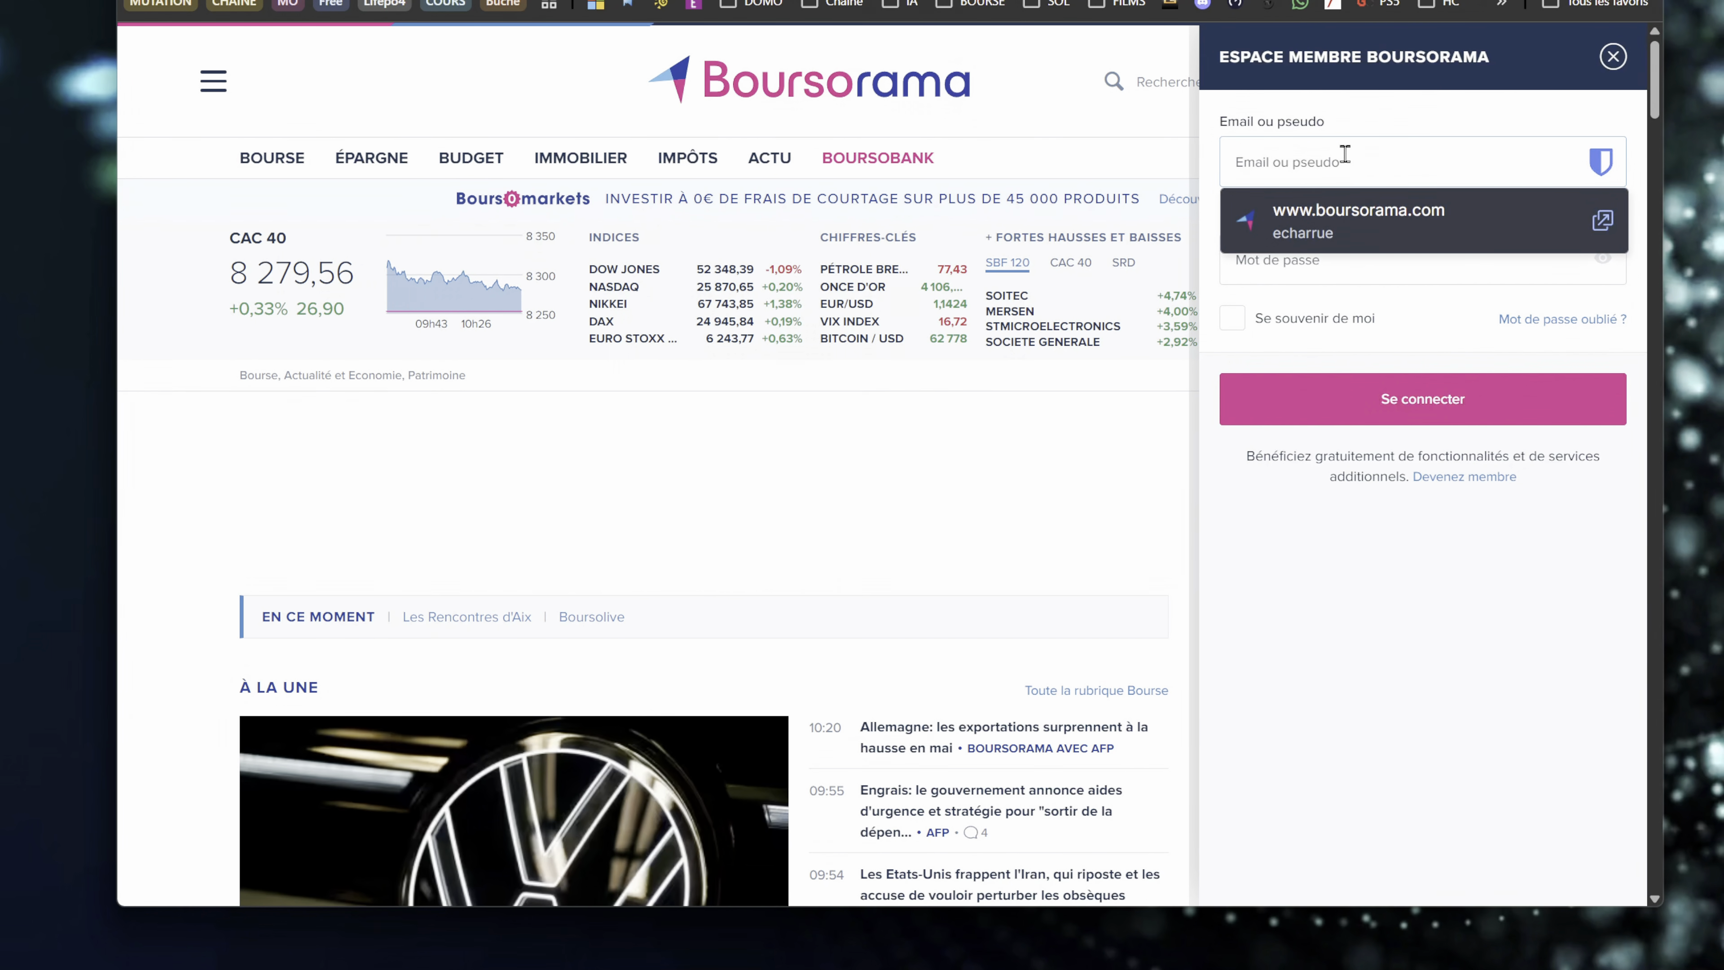
click(1348, 226)
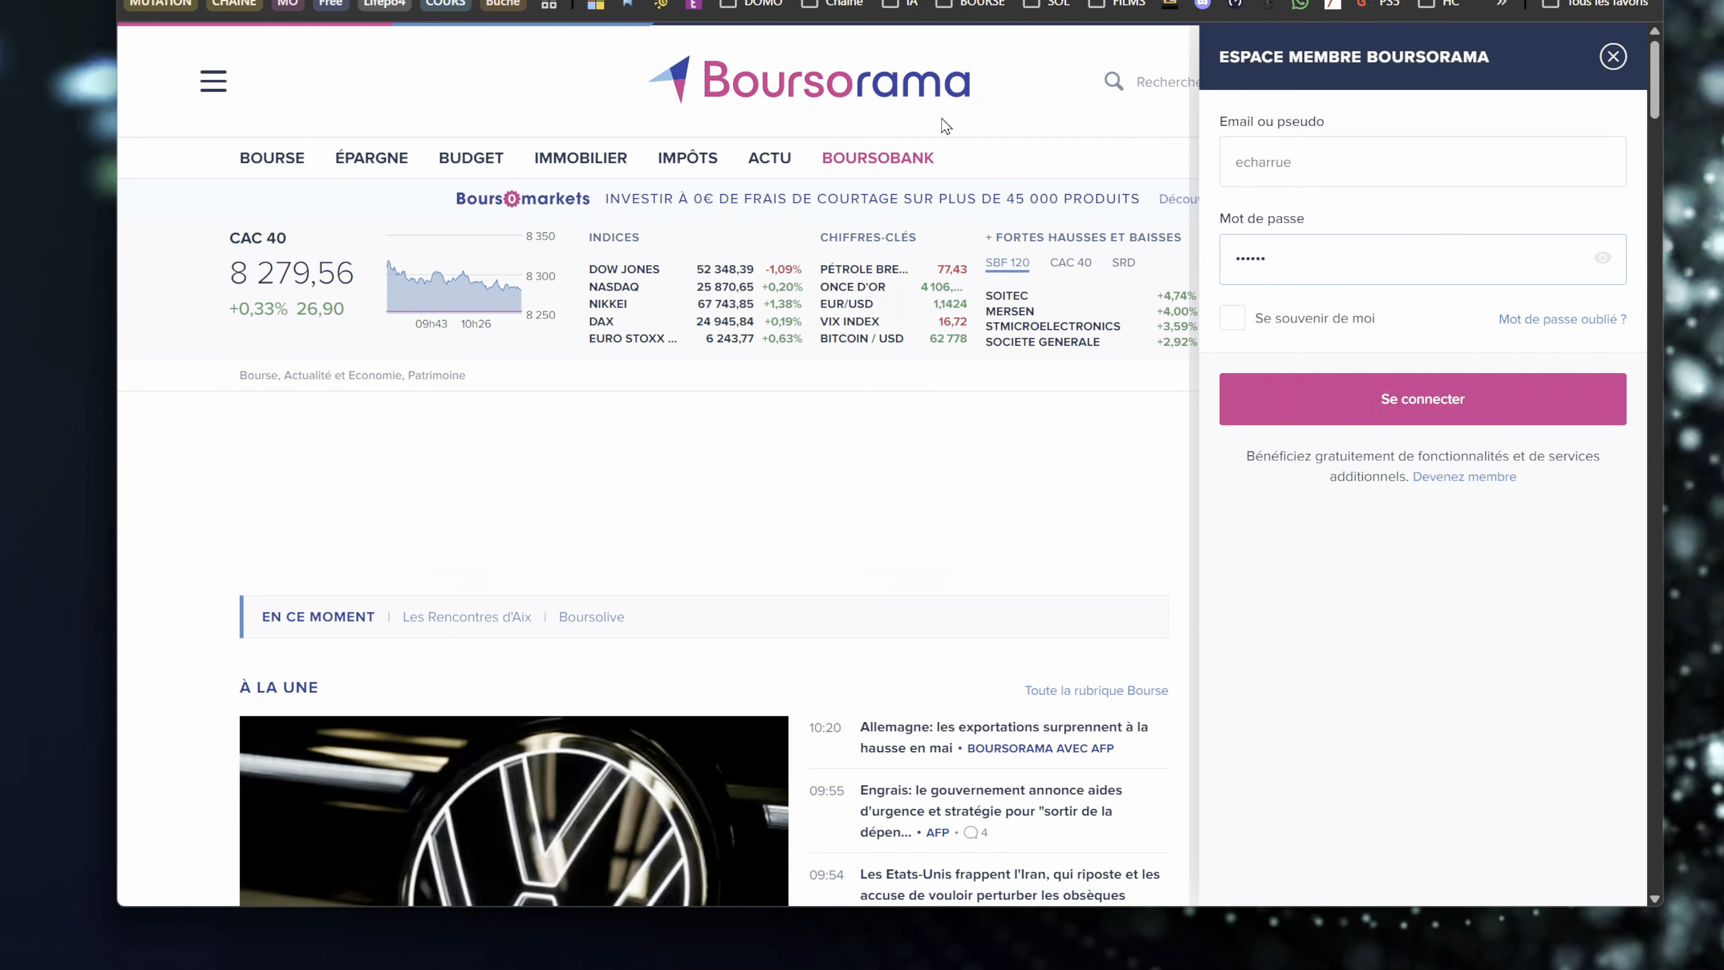
click(1227, 321)
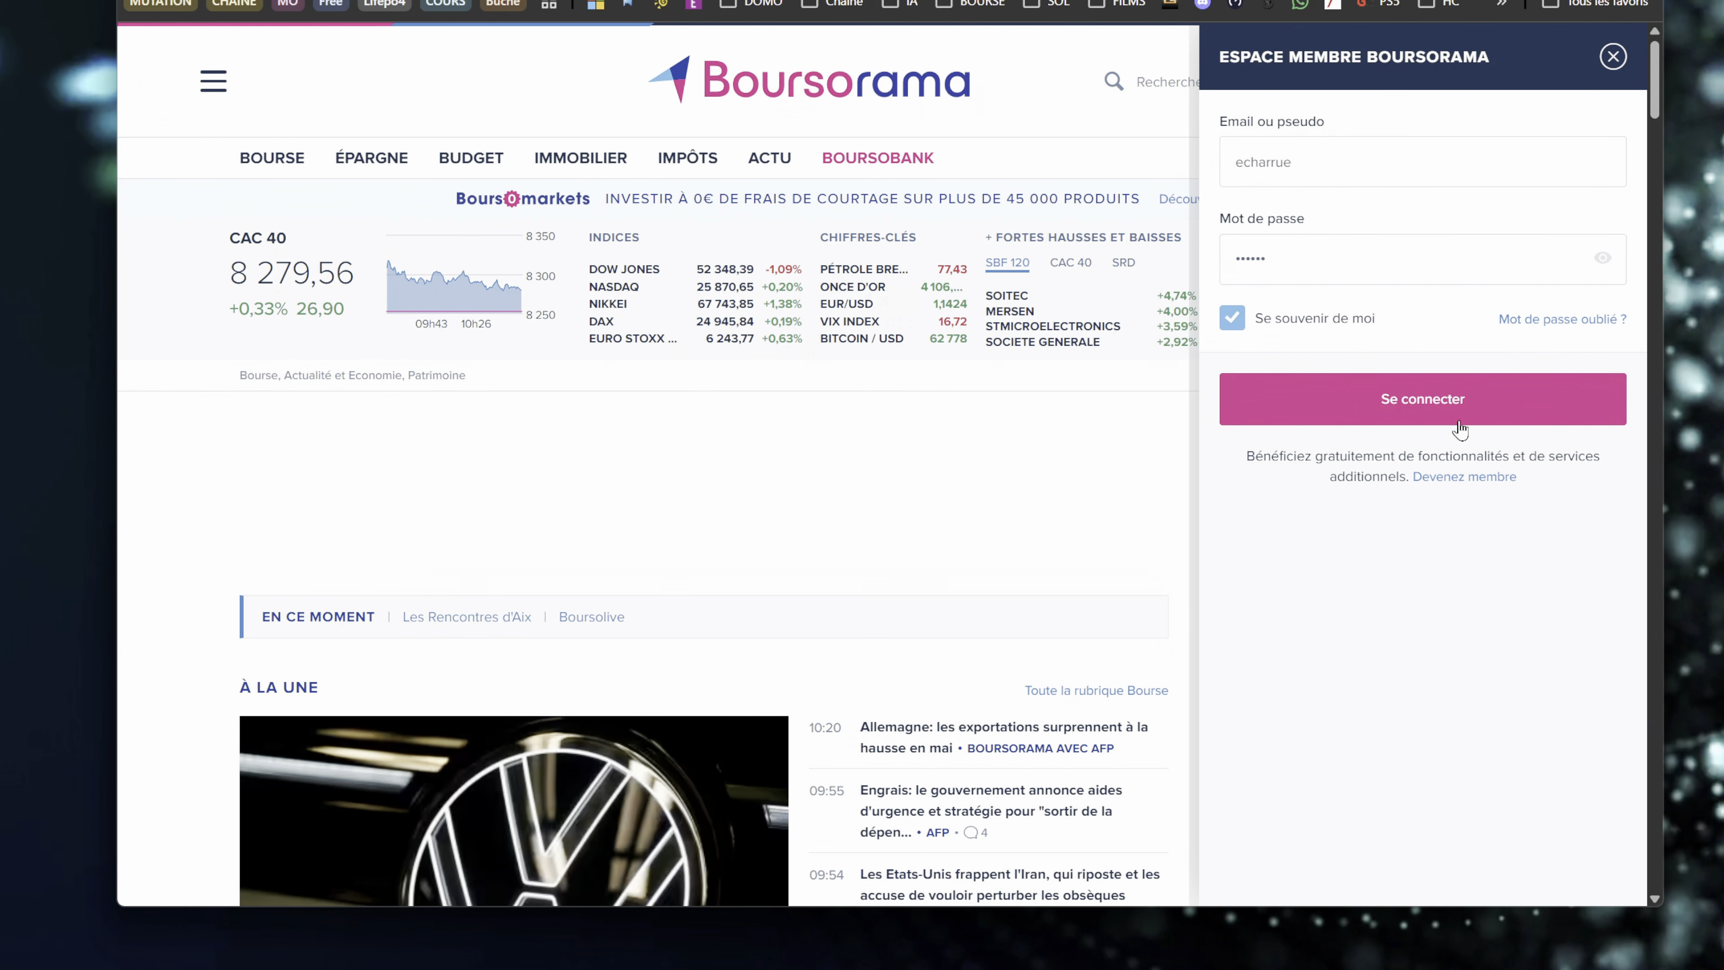
click(1429, 407)
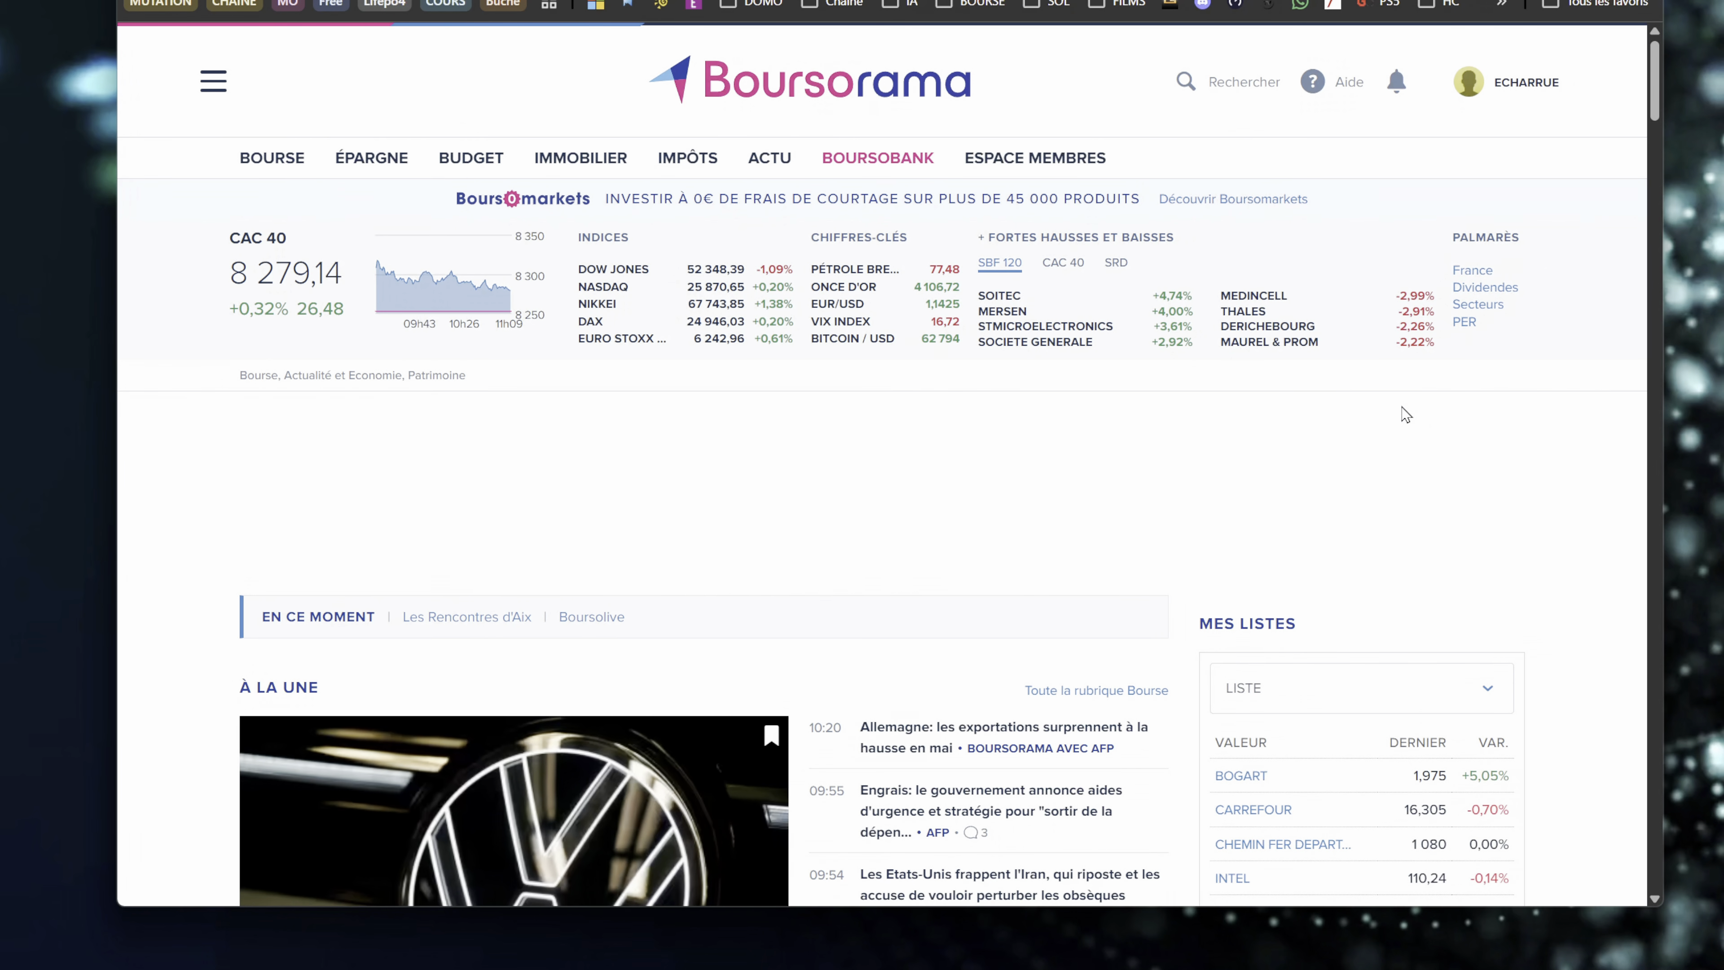
scroll(853, 533, down, 6)
scroll(853, 533, up, 6)
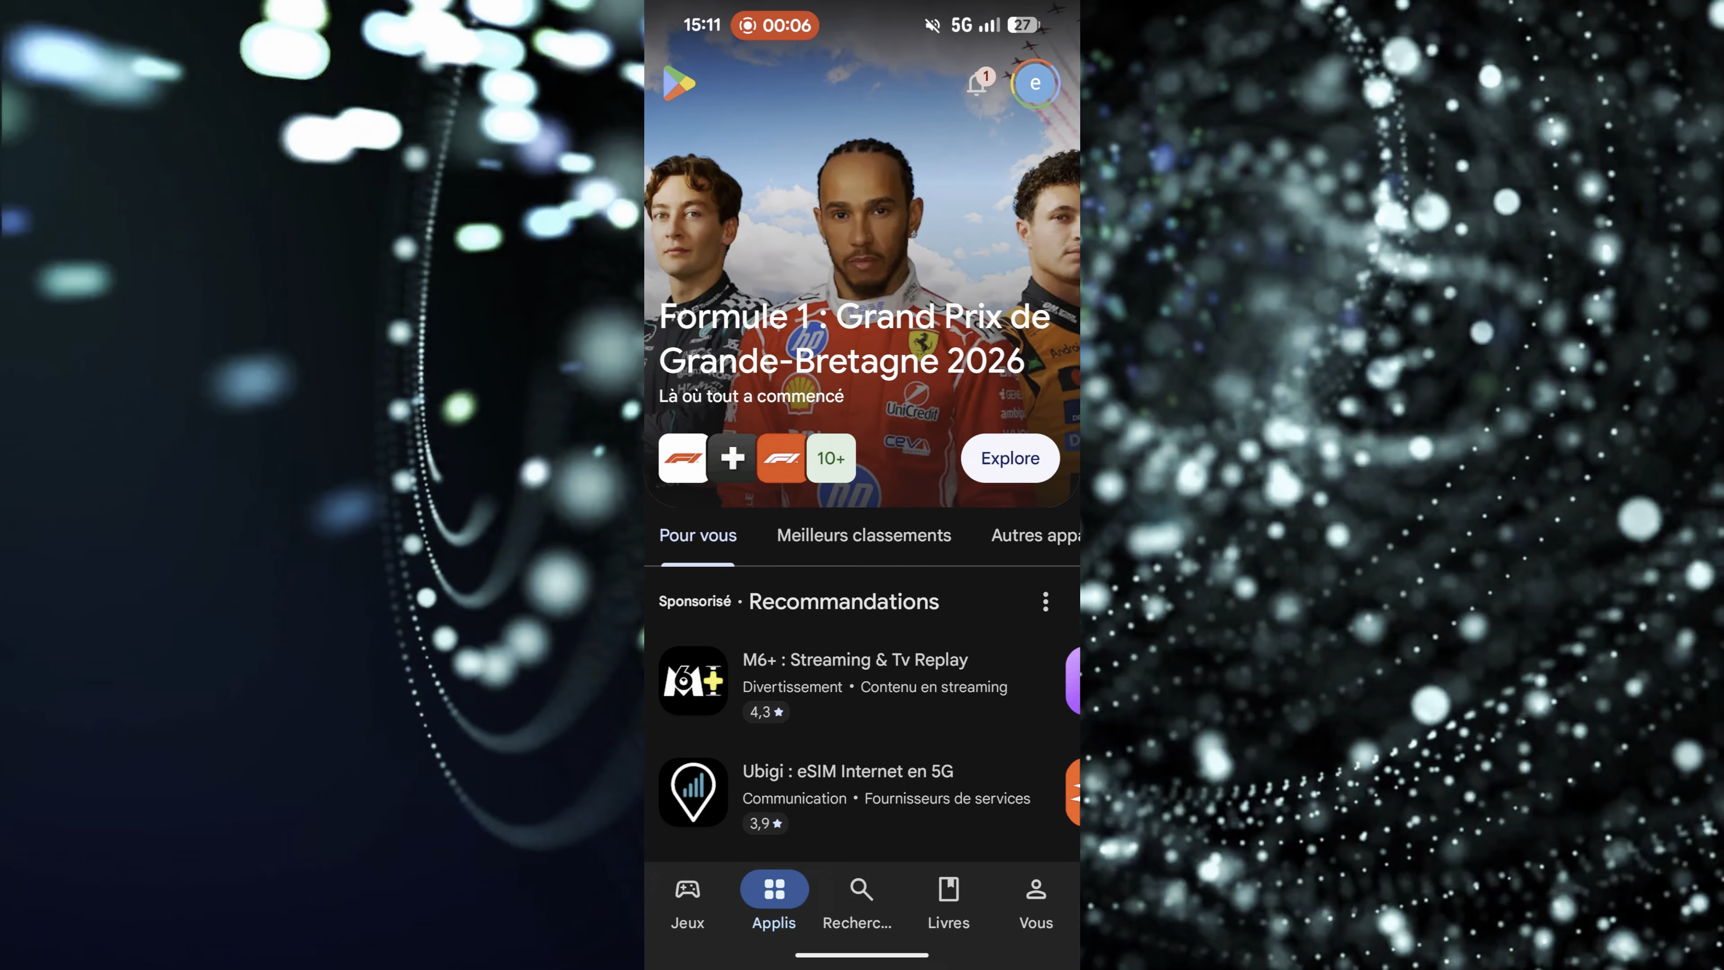
- On the phone's Google Play store, search for tailscale and install the Tailscale app
click(861, 893)
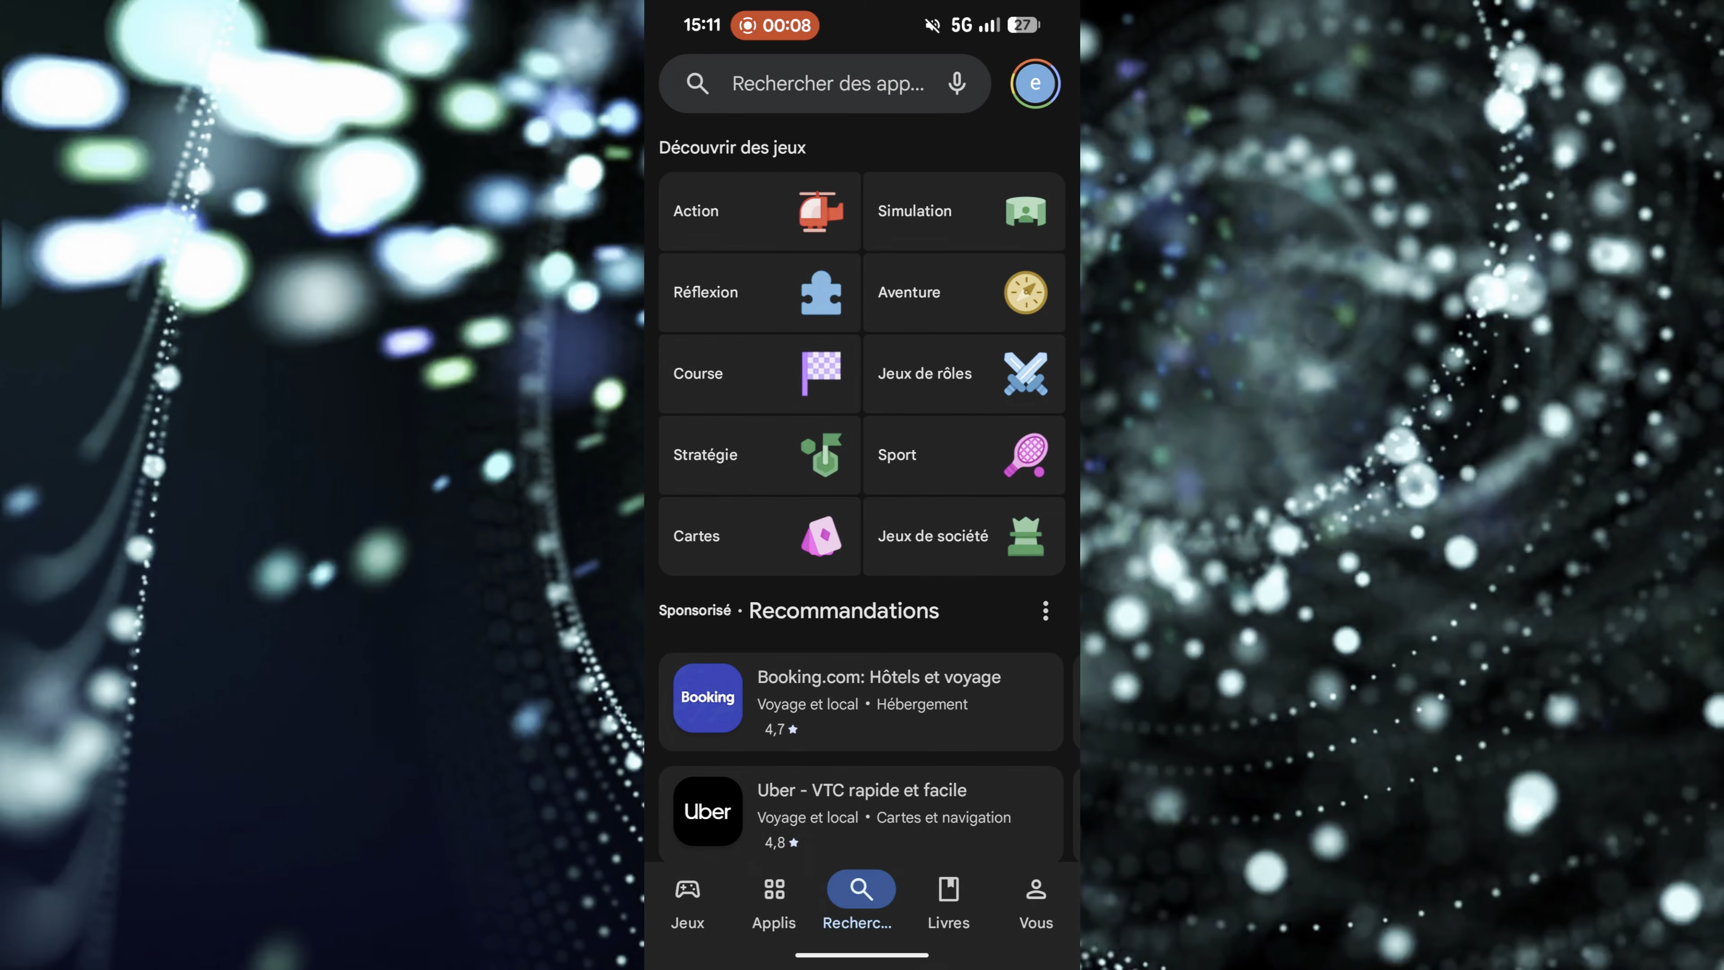
click(827, 83)
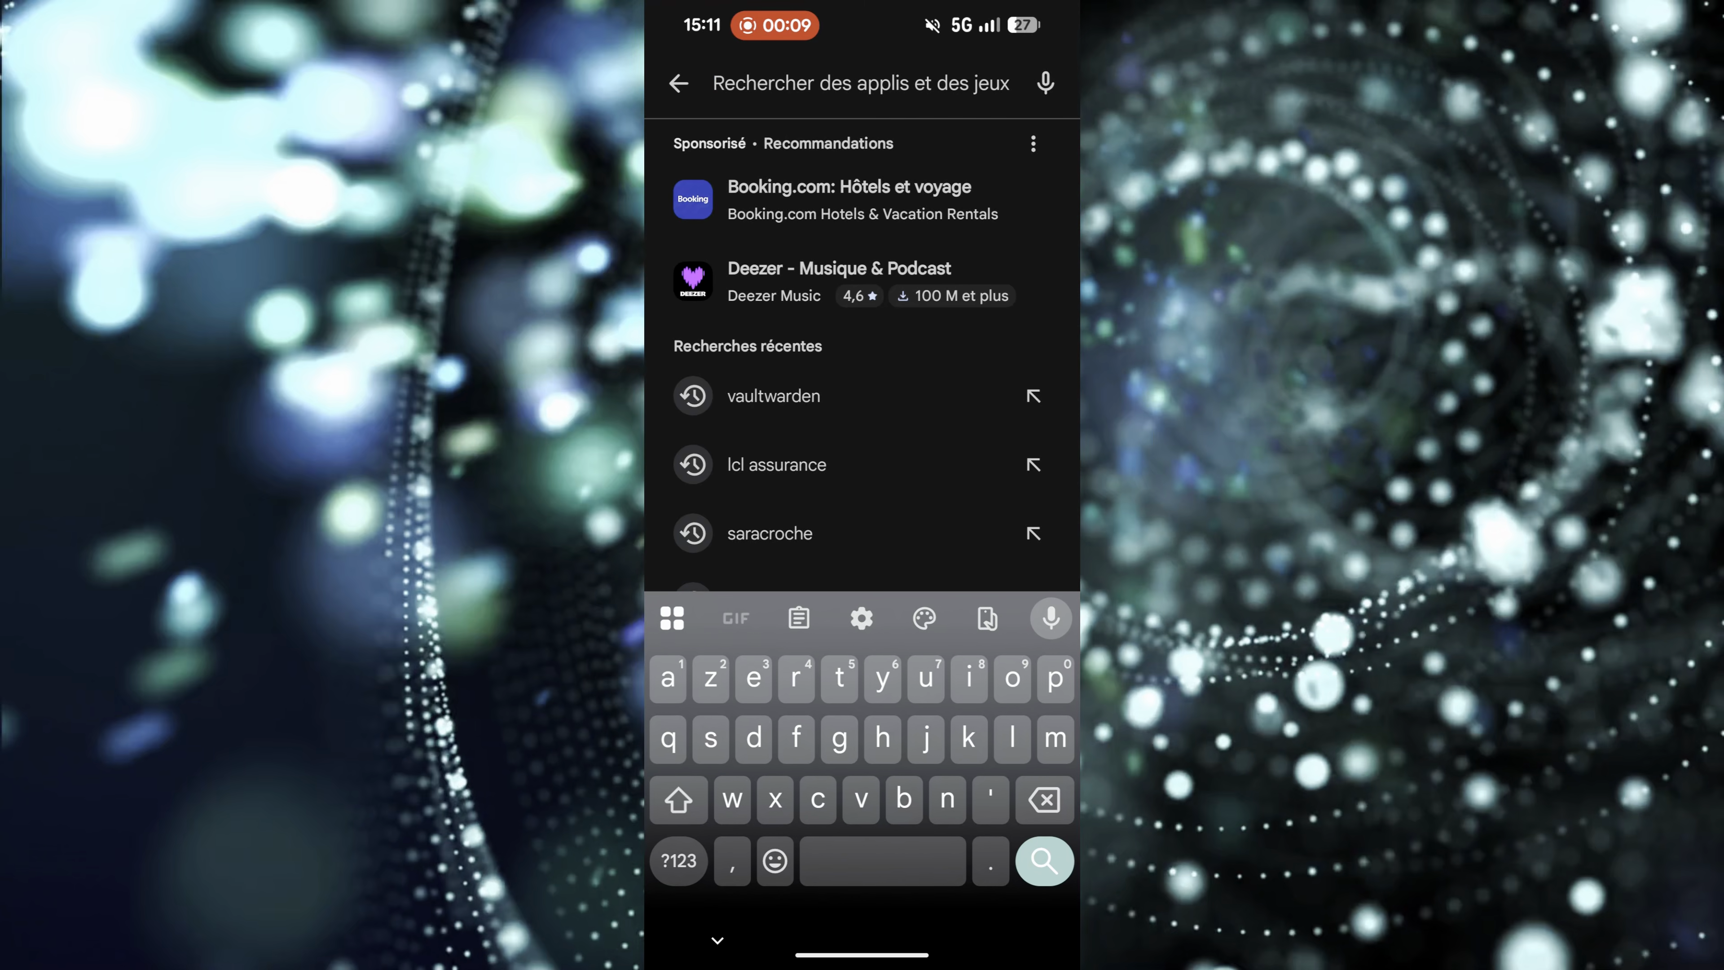
text(tailscale)
key(Return)
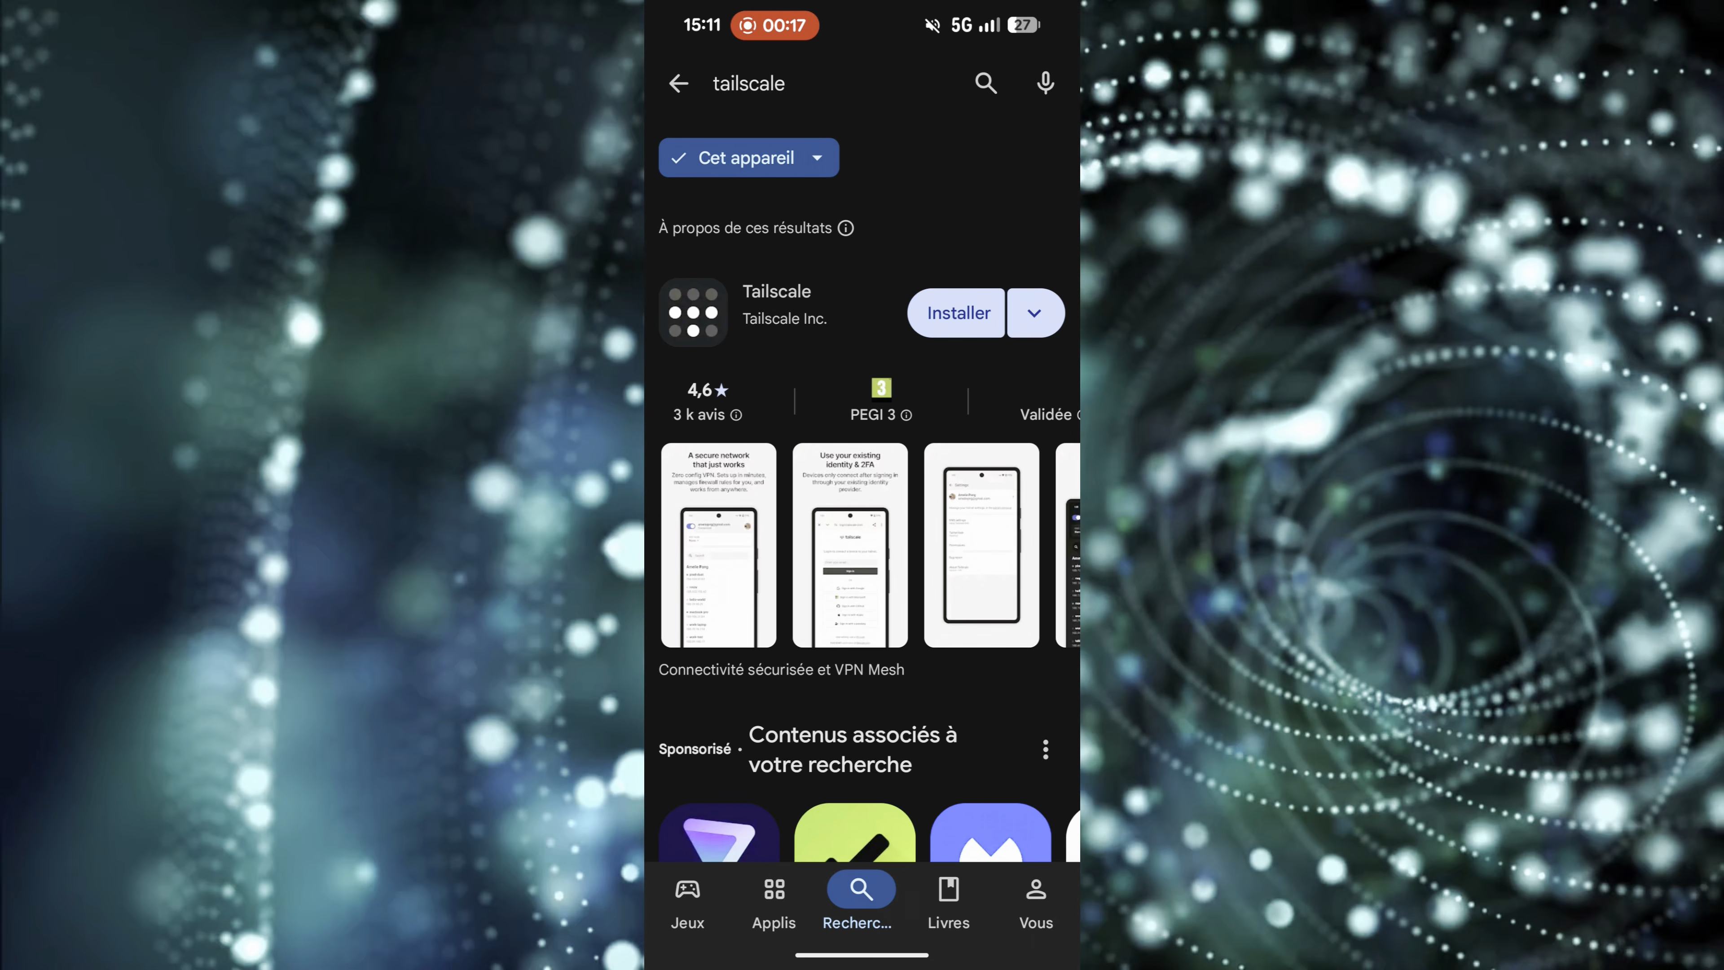
click(959, 312)
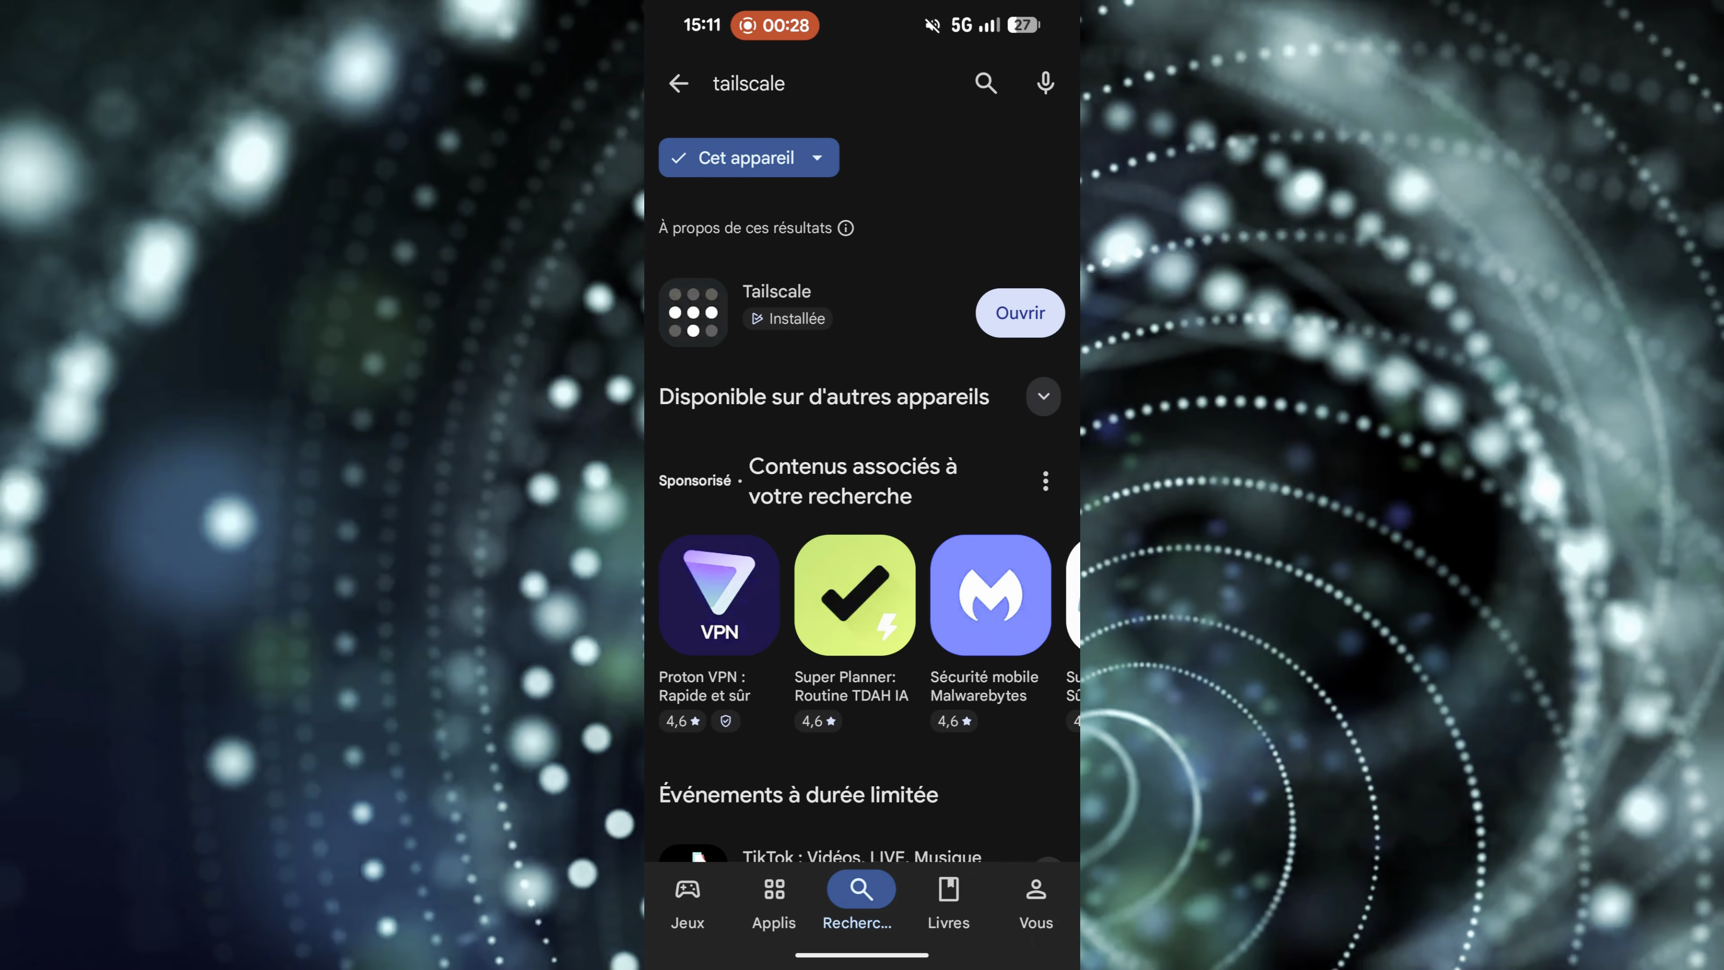
- Open Tailscale, accept its VPN connection request, log in to the tailnet and continue past the notifications notice
click(1020, 313)
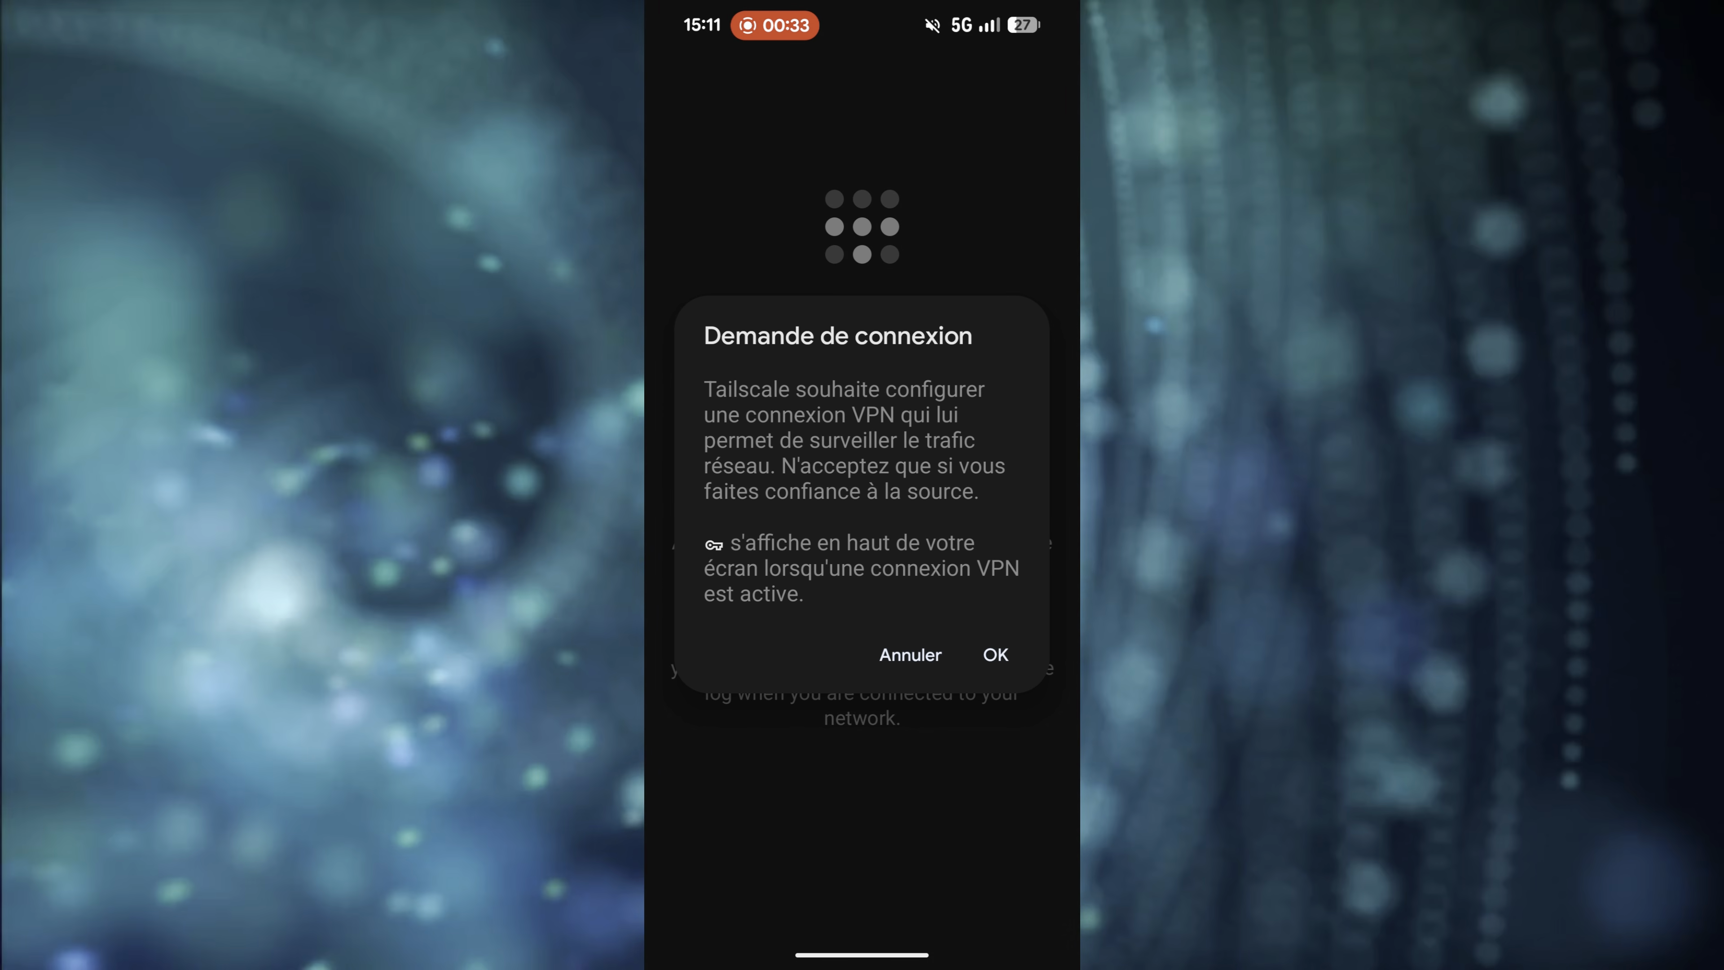
click(996, 655)
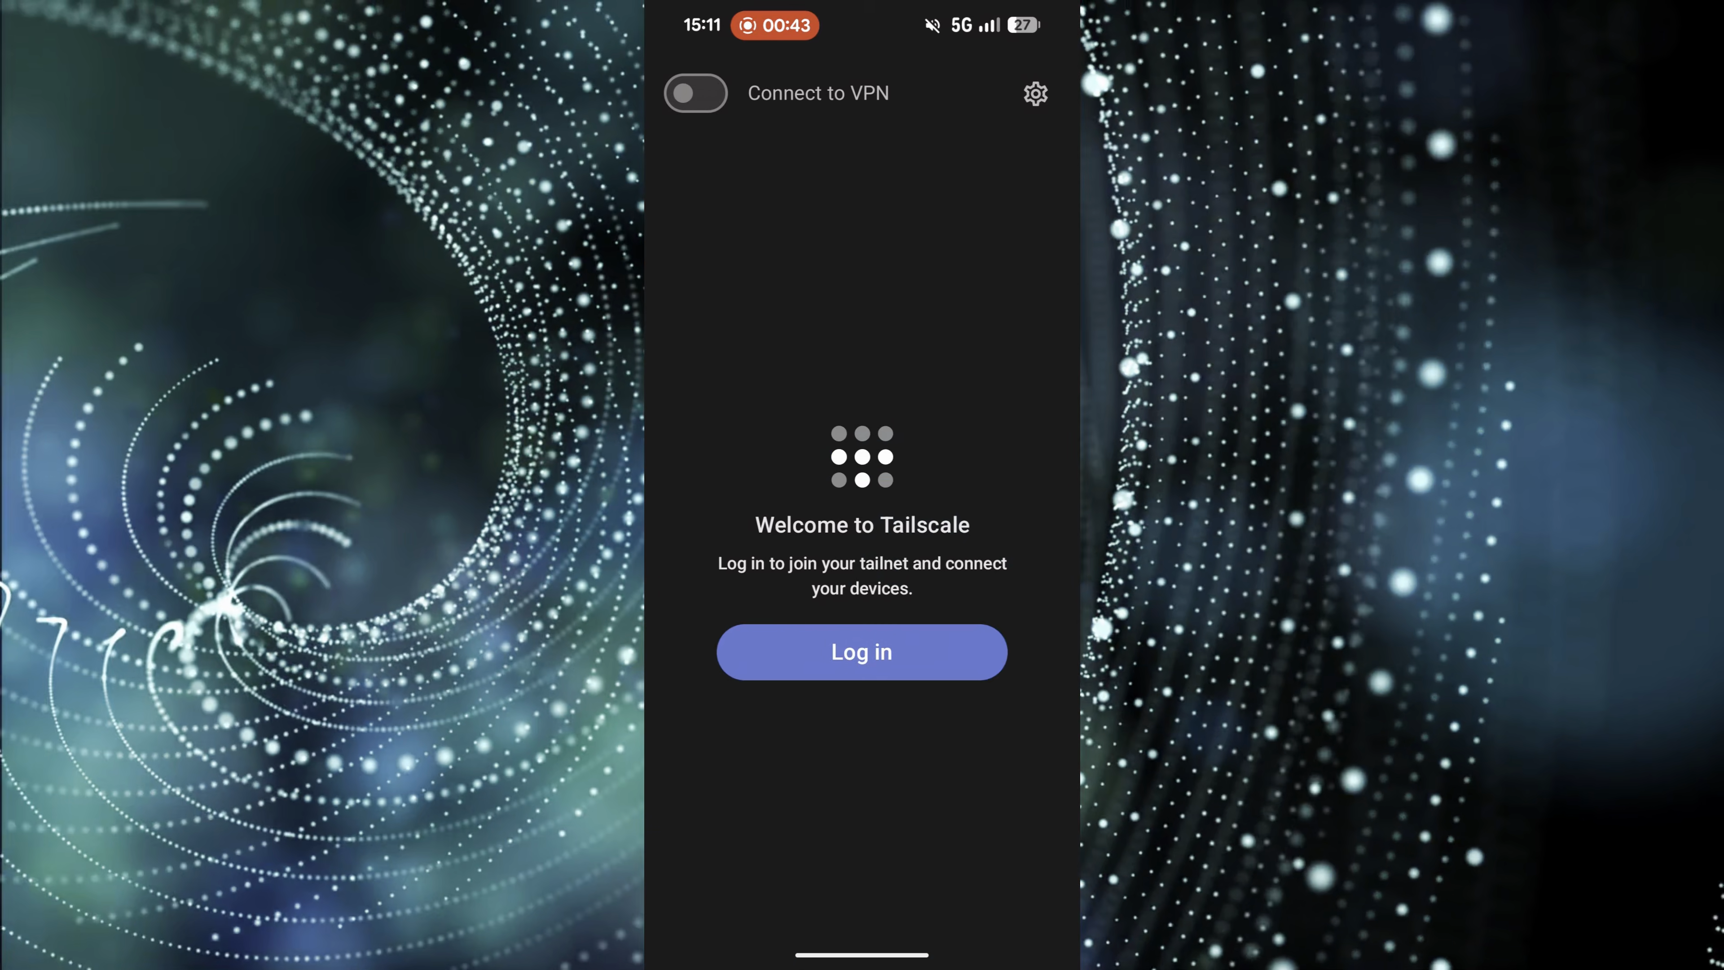
click(858, 656)
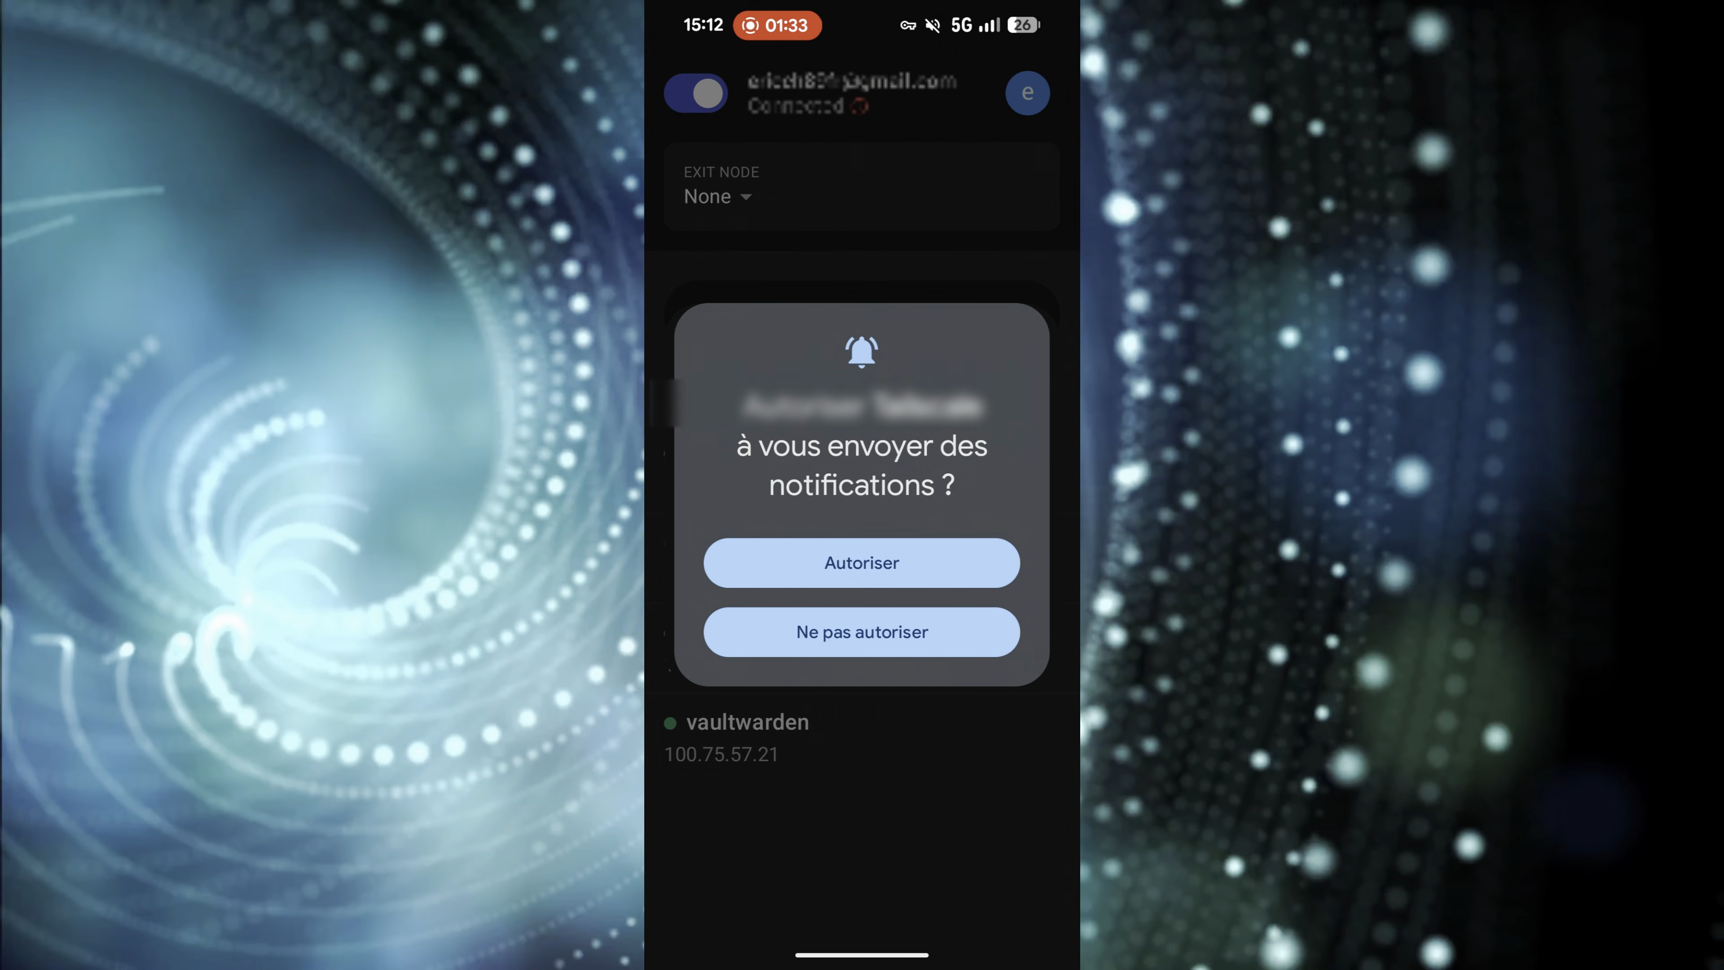
click(860, 569)
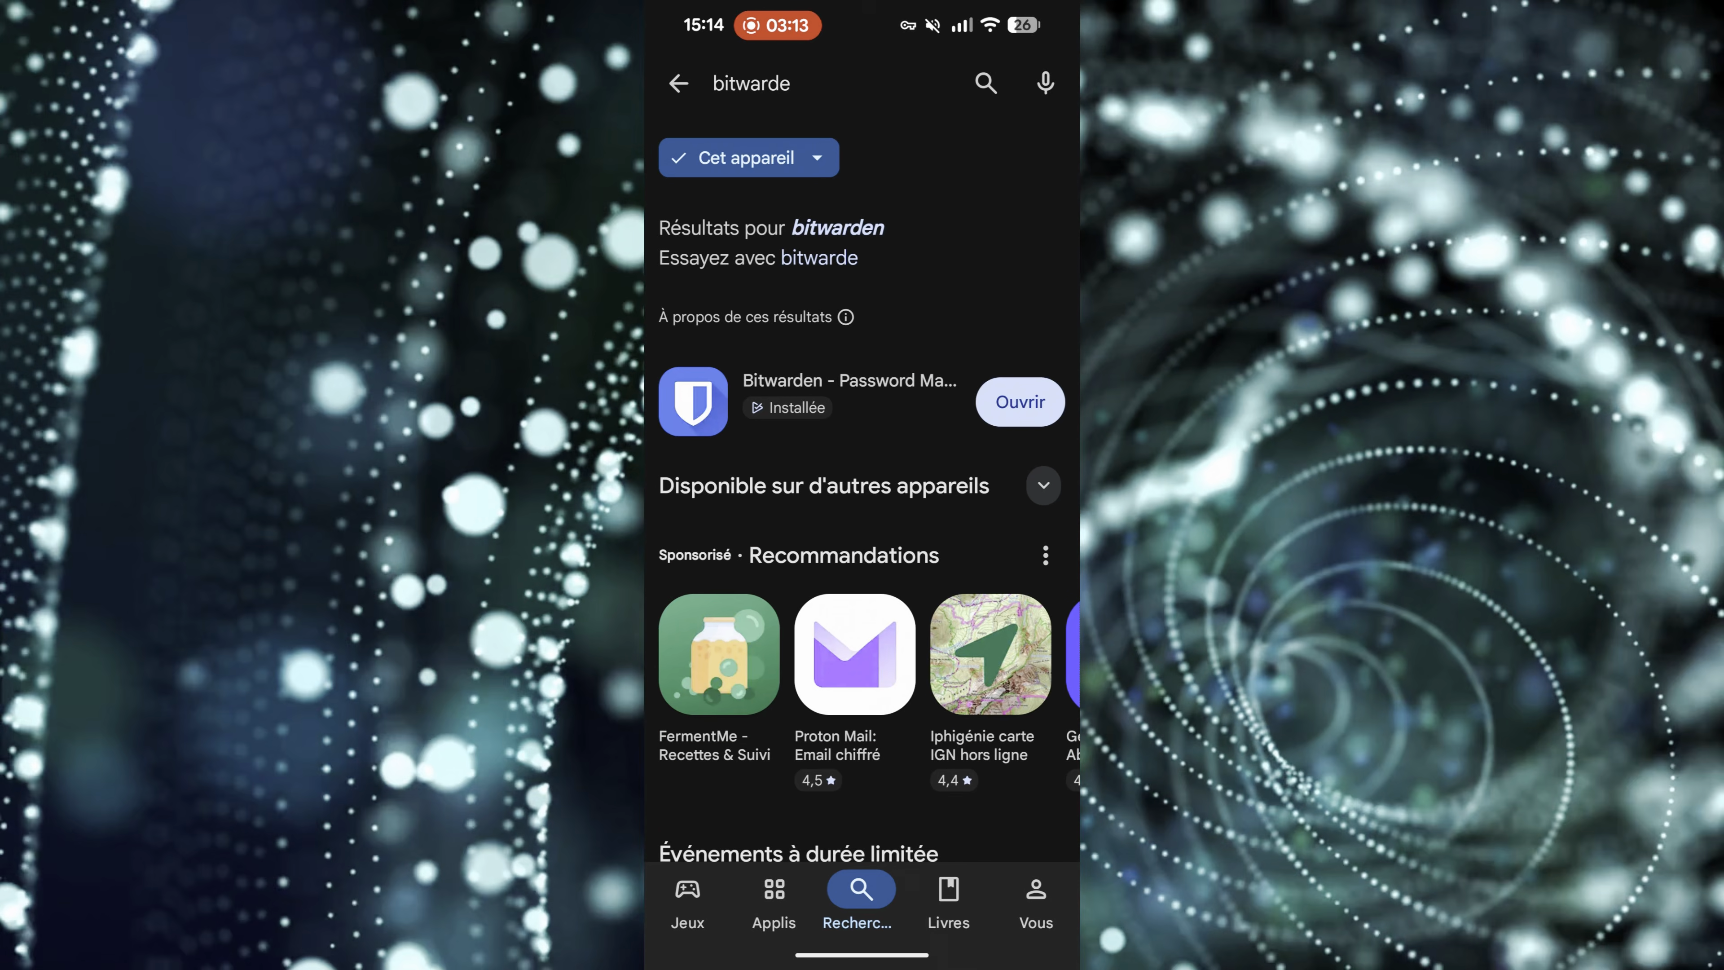
click(1016, 401)
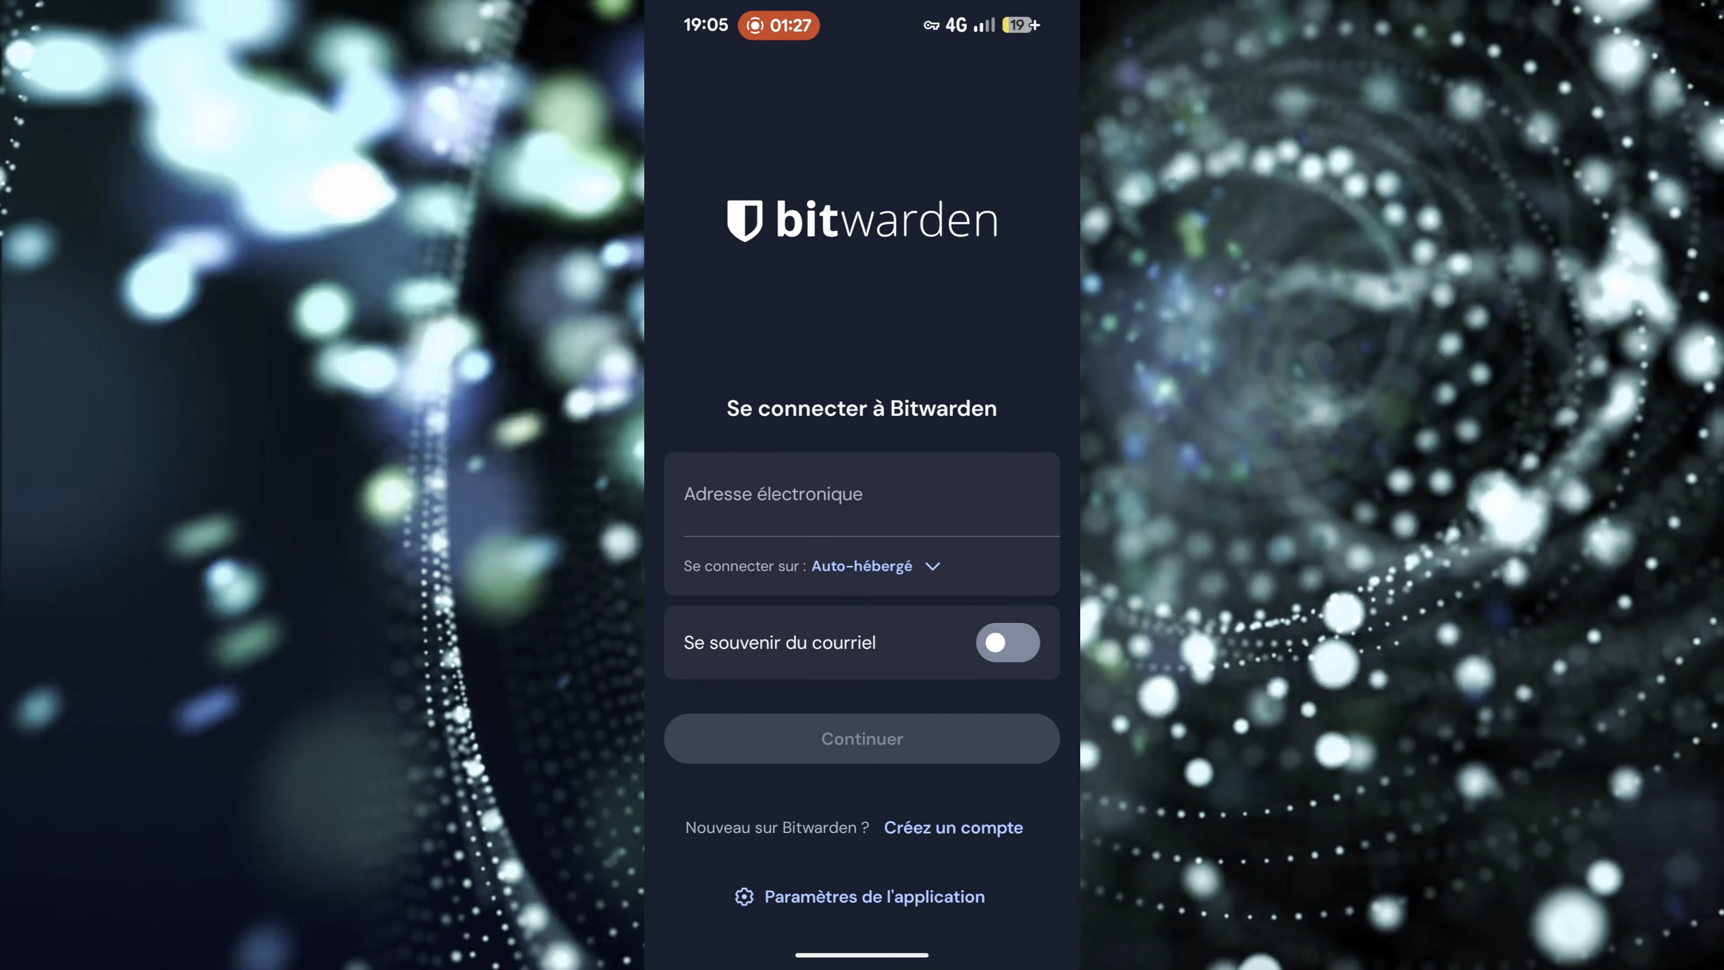
click(876, 566)
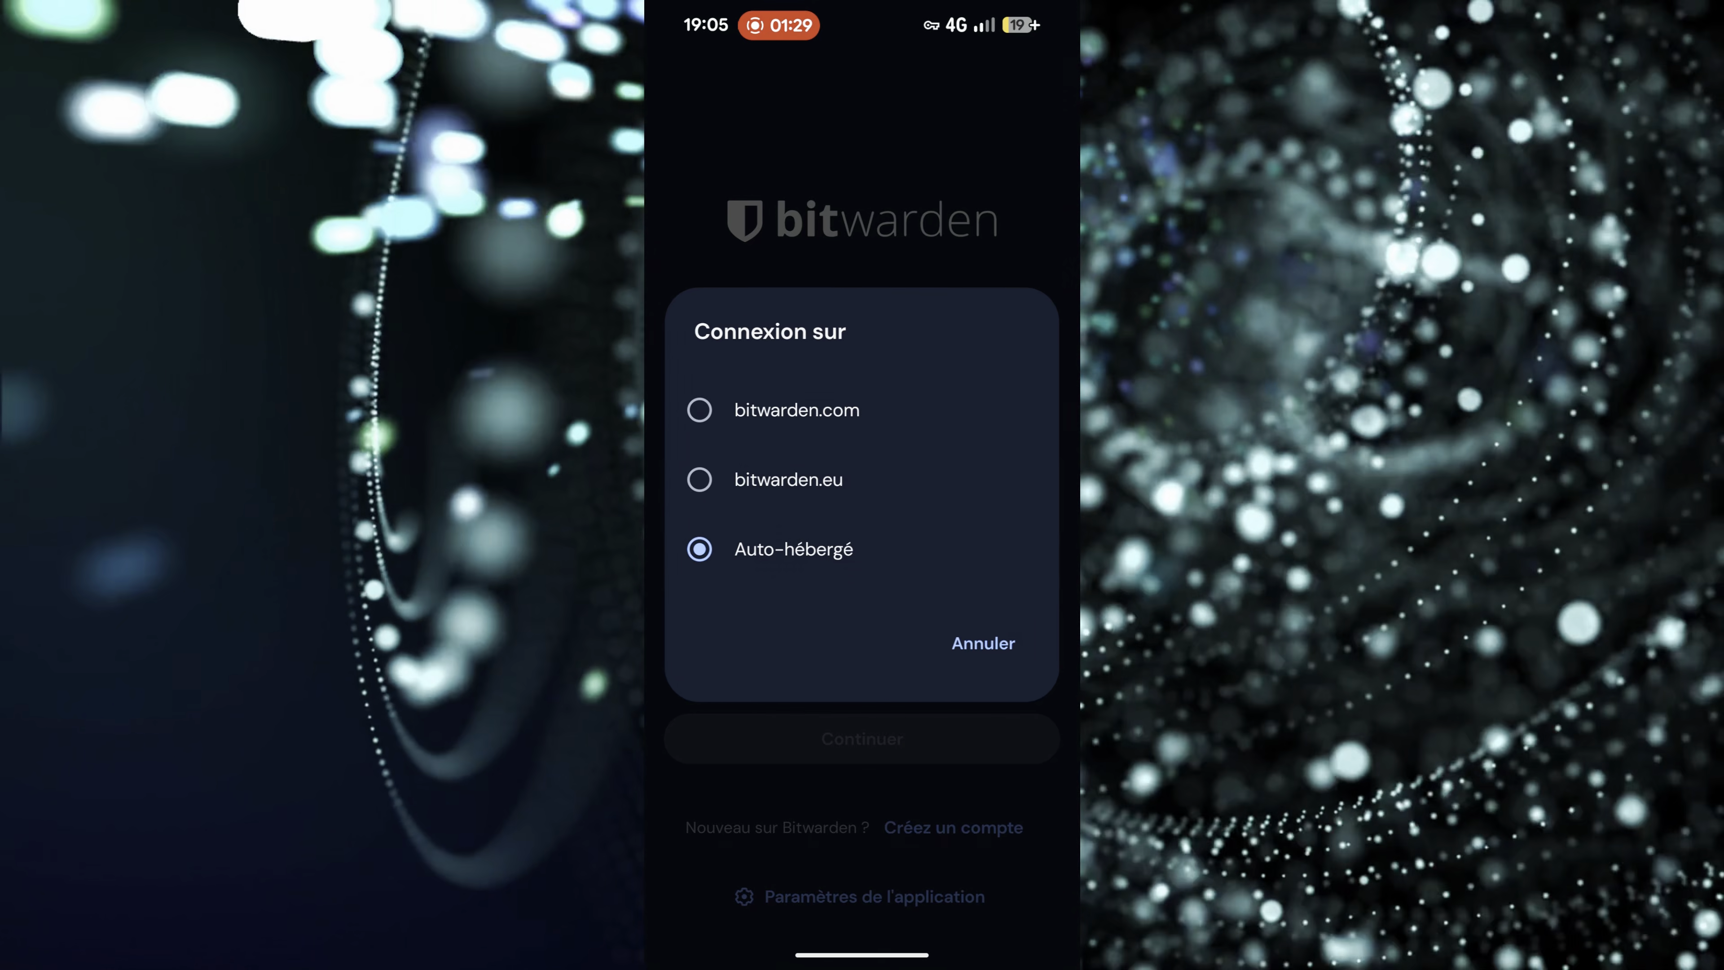
click(793, 548)
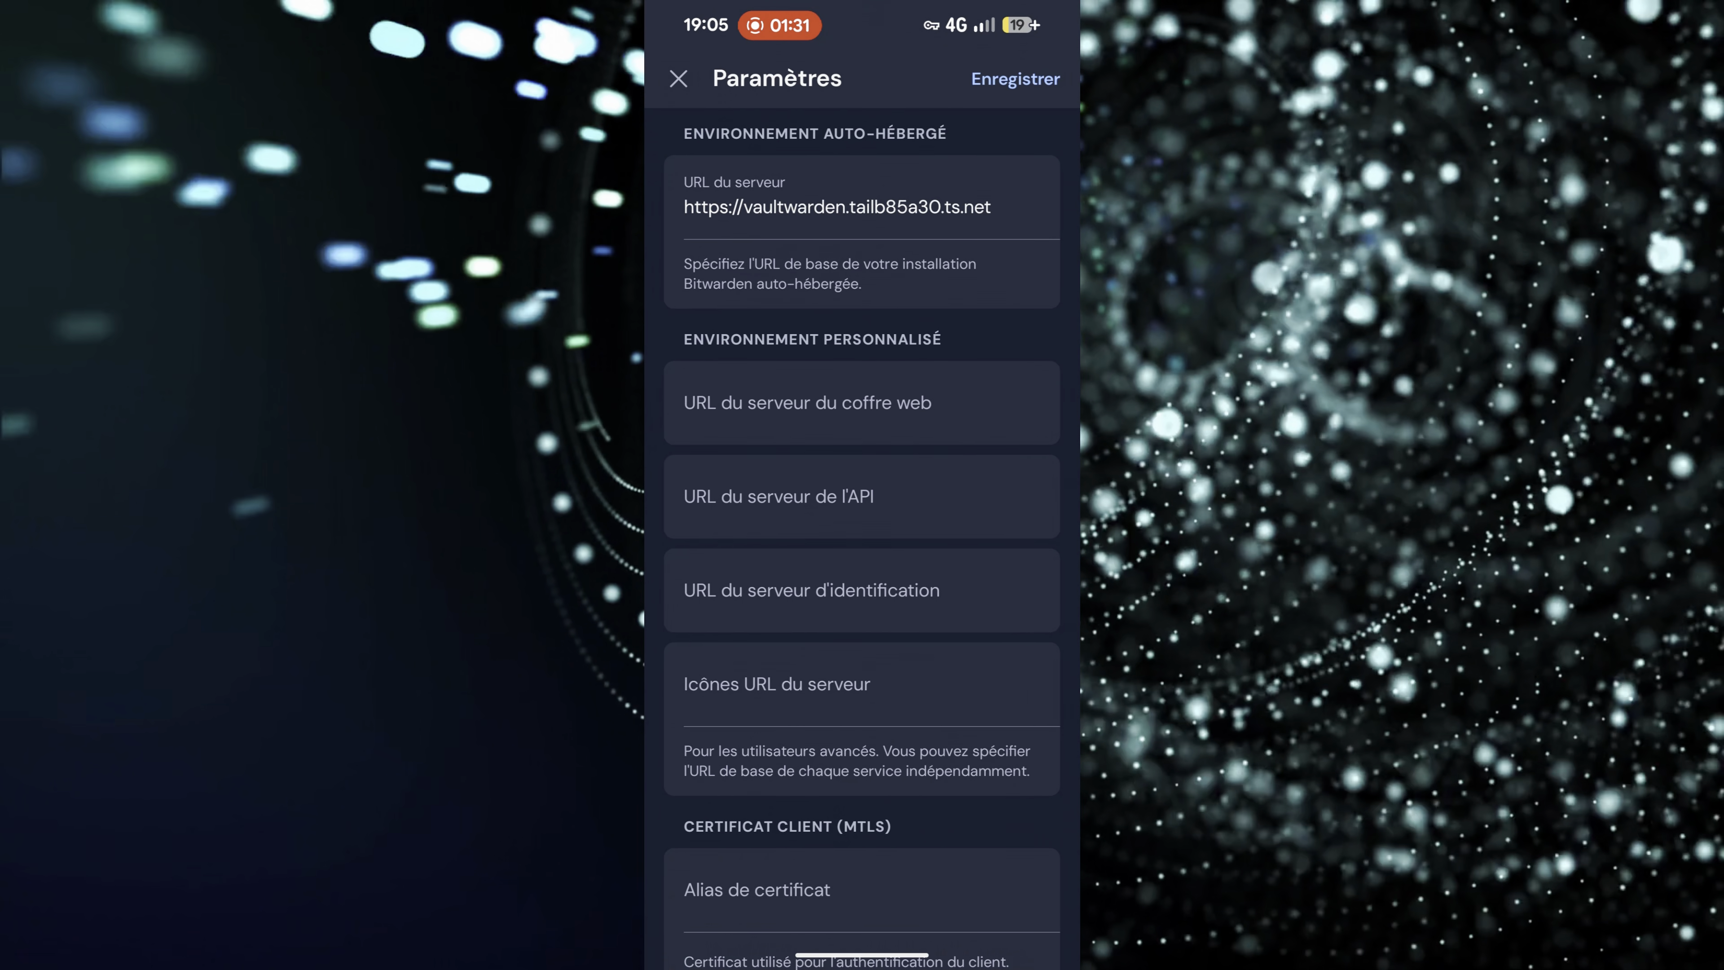
drag(982, 207, 727, 207)
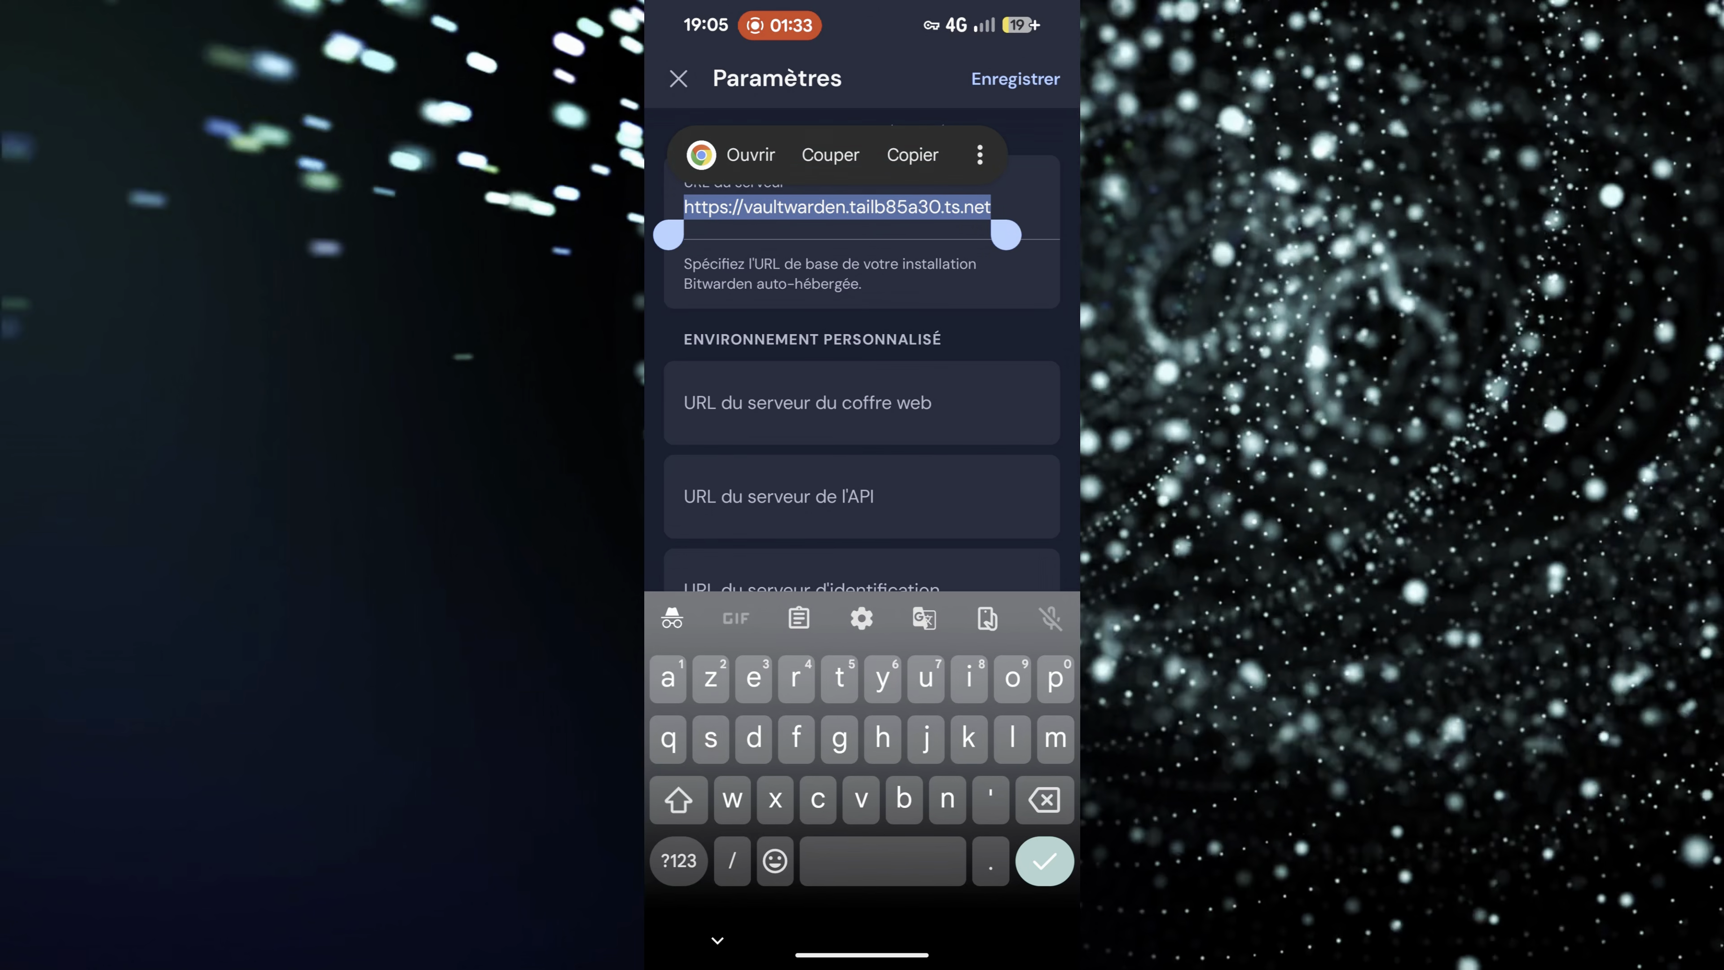
click(1014, 78)
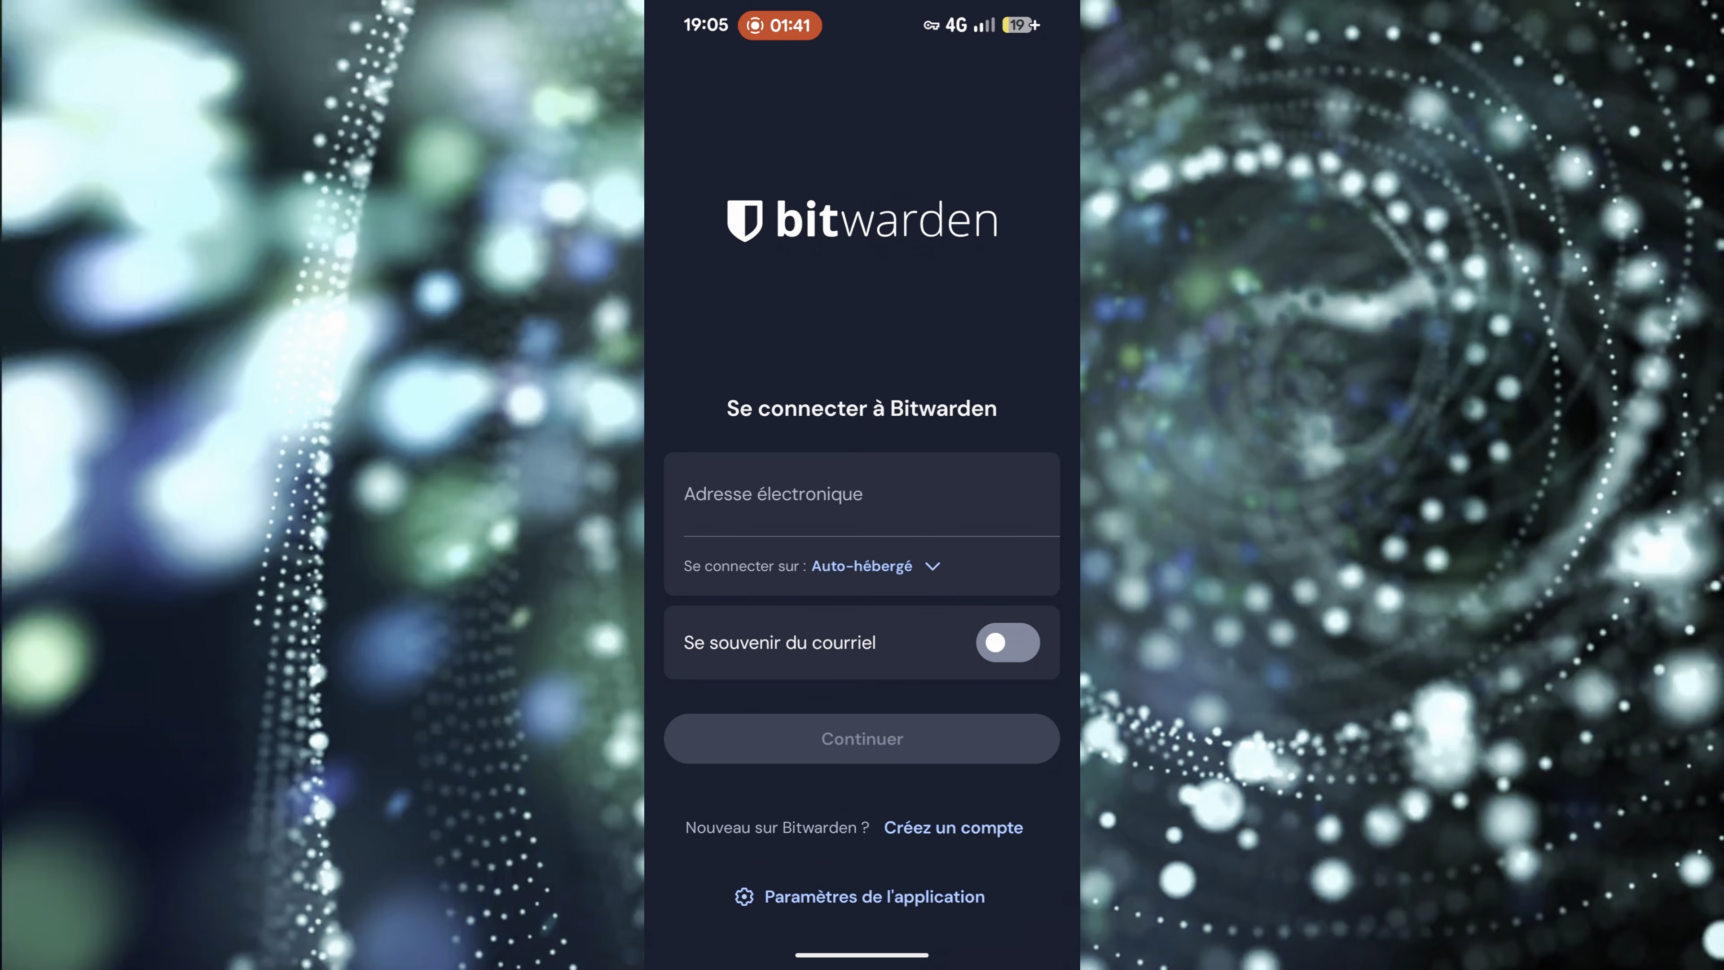
- Log in to the self-hosted Bitwarden account with the account e-mail address and the pasted master password
click(861, 495)
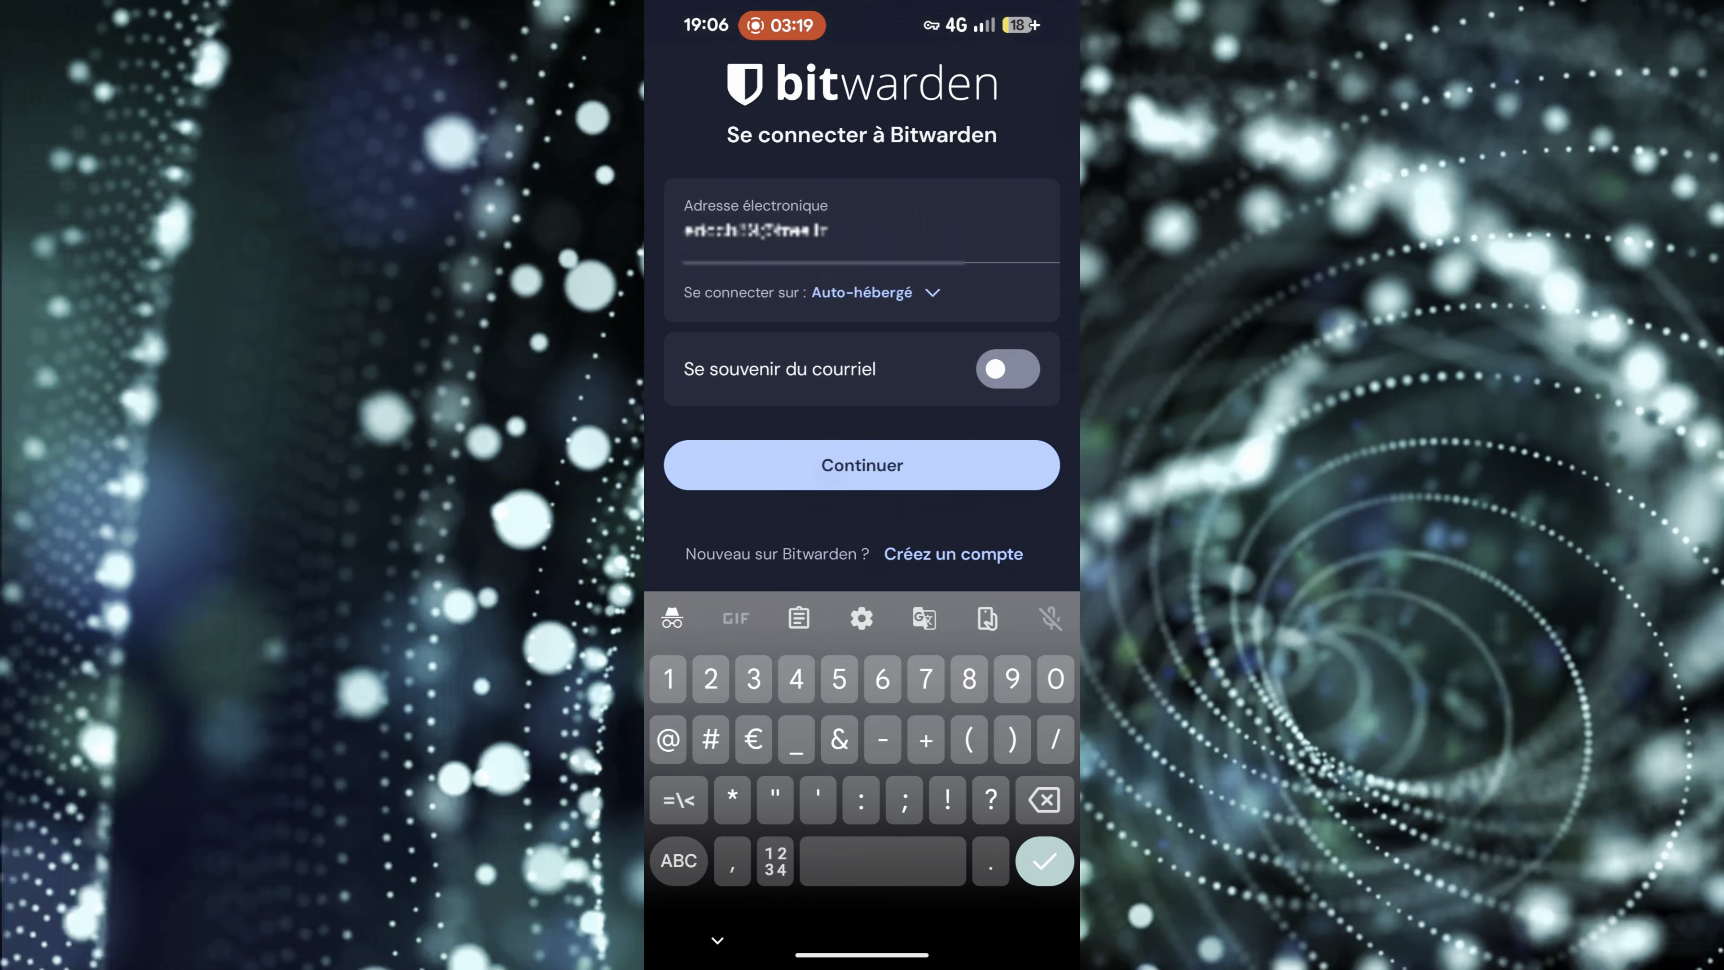
click(861, 465)
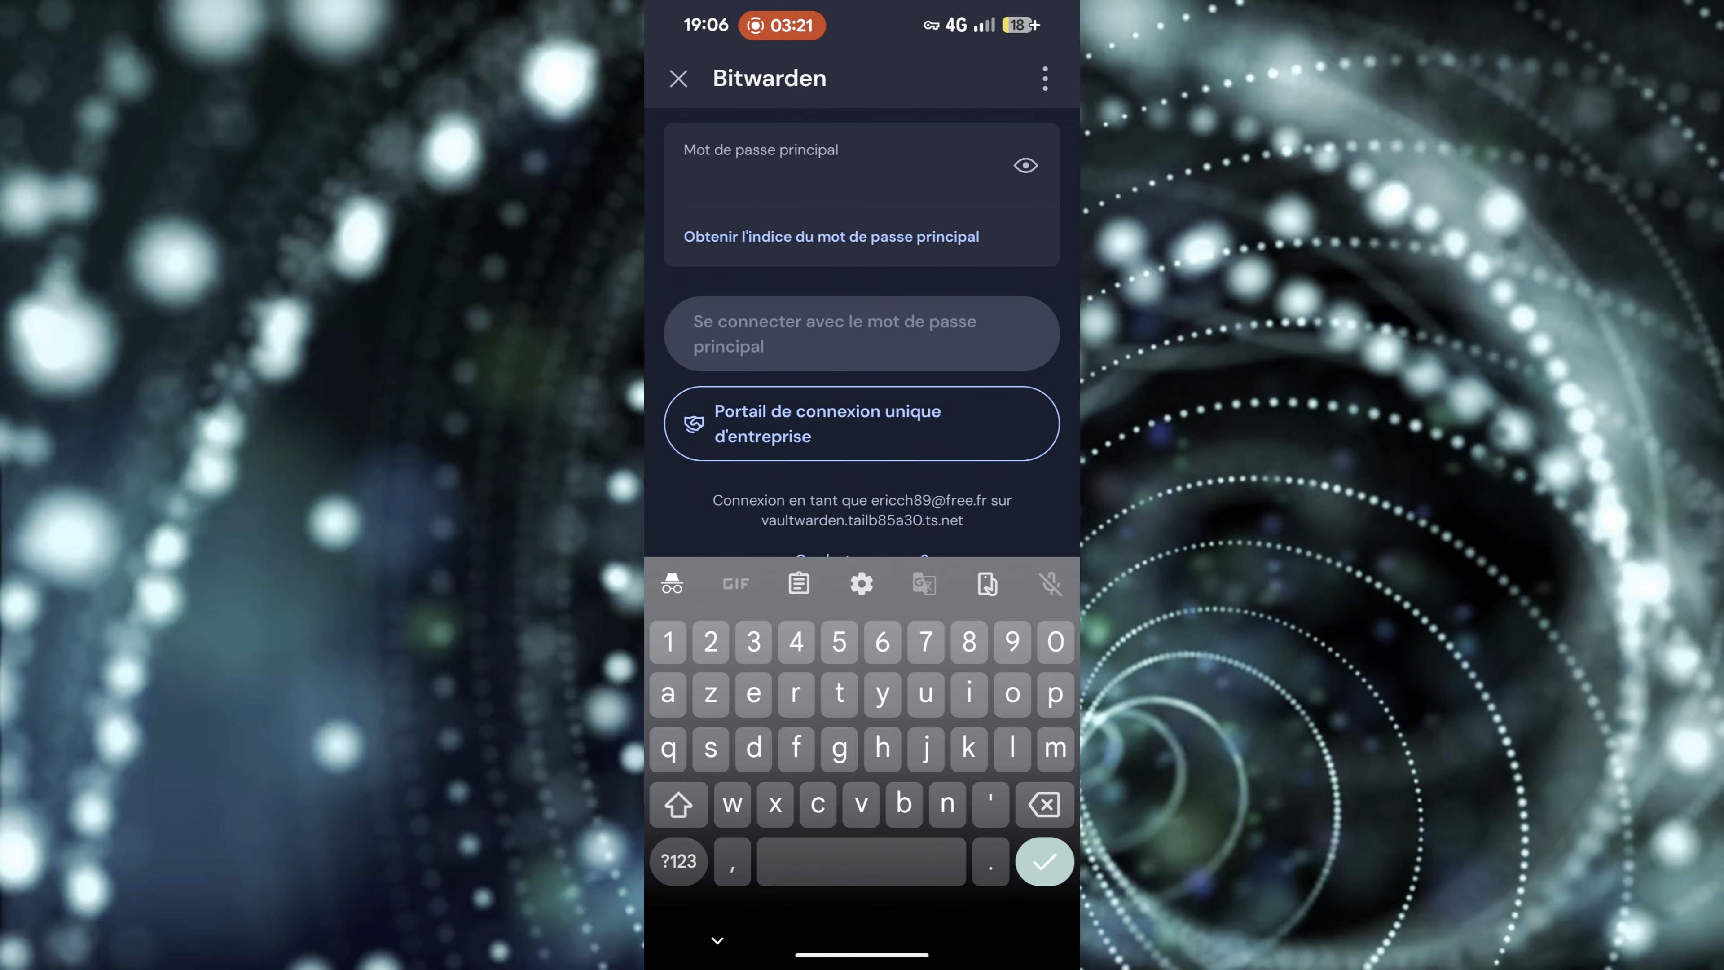
click(760, 175)
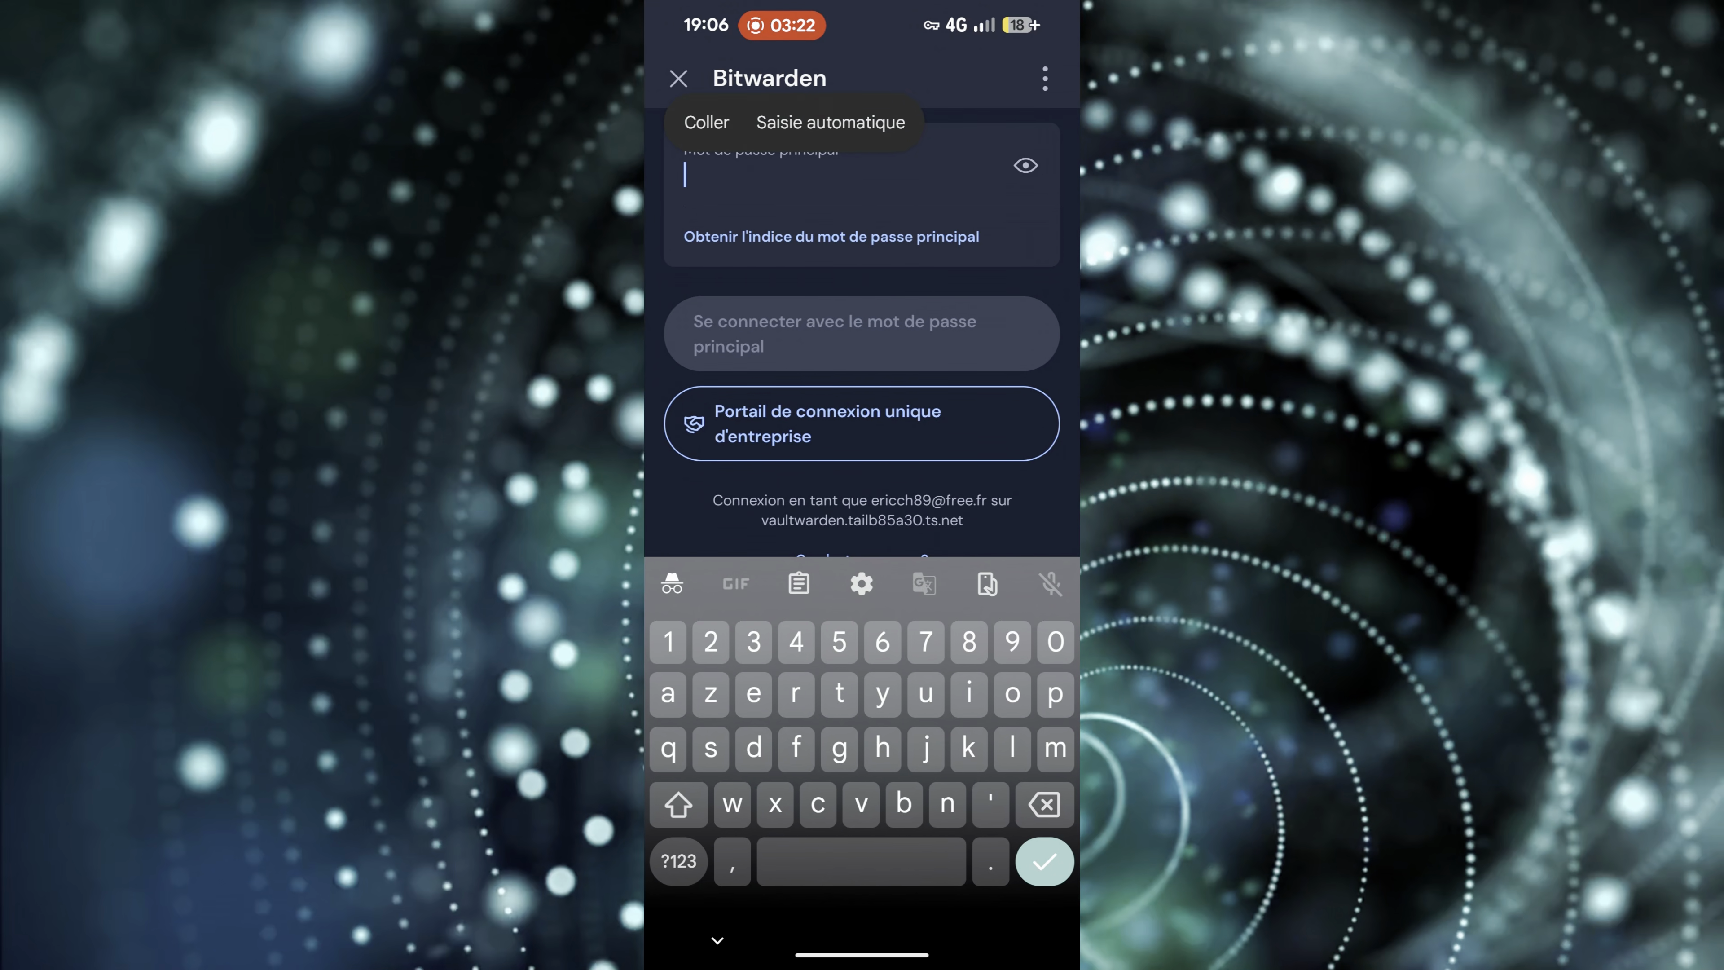
click(708, 121)
click(861, 333)
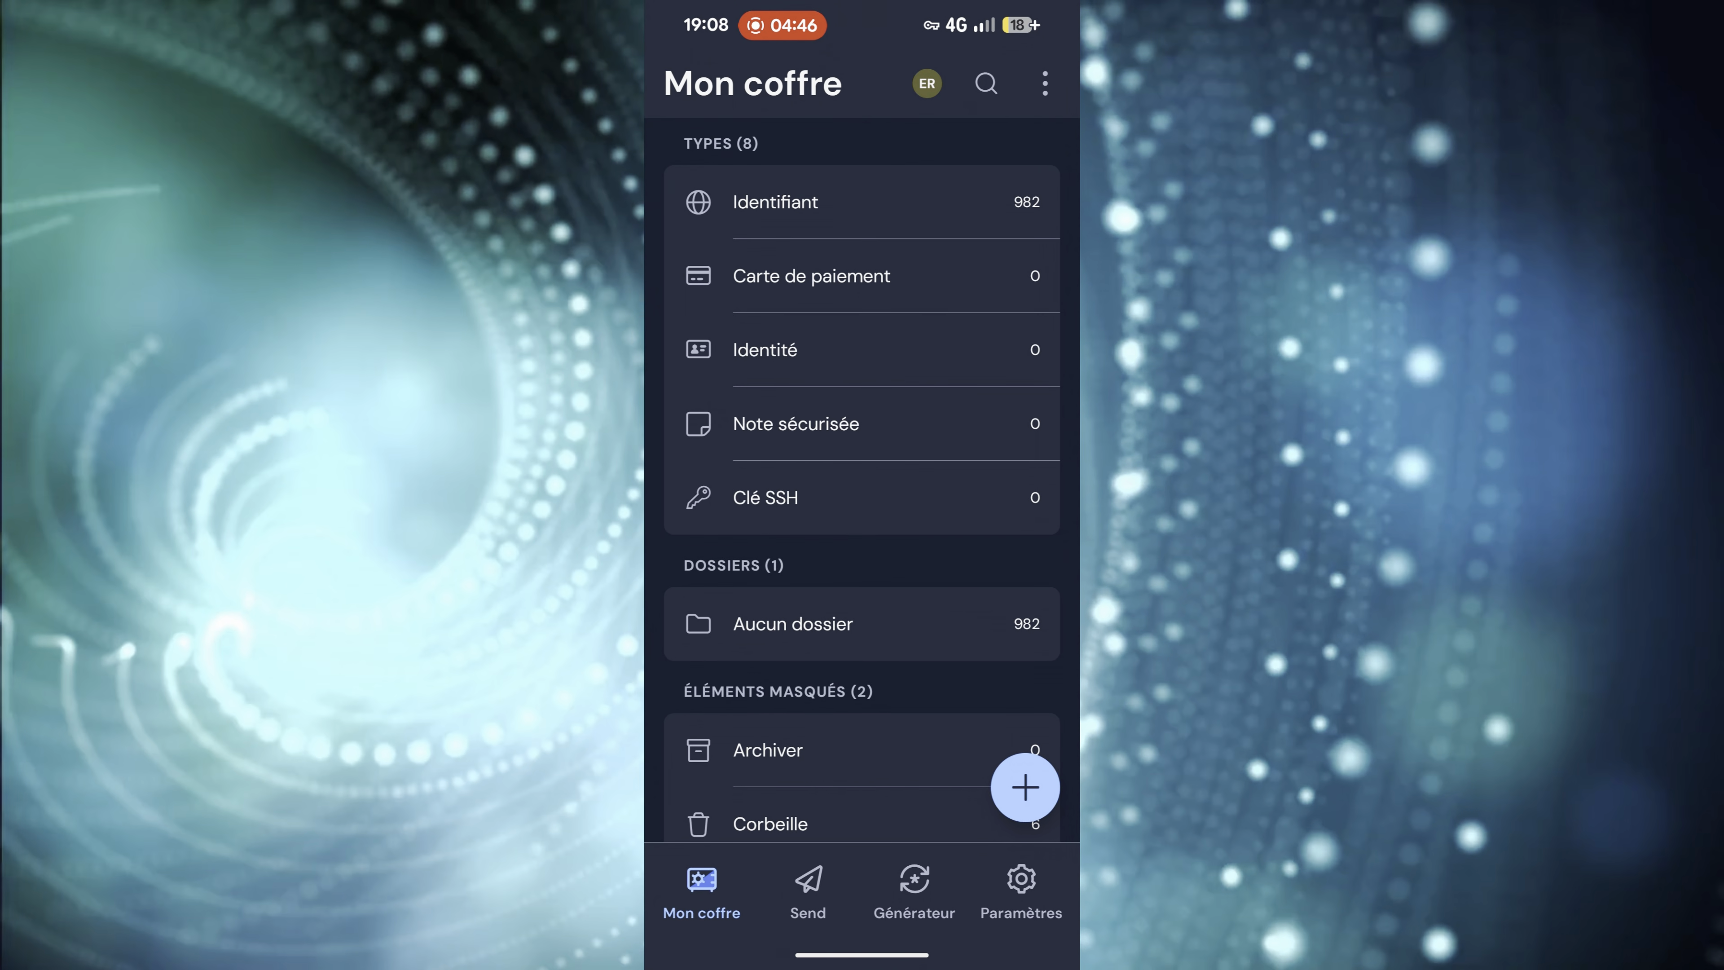
- In Bitwarden's Saisie automatique settings, enable the autofill service and choose Bitwarden as the phone's preferred service
click(1021, 891)
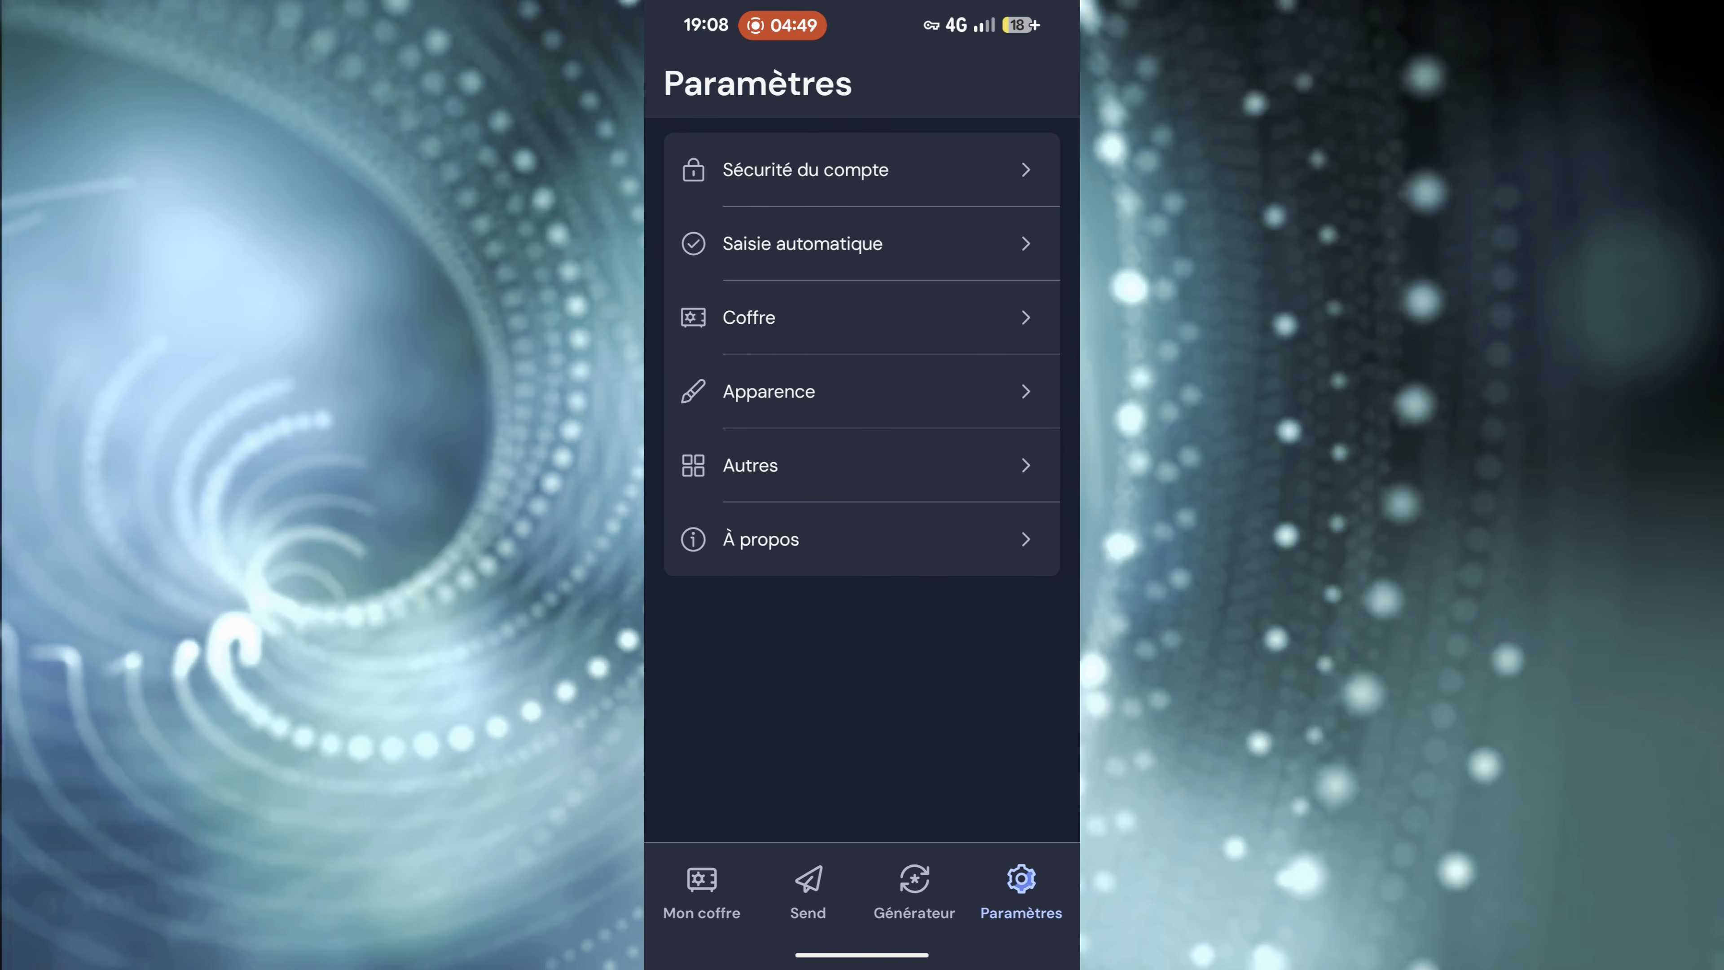
click(802, 243)
click(1008, 355)
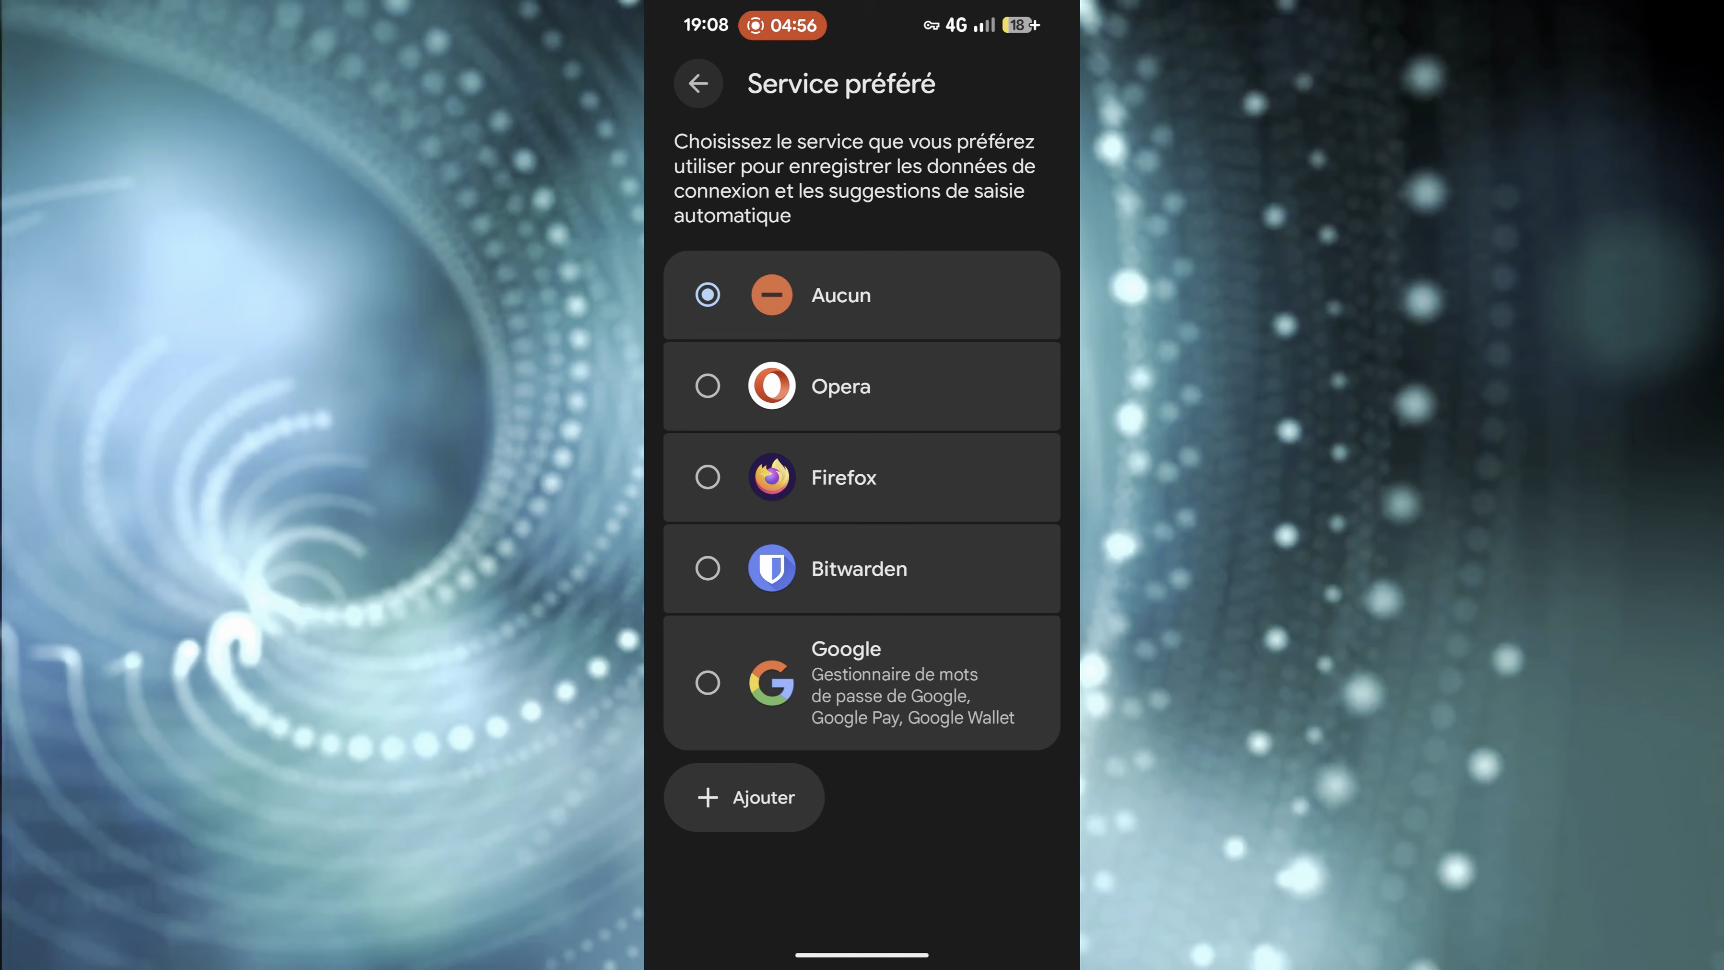
click(858, 568)
click(964, 645)
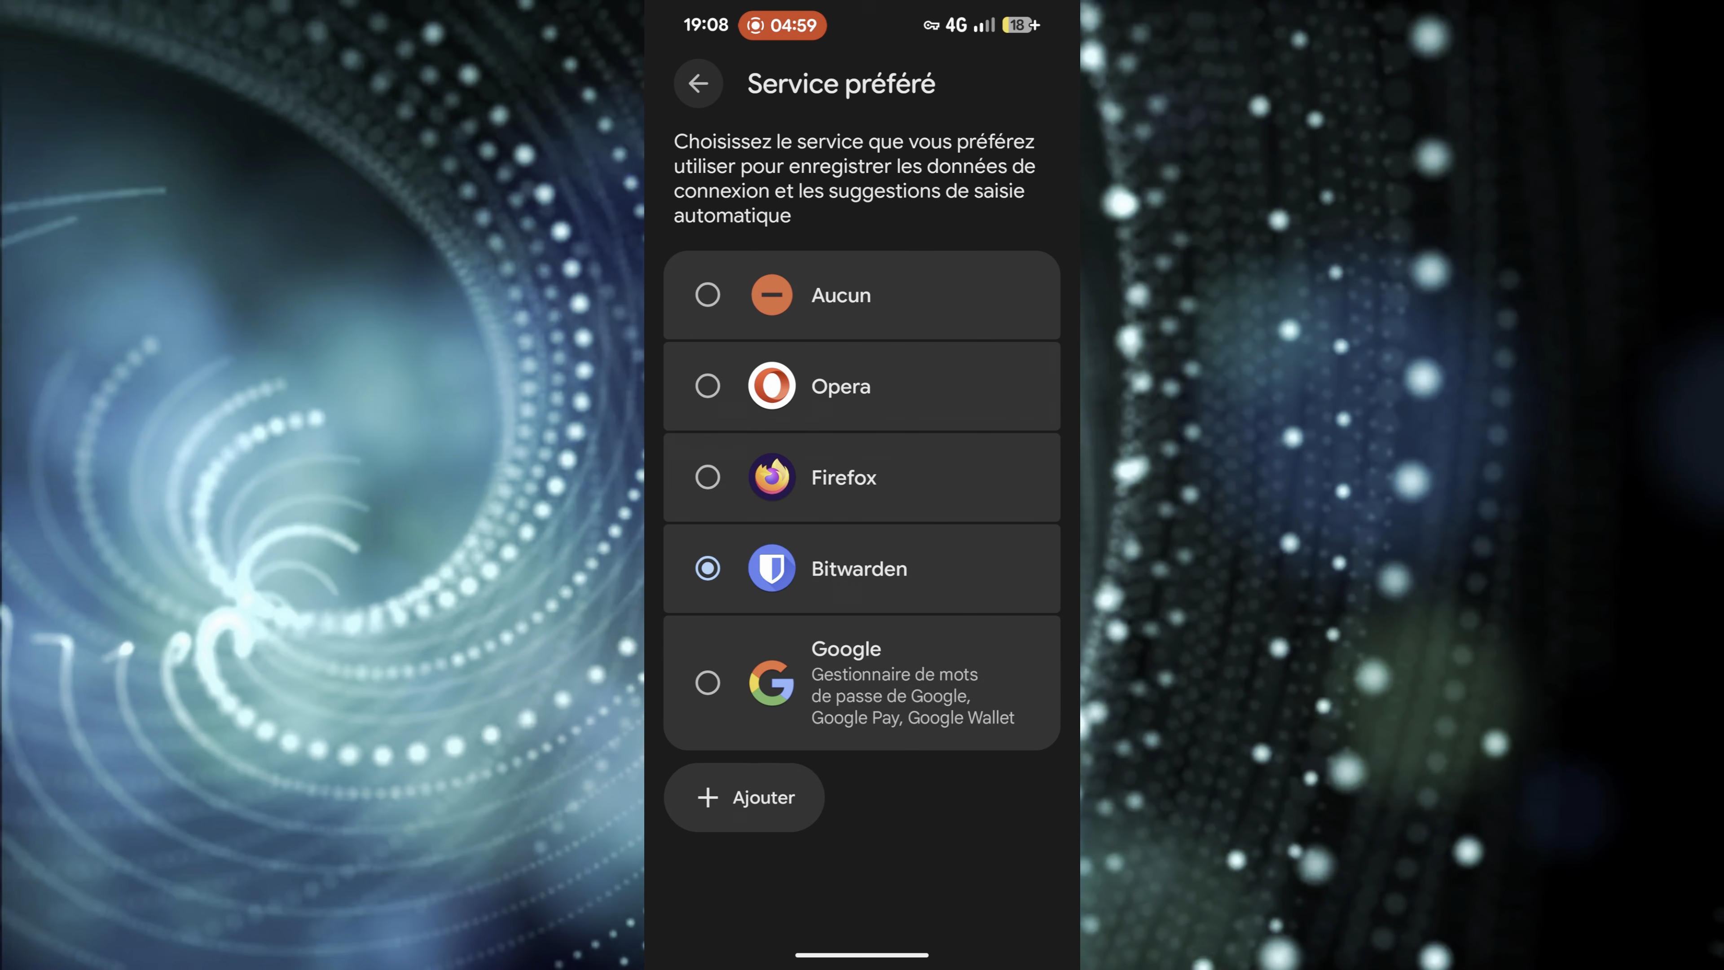
click(698, 83)
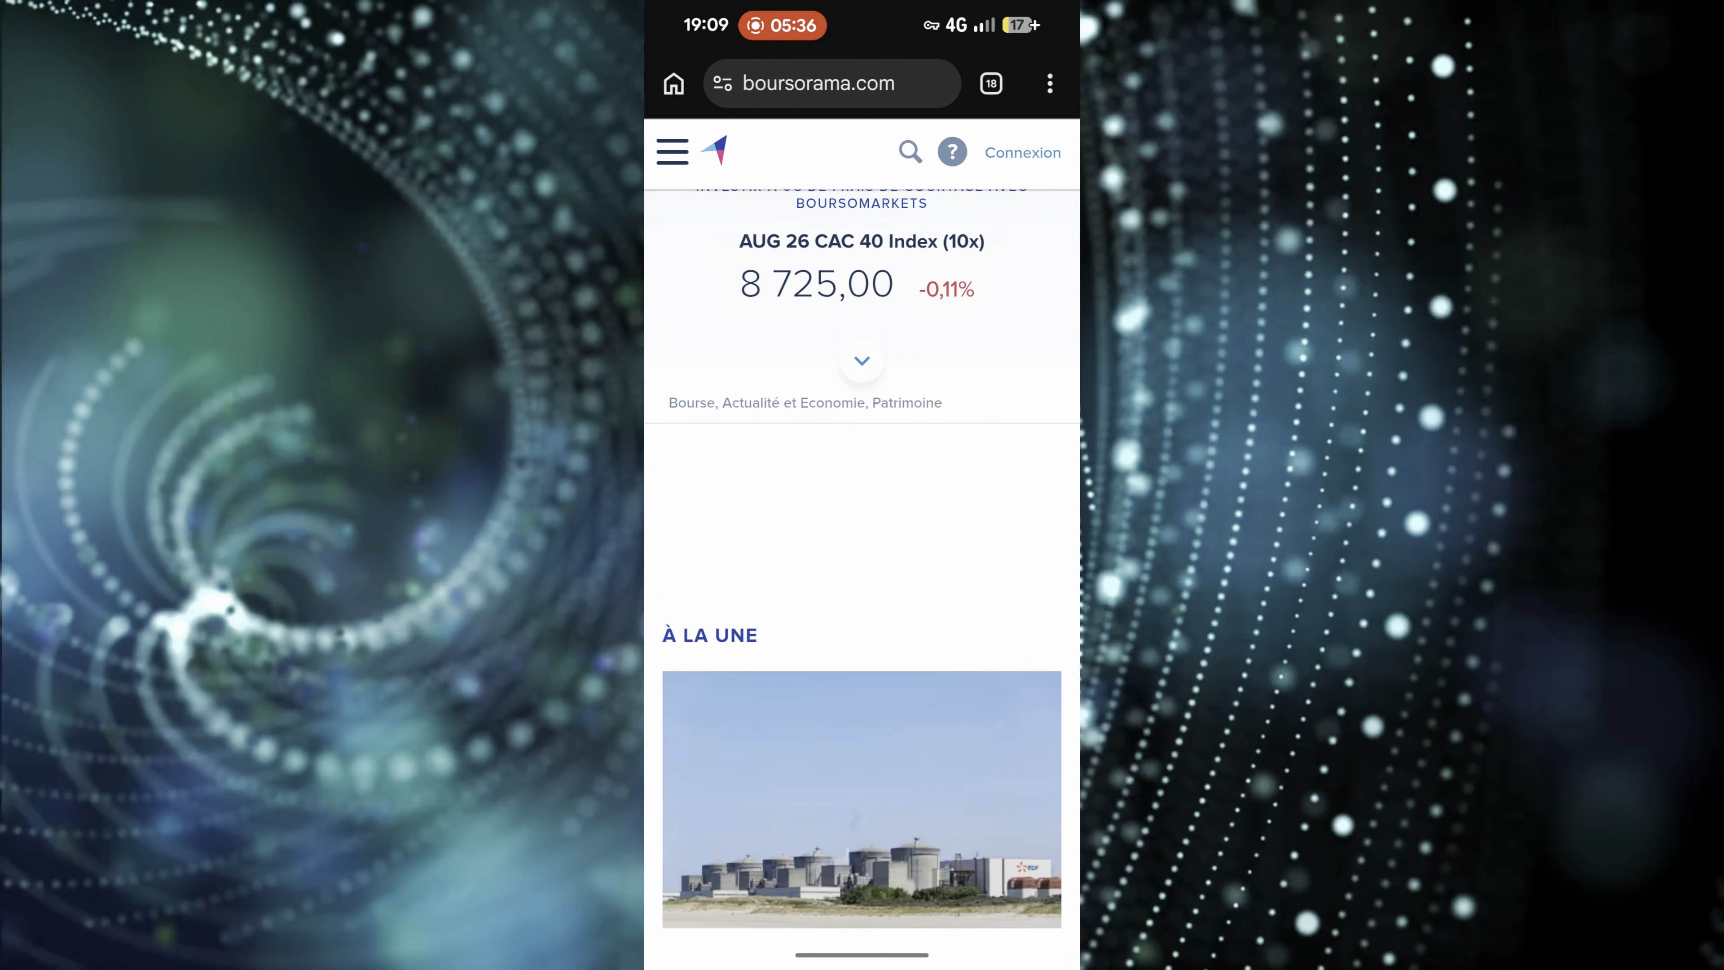
- On boursorama.com, autofill the Espace Membre username and password from the saved Bitwarden entry and log in with Se souvenir de moi enabled
click(1023, 153)
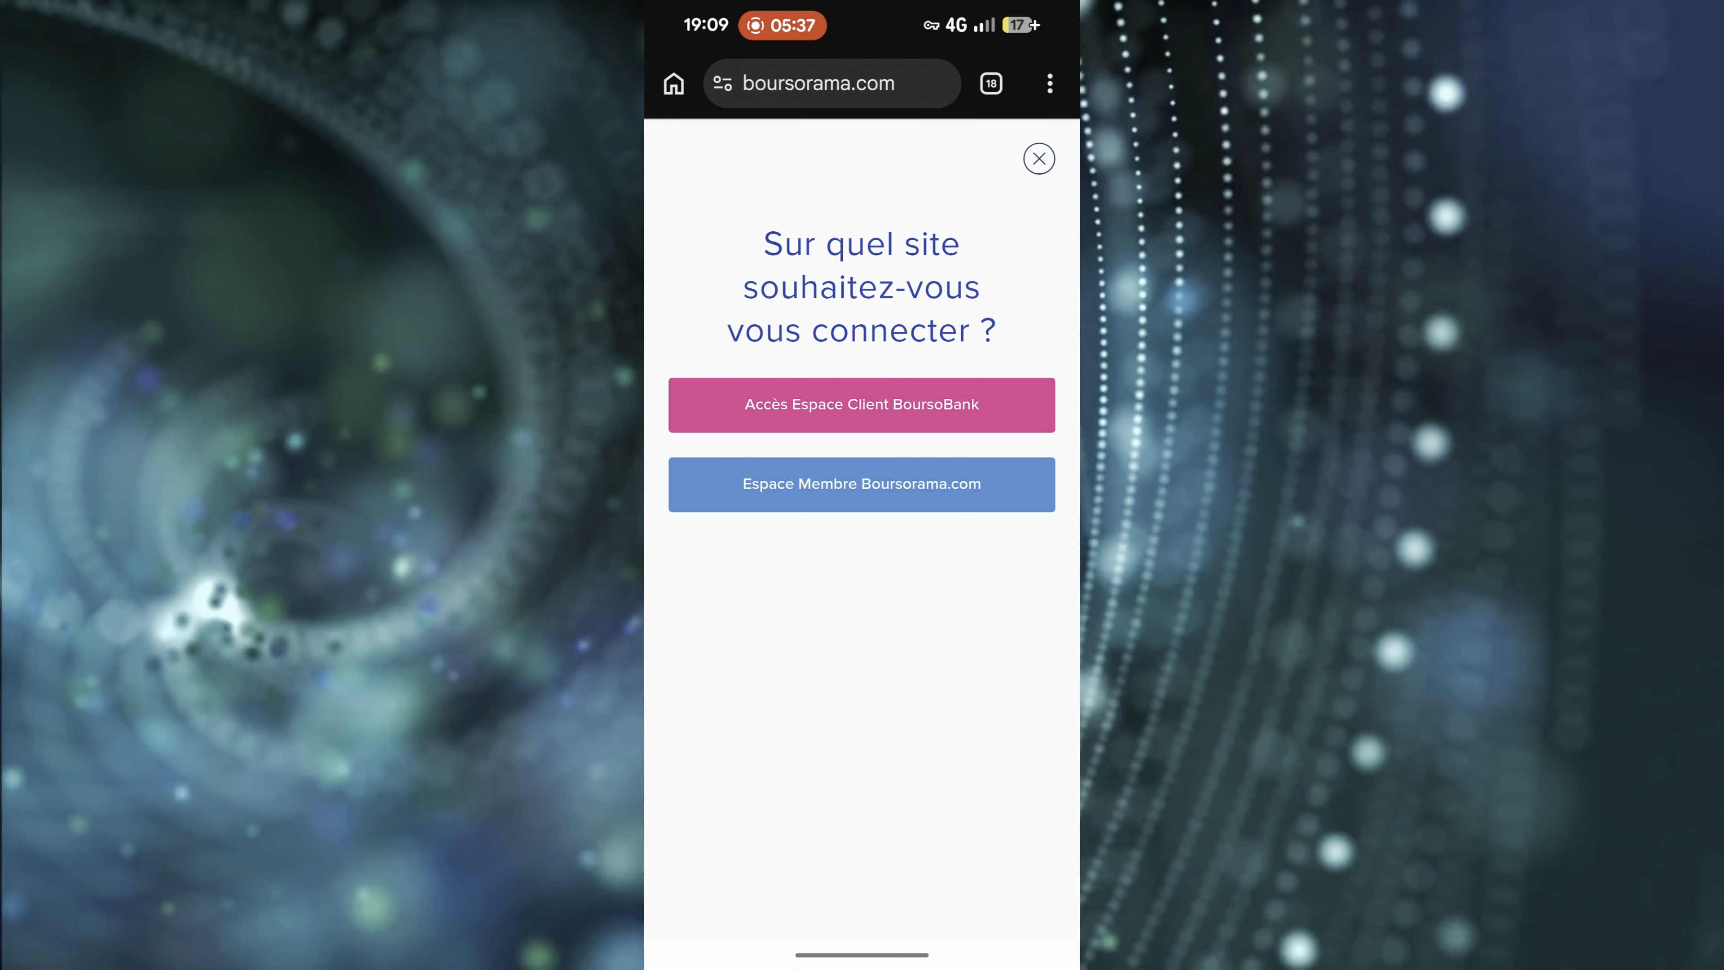
click(861, 484)
click(861, 303)
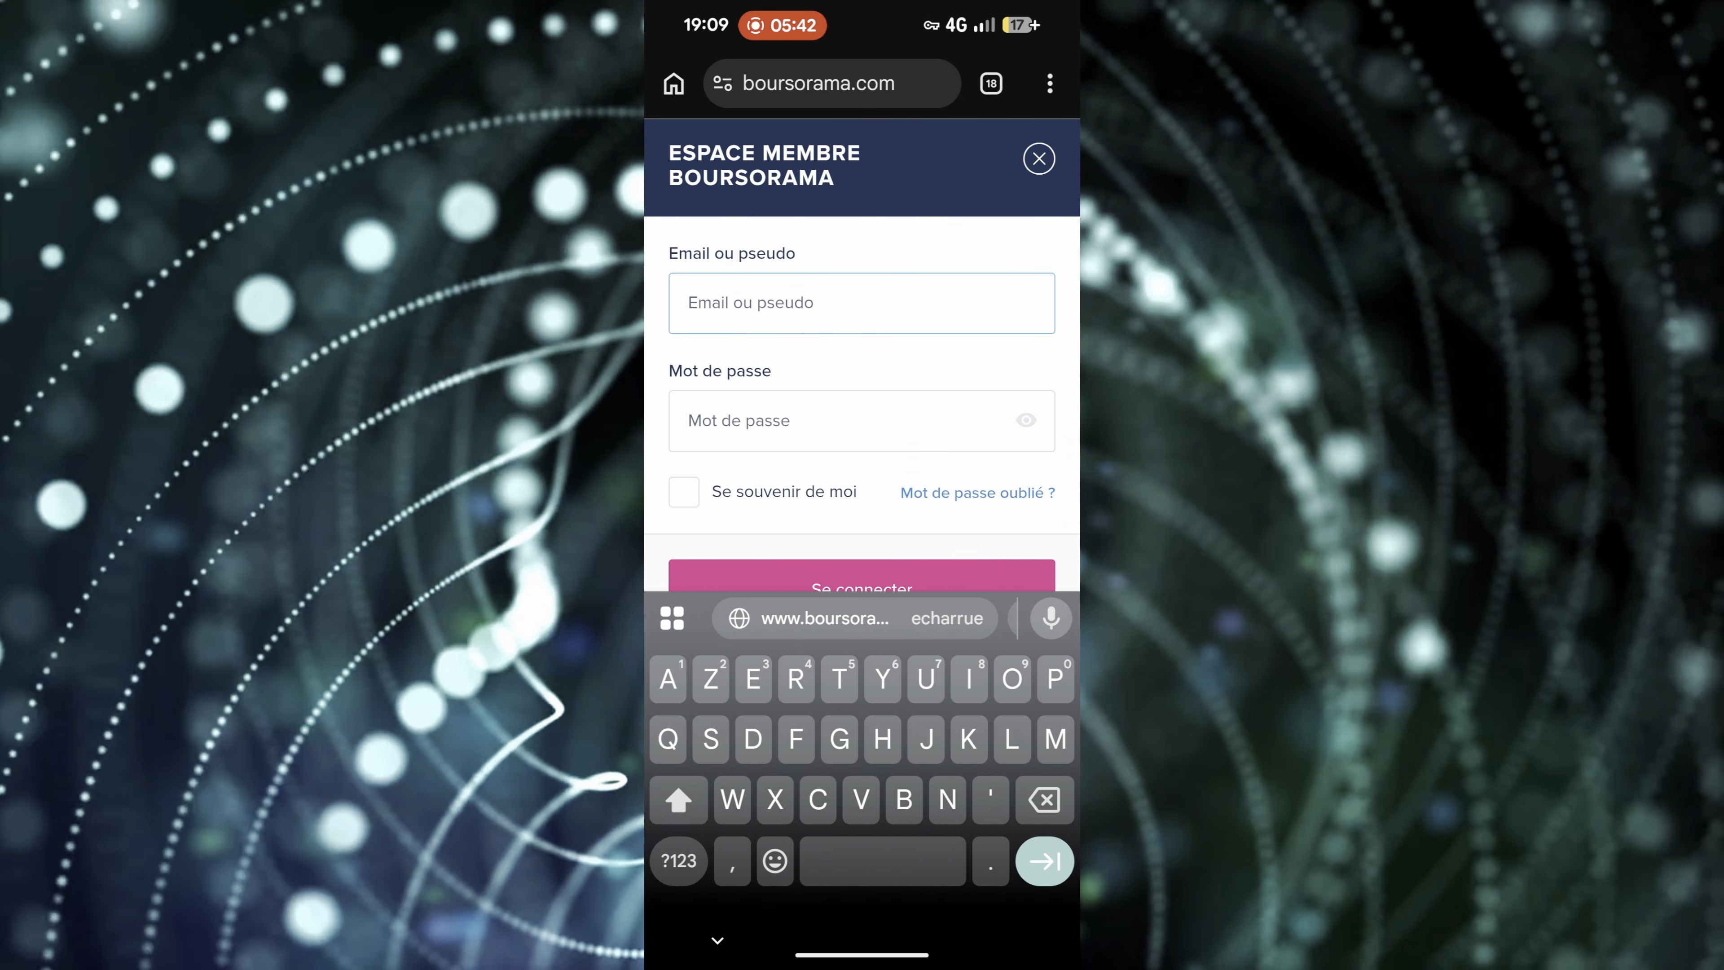
click(854, 618)
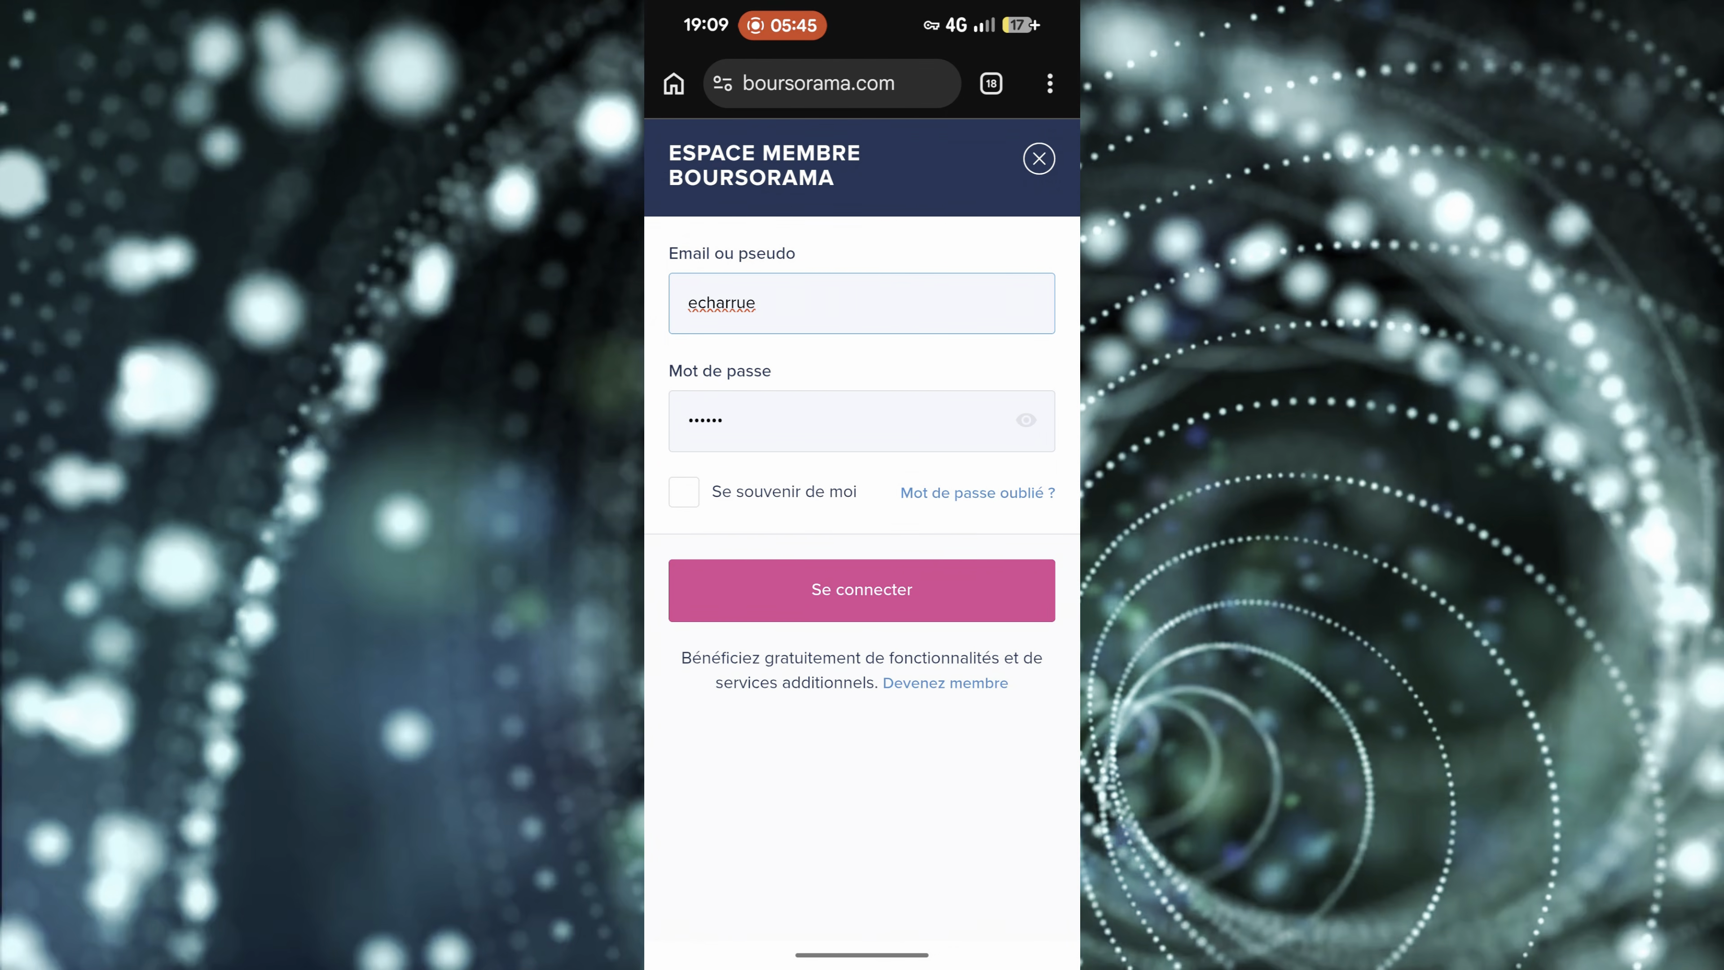
click(683, 492)
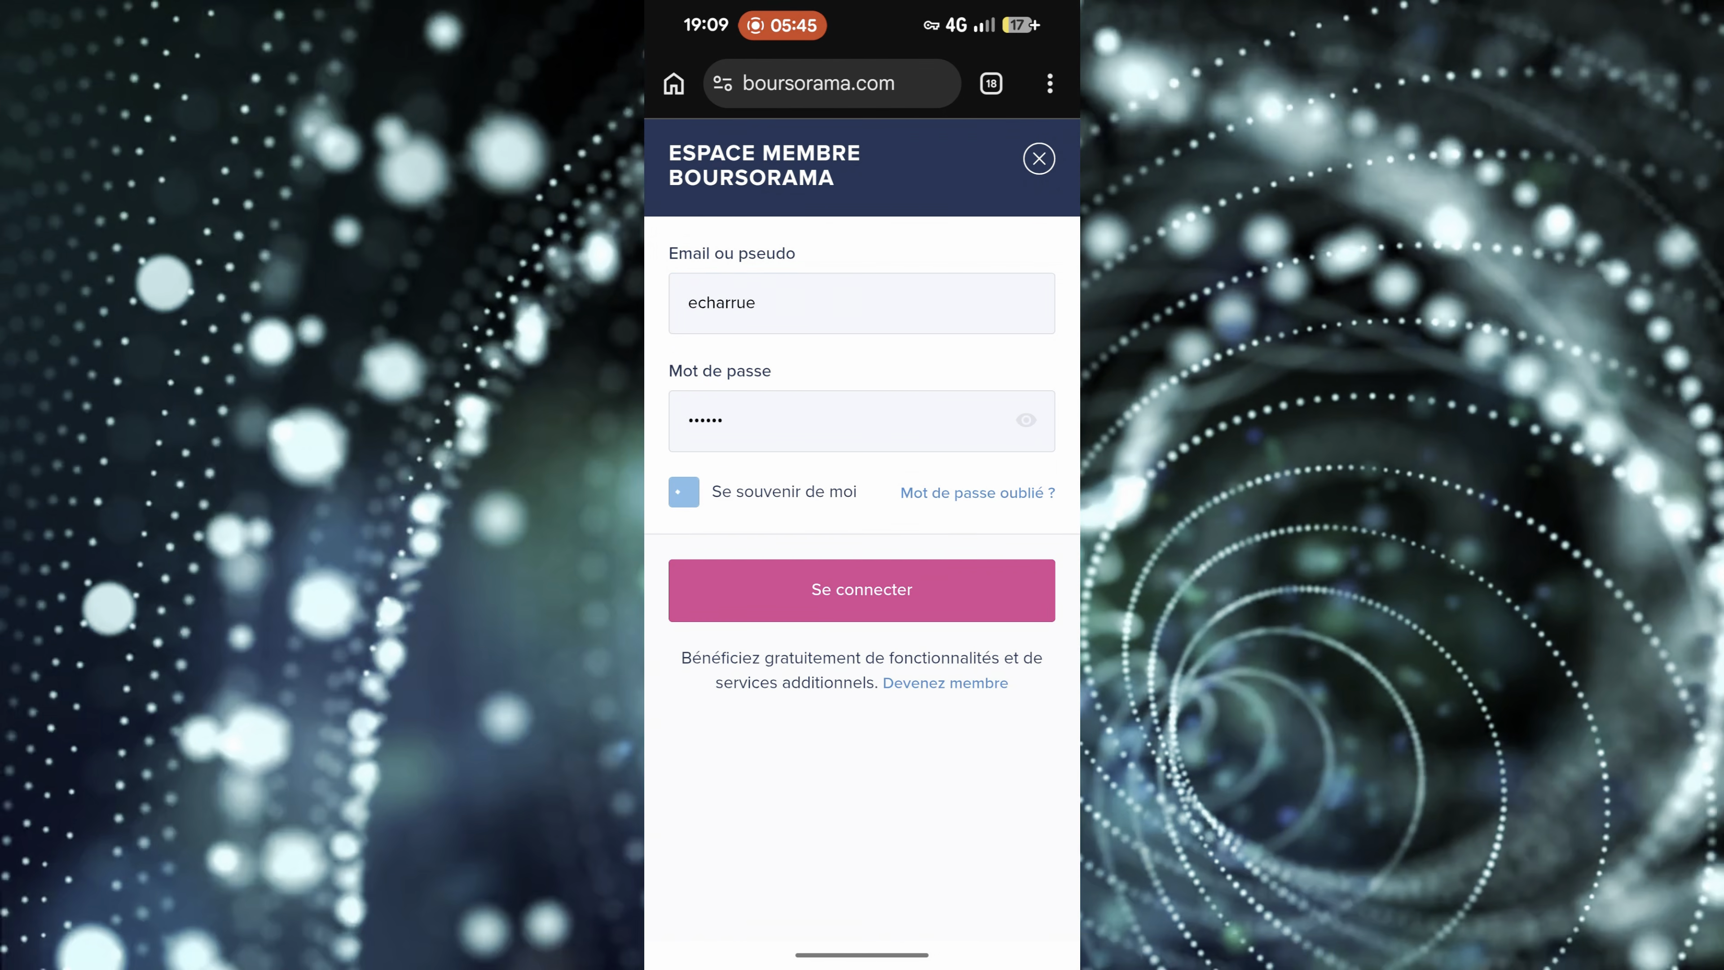
click(866, 578)
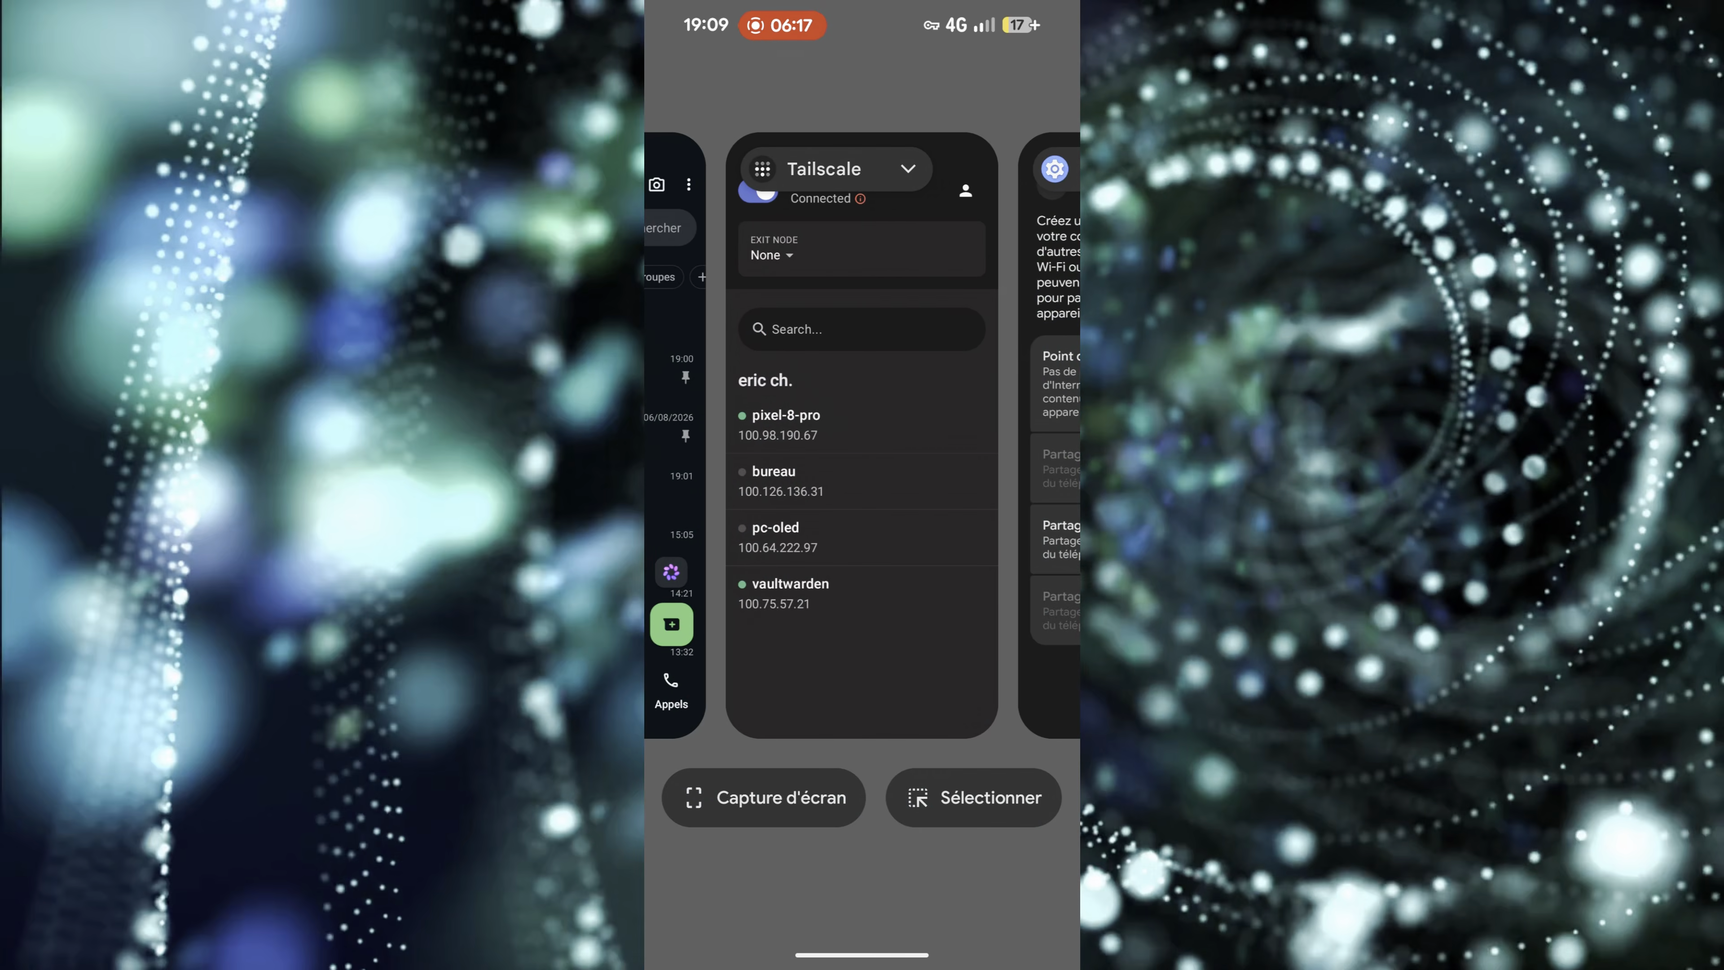
- Switch from Tailscale back to the boursorama.com page in the browser and open the Espace Membre Boursorama.com login form
click(866, 435)
drag(862, 954, 863, 680)
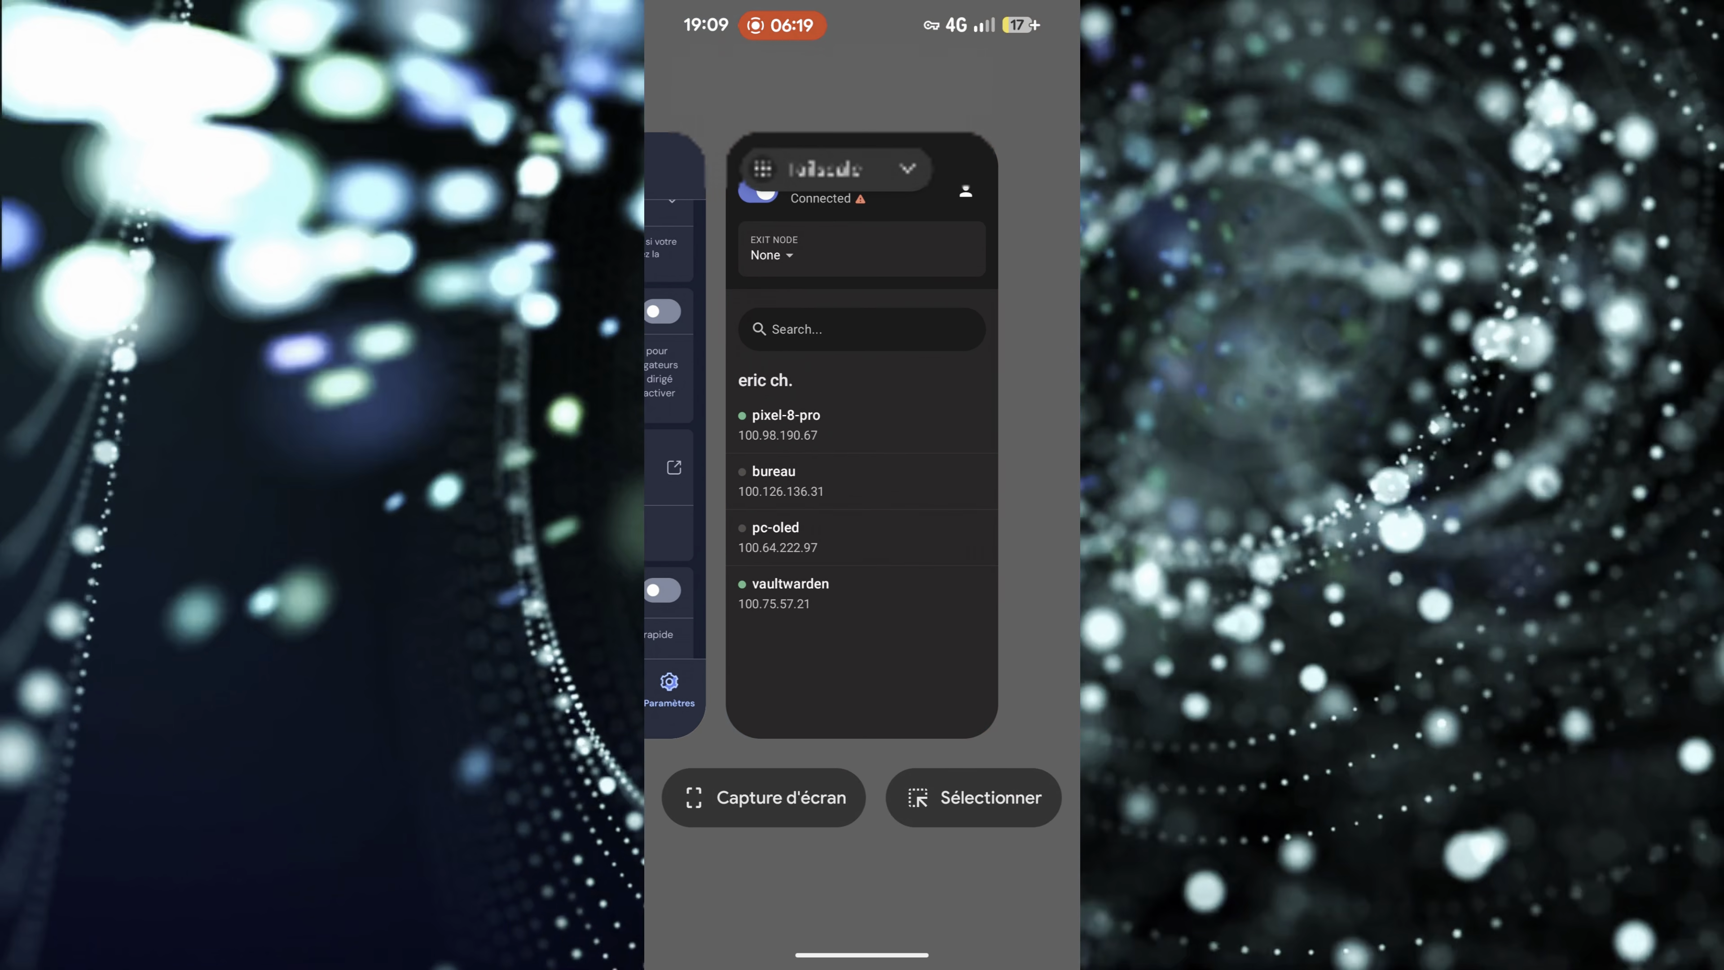
drag(747, 435, 1058, 434)
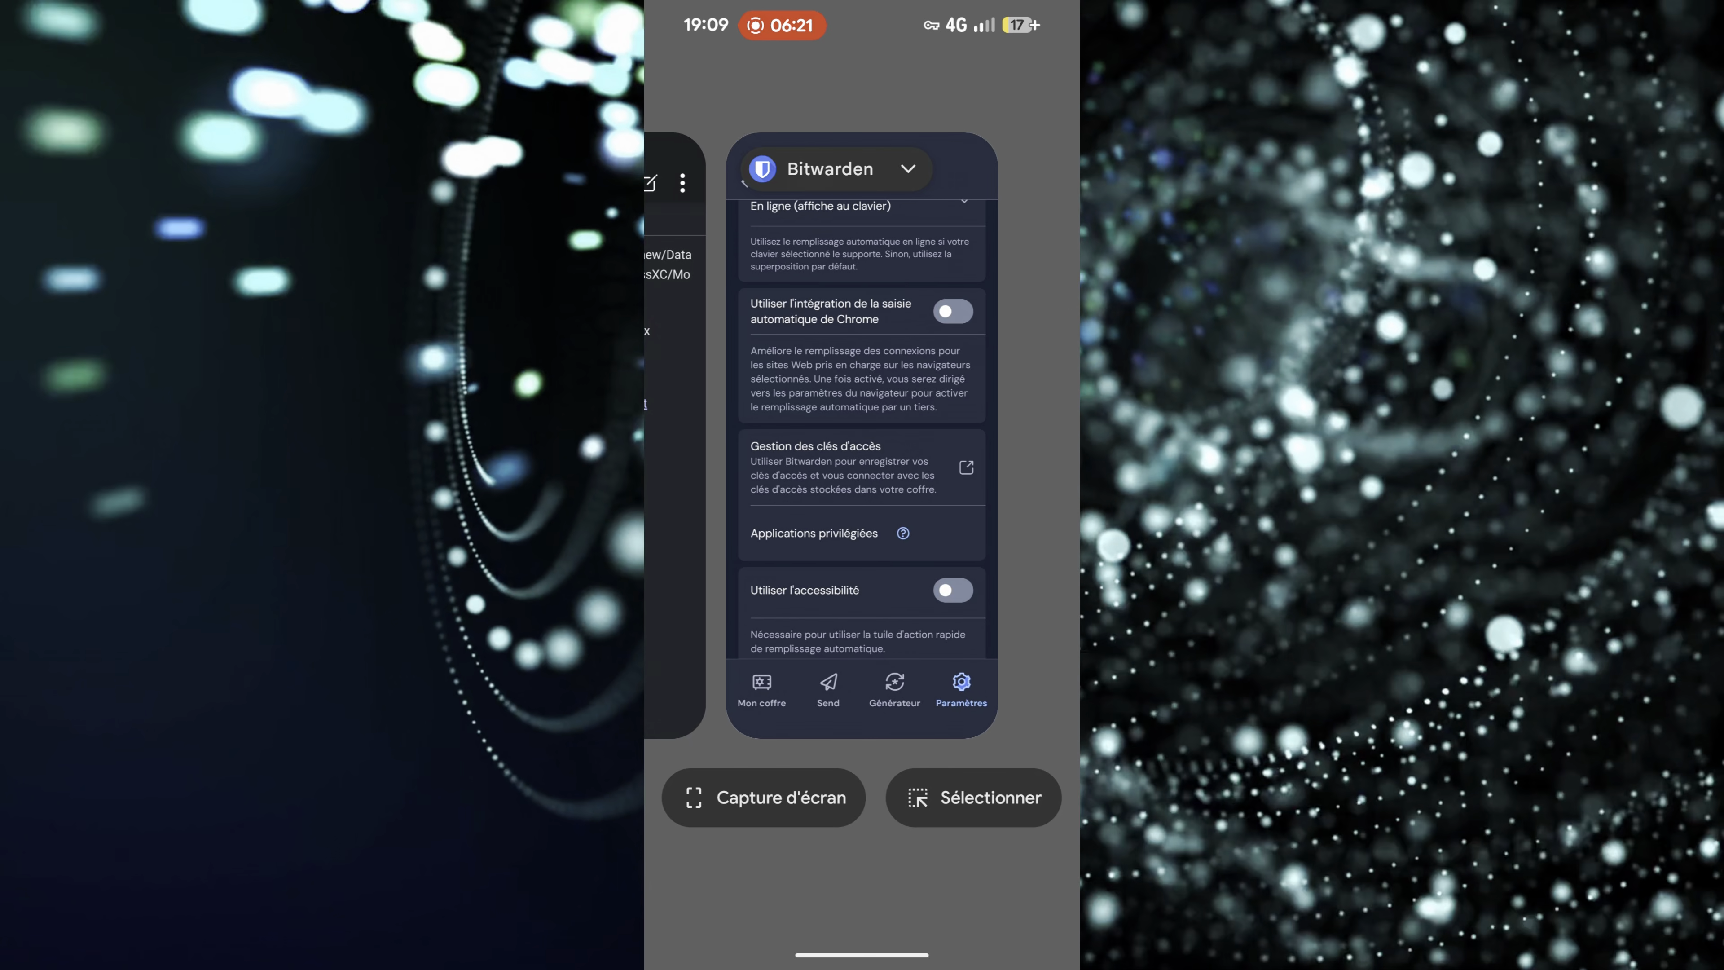
click(676, 435)
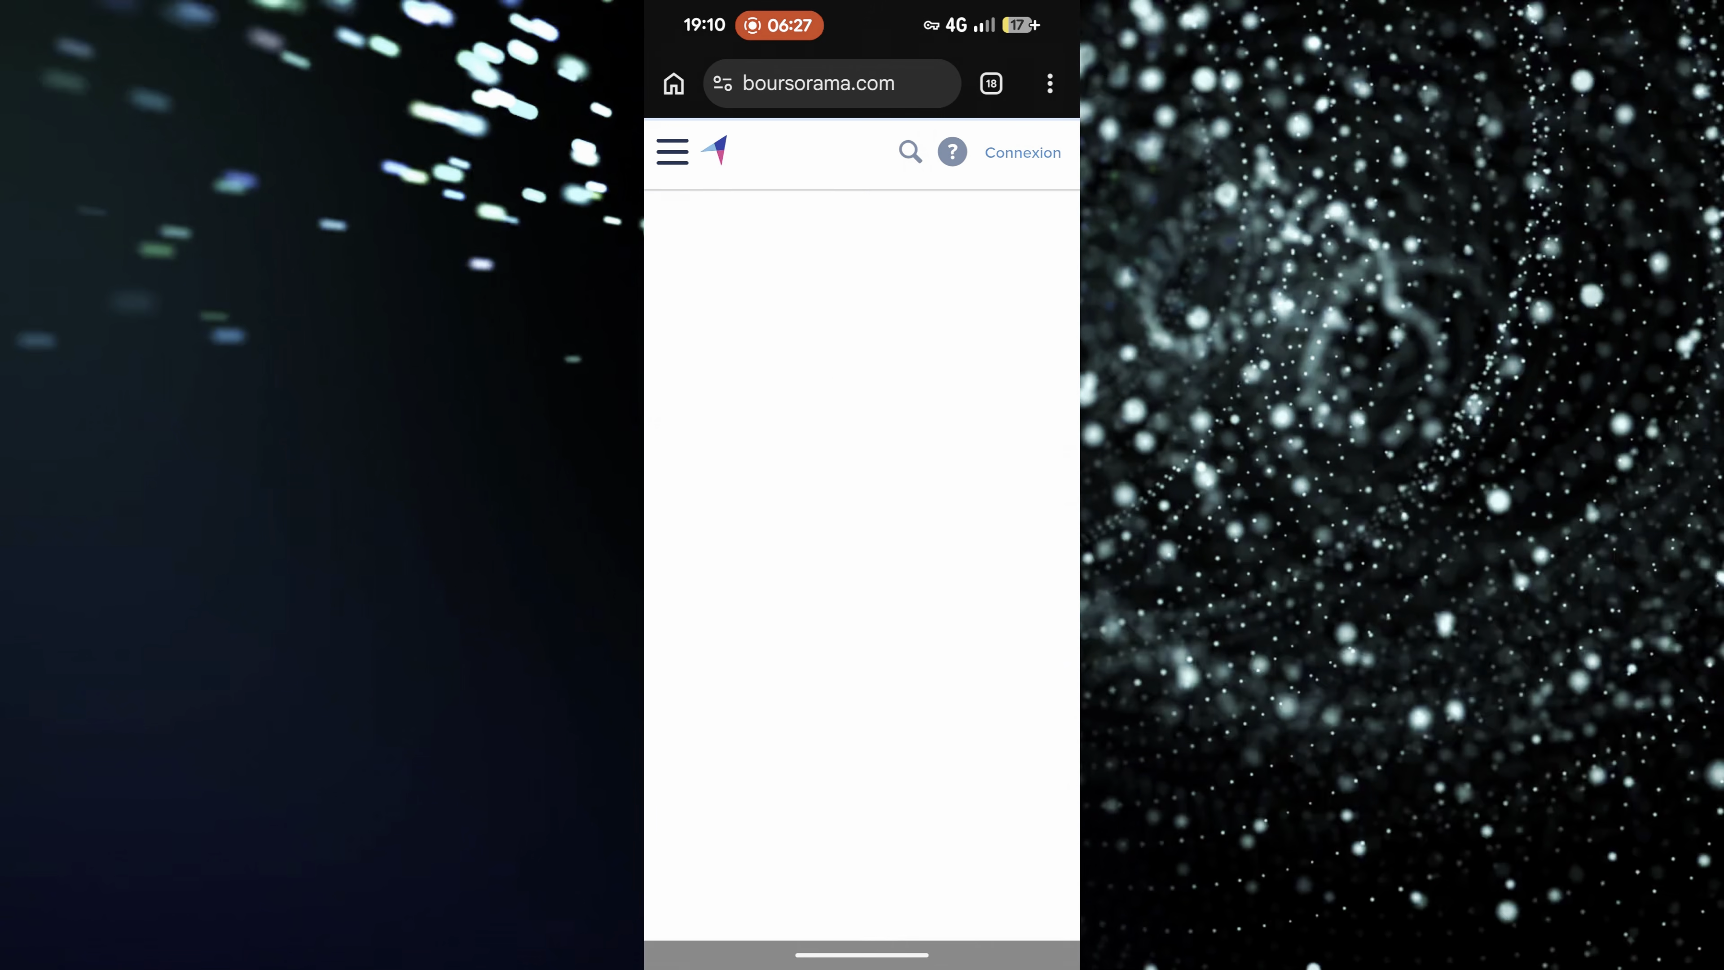
click(1022, 153)
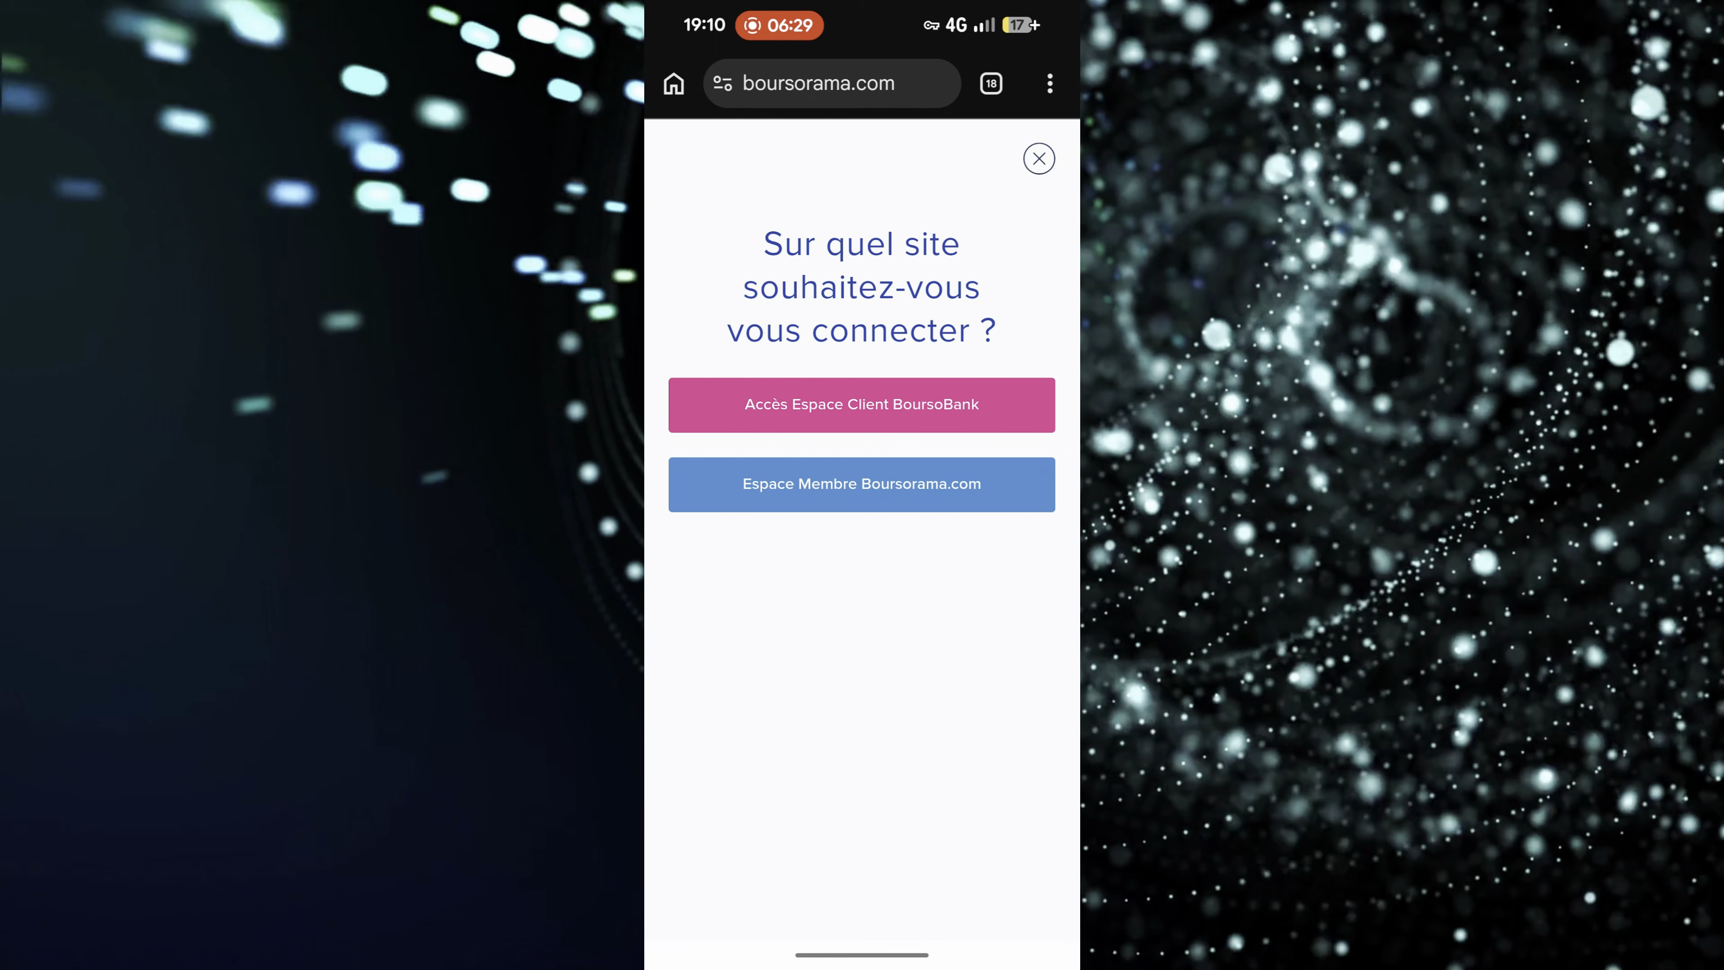
click(862, 484)
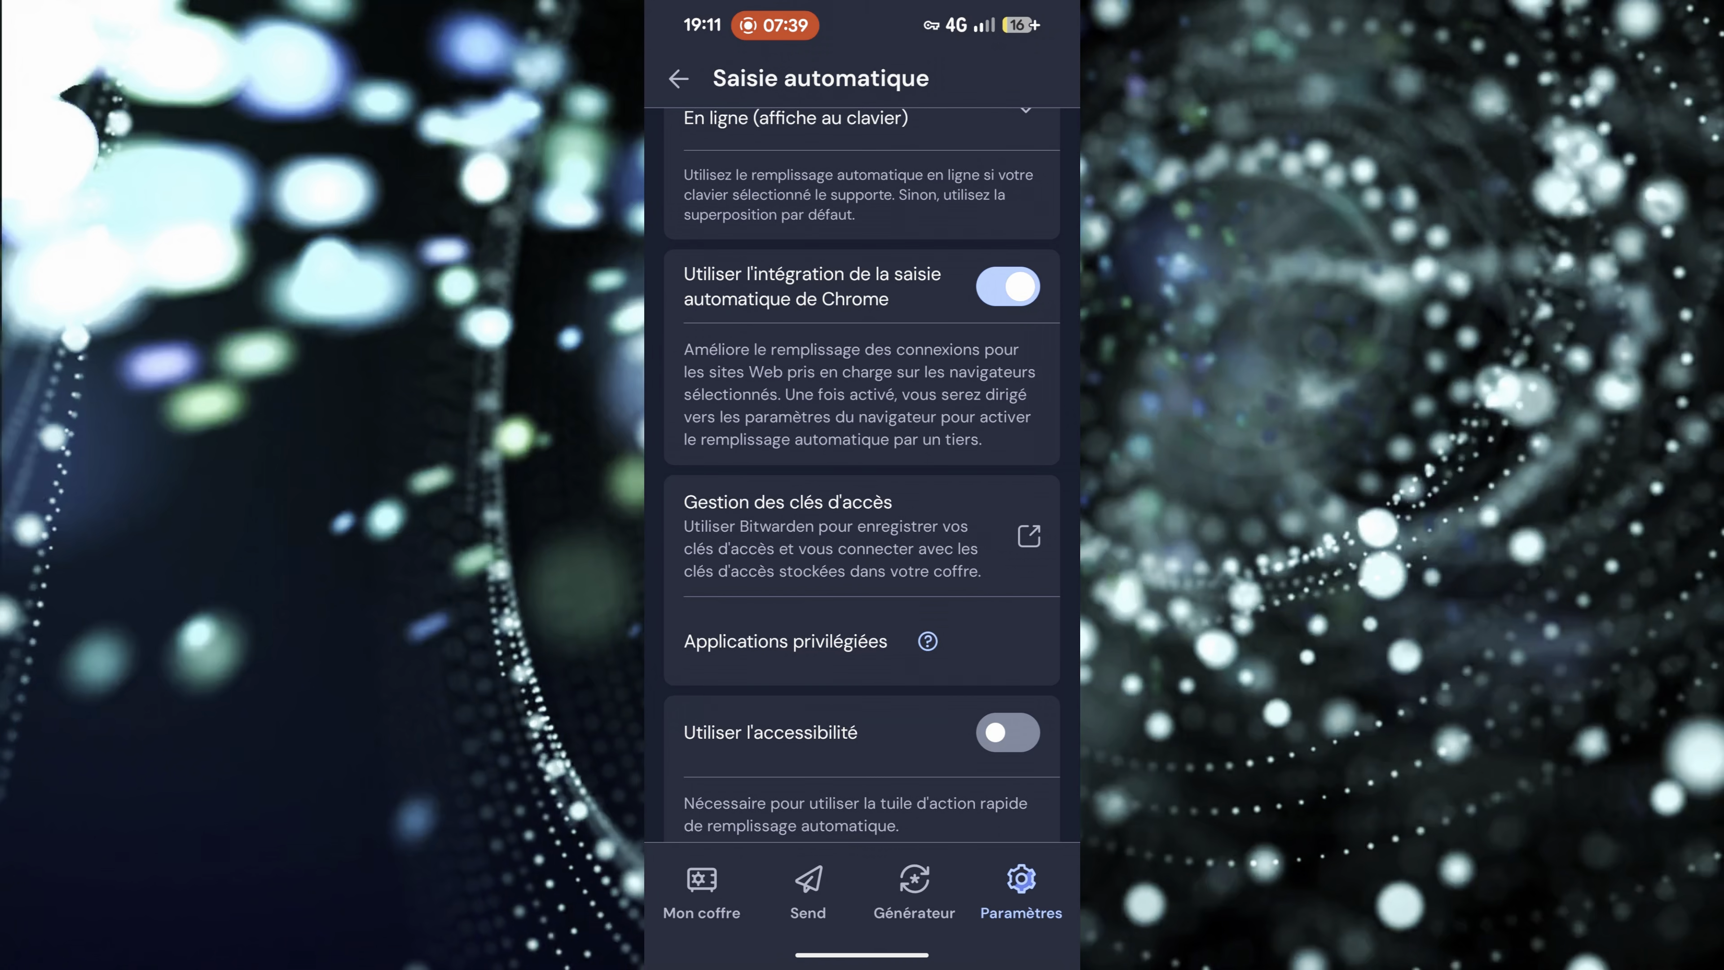
- Review Bitwarden's Saisie automatique options down to Bloquer la saisie automatique, and the unlock options under Sécurité du compte
scroll(862, 476, down, 5)
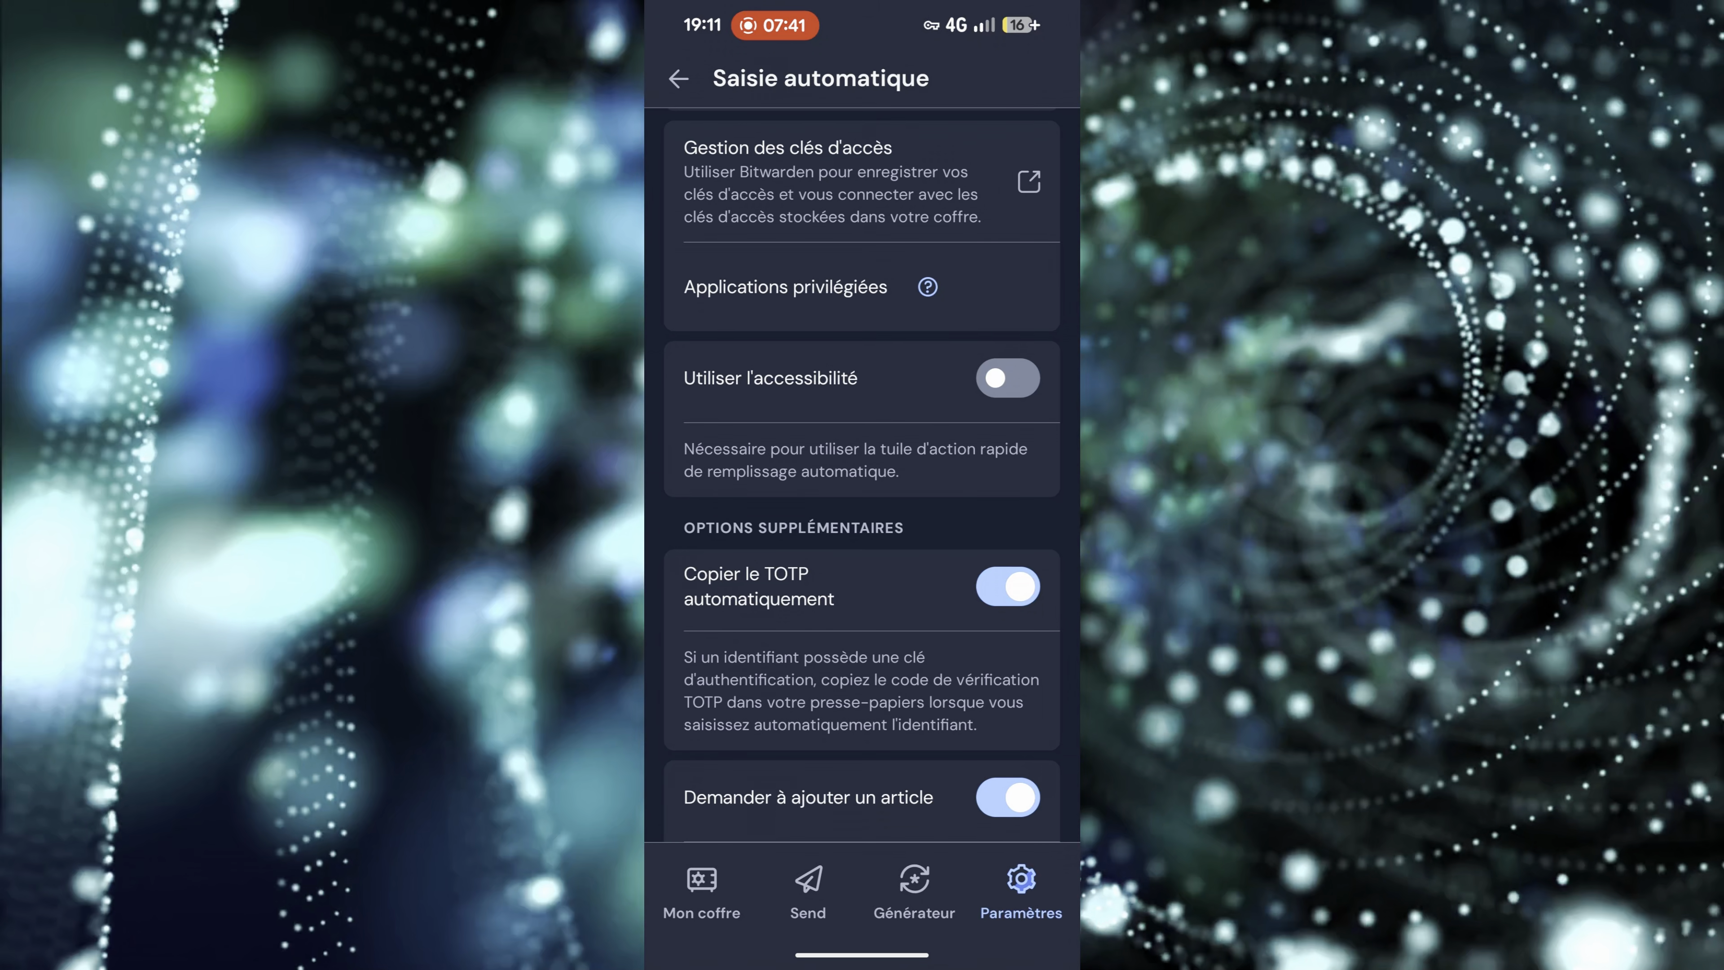
scroll(861, 475, down, 4)
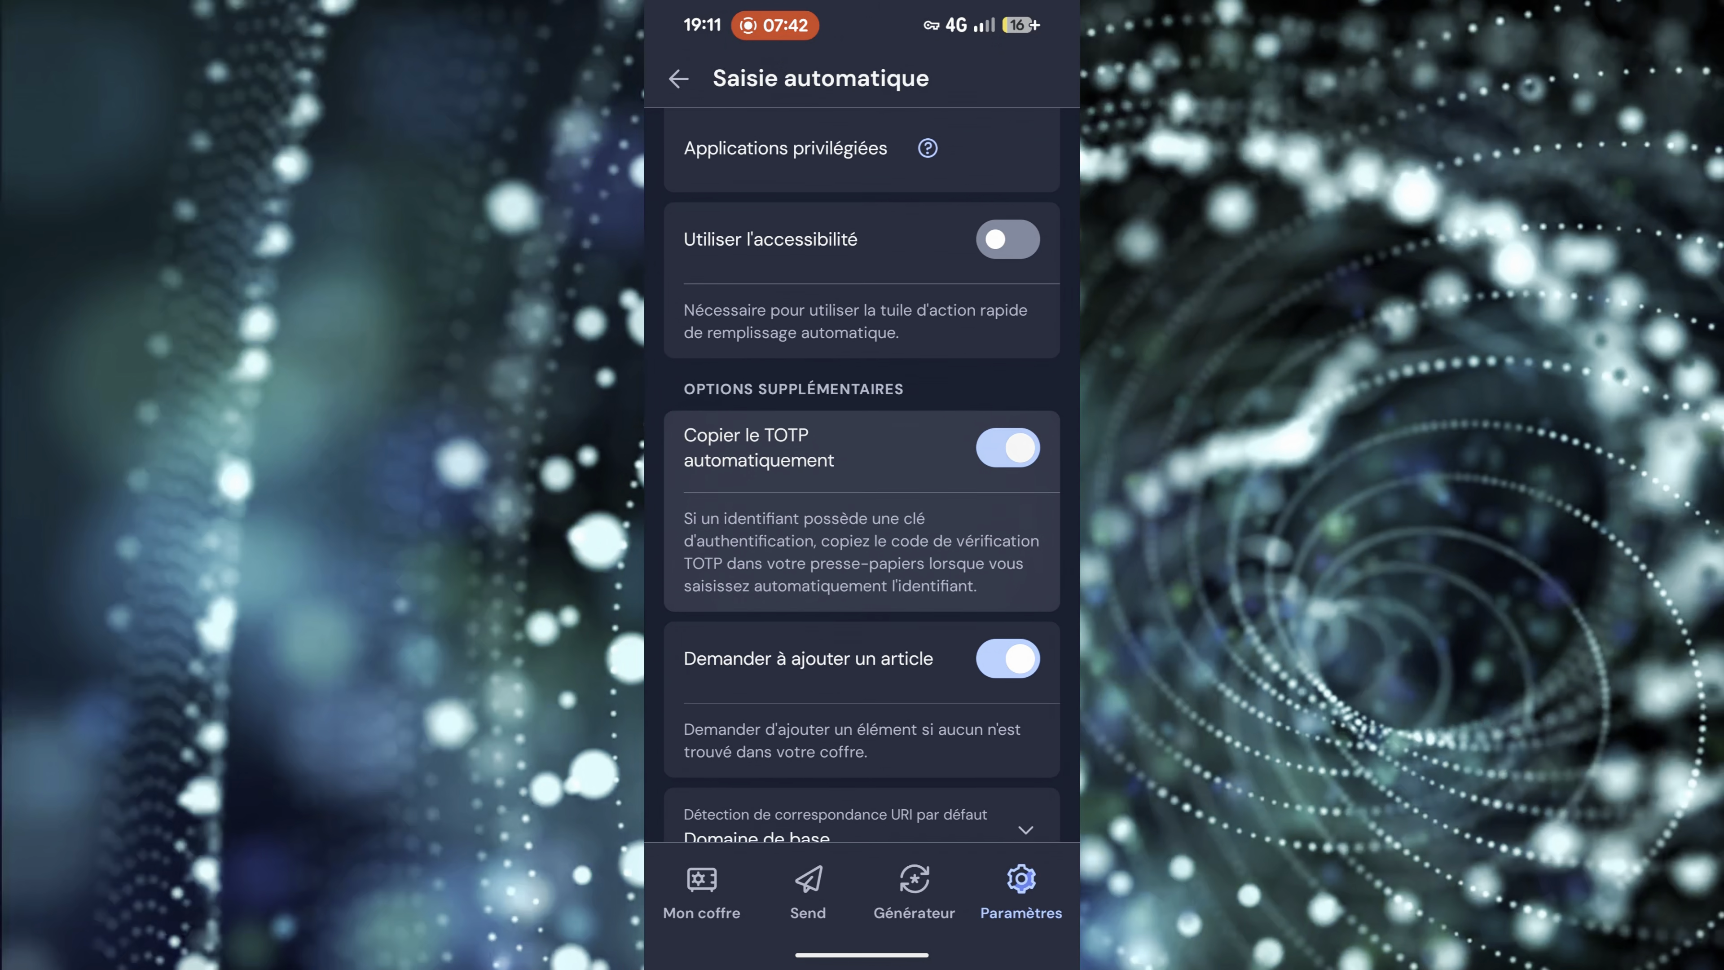
scroll(861, 475, down, 2)
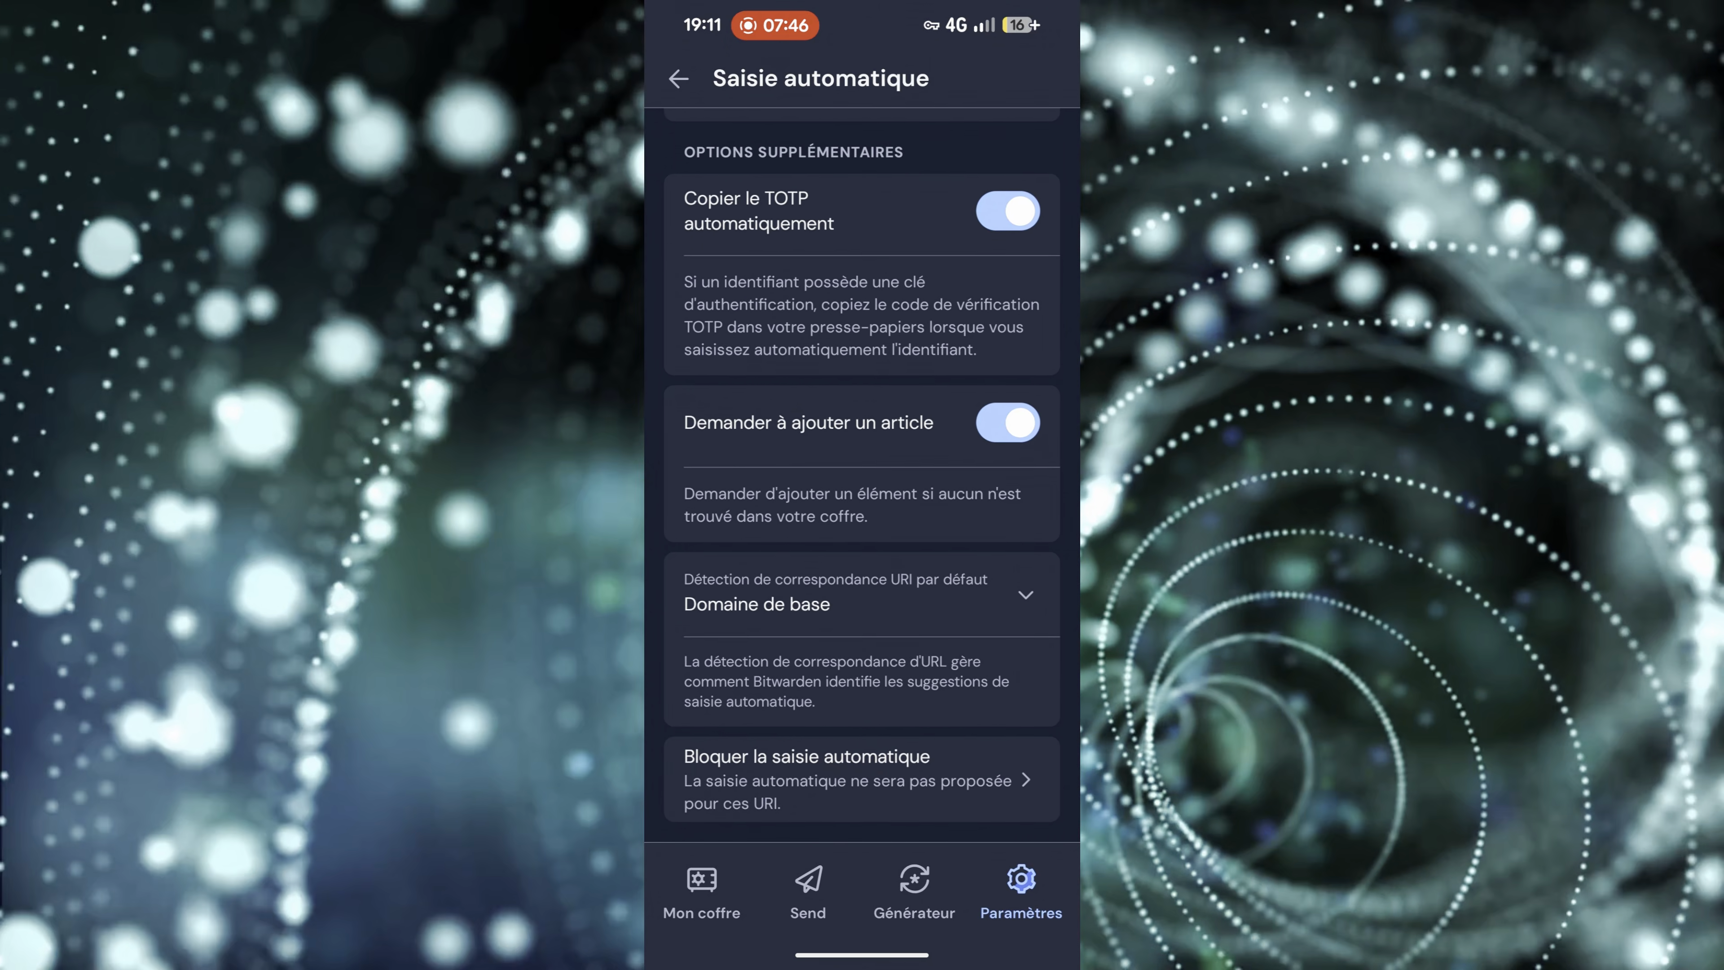
scroll(861, 476, up, 12)
scroll(861, 476, up, 4)
click(679, 79)
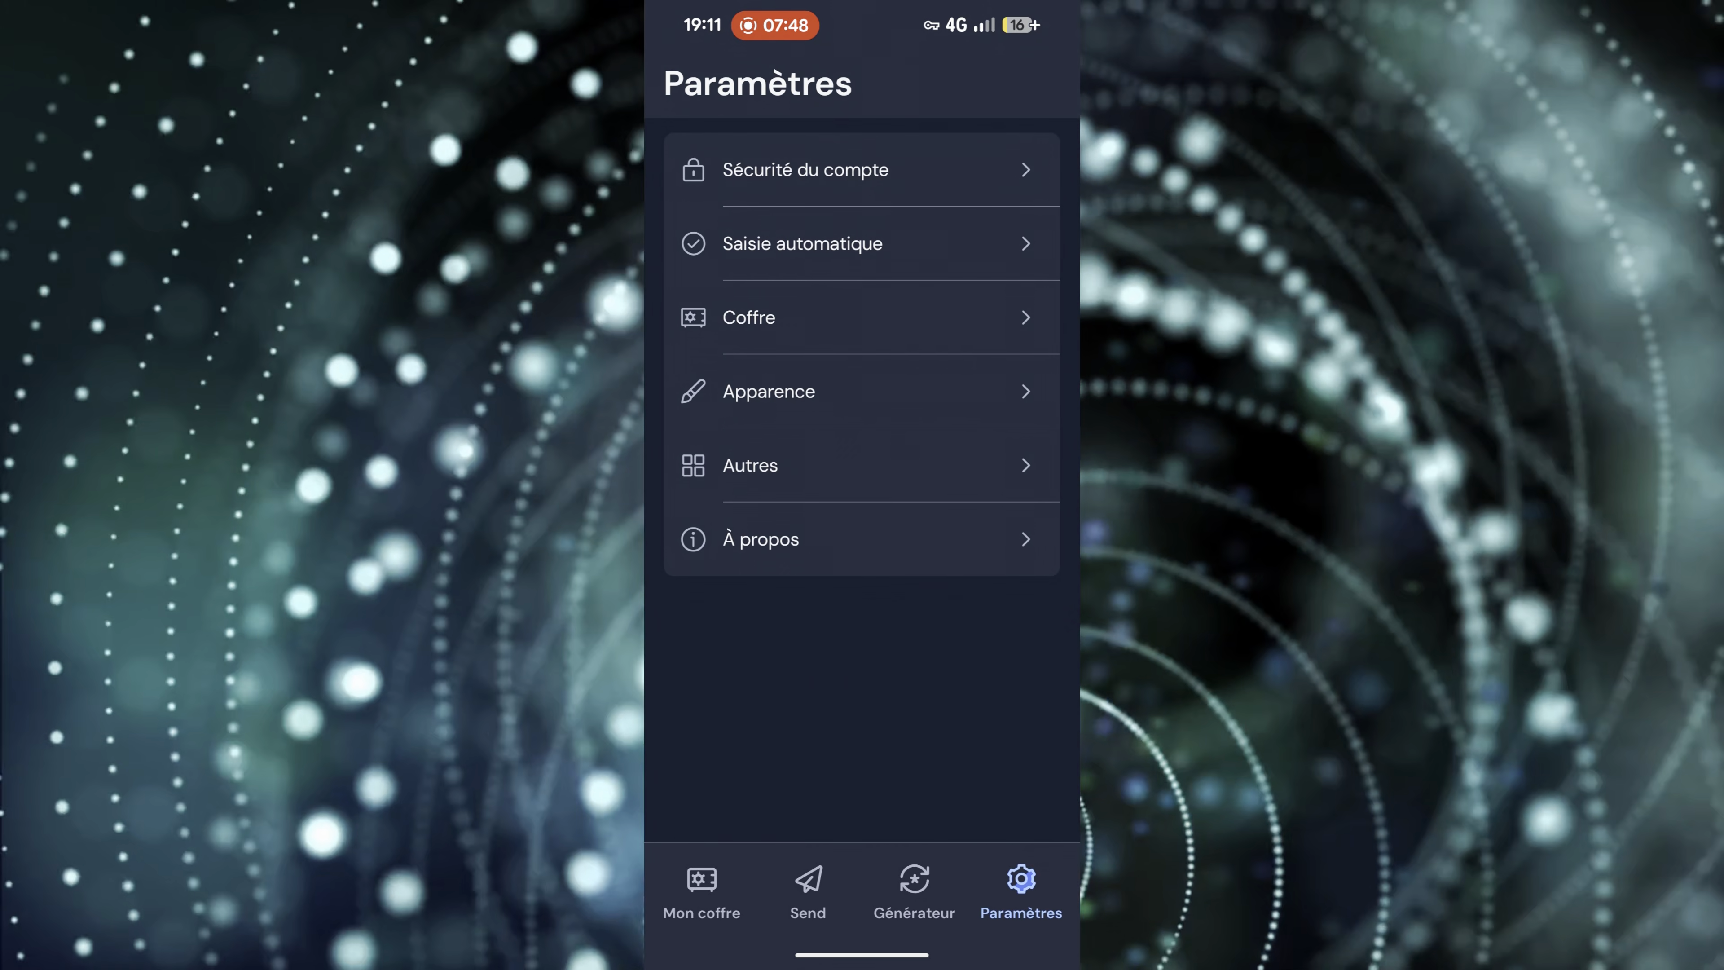
click(805, 170)
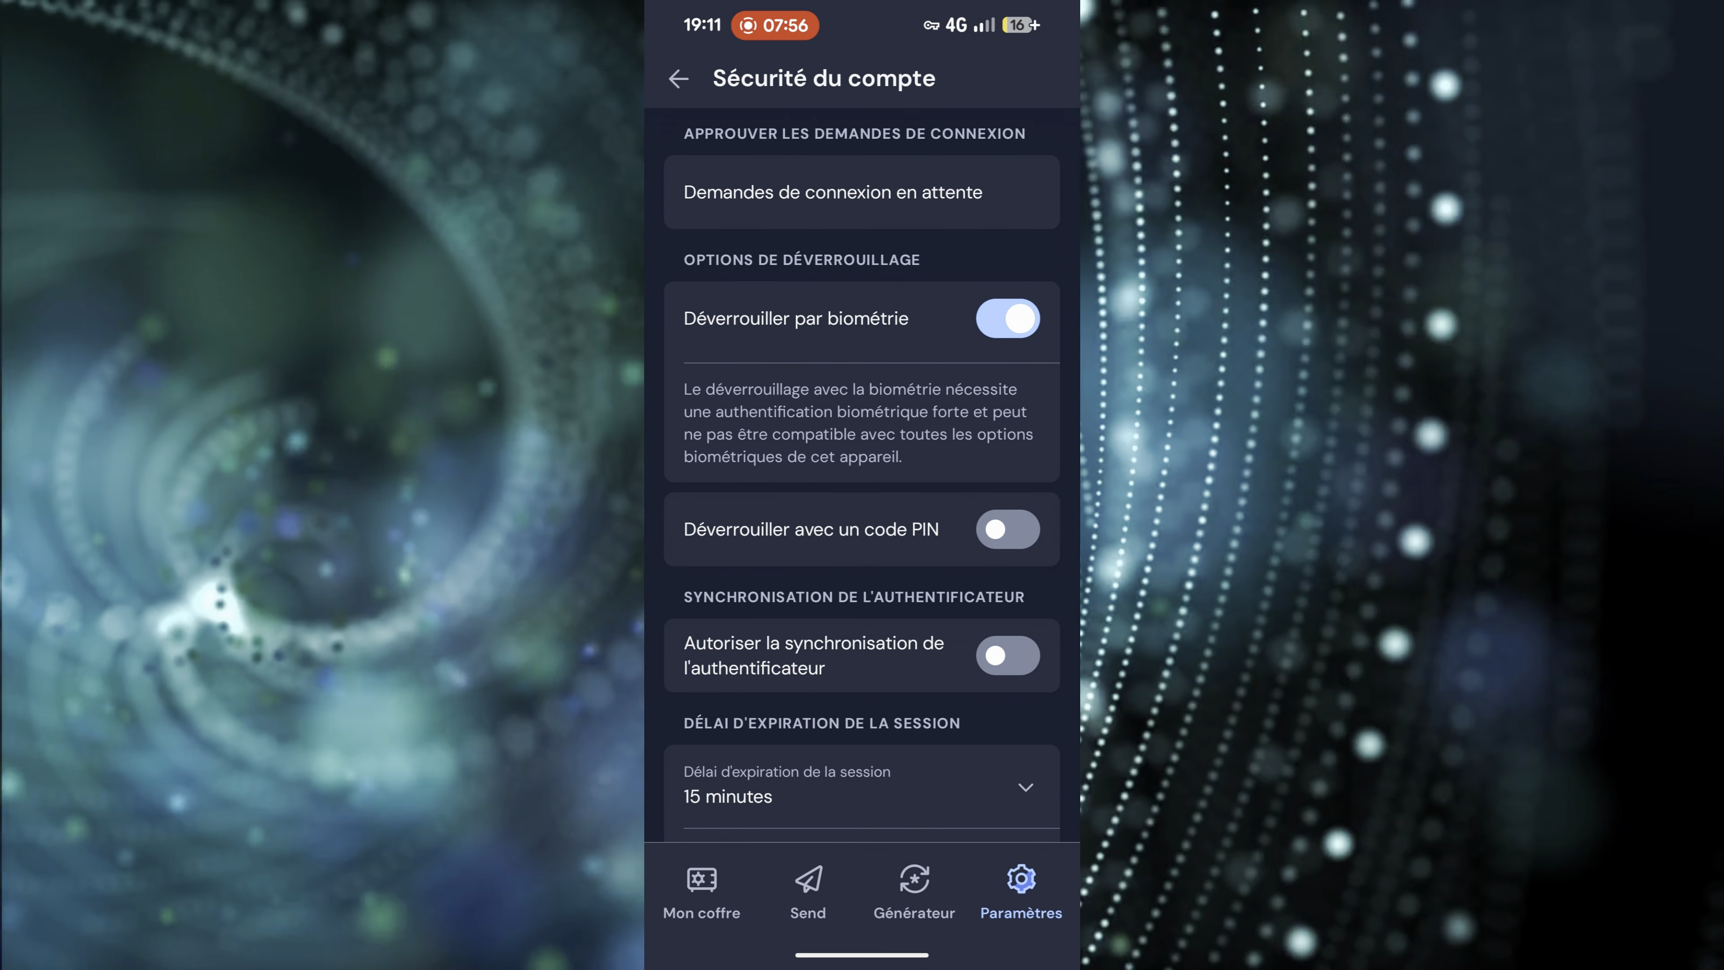
click(679, 79)
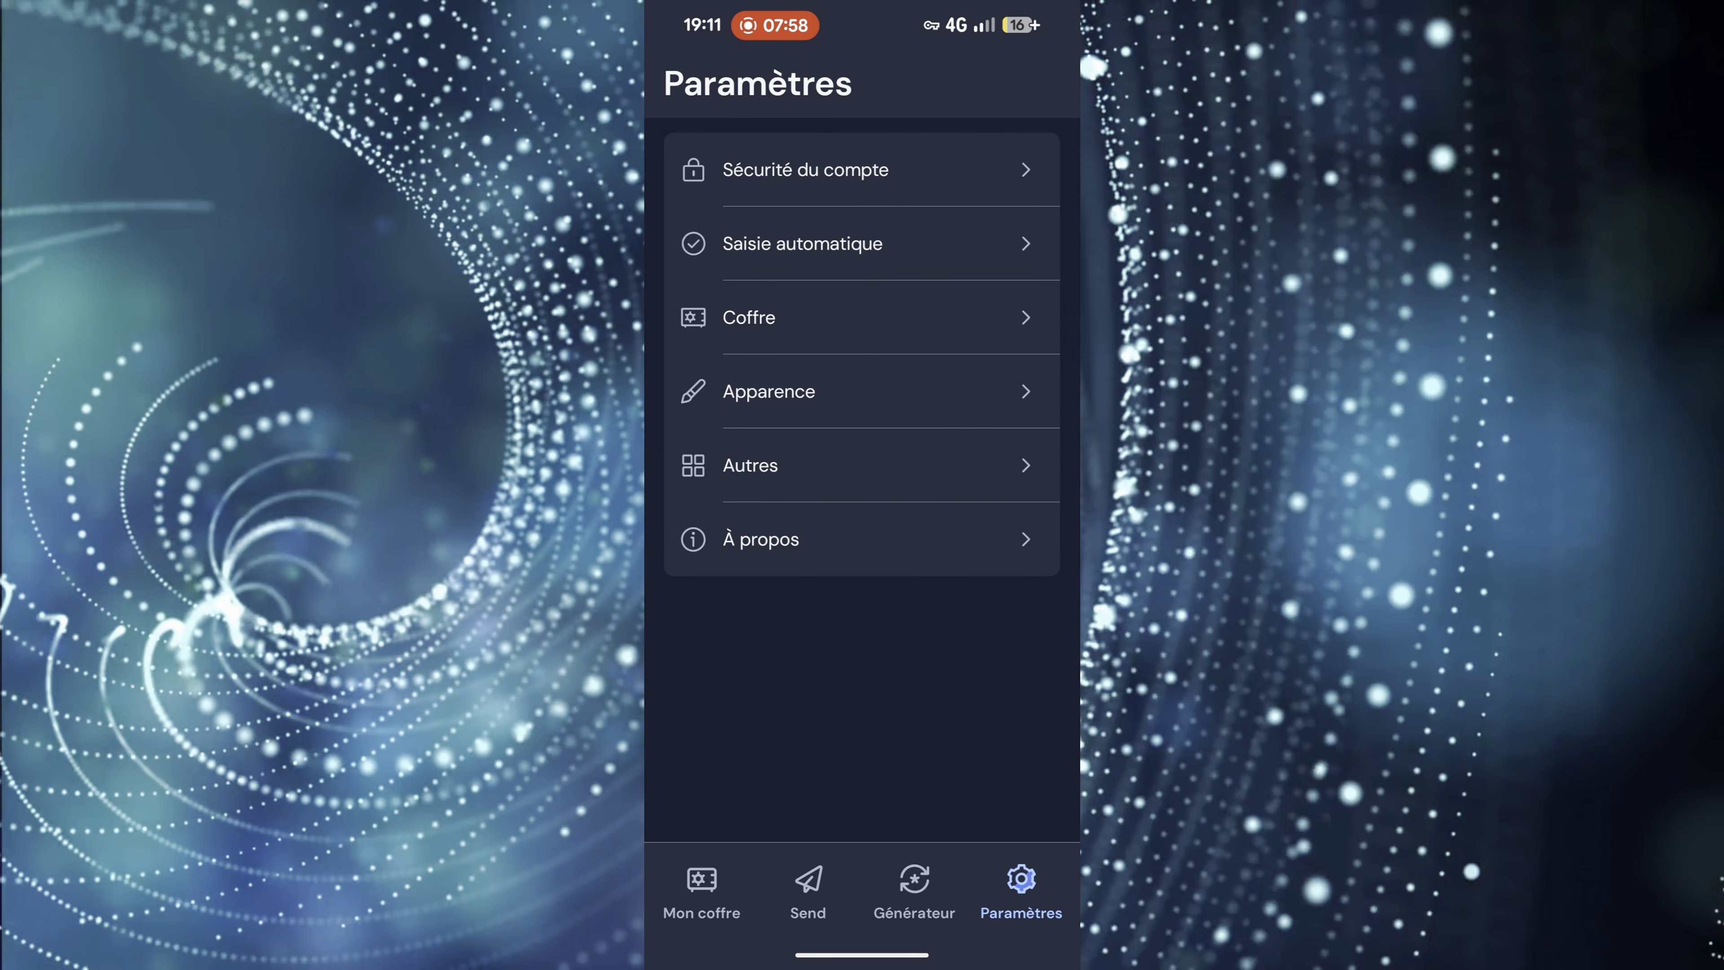